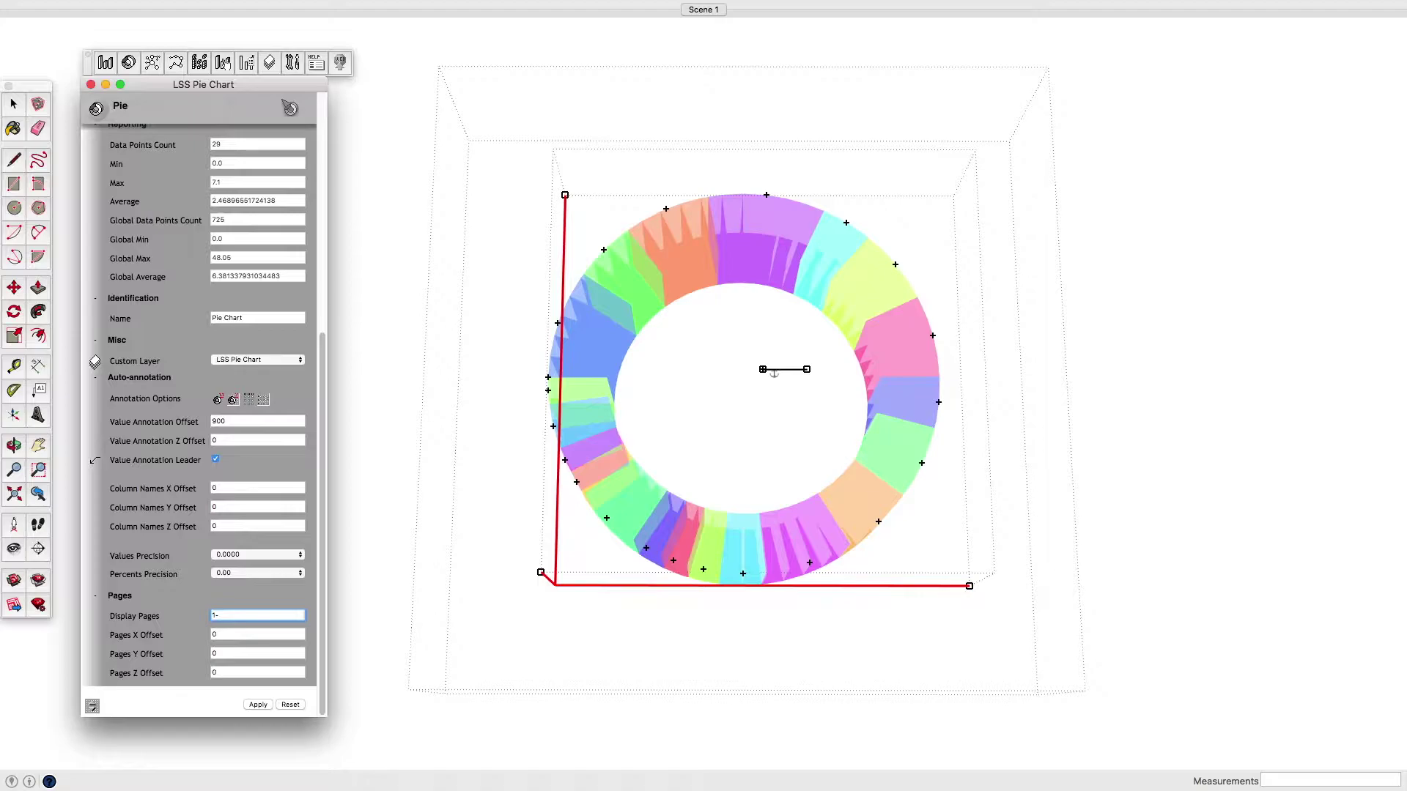
Lay out pie chart pages 1-8 at a 9000 X offset and apply.
{"action": "left_click", "coordinate": [229, 634]}
{"action": "type", "text": "9000"}
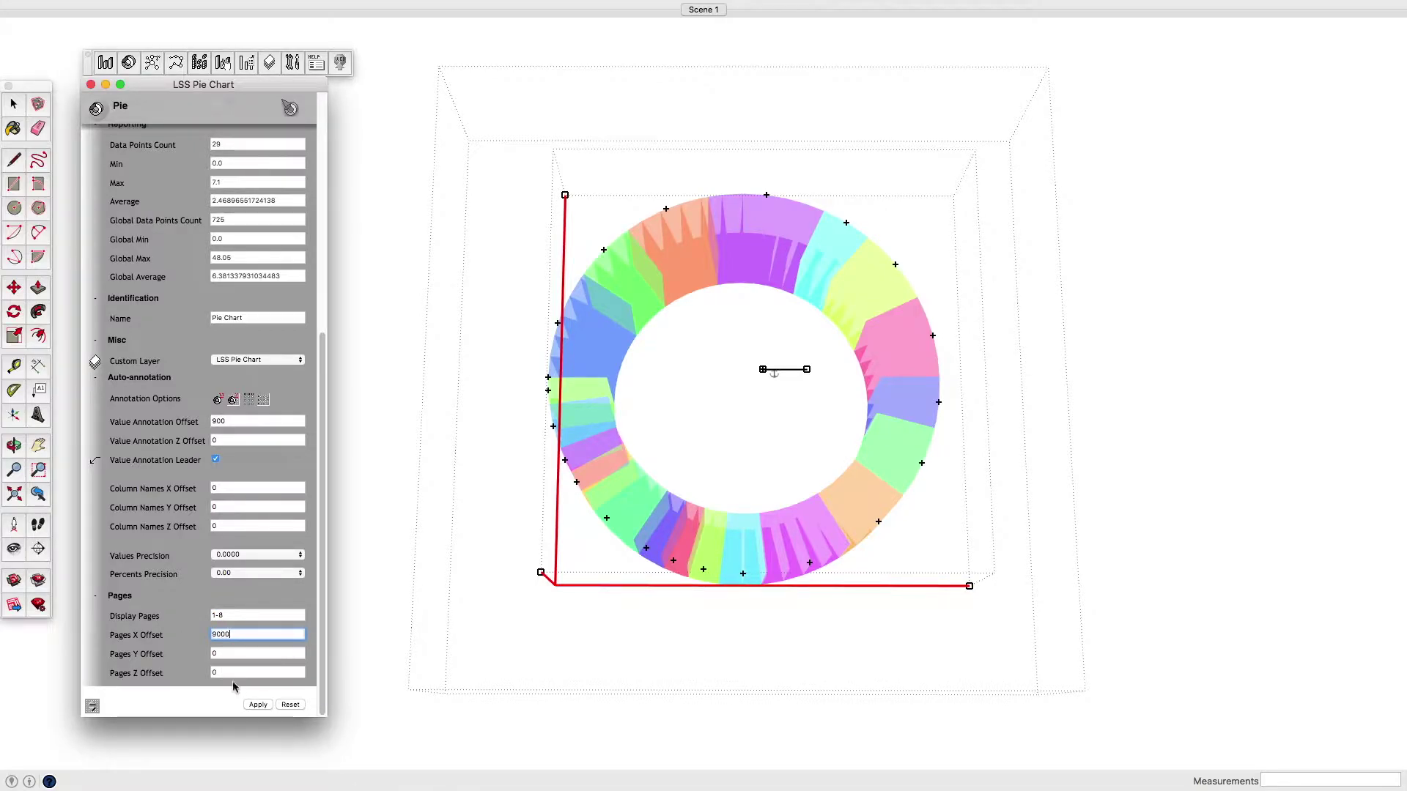
{"action": "left_click", "coordinate": [258, 705]}
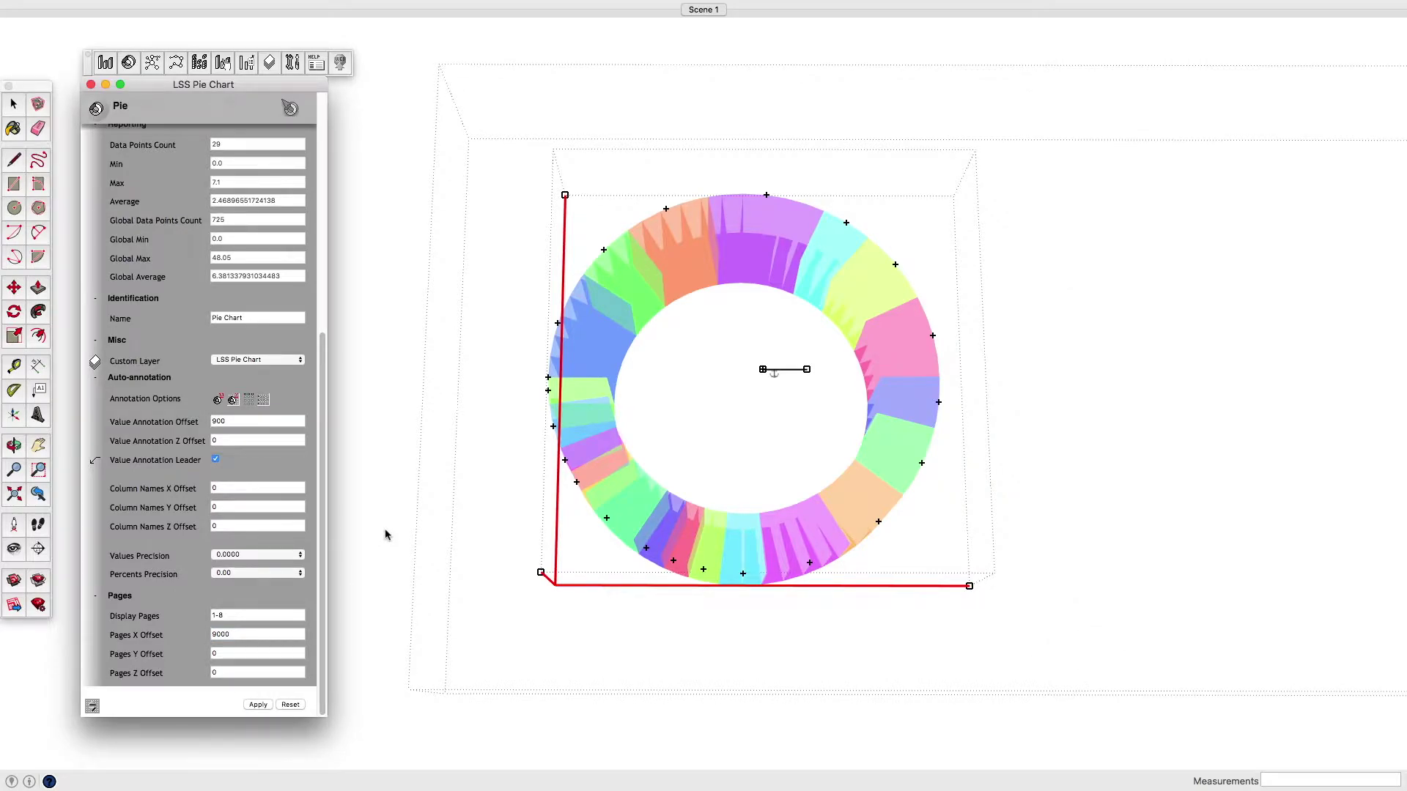
{"action": "scroll", "coordinate": [414, 520], "scroll_direction": "down", "scroll_amount": 3}
{"action": "scroll", "coordinate": [440, 502], "scroll_direction": "down", "scroll_amount": 3}
{"action": "scroll", "coordinate": [471, 487], "scroll_direction": "down", "scroll_amount": 3}
{"action": "scroll", "coordinate": [487, 471], "scroll_direction": "down", "scroll_amount": 2}
{"action": "scroll", "coordinate": [493, 464], "scroll_direction": "down", "scroll_amount": 2}
{"action": "scroll", "coordinate": [491, 472], "scroll_direction": "up", "scroll_amount": 1}
{"action": "scroll", "coordinate": [491, 483], "scroll_direction": "up", "scroll_amount": 2}
{"action": "scroll", "coordinate": [492, 491], "scroll_direction": "up", "scroll_amount": 3}
Reset the pages X offset to 0 and set a Y offset of 9000.
{"action": "middle_click_drag", "start_coordinate": [491, 490], "coordinate": [725, 513]}
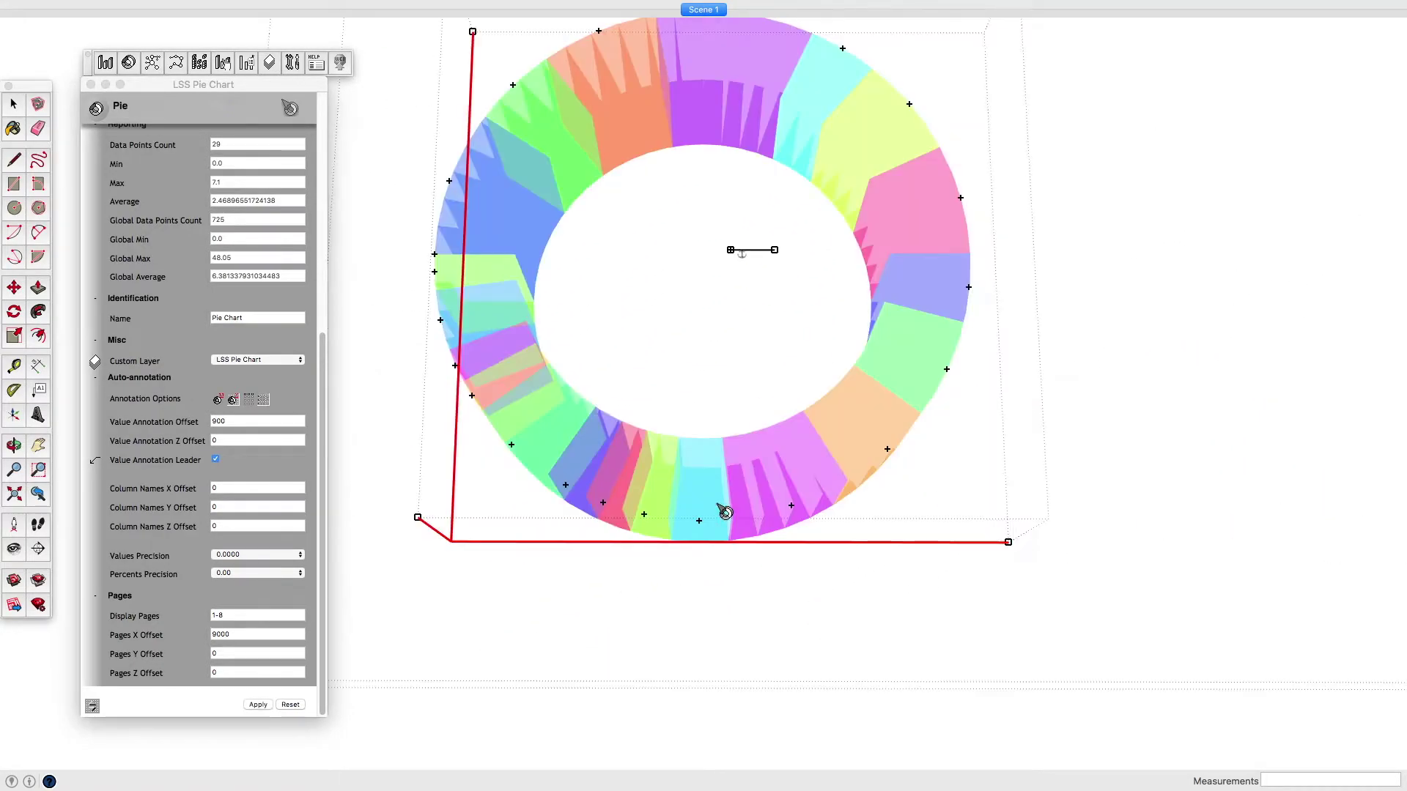
{"action": "double_click", "coordinate": [245, 634]}
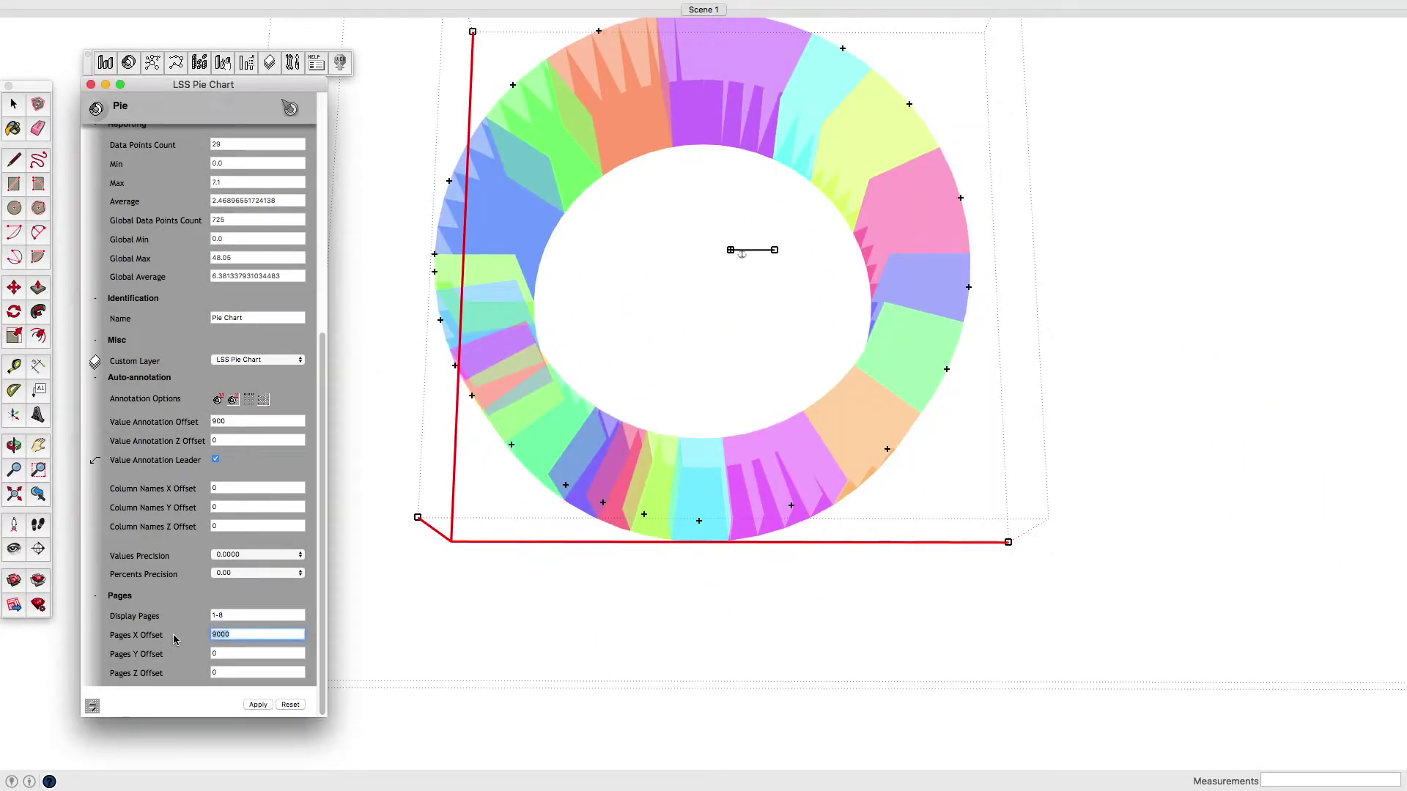
{"action": "type", "text": "0"}
{"action": "left_click", "coordinate": [227, 654]}
{"action": "type", "text": "9000"}
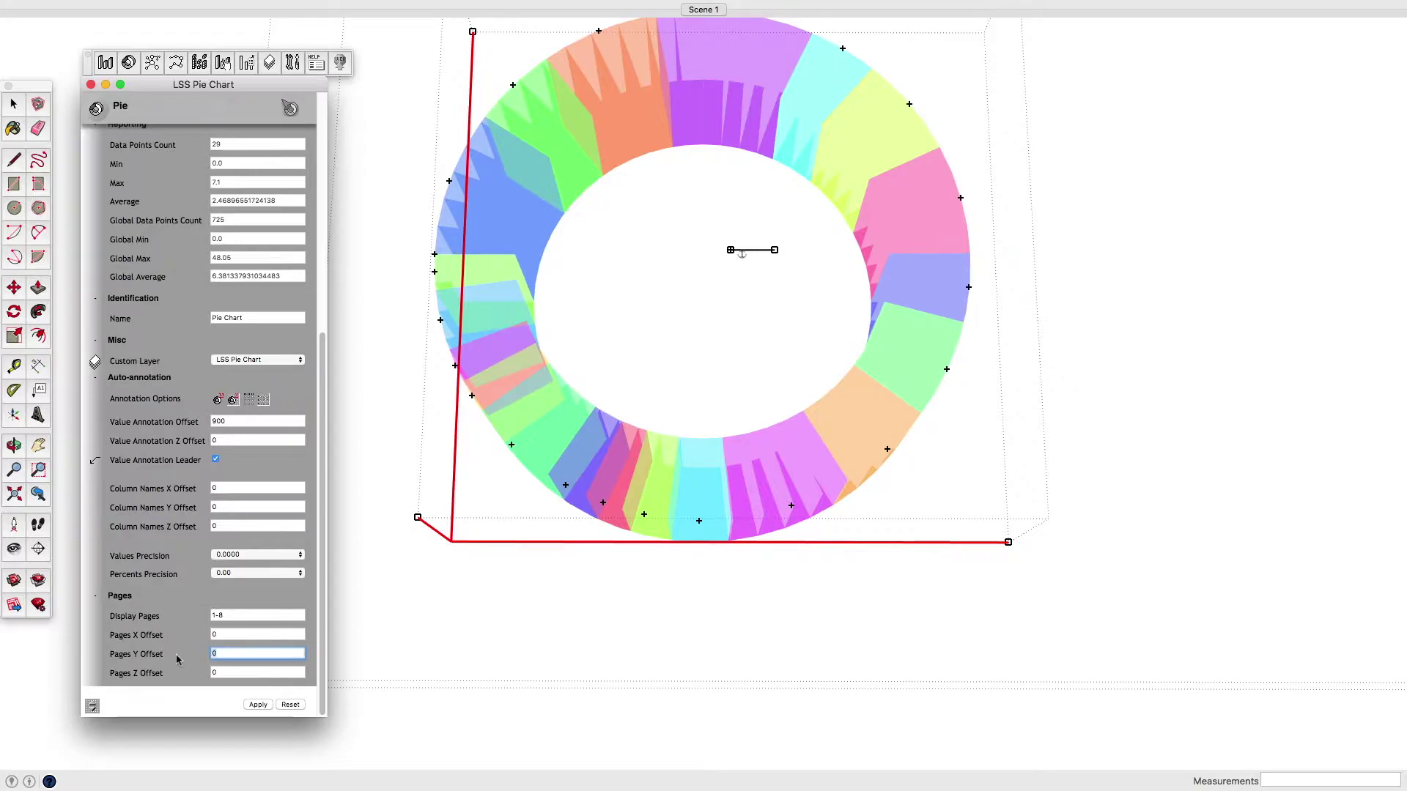
{"action": "left_click", "coordinate": [266, 706]}
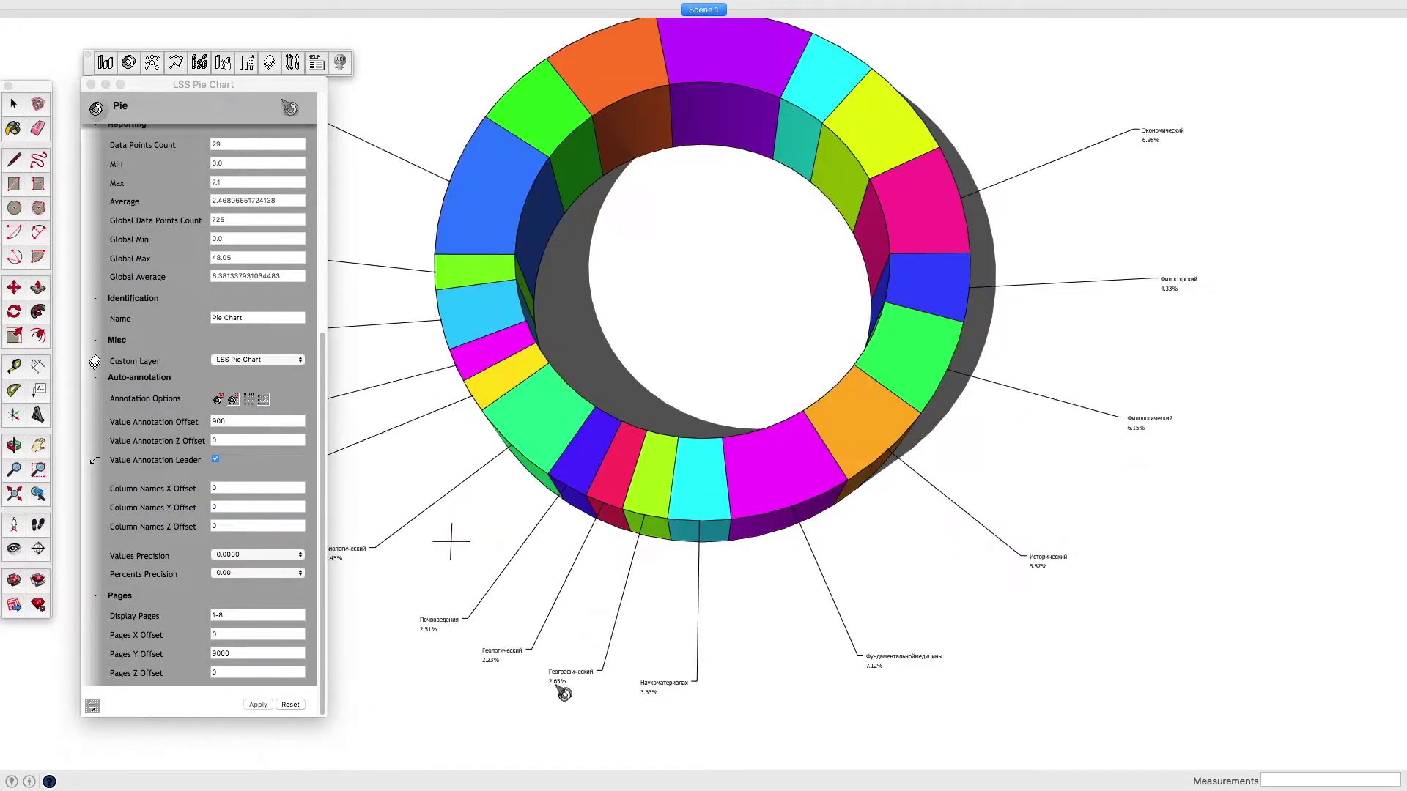
Zoom to inspect the pages spaced 9000 along Y, then select the pie chart.
{"action": "scroll", "coordinate": [635, 644], "scroll_direction": "down", "scroll_amount": 5}
{"action": "scroll", "coordinate": [636, 644], "scroll_direction": "down", "scroll_amount": 2}
{"action": "scroll", "coordinate": [638, 643], "scroll_direction": "down", "scroll_amount": 1}
{"action": "scroll", "coordinate": [638, 642], "scroll_direction": "down", "scroll_amount": 1}
{"action": "scroll", "coordinate": [639, 642], "scroll_direction": "up", "scroll_amount": 2}
{"action": "scroll", "coordinate": [641, 636], "scroll_direction": "up", "scroll_amount": 1}
{"action": "scroll", "coordinate": [643, 630], "scroll_direction": "up", "scroll_amount": 1}
{"action": "scroll", "coordinate": [647, 623], "scroll_direction": "up", "scroll_amount": 2}
{"action": "scroll", "coordinate": [647, 623], "scroll_direction": "up", "scroll_amount": 2}
{"action": "scroll", "coordinate": [647, 622], "scroll_direction": "up", "scroll_amount": 2}
{"action": "scroll", "coordinate": [648, 624], "scroll_direction": "up", "scroll_amount": 1}
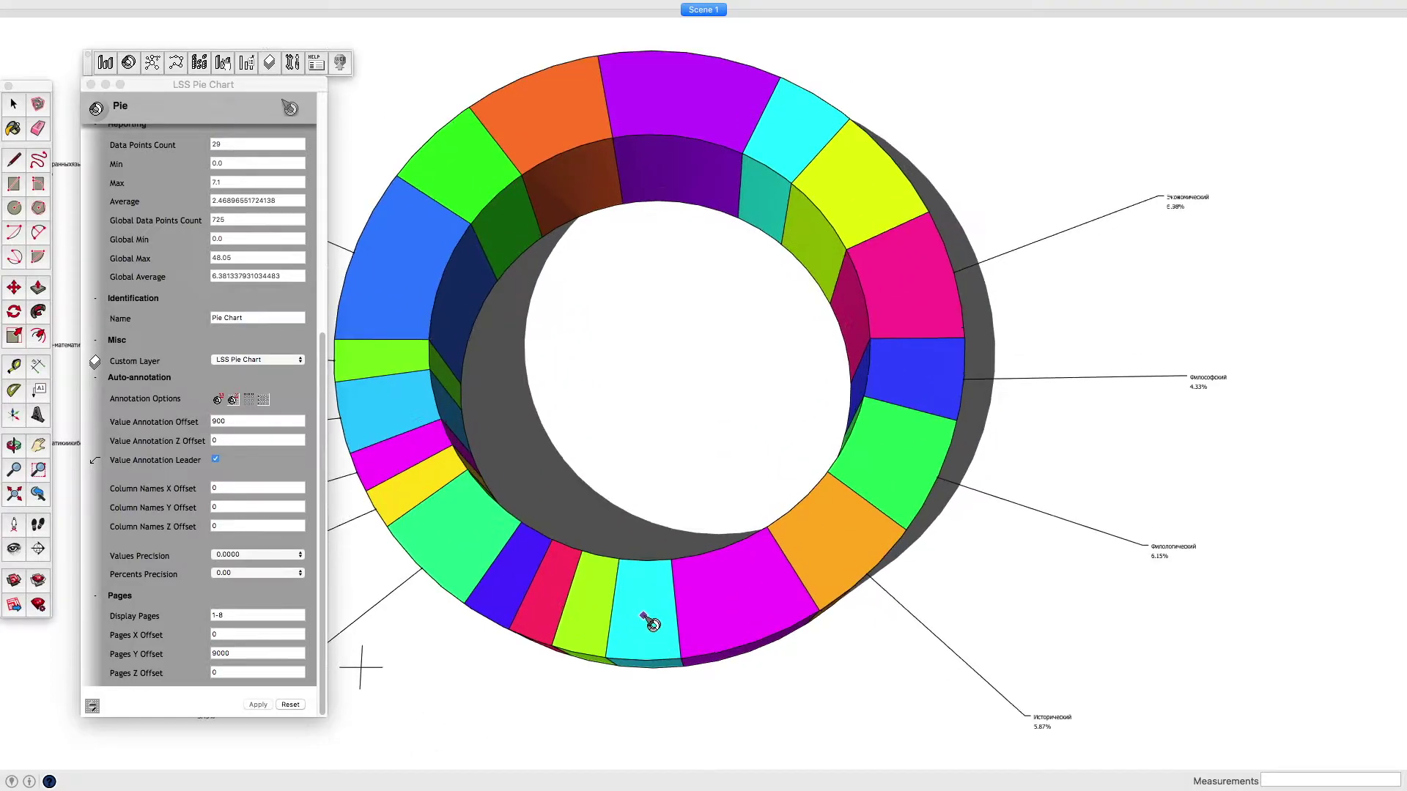
{"action": "left_click", "coordinate": [654, 628]}
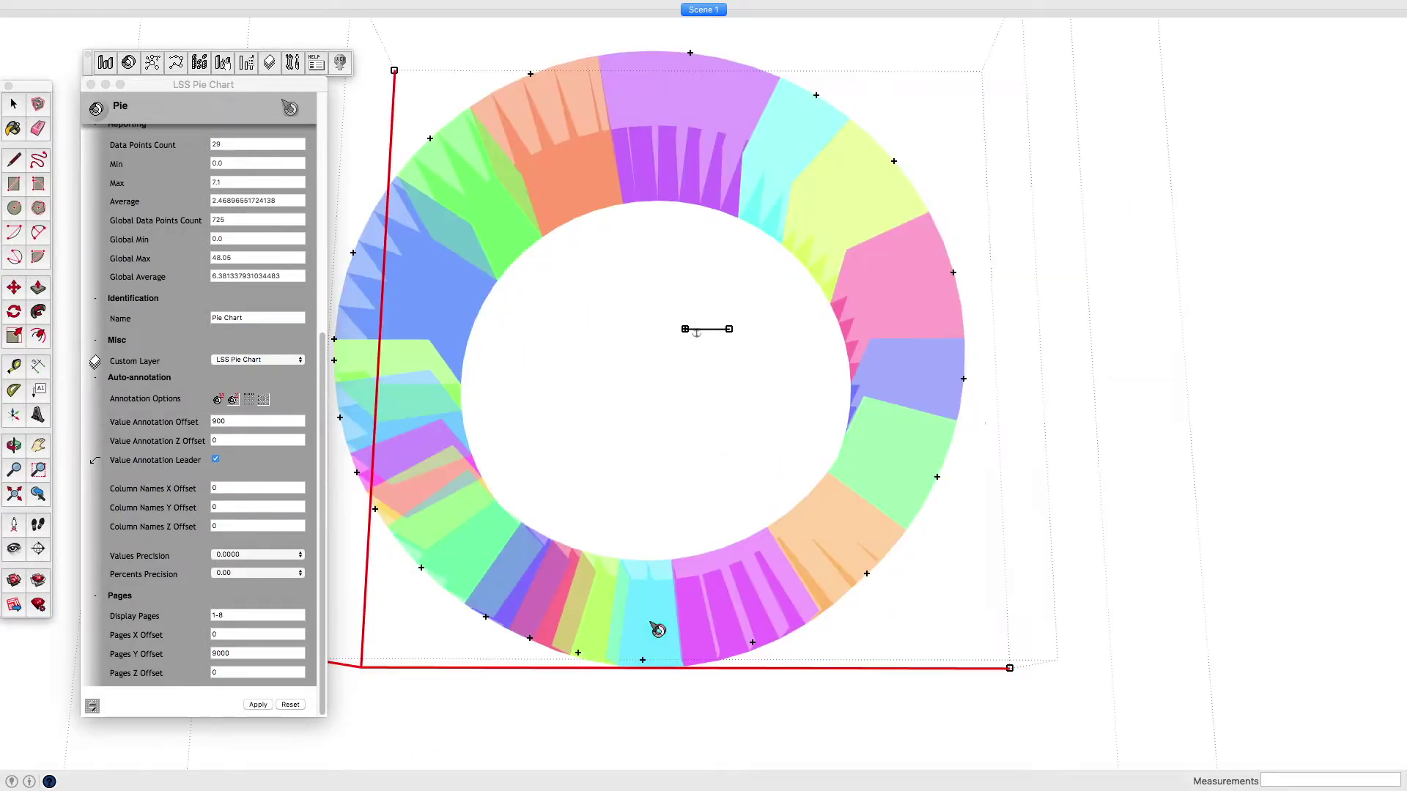
Set Pages Y Offset to 0 and Pages Z Offset to 3000, and apply.
{"action": "left_click", "coordinate": [242, 654]}
{"action": "type", "text": "0"}
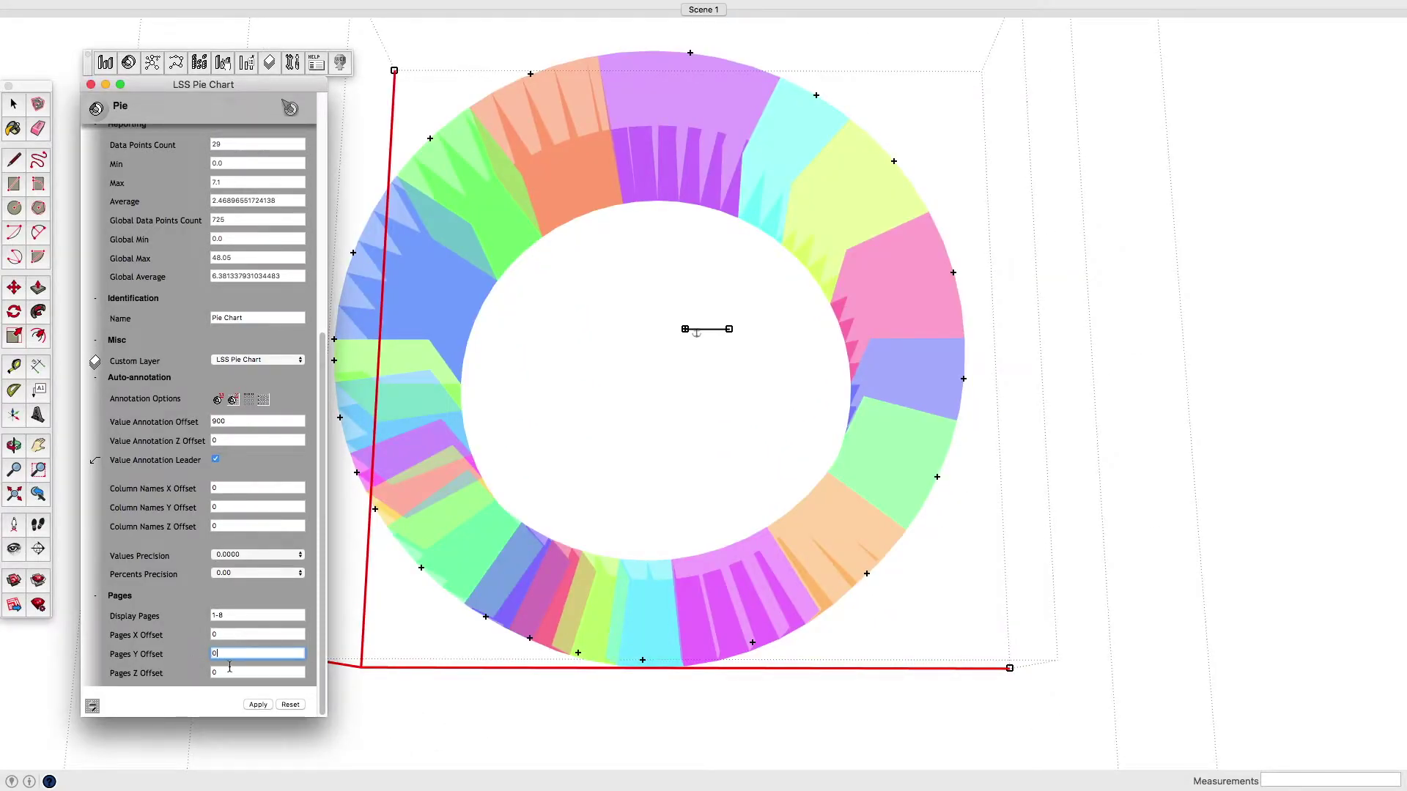
{"action": "left_click", "coordinate": [232, 672]}
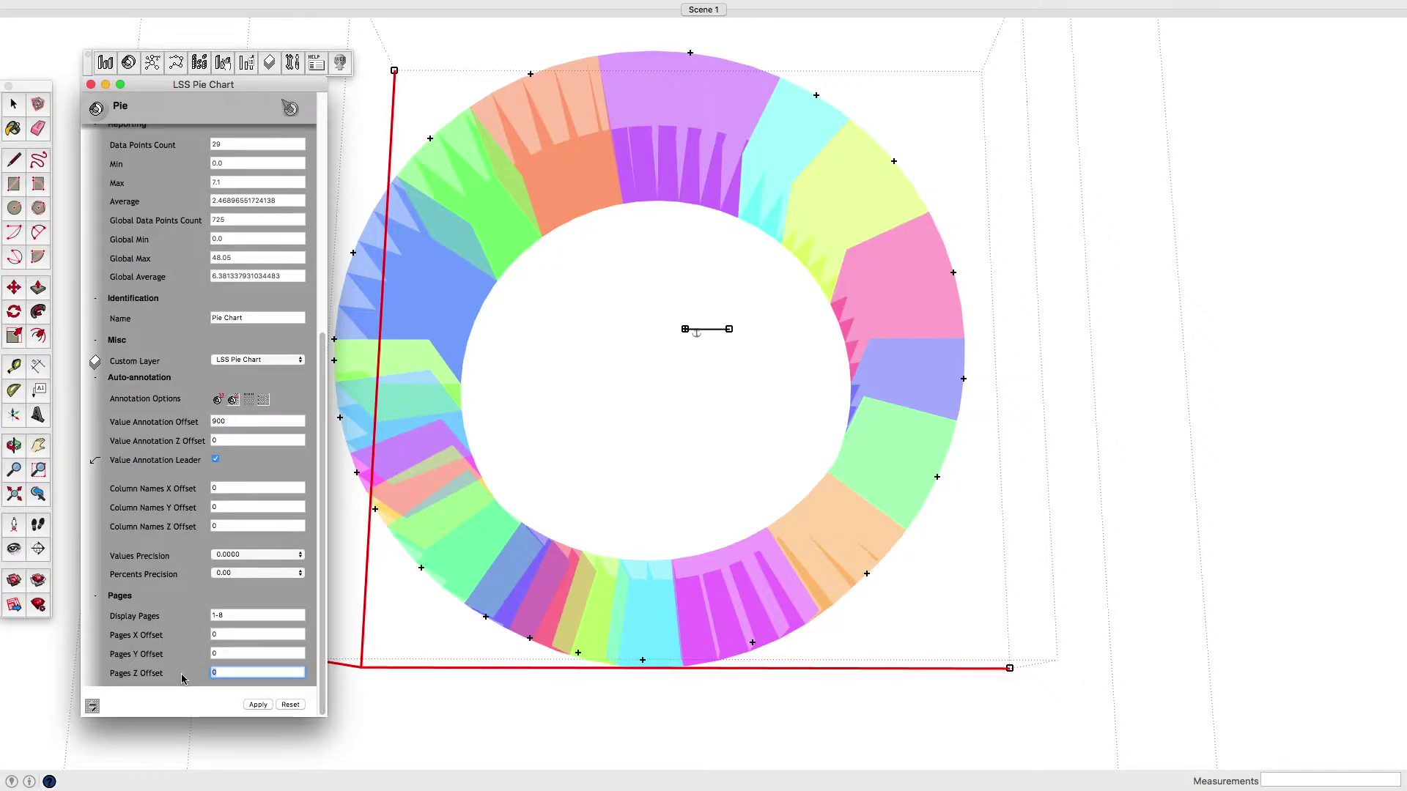
{"action": "type", "text": "3000"}
{"action": "left_click", "coordinate": [260, 705]}
Orbit and zoom out to see the vertically stacked, labelled 3D pie rings.
{"action": "mouse_move", "coordinate": [1281, 559]}
{"action": "middle_mouse_down"}
{"action": "mouse_move", "coordinate": [1240, 596]}
{"action": "mouse_move", "coordinate": [1243, 540]}
{"action": "mouse_move", "coordinate": [986, 477]}
{"action": "middle_mouse_up"}
{"action": "scroll", "coordinate": [985, 478], "scroll_direction": "down", "scroll_amount": 3}
{"action": "scroll", "coordinate": [942, 449], "scroll_direction": "down", "scroll_amount": 3}
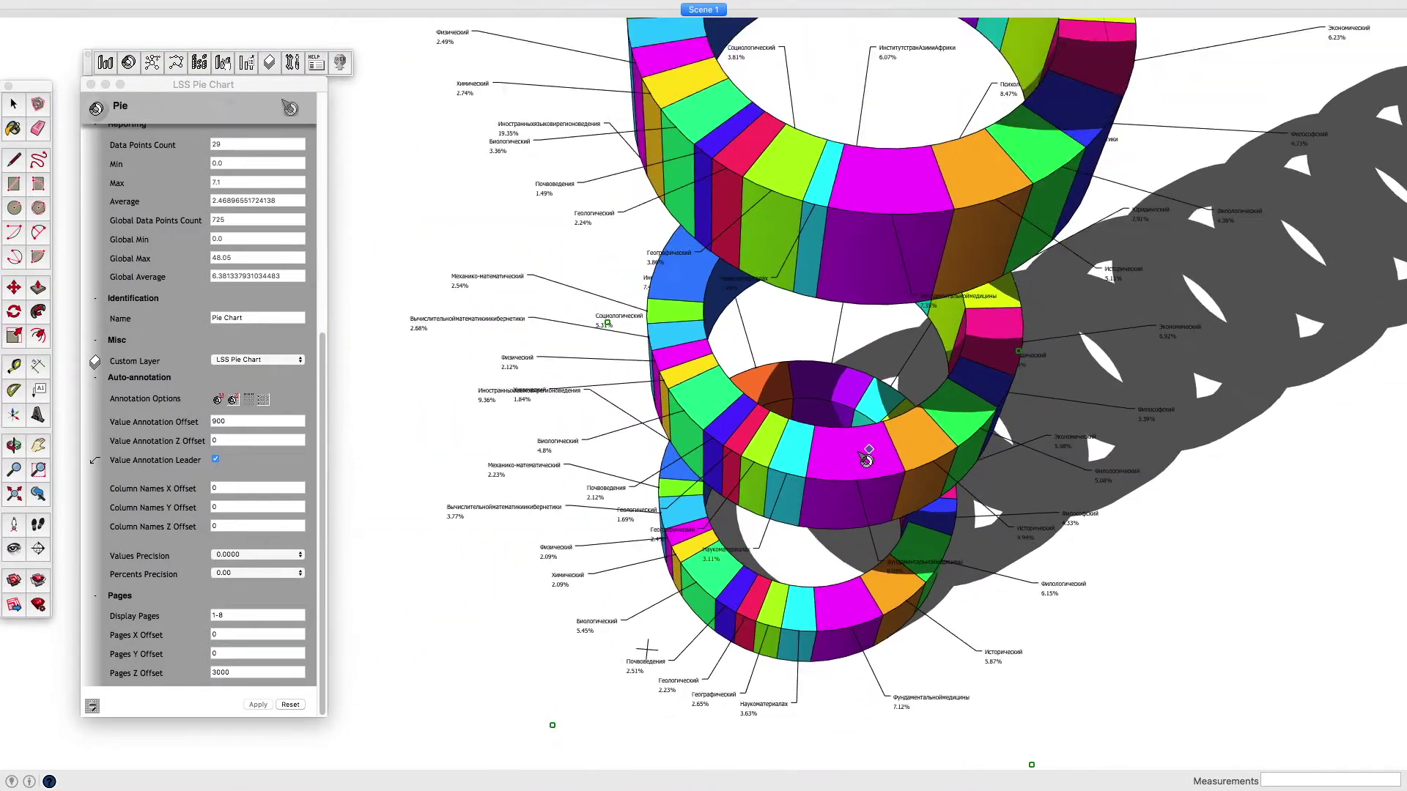
{"action": "scroll", "coordinate": [867, 461], "scroll_direction": "down", "scroll_amount": 3}
{"action": "scroll", "coordinate": [841, 462], "scroll_direction": "down", "scroll_amount": 2}
{"action": "middle_click_drag", "start_coordinate": [843, 471], "coordinate": [852, 336]}
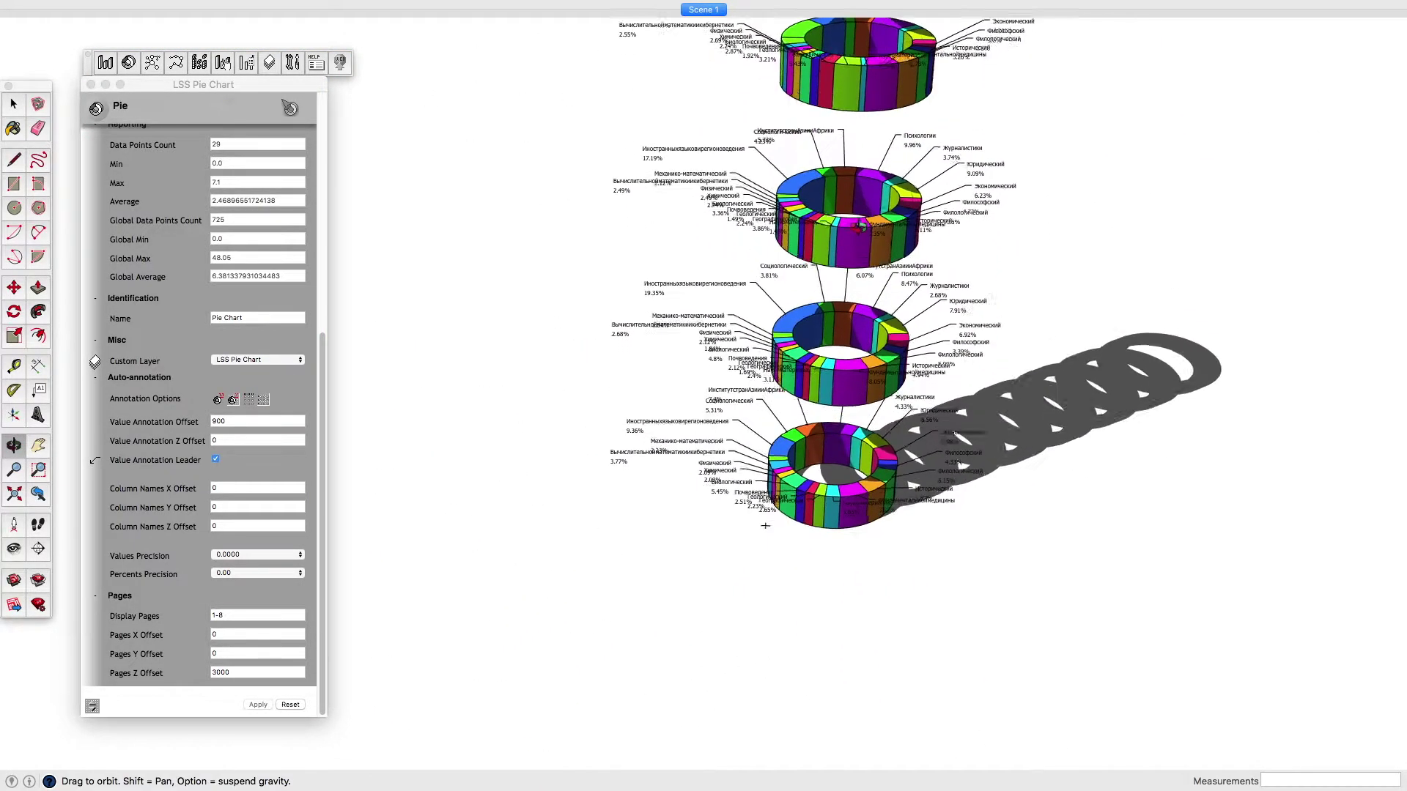
{"action": "scroll", "coordinate": [802, 433], "scroll_direction": "down", "scroll_amount": 3}
{"action": "scroll", "coordinate": [802, 439], "scroll_direction": "down", "scroll_amount": 2}
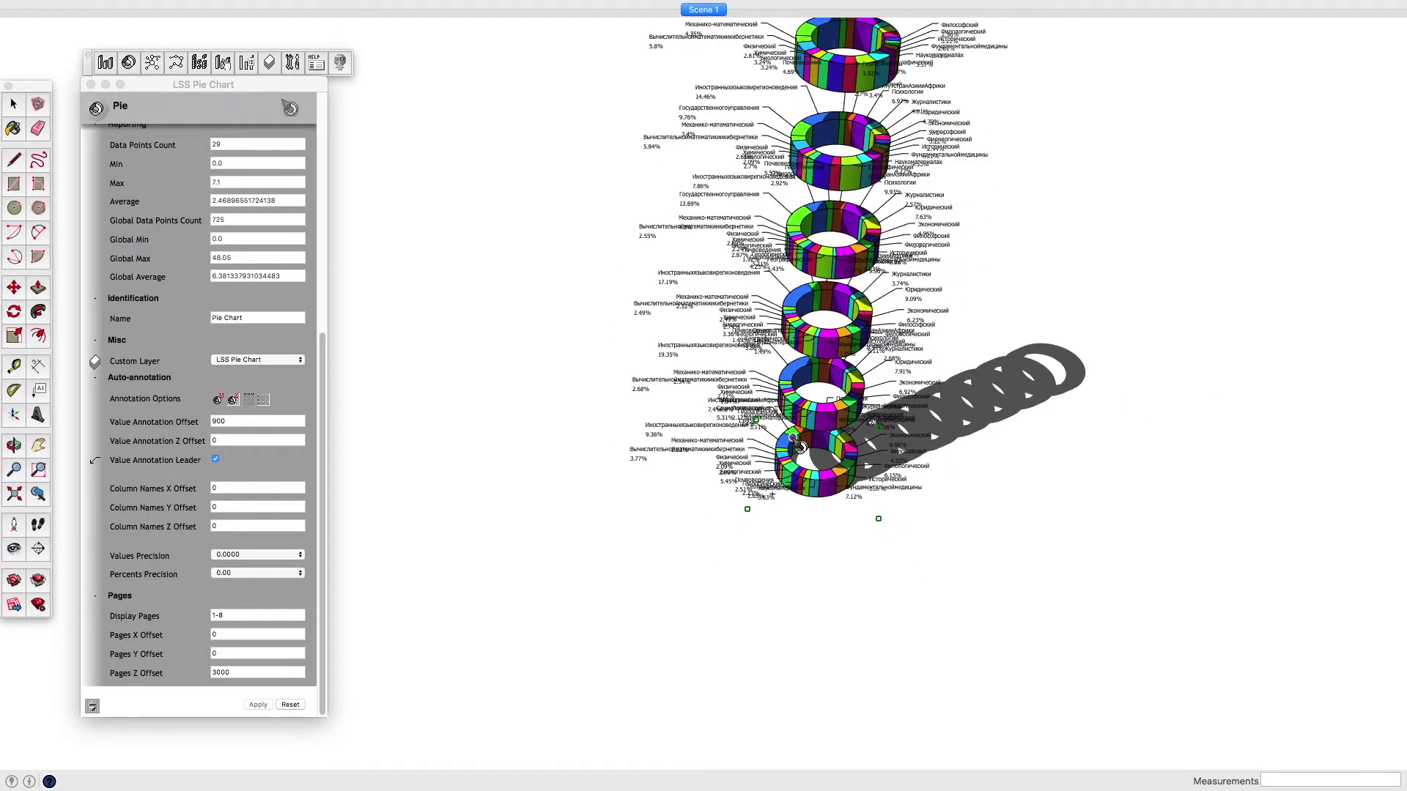
{"action": "scroll", "coordinate": [802, 443], "scroll_direction": "down", "scroll_amount": 2}
{"action": "scroll", "coordinate": [803, 448], "scroll_direction": "down", "scroll_amount": 2}
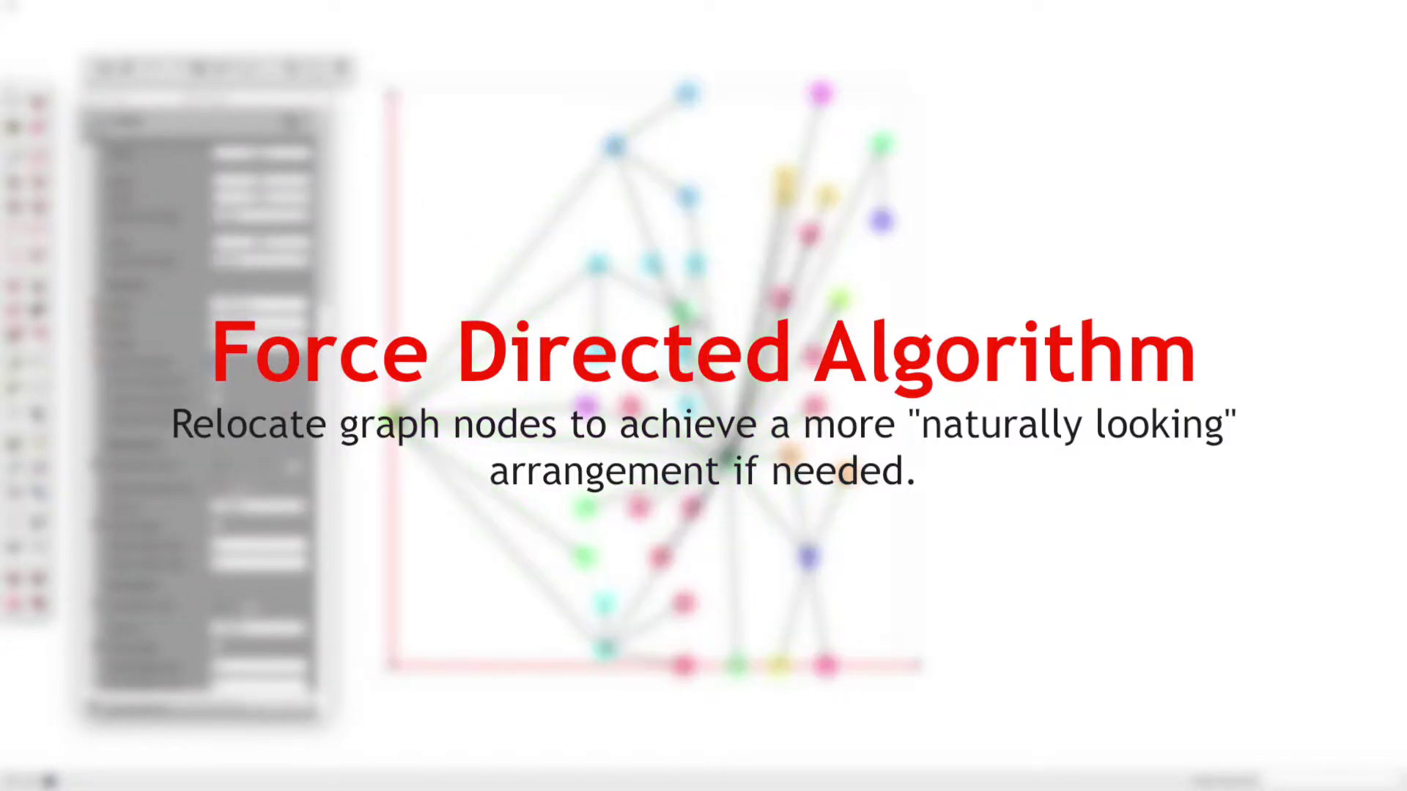
Run and apply the force-directed layout on the graph, then drag the hub node upward.
{"action": "right_click", "coordinate": [730, 275]}
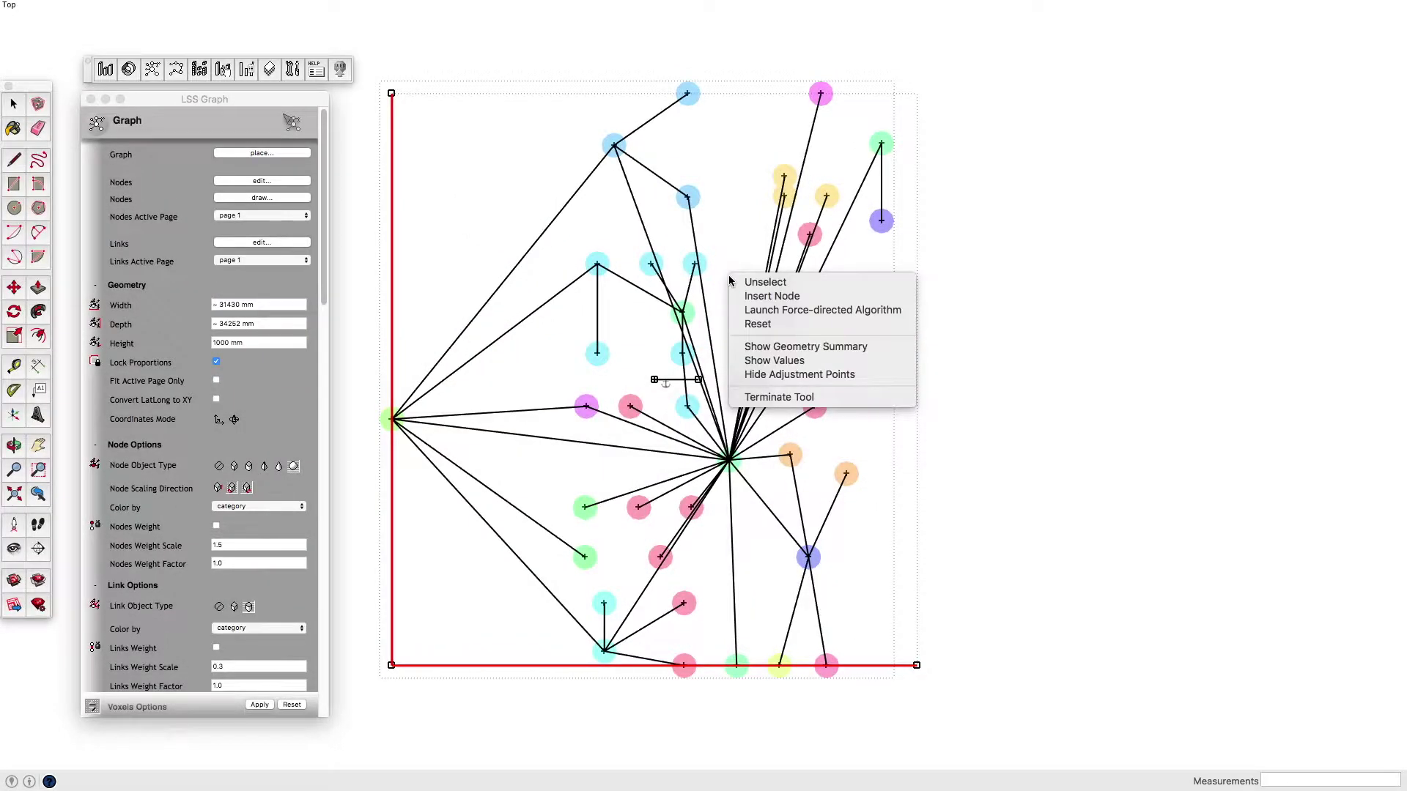
{"action": "left_click", "coordinate": [779, 310]}
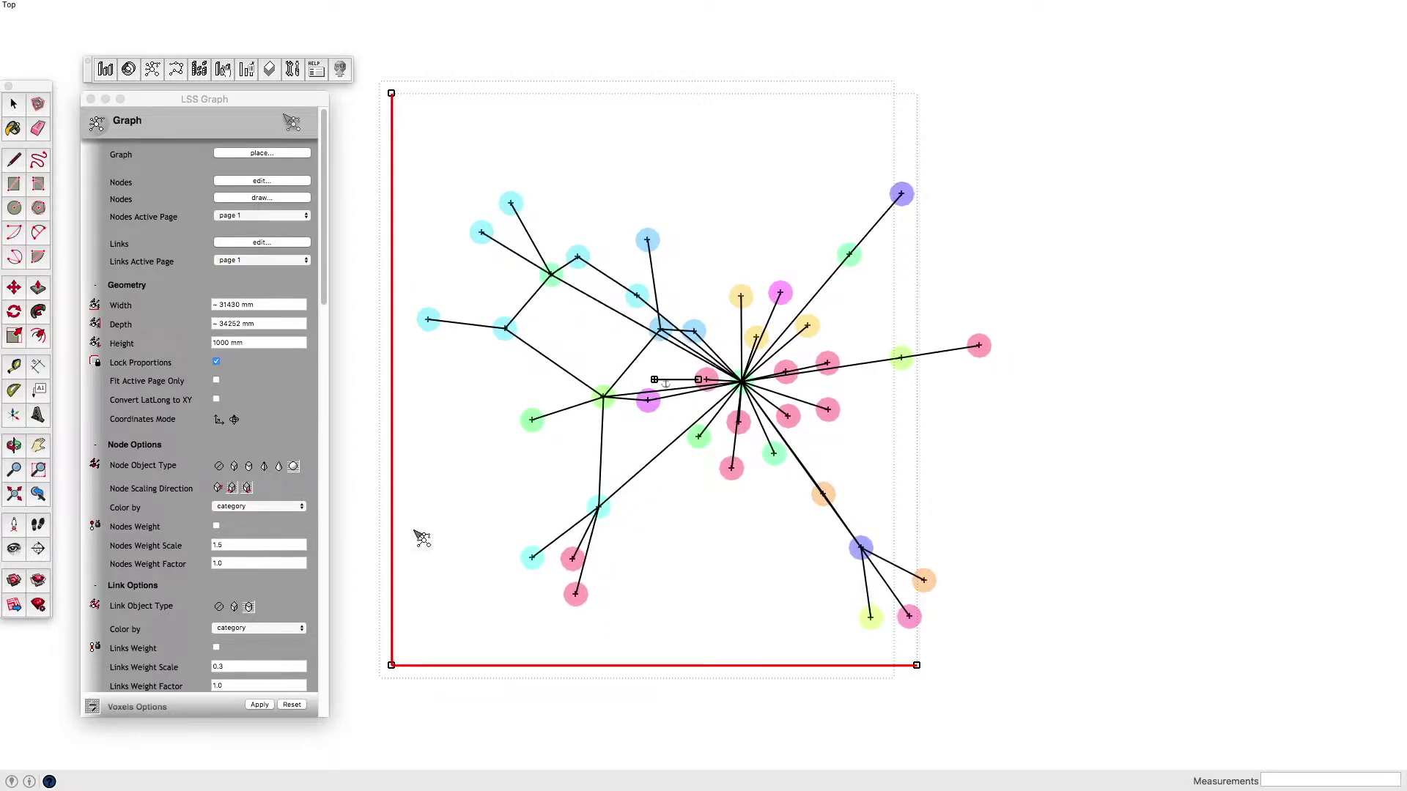
{"action": "left_click", "coordinate": [261, 705]}
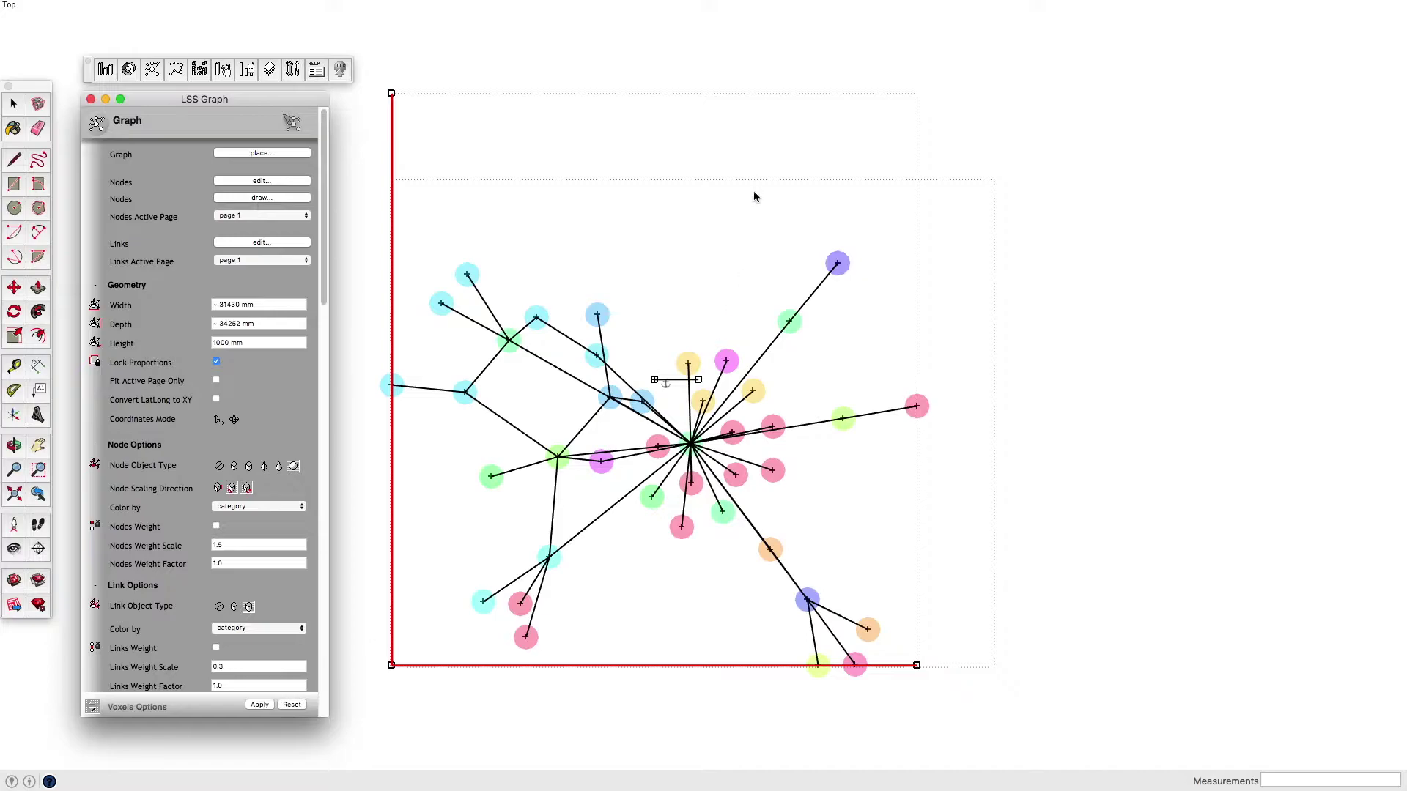
{"action": "mouse_move", "coordinate": [832, 427]}
{"action": "middle_mouse_down"}
{"action": "mouse_move", "coordinate": [828, 277]}
{"action": "mouse_move", "coordinate": [544, 554]}
{"action": "middle_mouse_up"}
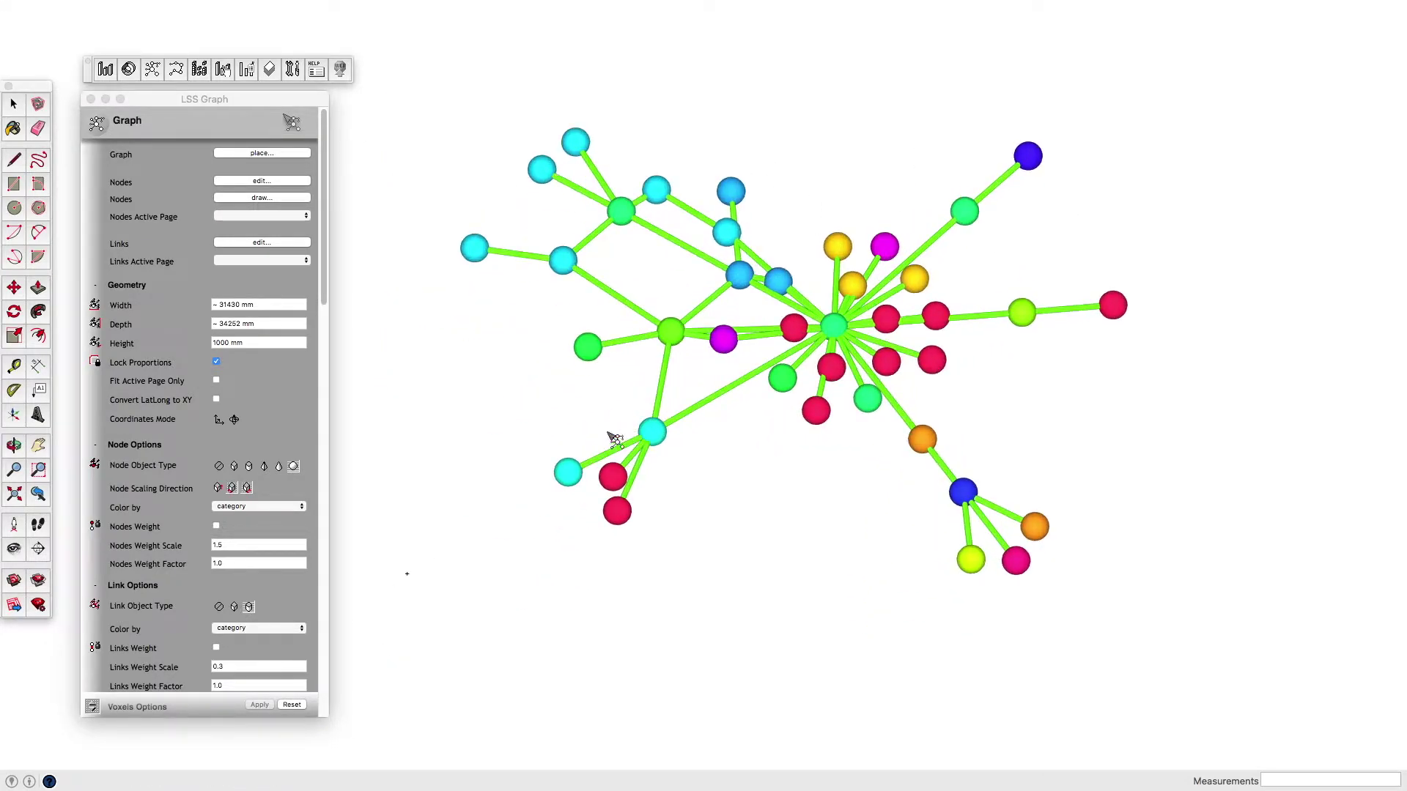
{"action": "scroll", "coordinate": [545, 554], "scroll_direction": "down", "scroll_amount": 2}
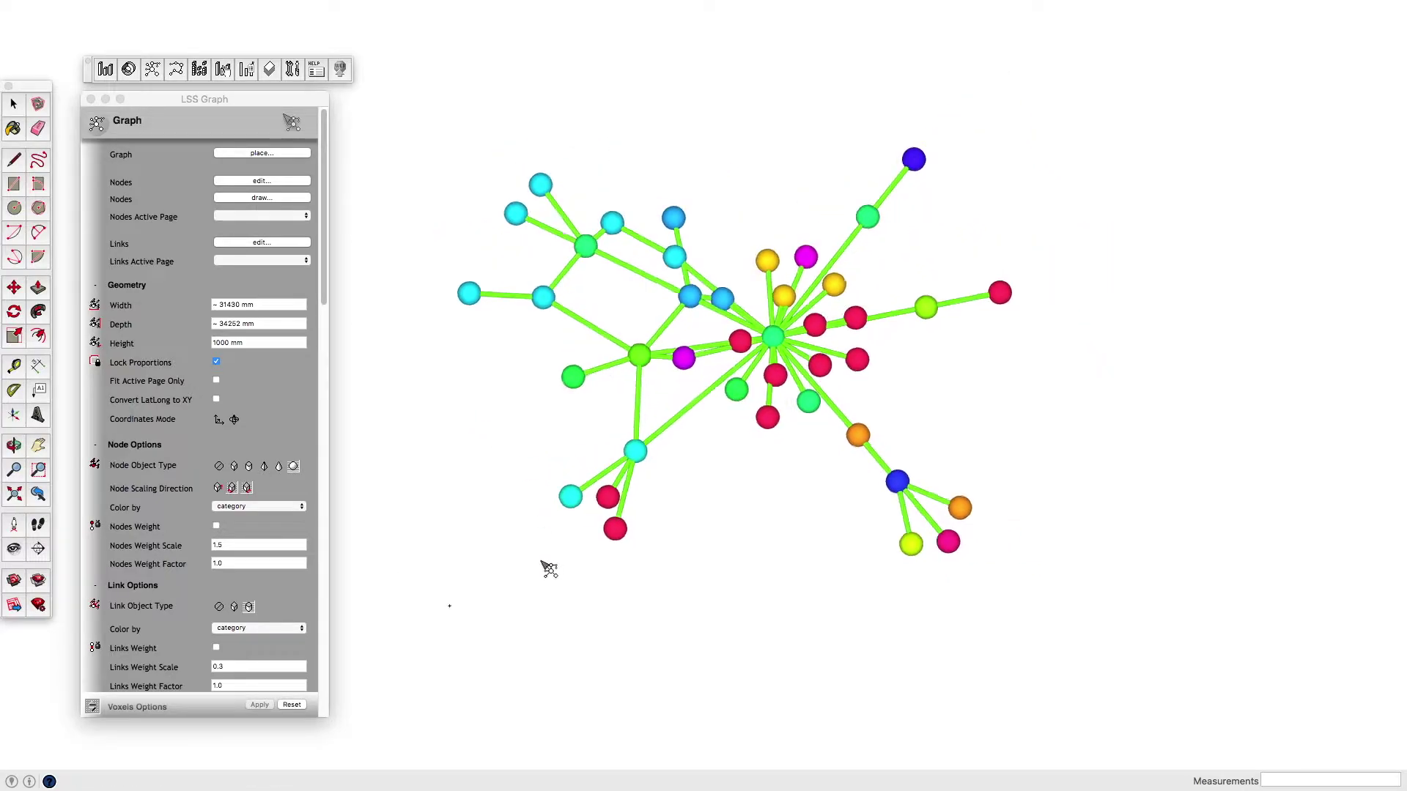
{"action": "middle_click_drag", "start_coordinate": [515, 471], "coordinate": [489, 560]}
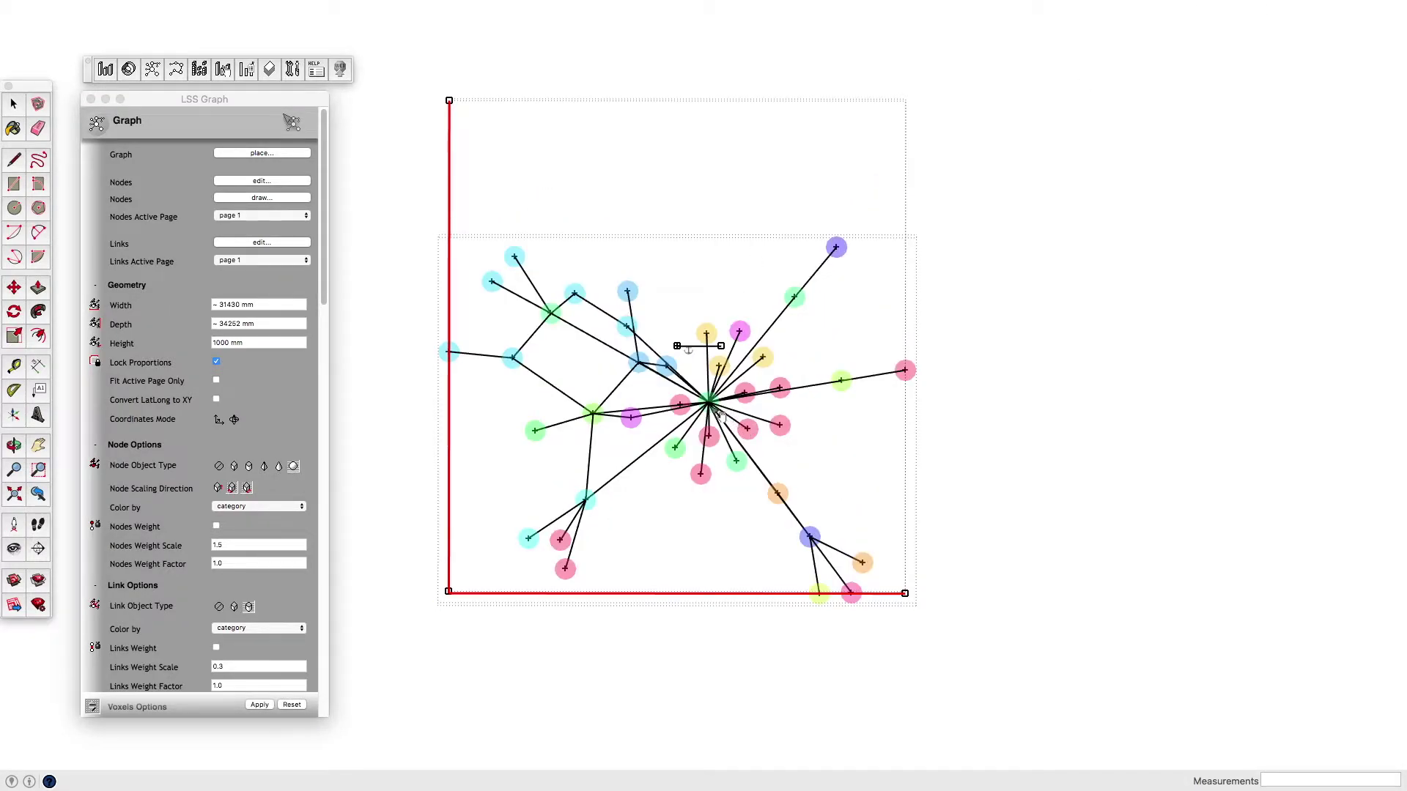
{"action": "mouse_move", "coordinate": [719, 413]}
{"action": "left_mouse_down"}
{"action": "mouse_move", "coordinate": [735, 493]}
{"action": "mouse_move", "coordinate": [725, 318]}
{"action": "mouse_move", "coordinate": [725, 398]}
{"action": "mouse_move", "coordinate": [693, 315]}
{"action": "mouse_move", "coordinate": [718, 291]}
{"action": "left_mouse_up"}
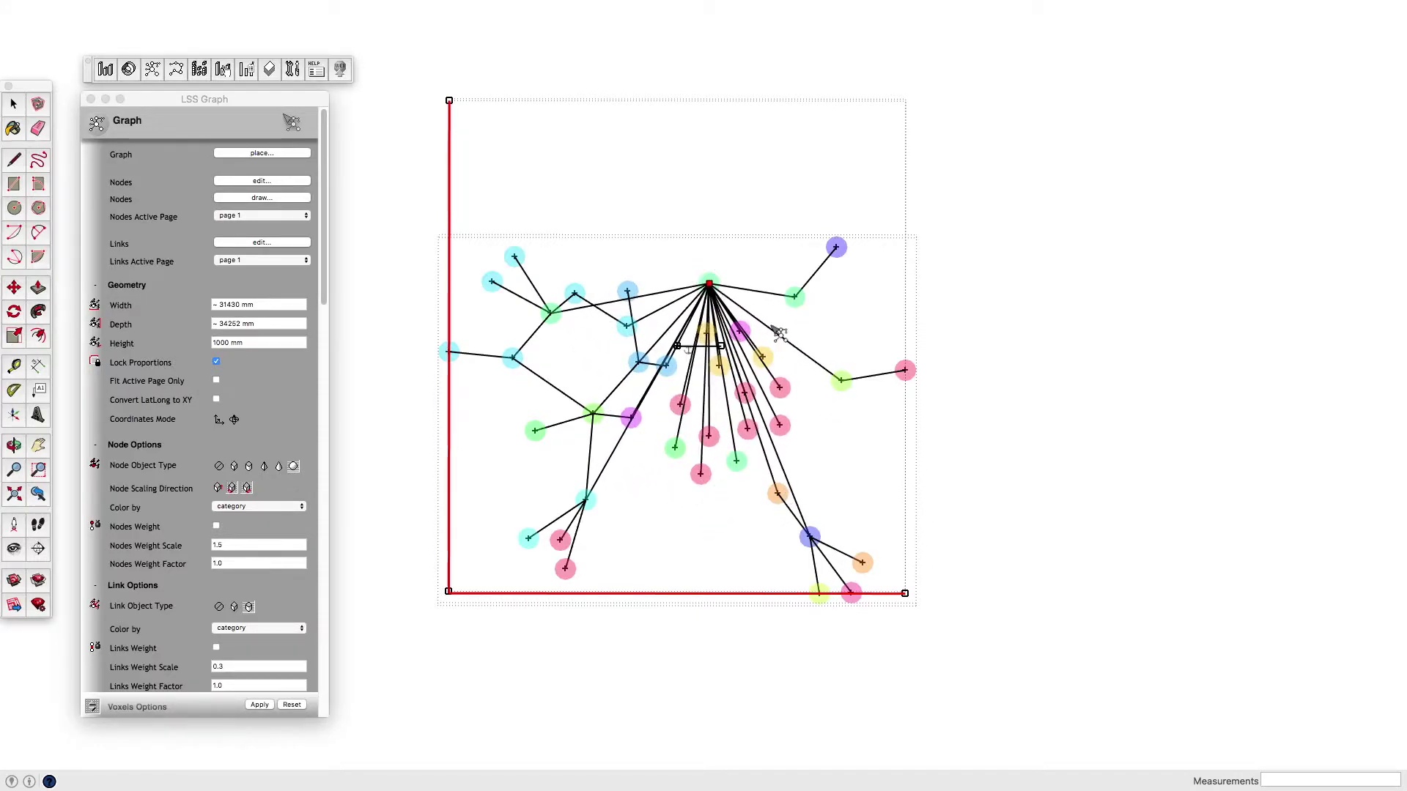
Rerun the force-directed layout after pulling the yellow-green node away from the hub.
{"action": "right_click", "coordinate": [828, 324]}
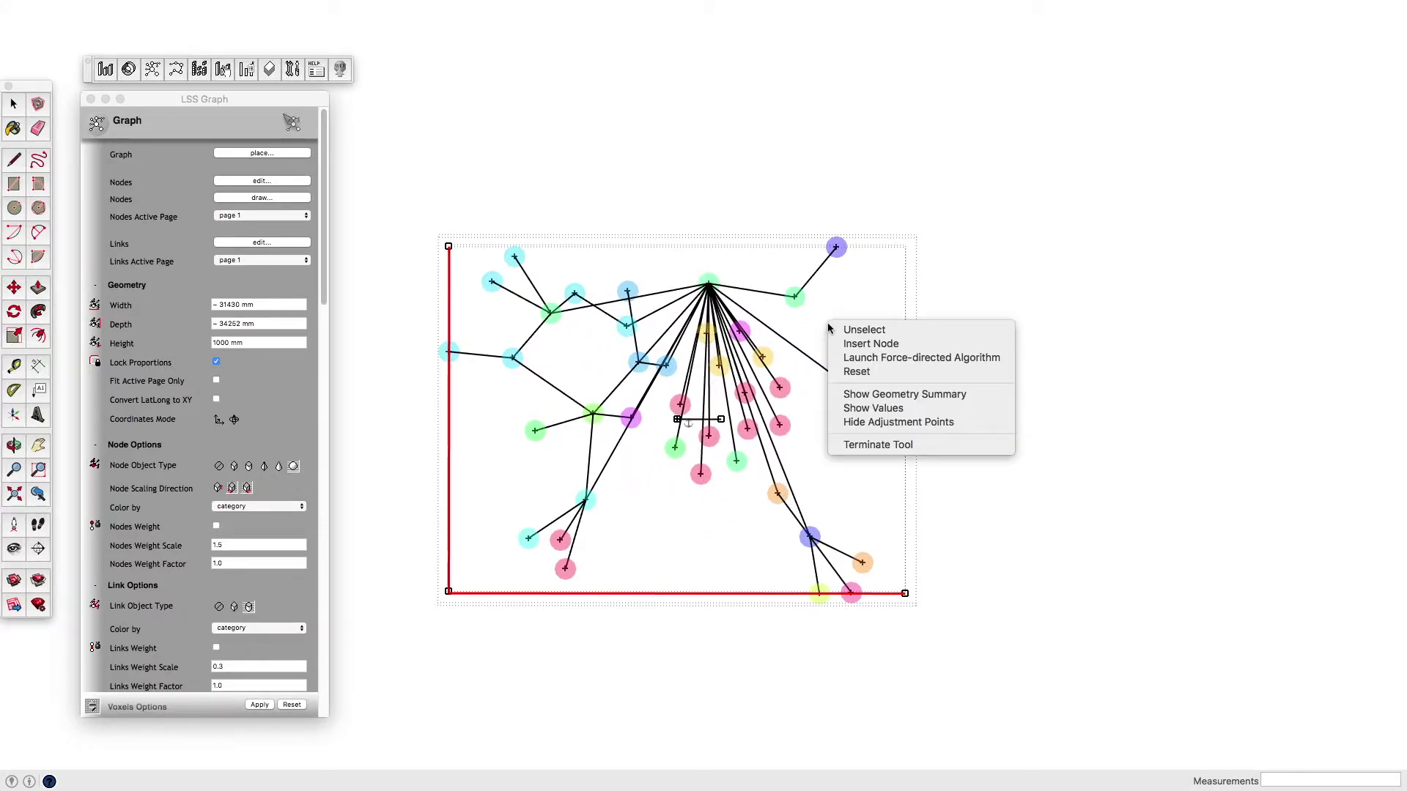
{"action": "left_click", "coordinate": [901, 358]}
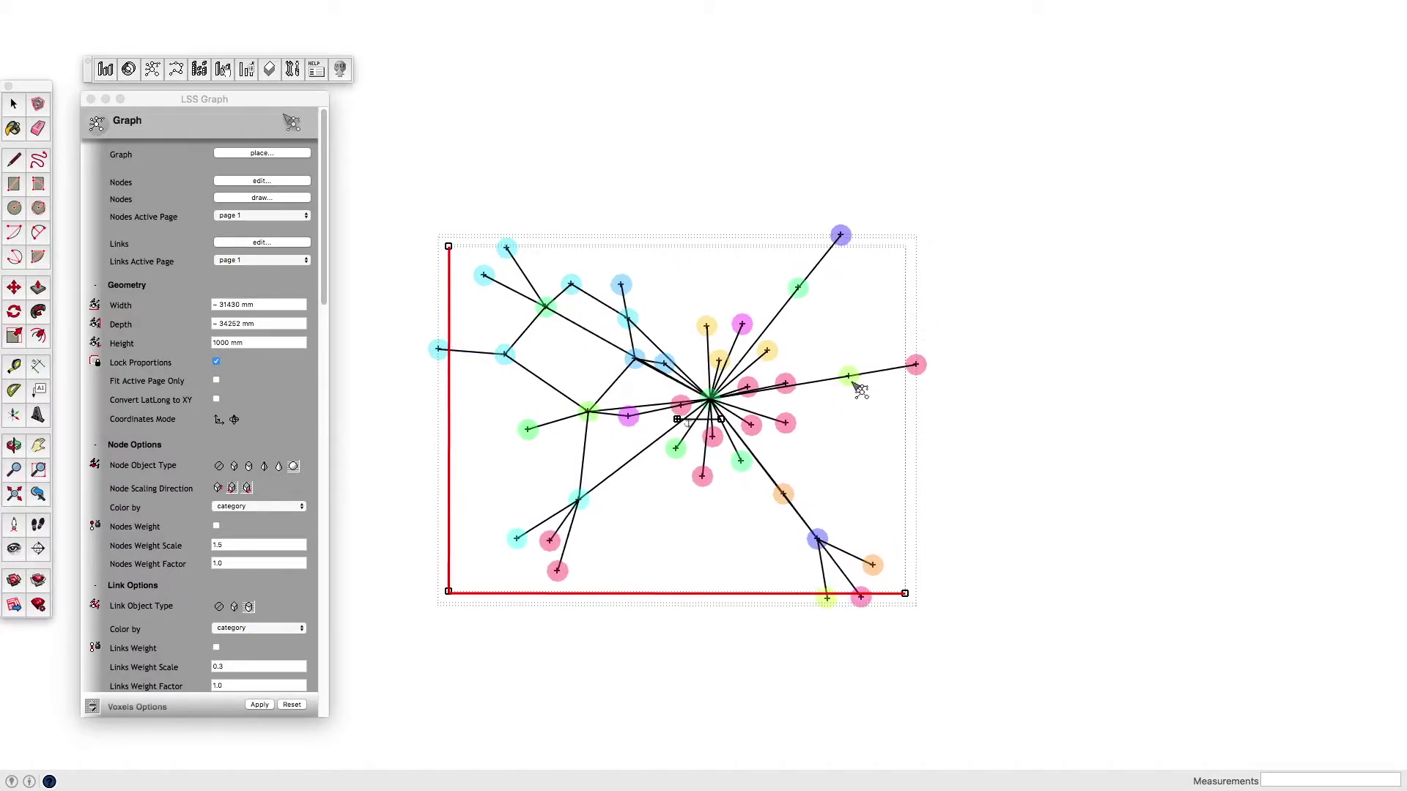
{"action": "left_click_drag", "start_coordinate": [859, 386], "coordinate": [863, 433]}
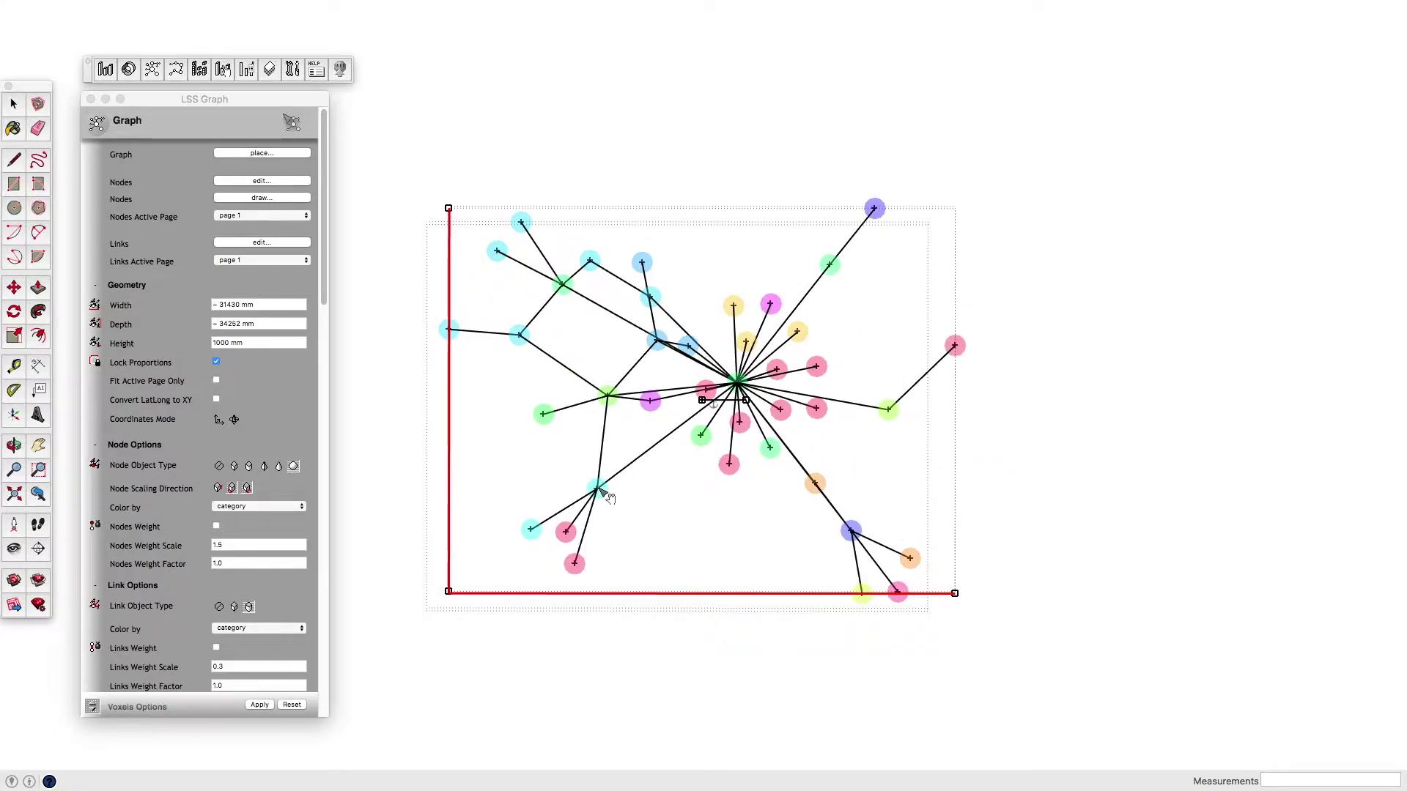
{"action": "right_click", "coordinate": [527, 448]}
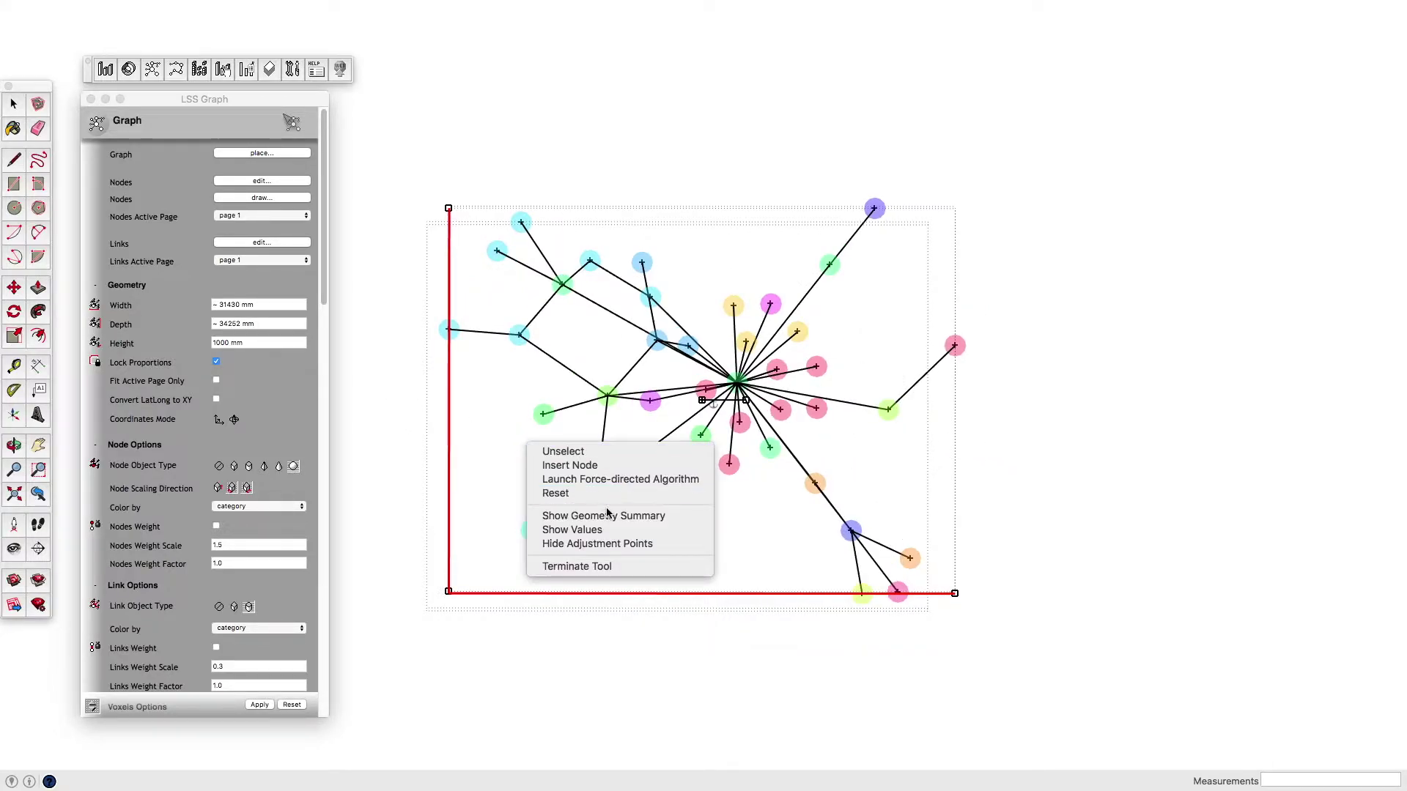
{"action": "left_click", "coordinate": [610, 480]}
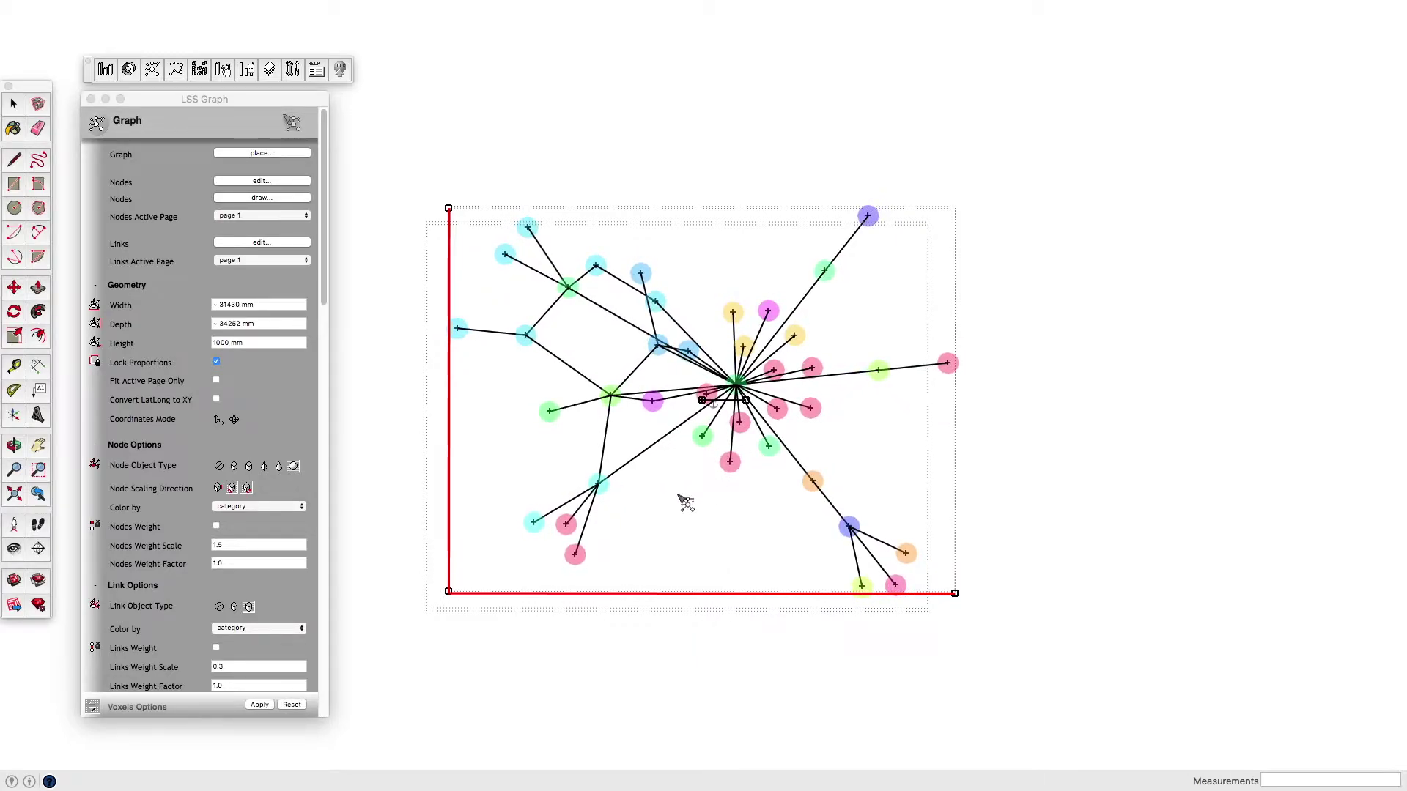
{"action": "left_click", "coordinate": [261, 705]}
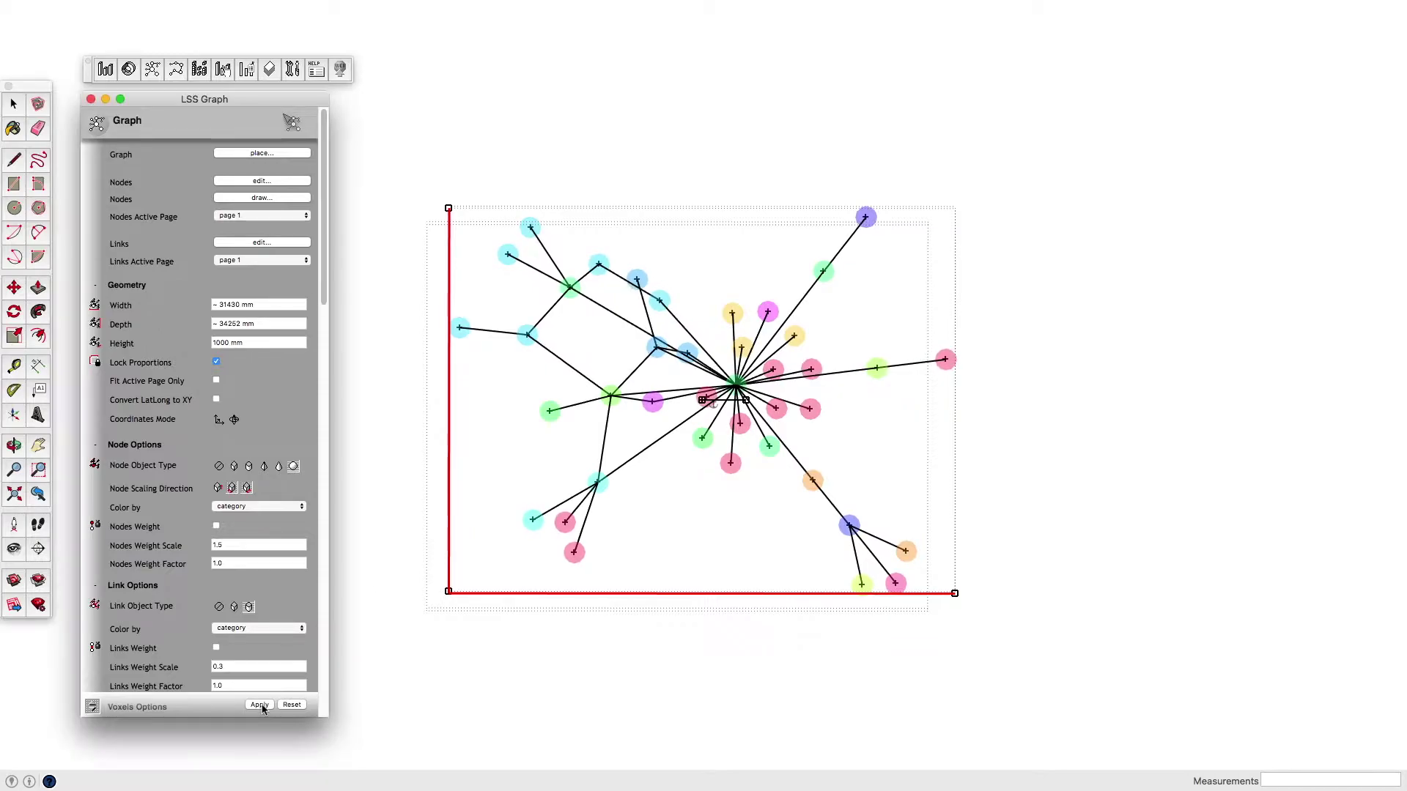
Move the green node, reset node positions, and apply category colouring to the network.
{"action": "left_click", "coordinate": [612, 404]}
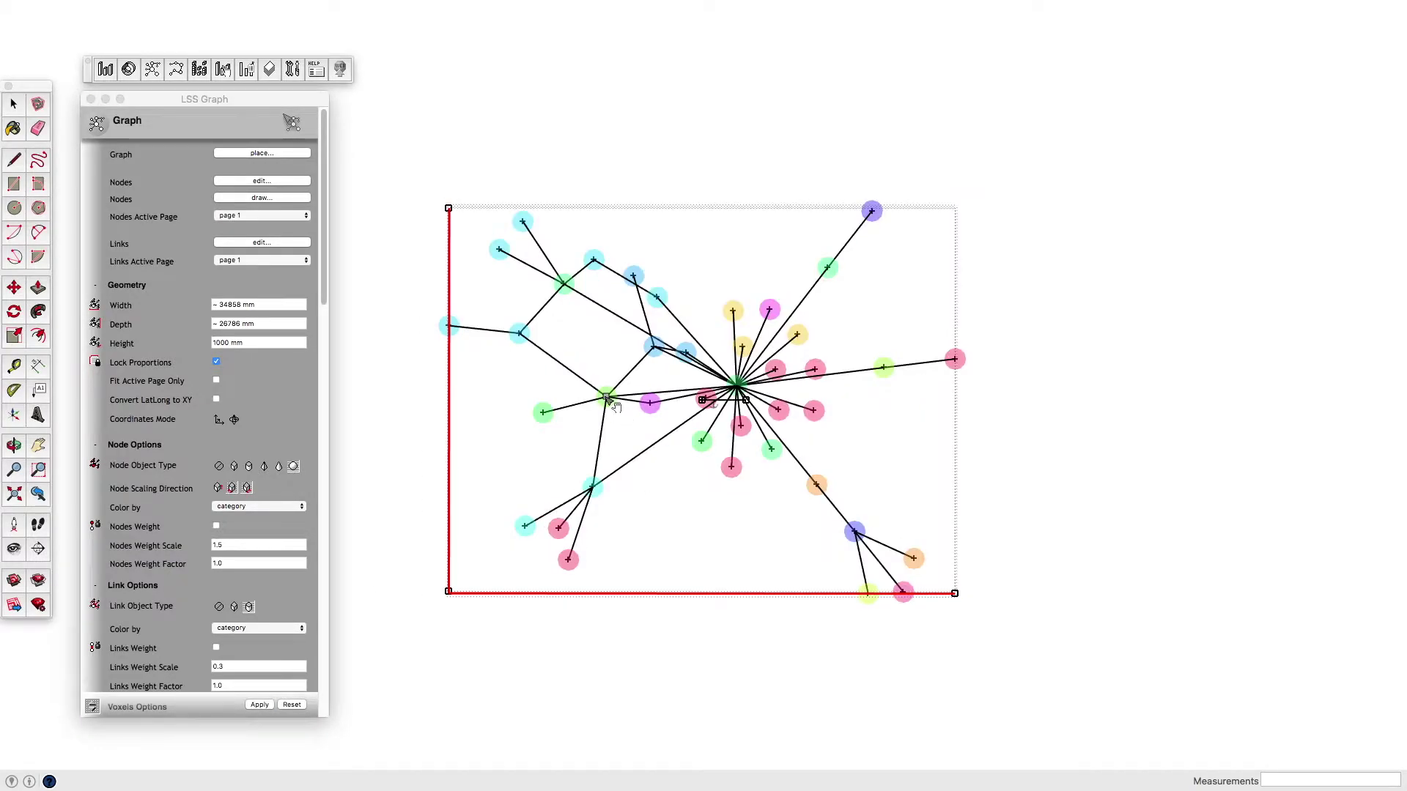
{"action": "left_click_drag", "start_coordinate": [615, 408], "coordinate": [681, 511]}
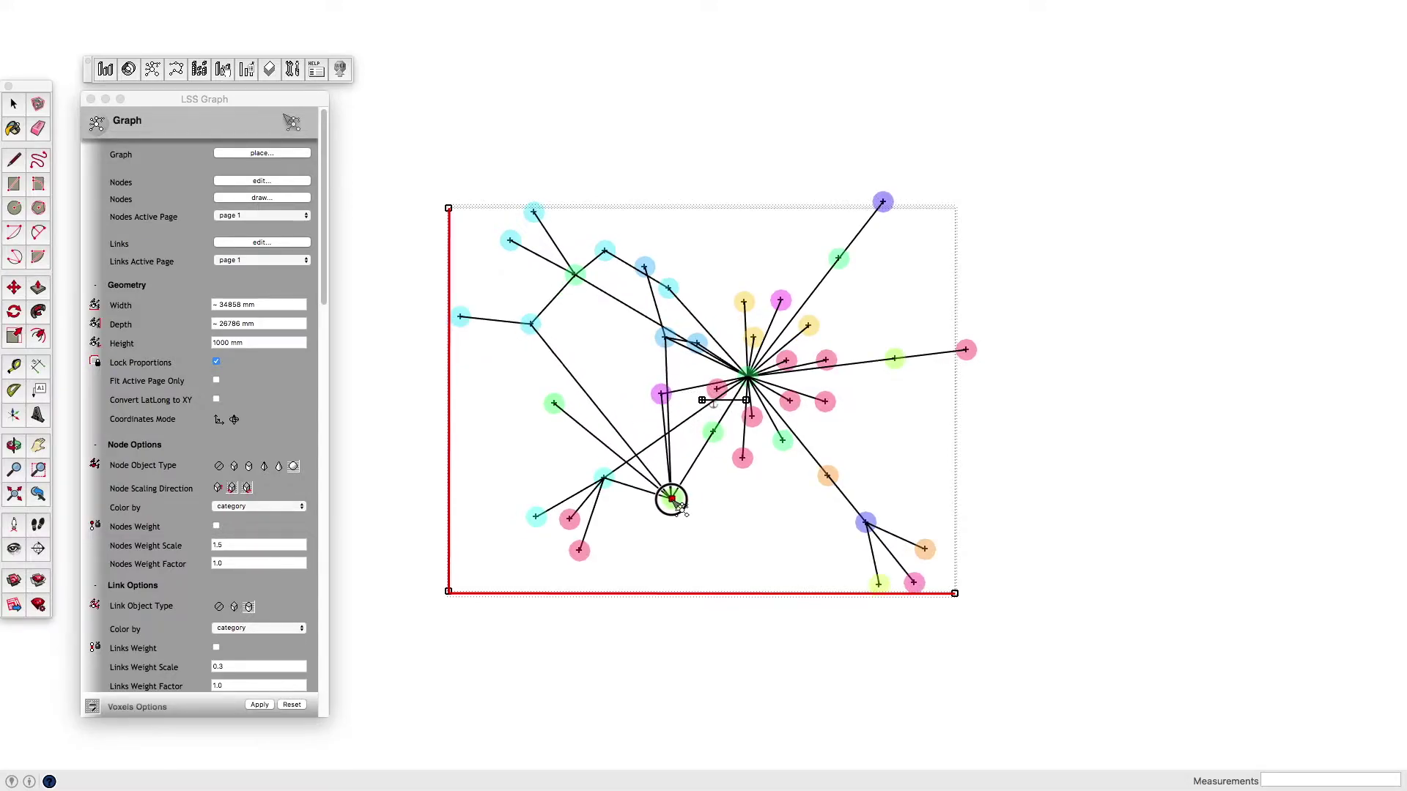
{"action": "right_click", "coordinate": [709, 514]}
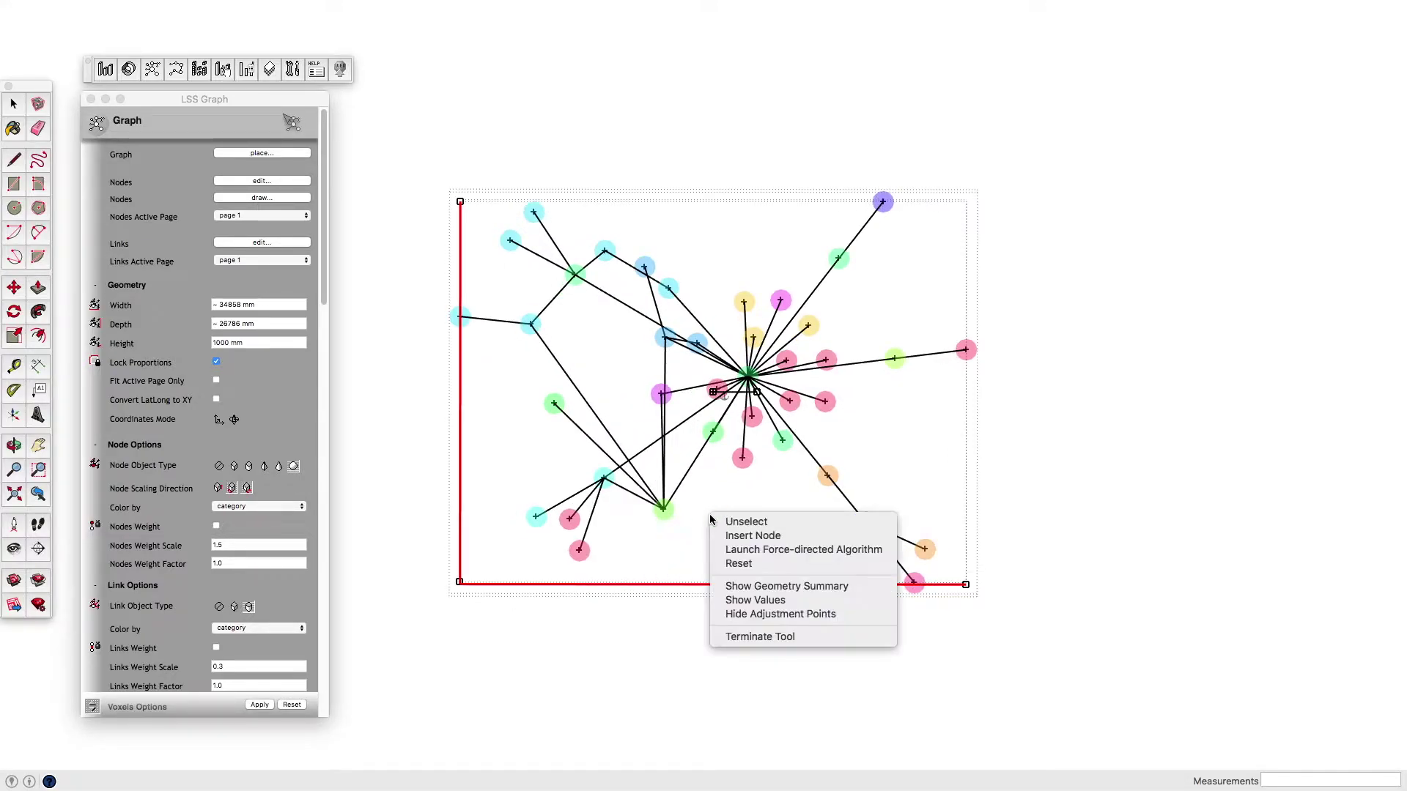
{"action": "left_click", "coordinate": [783, 550]}
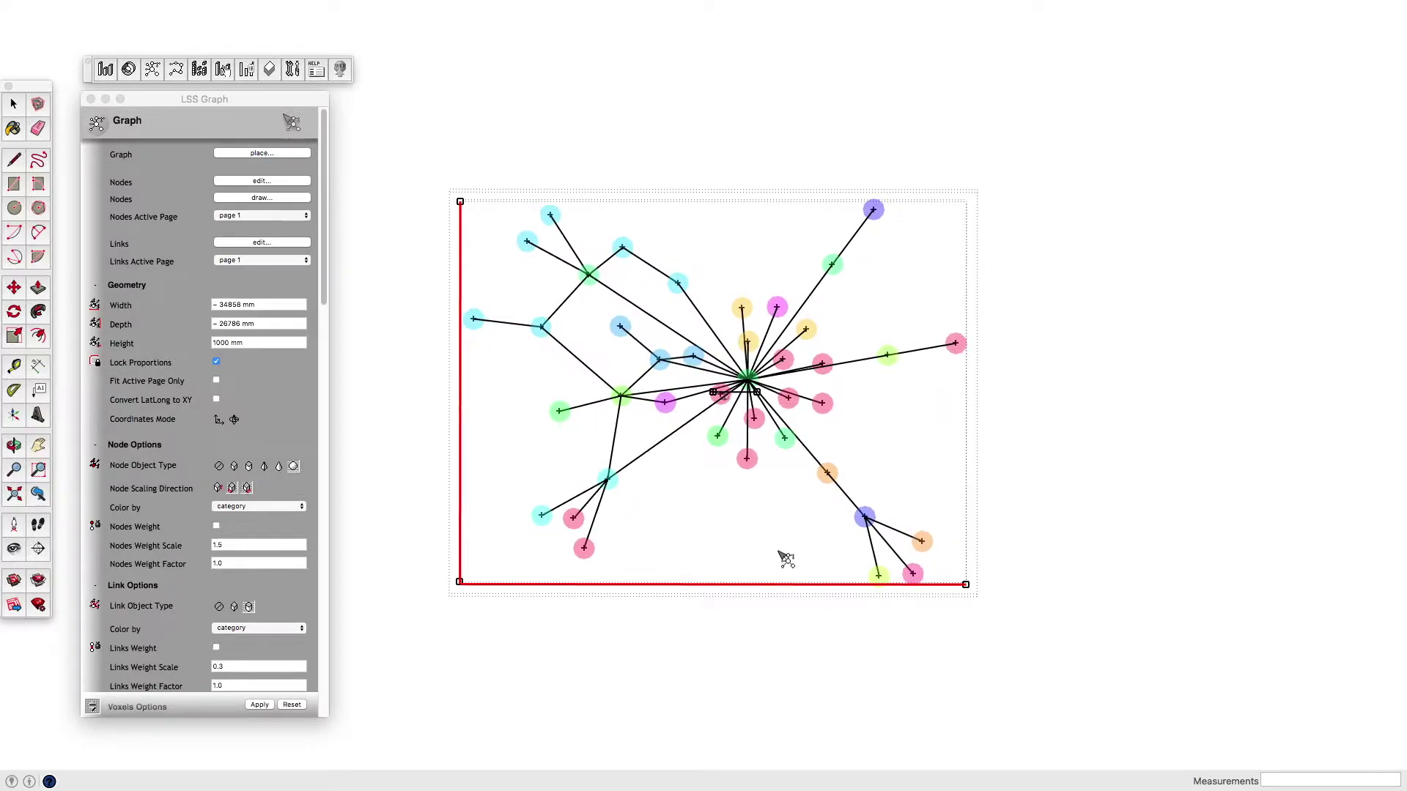
{"action": "left_click", "coordinate": [261, 705]}
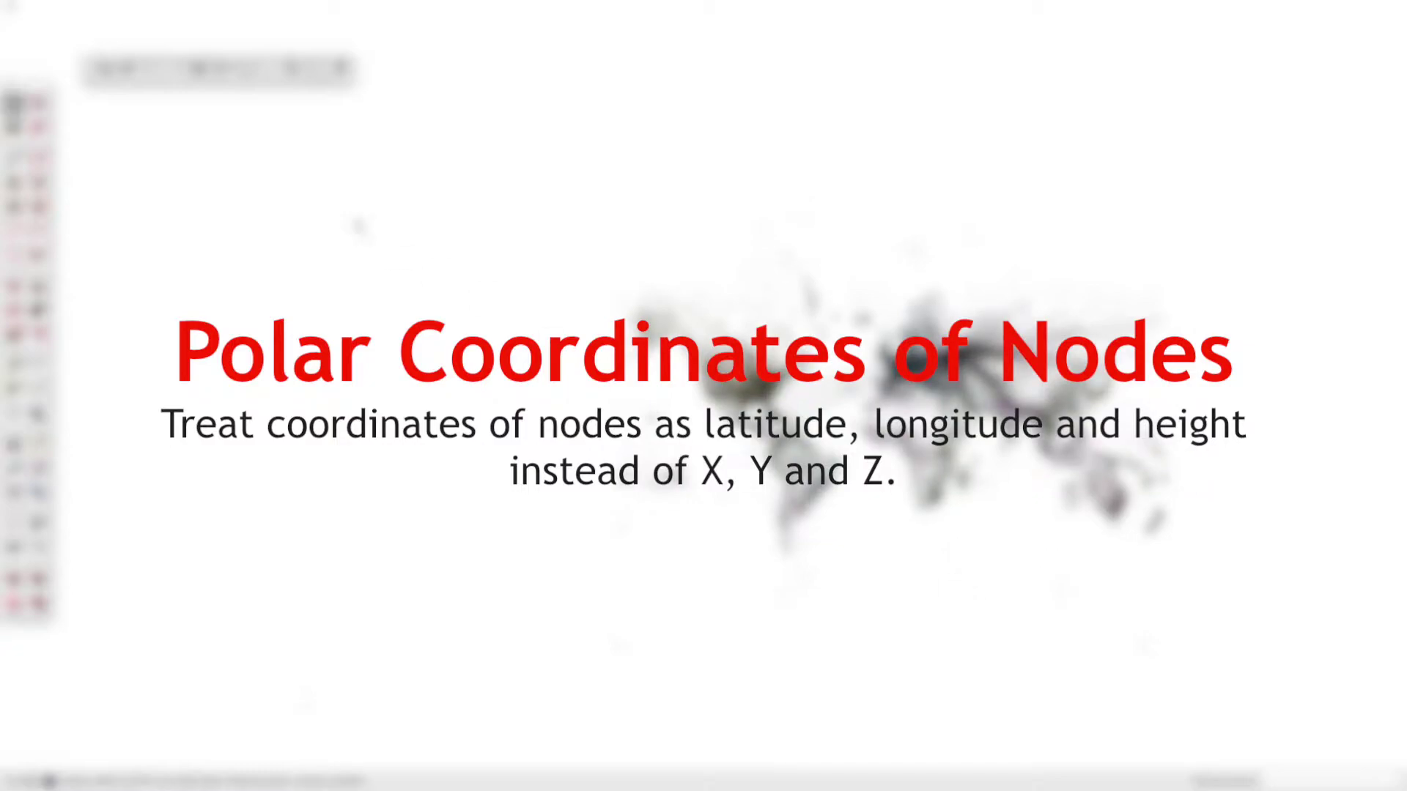
In LSS Graph, select the world-map graph and set Nodes Active Page to page 1.
{"action": "left_click", "coordinate": [169, 73]}
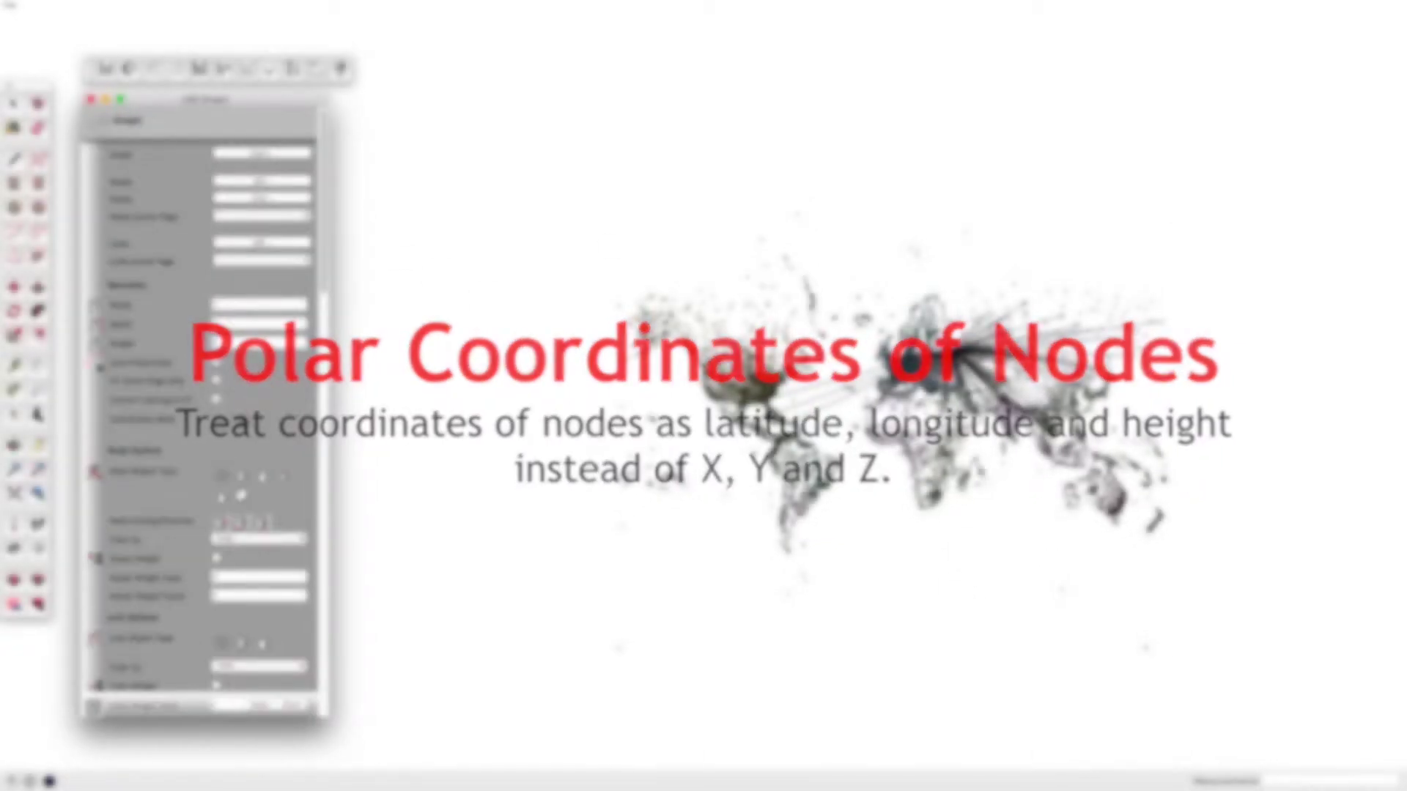
{"action": "left_click_drag", "start_coordinate": [964, 536], "coordinate": [980, 615]}
{"action": "key", "text": "space"}
{"action": "left_click", "coordinate": [944, 443]}
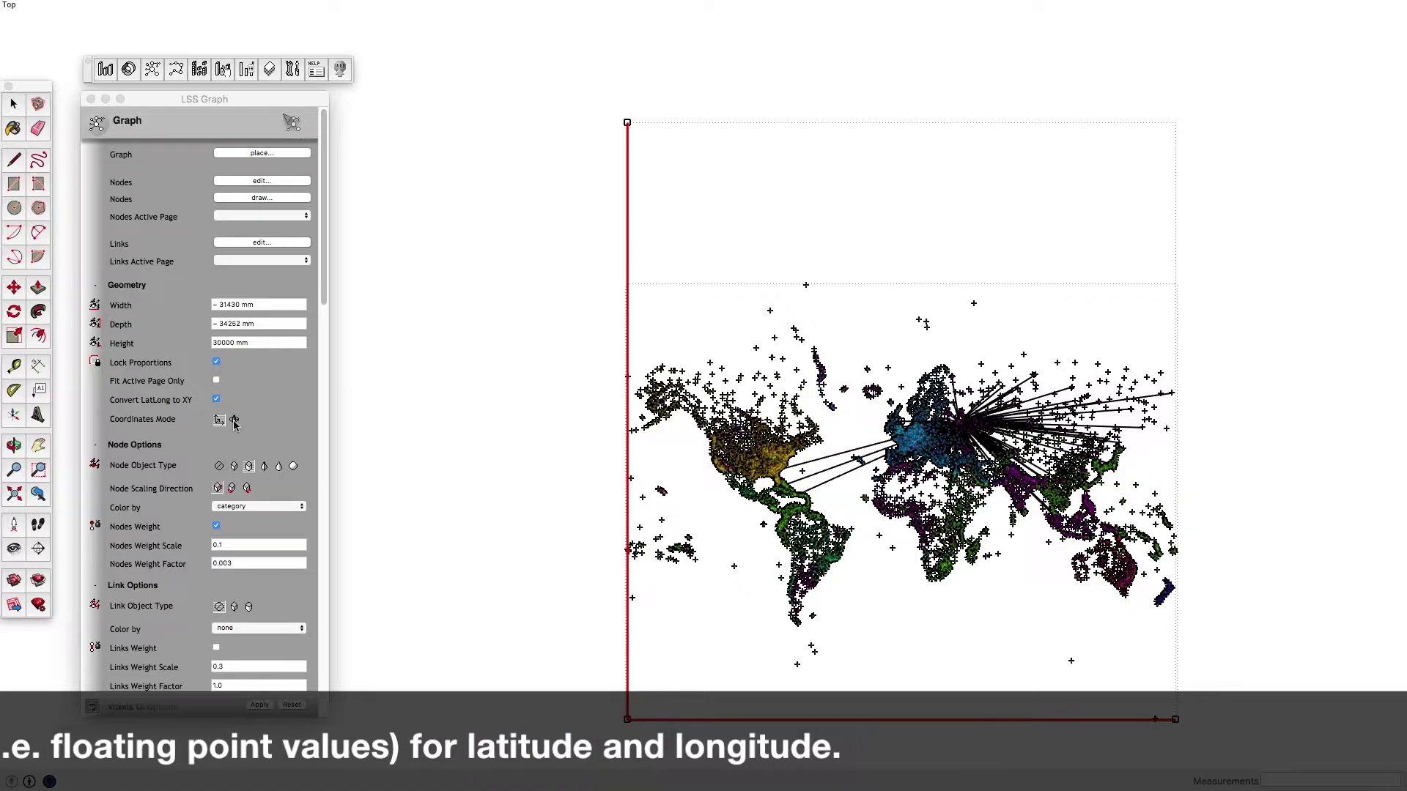
{"action": "left_click", "coordinate": [234, 423]}
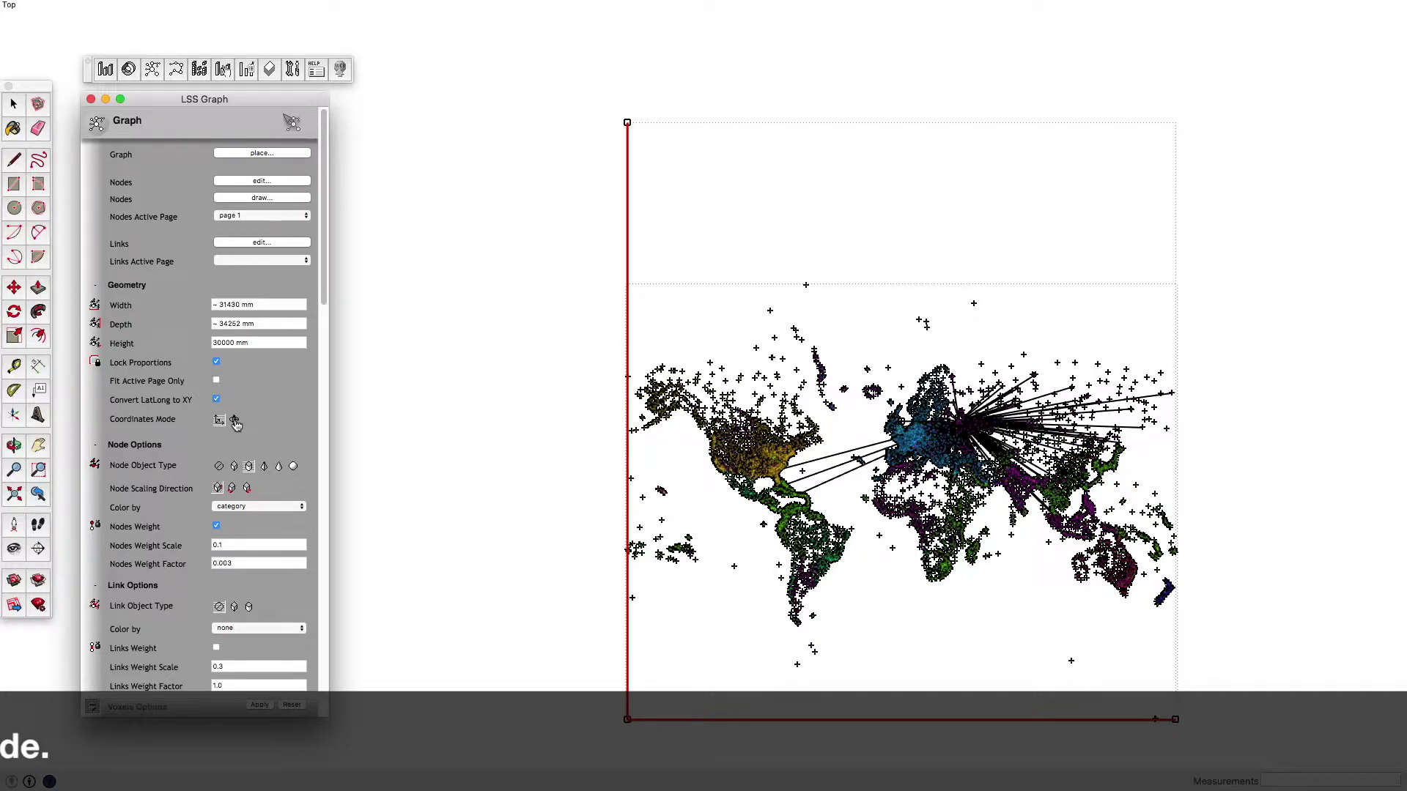
Set Coordinates Mode to Lat. Long. Height and orbit around the resulting globe.
{"action": "left_click", "coordinate": [235, 422]}
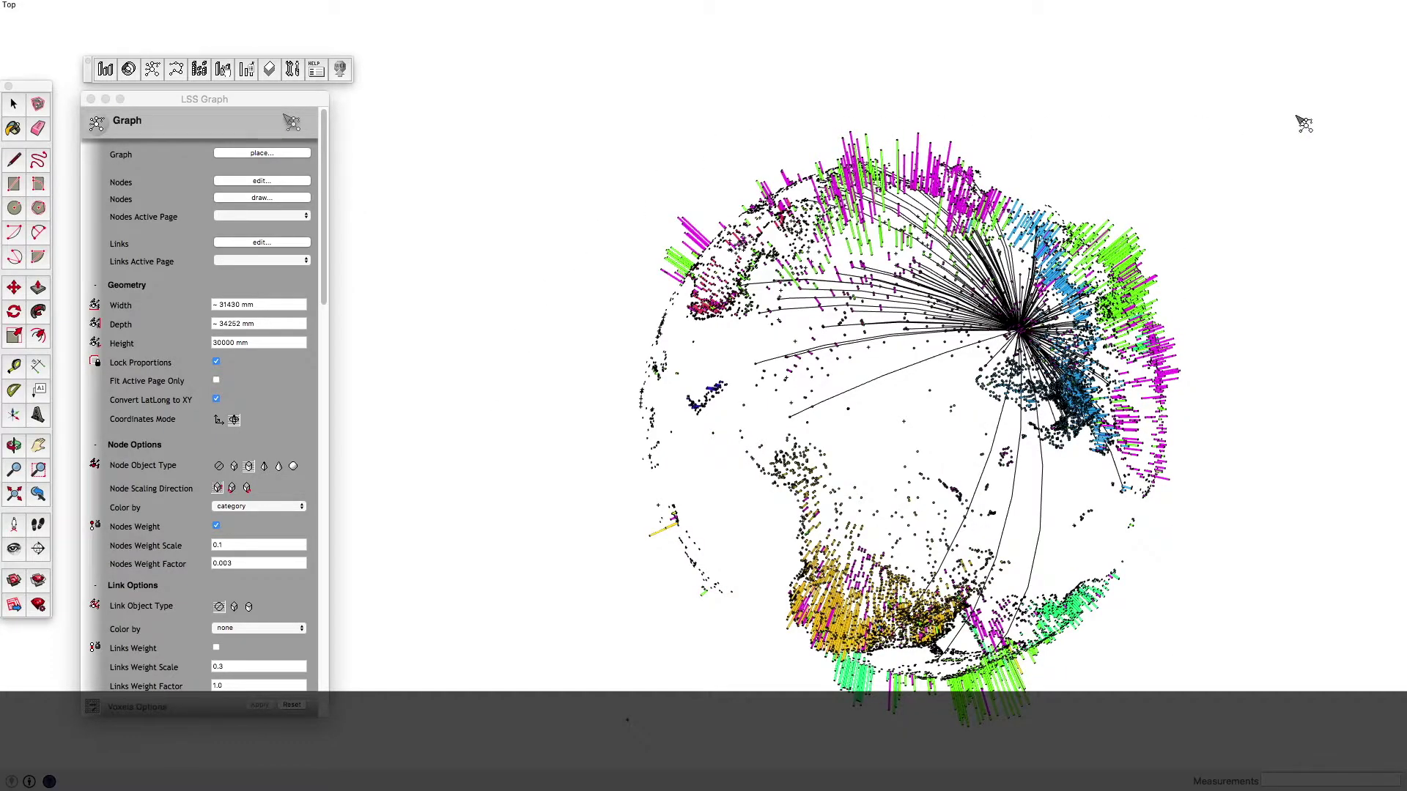
{"action": "mouse_move", "coordinate": [1307, 425]}
{"action": "middle_mouse_down"}
{"action": "mouse_move", "coordinate": [1234, 450]}
{"action": "mouse_move", "coordinate": [1271, 393]}
{"action": "middle_mouse_up"}
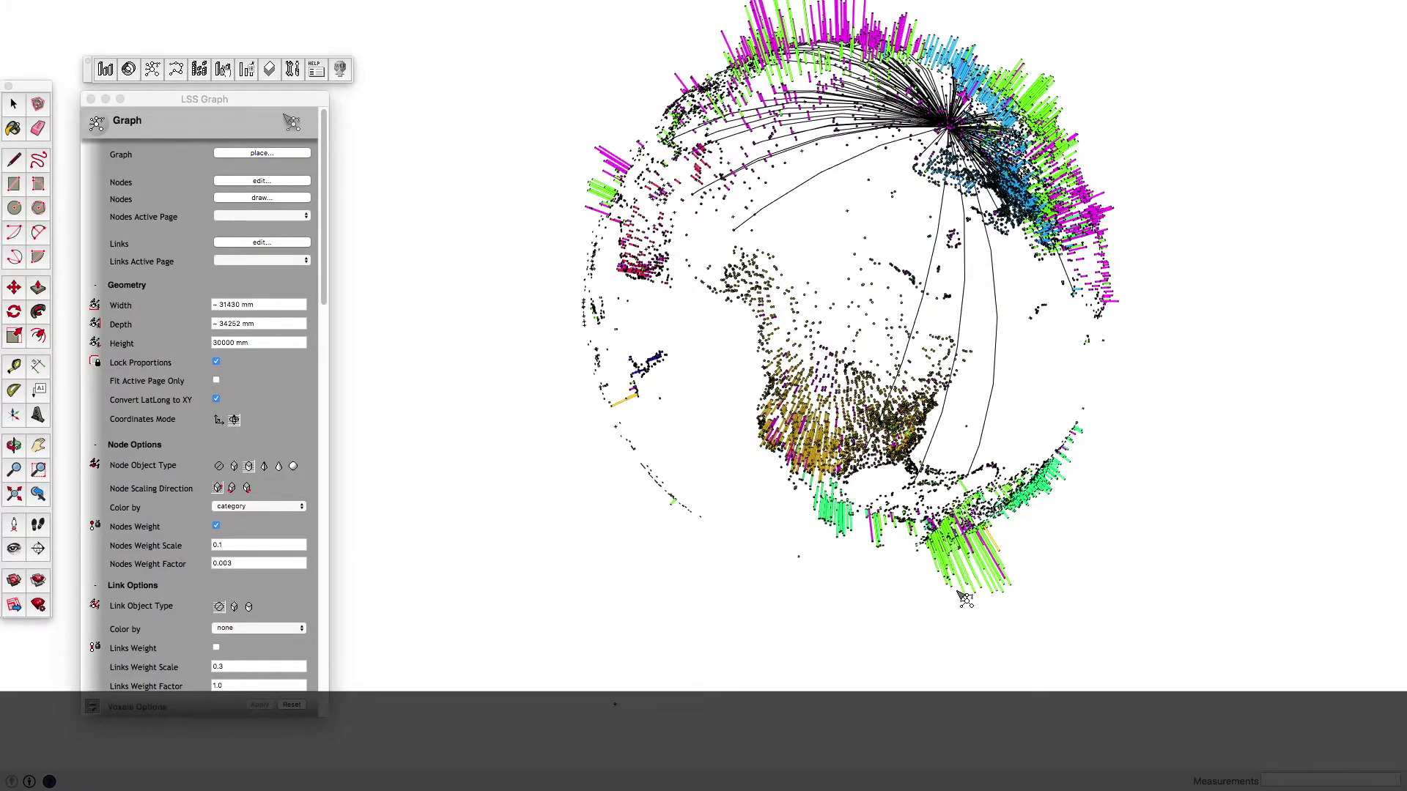
{"action": "scroll", "coordinate": [967, 597], "scroll_direction": "down", "scroll_amount": 2}
{"action": "middle_click_drag", "start_coordinate": [1161, 512], "coordinate": [1281, 525]}
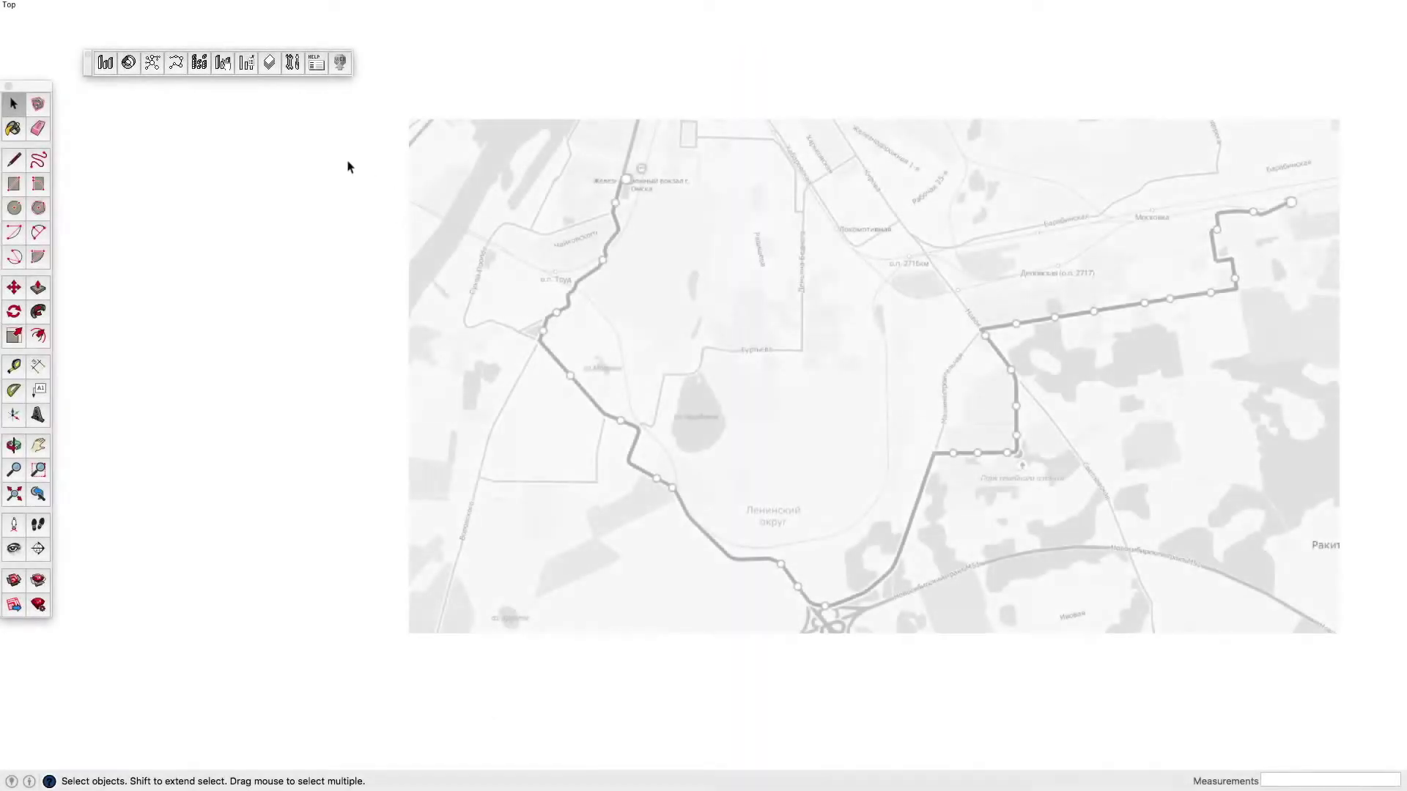
Start an LSS trace on the route, show values, and weight the first two nodes 628 and 765.
{"action": "left_click", "coordinate": [174, 64]}
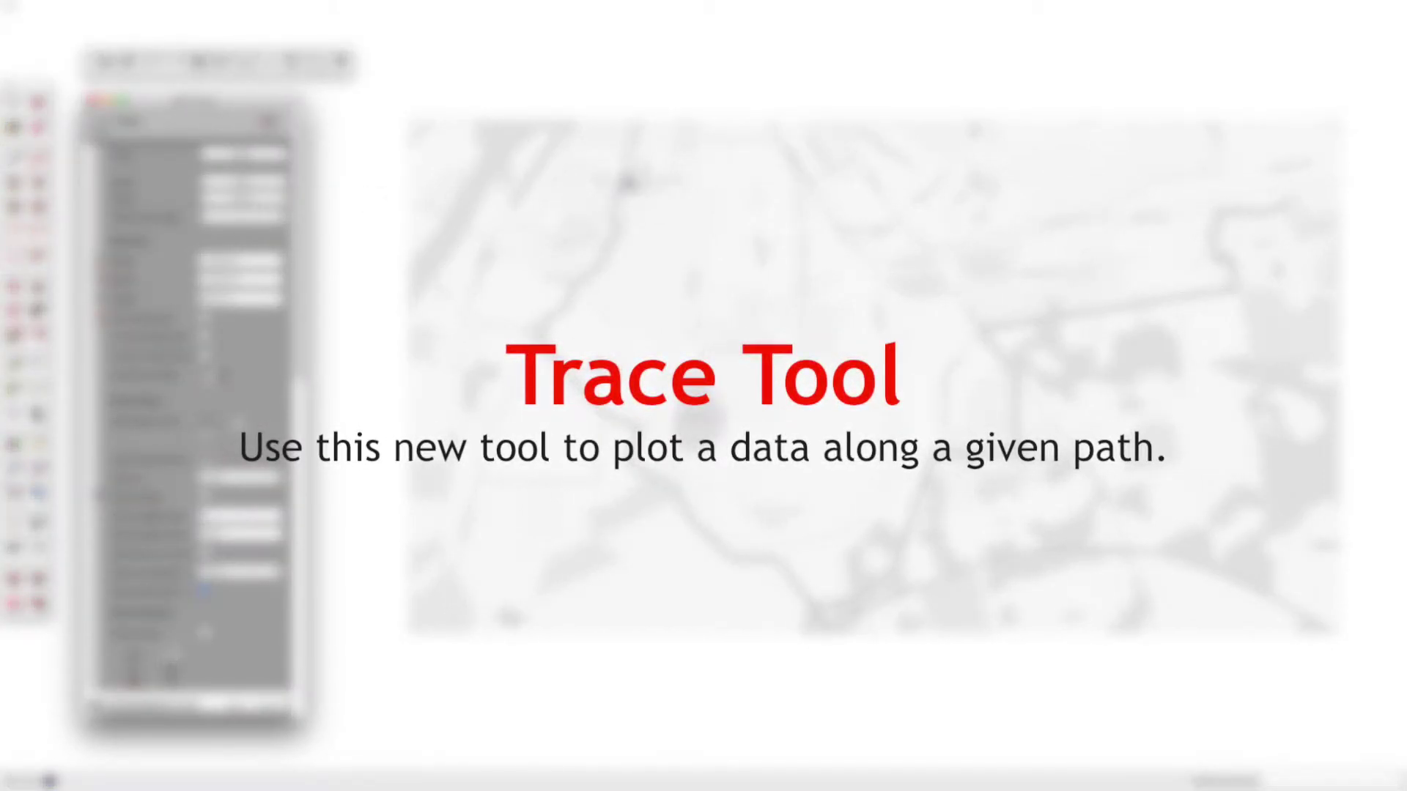
{"action": "left_click", "coordinate": [624, 179]}
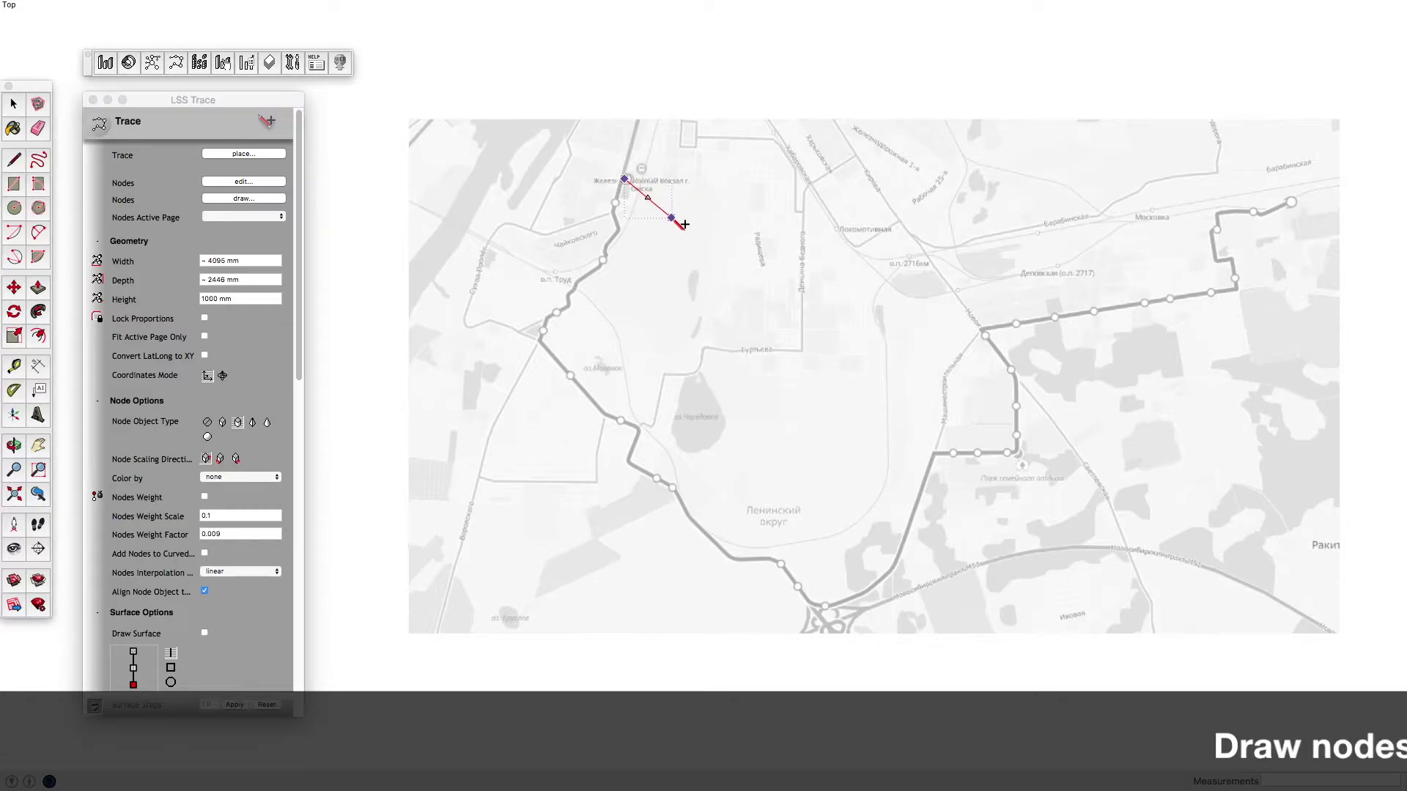
{"action": "right_click", "coordinate": [671, 218]}
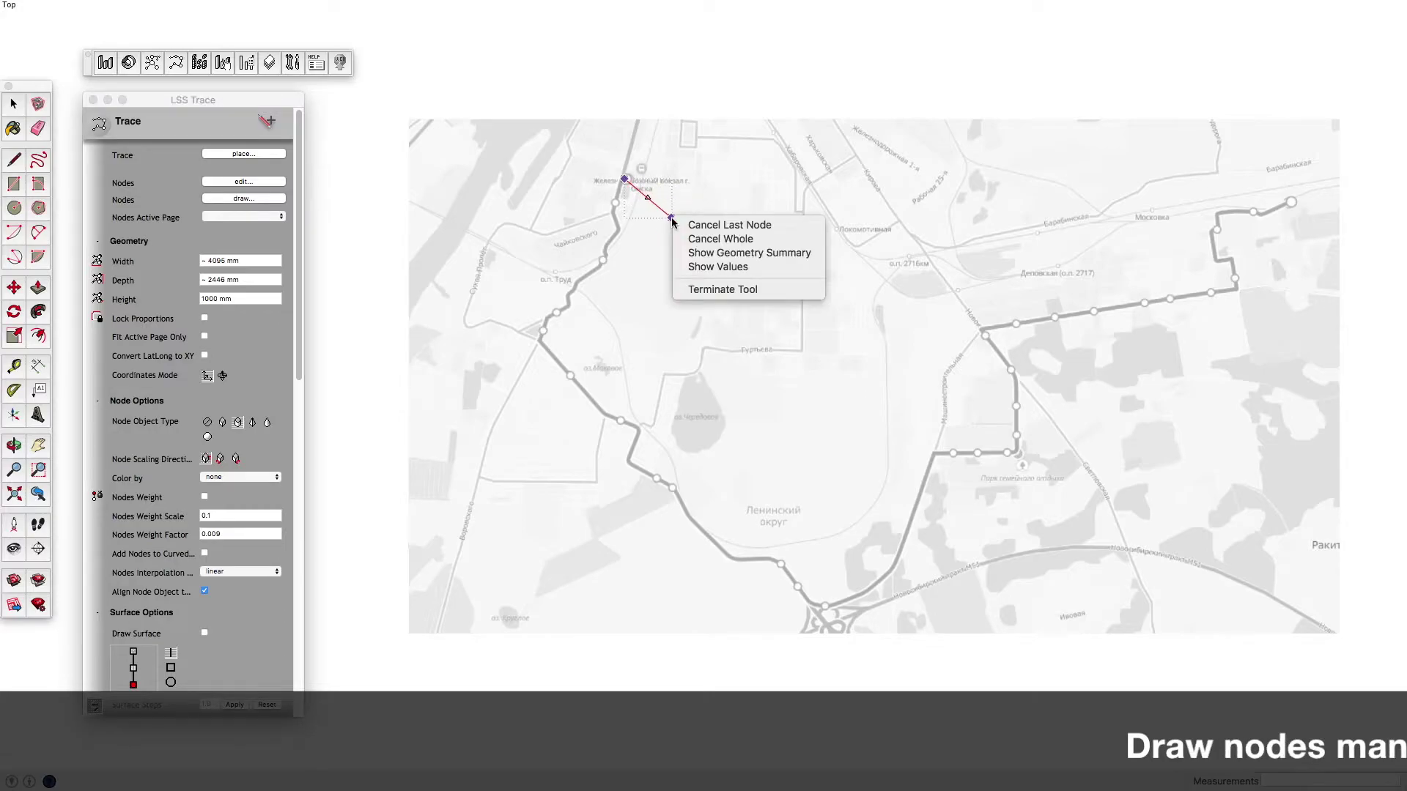
{"action": "left_click", "coordinate": [734, 267]}
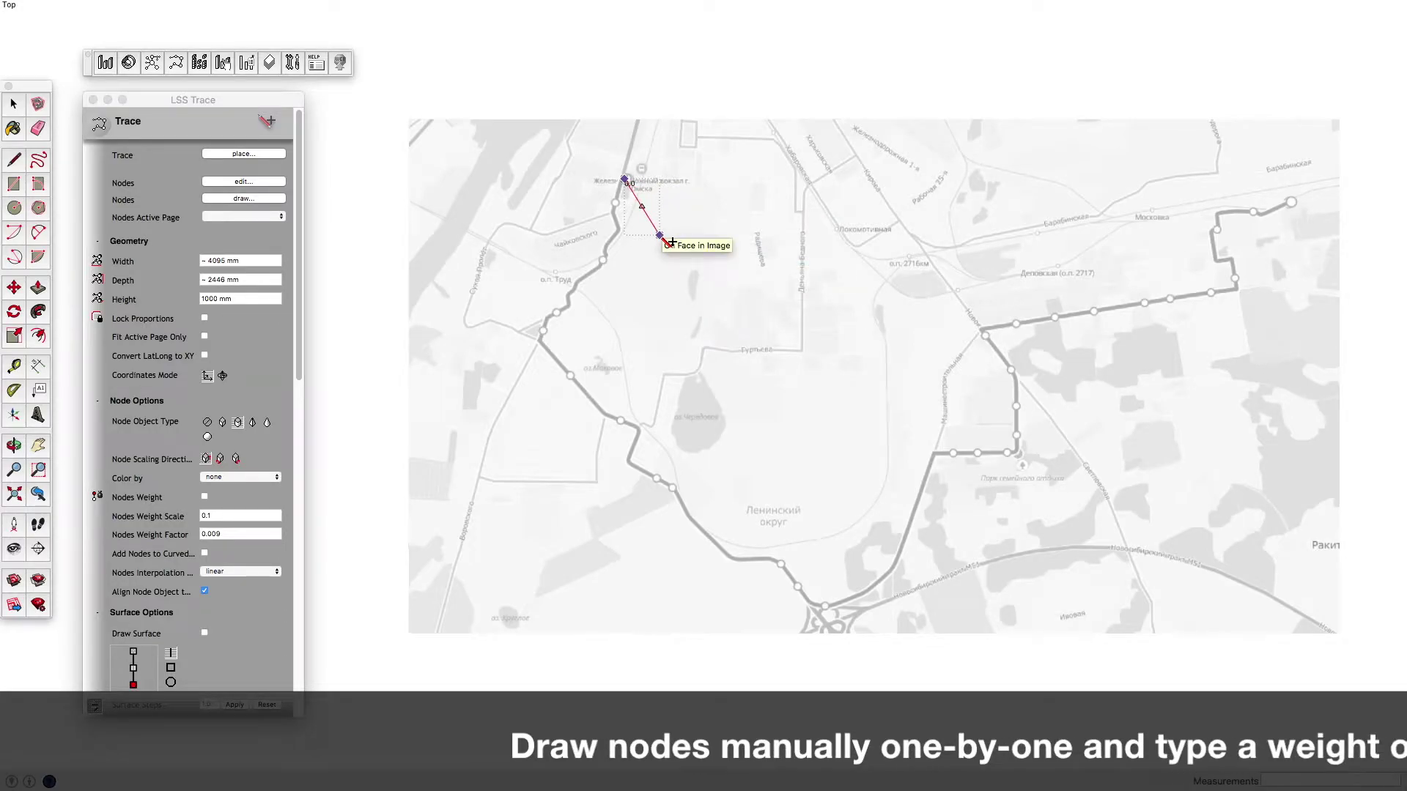
{"action": "type", "text": "6"}
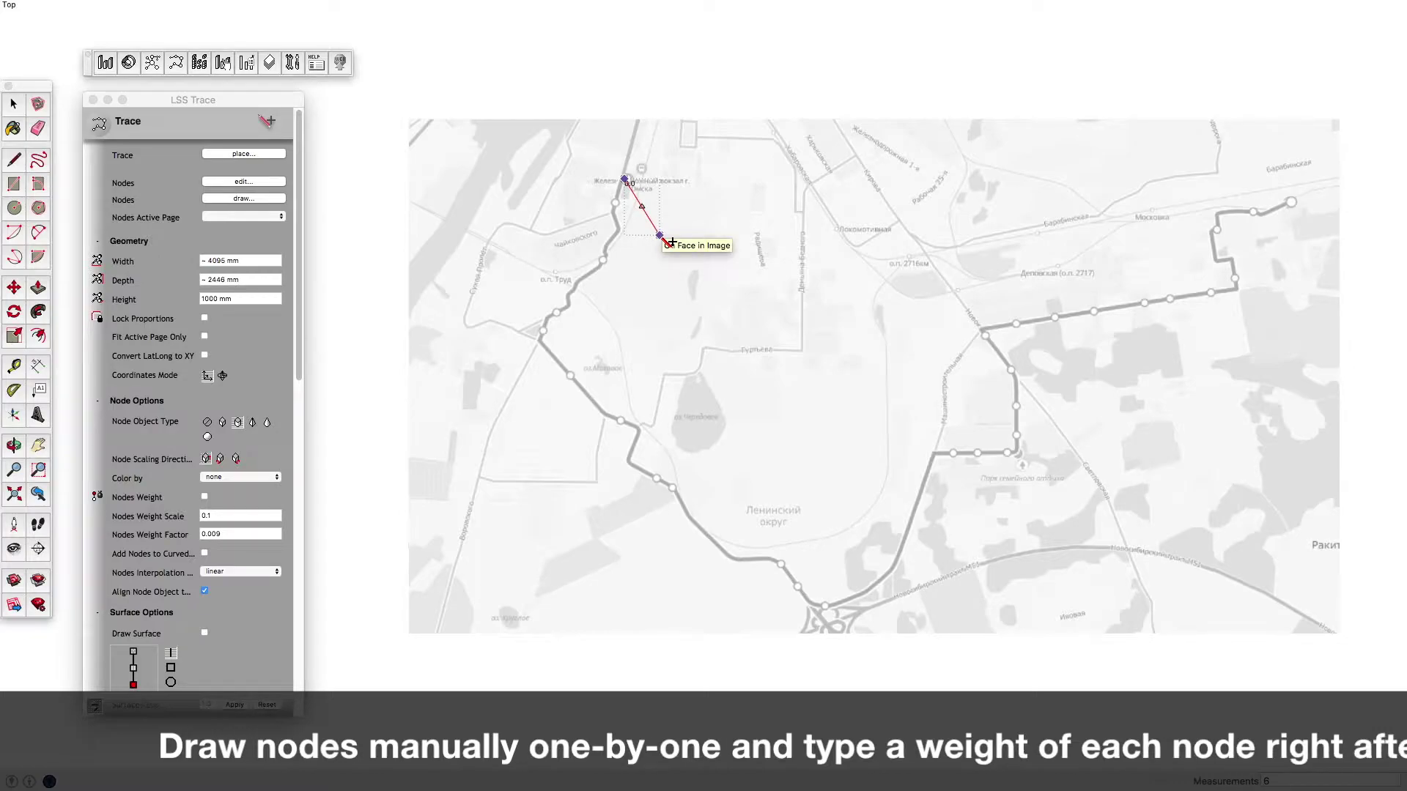
{"action": "type", "text": "28"}
{"action": "key", "text": "Return"}
{"action": "left_click", "coordinate": [614, 205]}
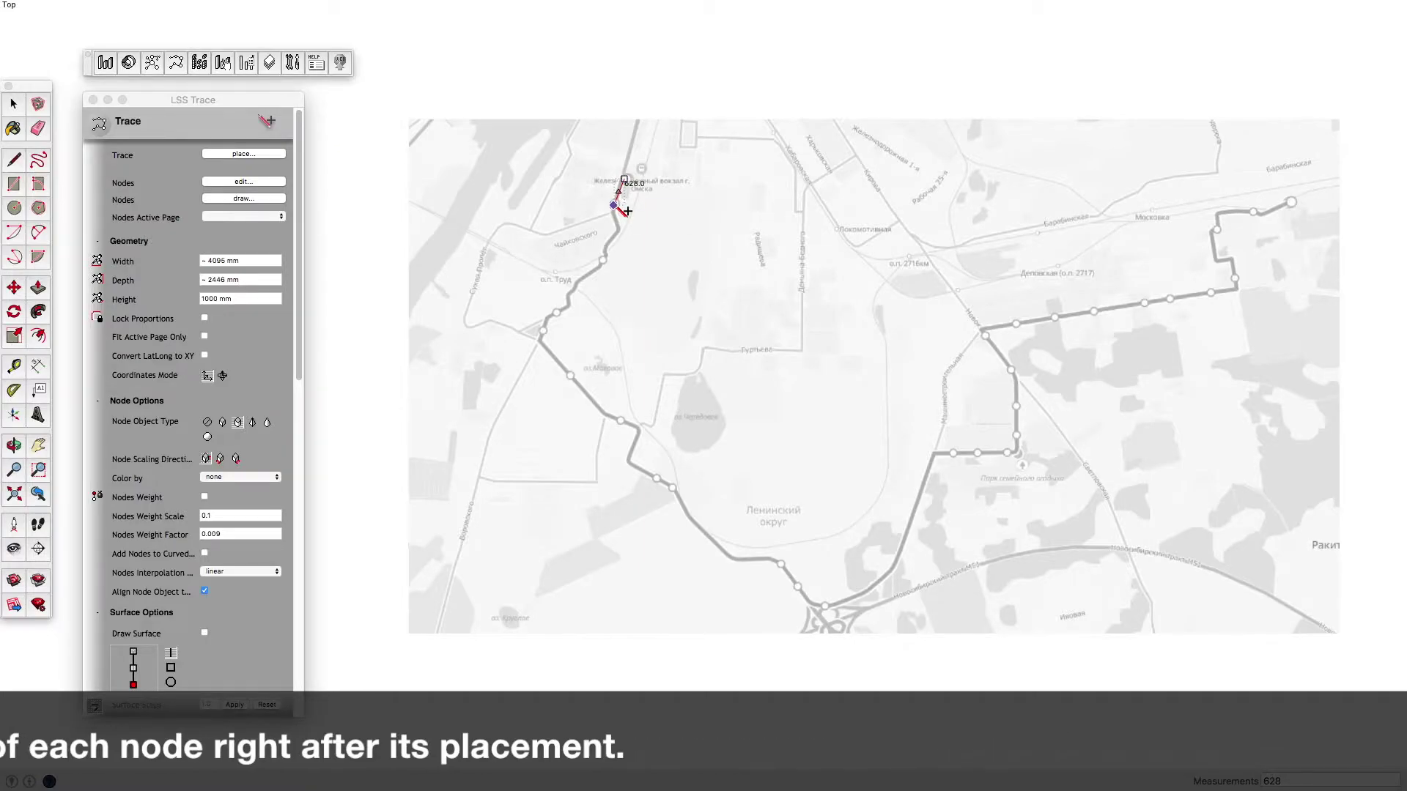
{"action": "type", "text": "765"}
{"action": "key", "text": "Return"}
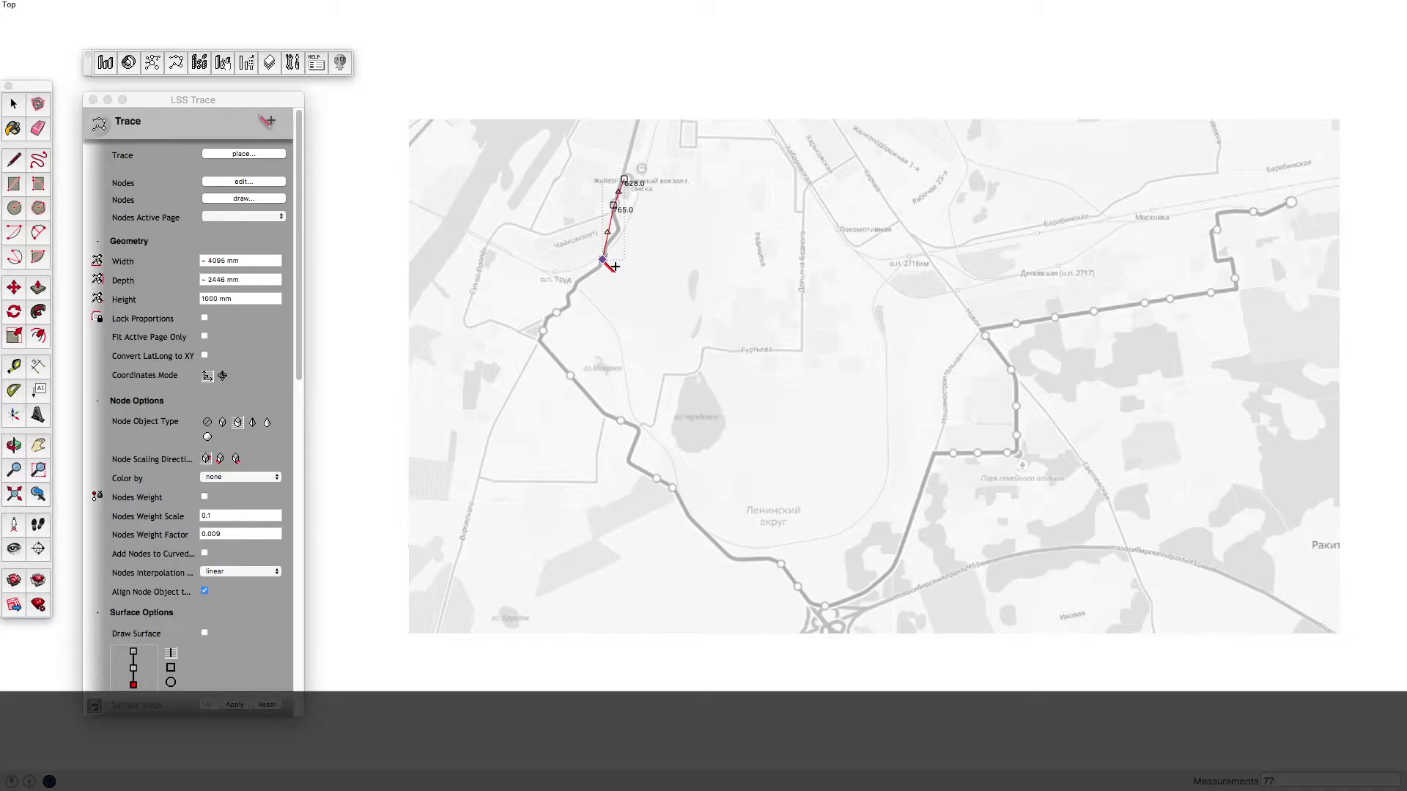
Trace nodes down the western route past the southern junction onto the eastern route.
{"action": "left_click", "coordinate": [614, 267]}
{"action": "left_click", "coordinate": [556, 313]}
{"action": "left_click", "coordinate": [543, 331]}
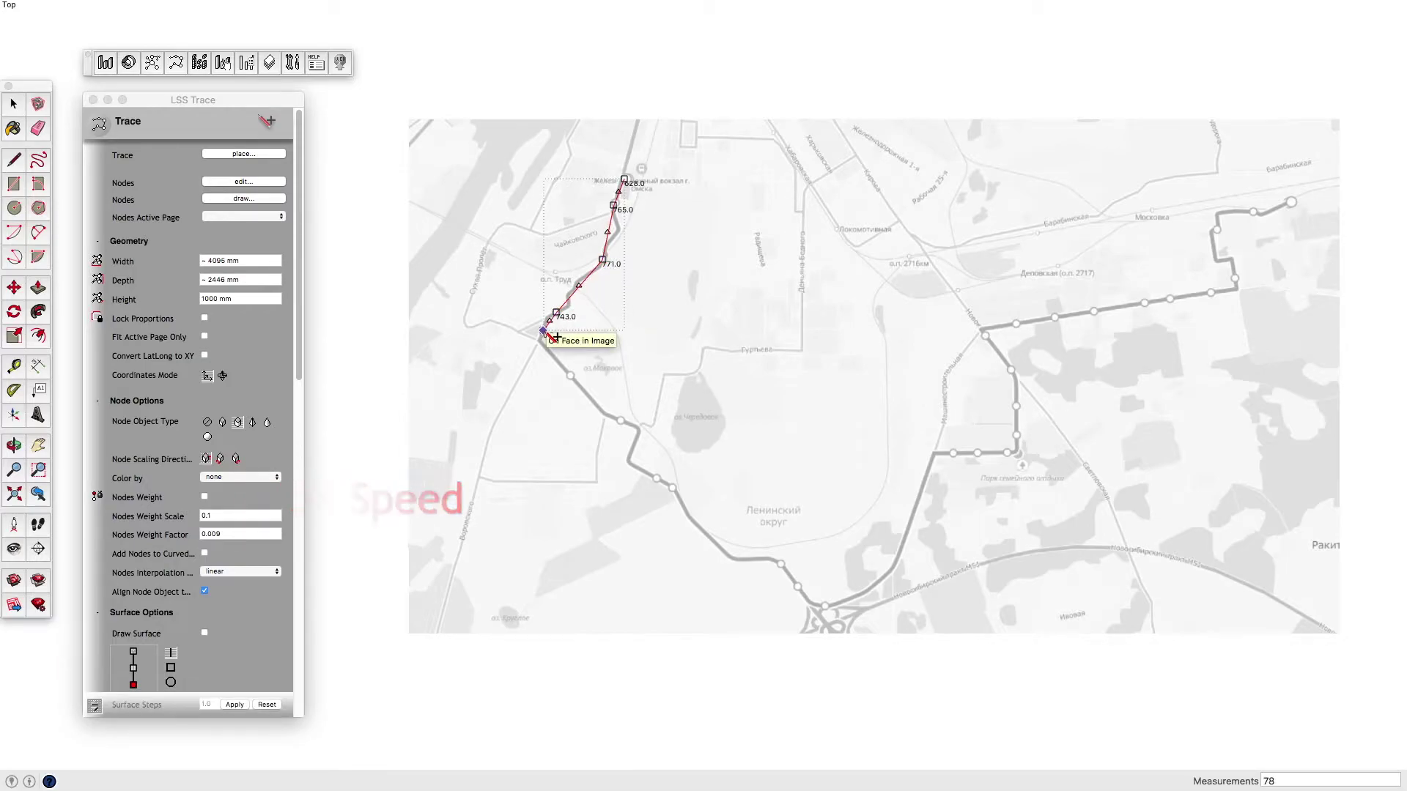
{"action": "left_click", "coordinate": [570, 376]}
{"action": "left_click", "coordinate": [621, 421]}
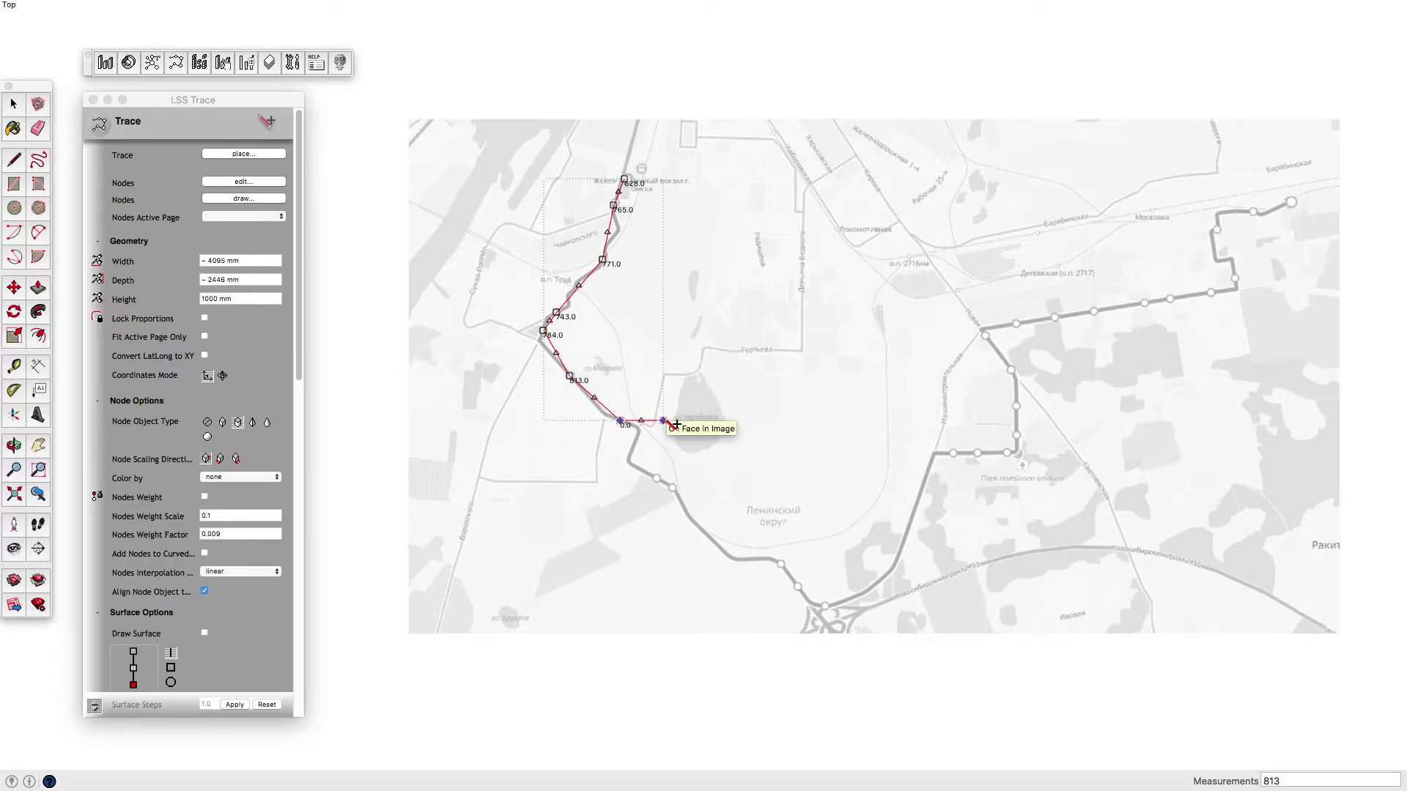
{"action": "left_click", "coordinate": [656, 478]}
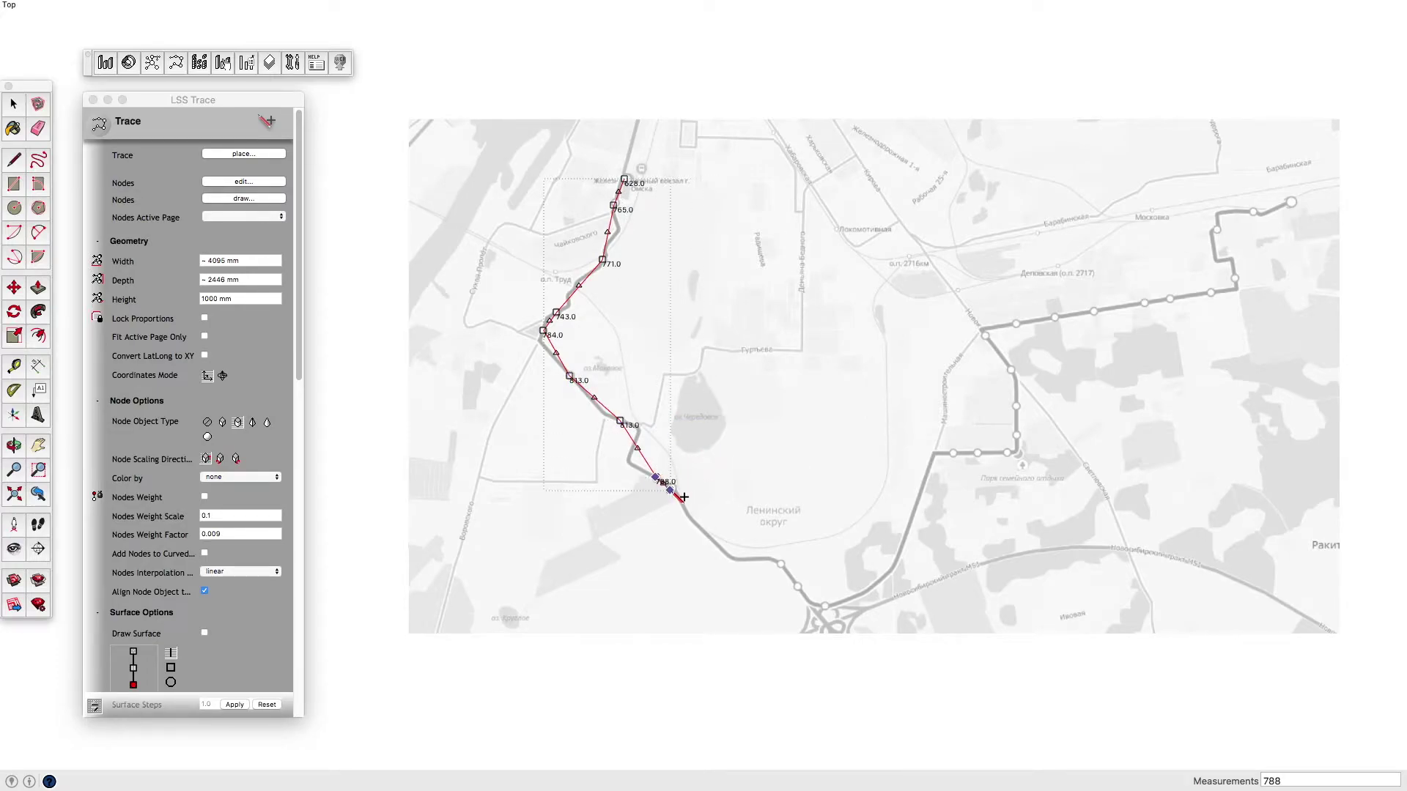
{"action": "left_click", "coordinate": [781, 564]}
{"action": "left_click", "coordinate": [815, 588]}
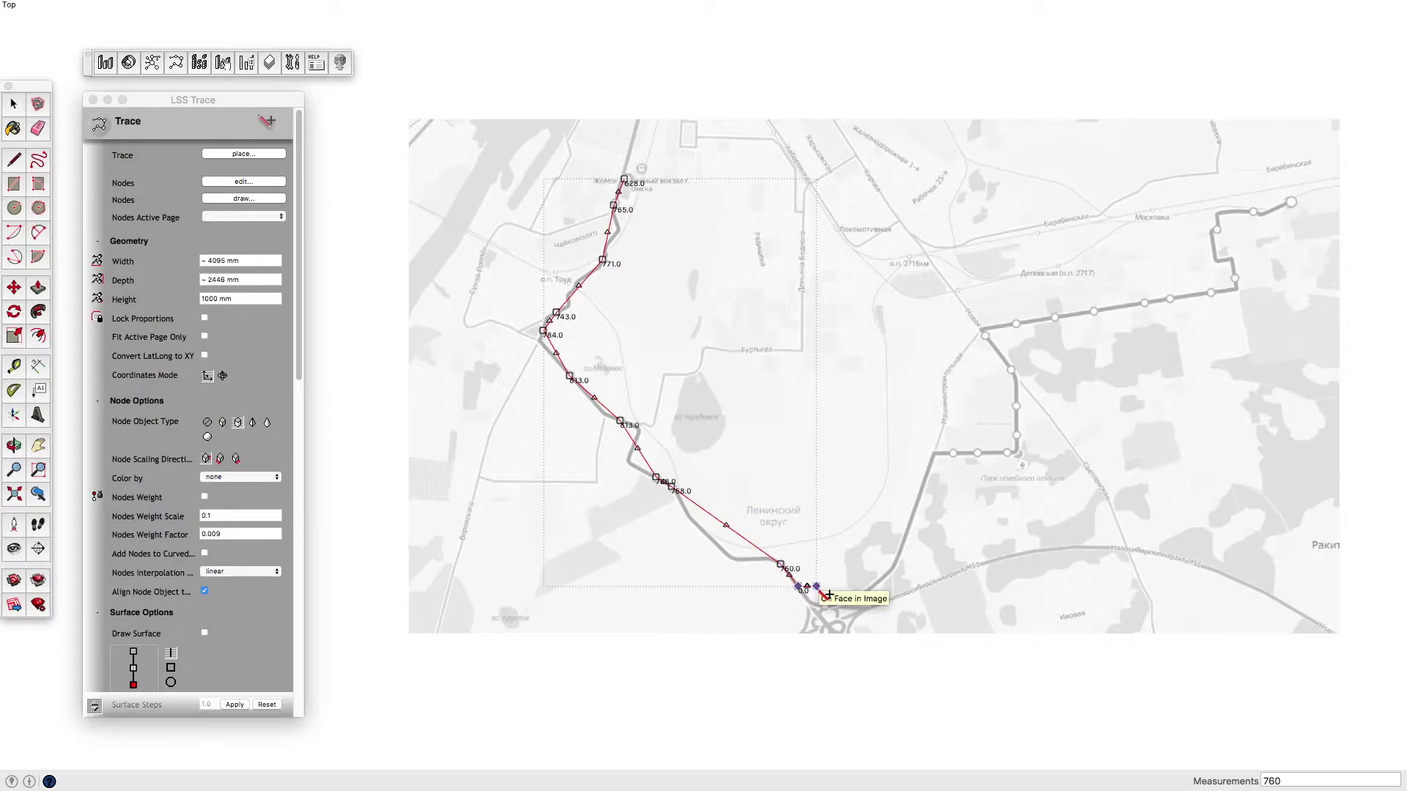
{"action": "left_click", "coordinate": [824, 606]}
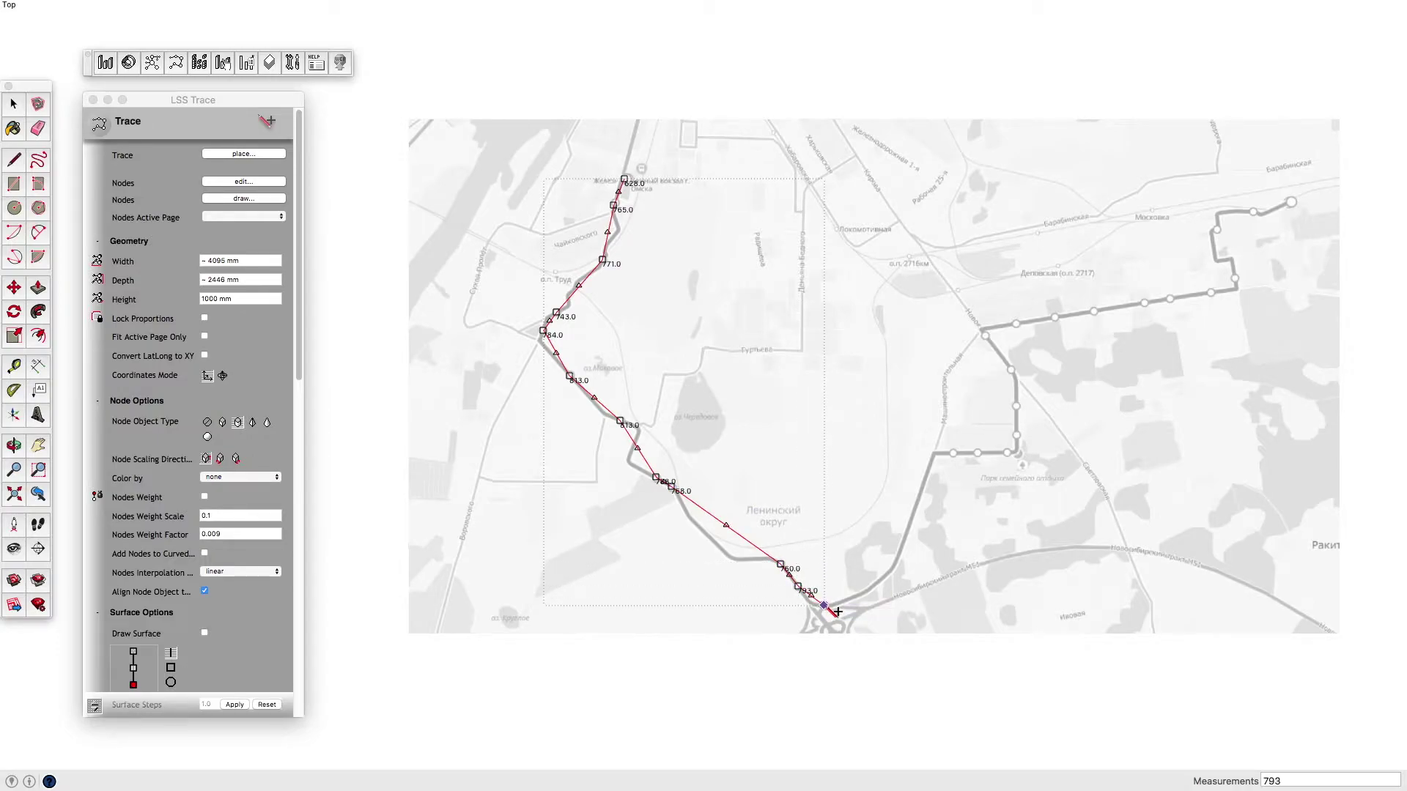
{"action": "left_click", "coordinate": [954, 454]}
{"action": "left_click", "coordinate": [976, 453]}
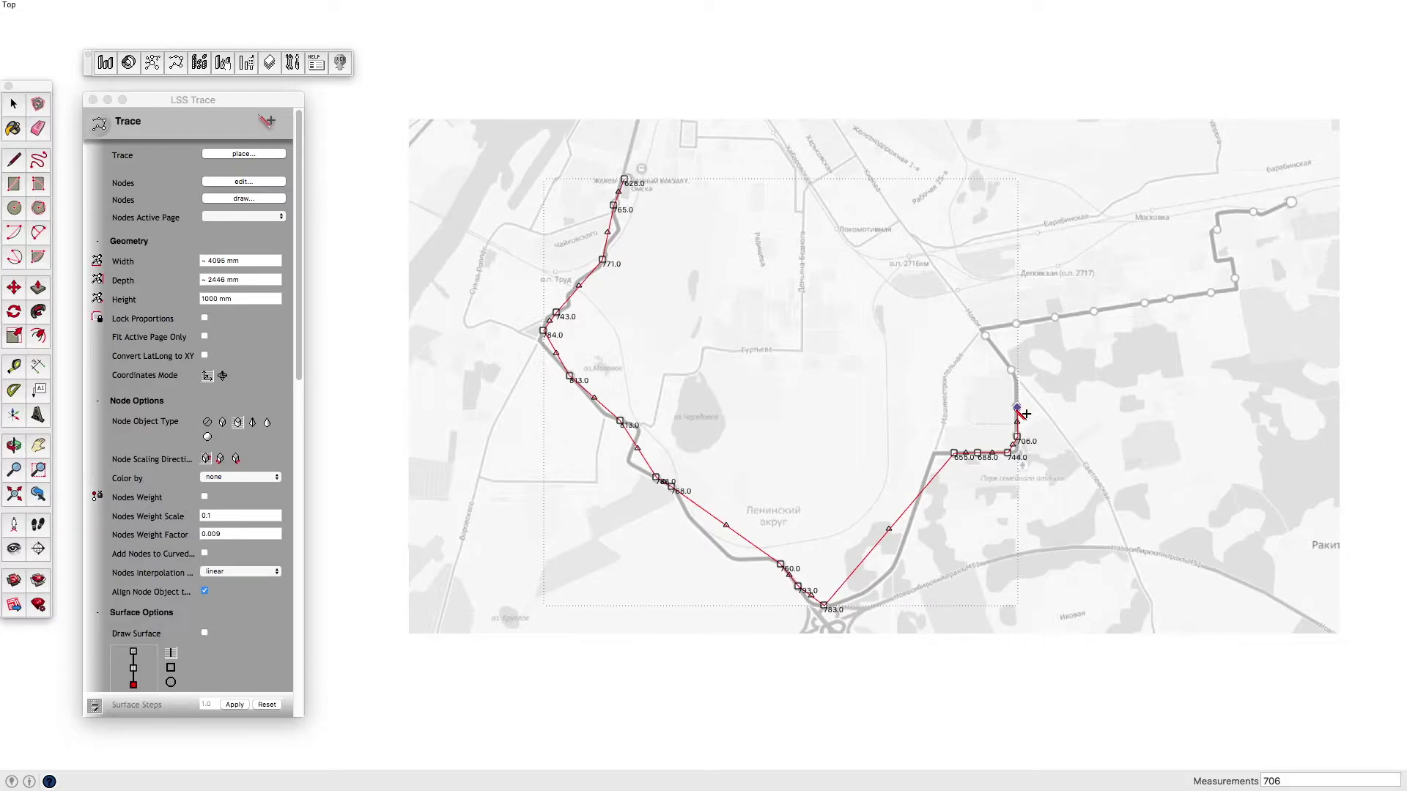
Trace nodes north and along the upper road to the route's end, then right-click to finish.
{"action": "scroll", "coordinate": [1022, 410], "scroll_direction": "up", "scroll_amount": 3}
{"action": "left_click", "coordinate": [1020, 370]}
{"action": "left_click", "coordinate": [972, 304]}
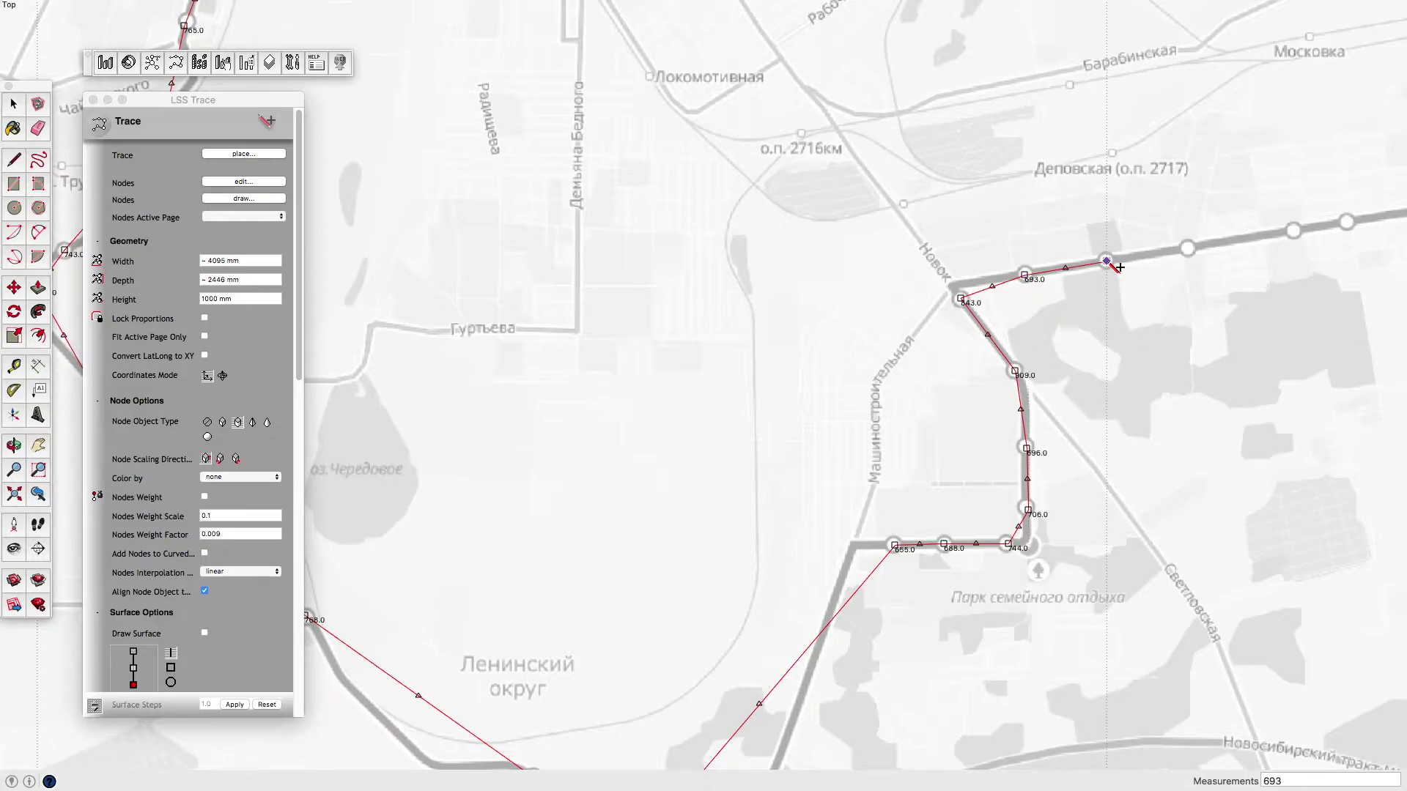
{"action": "left_click", "coordinate": [1106, 261]}
{"action": "left_click", "coordinate": [1188, 247]}
{"action": "left_click", "coordinate": [1348, 219]}
{"action": "middle_click_drag", "start_coordinate": [1348, 220], "coordinate": [949, 259], "text": "shift"}
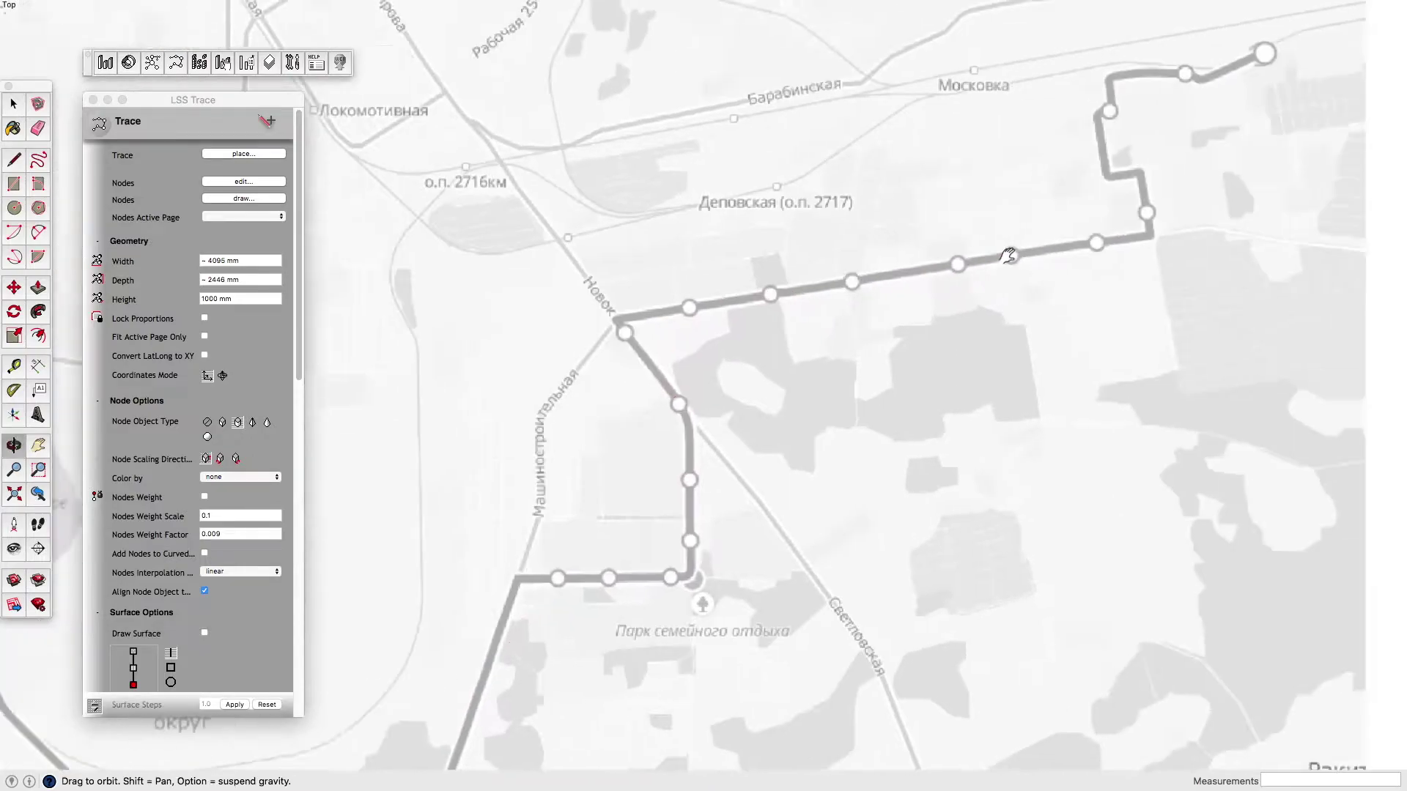
{"action": "left_click", "coordinate": [1033, 249]}
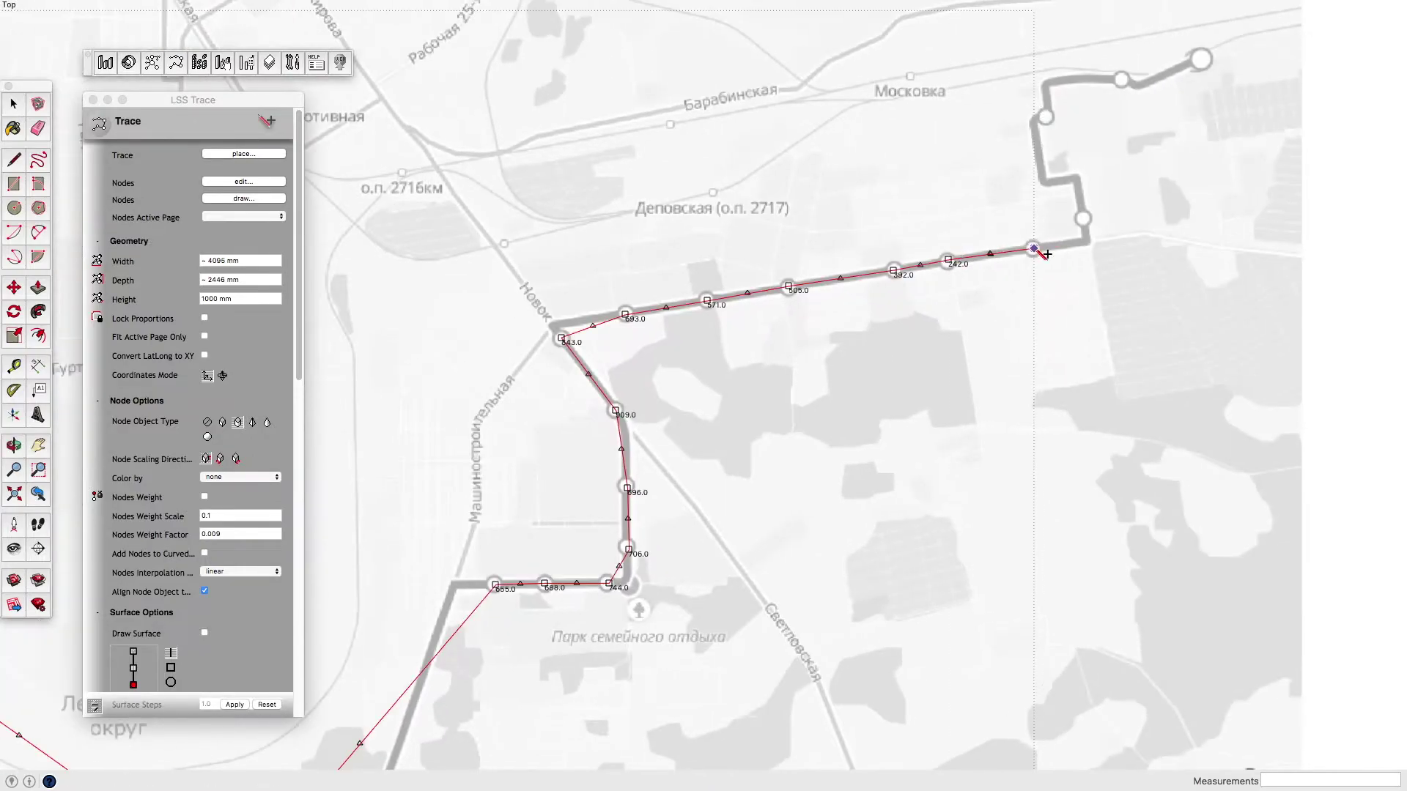
{"action": "left_click", "coordinate": [1085, 218]}
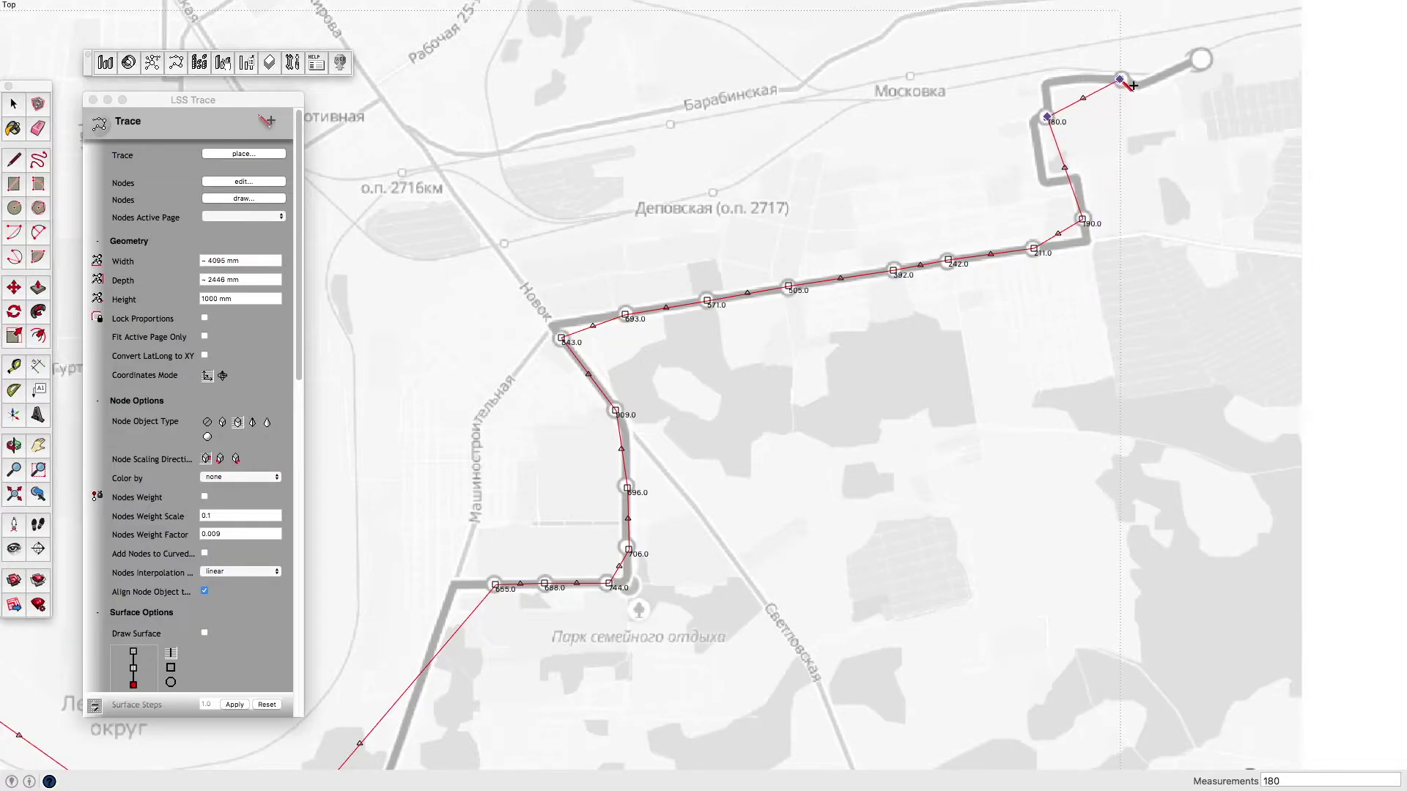
{"action": "left_click", "coordinate": [1199, 58]}
{"action": "right_click", "coordinate": [1240, 85]}
Finish the trace, place it on the map, and apply node weights.
{"action": "left_click", "coordinate": [1260, 84]}
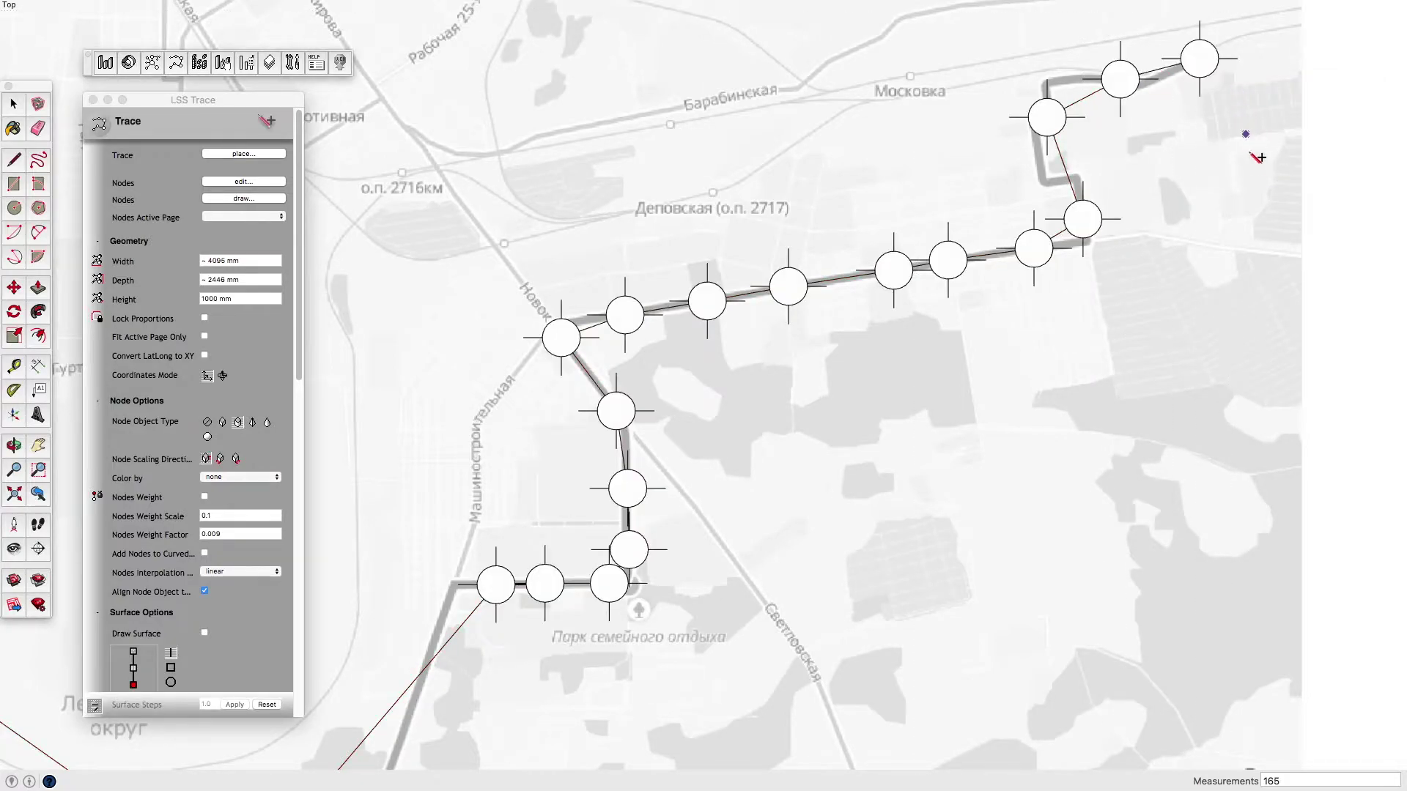
{"action": "scroll", "coordinate": [1244, 189], "scroll_direction": "down", "scroll_amount": 2}
{"action": "scroll", "coordinate": [1244, 189], "scroll_direction": "down", "scroll_amount": 1}
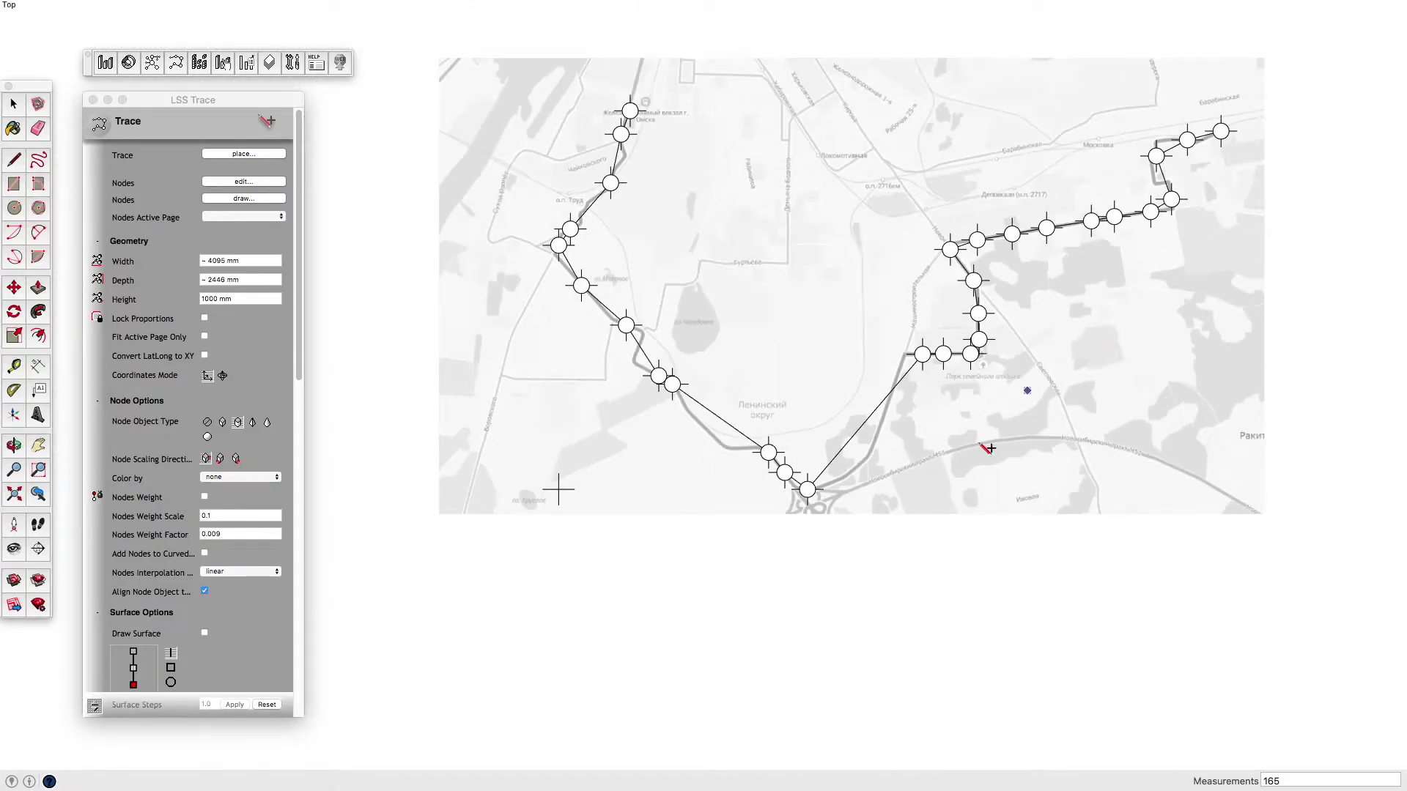
{"action": "scroll", "coordinate": [996, 293], "scroll_direction": "up", "scroll_amount": 1}
{"action": "scroll", "coordinate": [1000, 282], "scroll_direction": "up", "scroll_amount": 1}
{"action": "mouse_move", "coordinate": [1005, 527]}
{"action": "middle_mouse_down"}
{"action": "mouse_move", "coordinate": [966, 138]}
{"action": "mouse_move", "coordinate": [904, 261]}
{"action": "middle_mouse_up"}
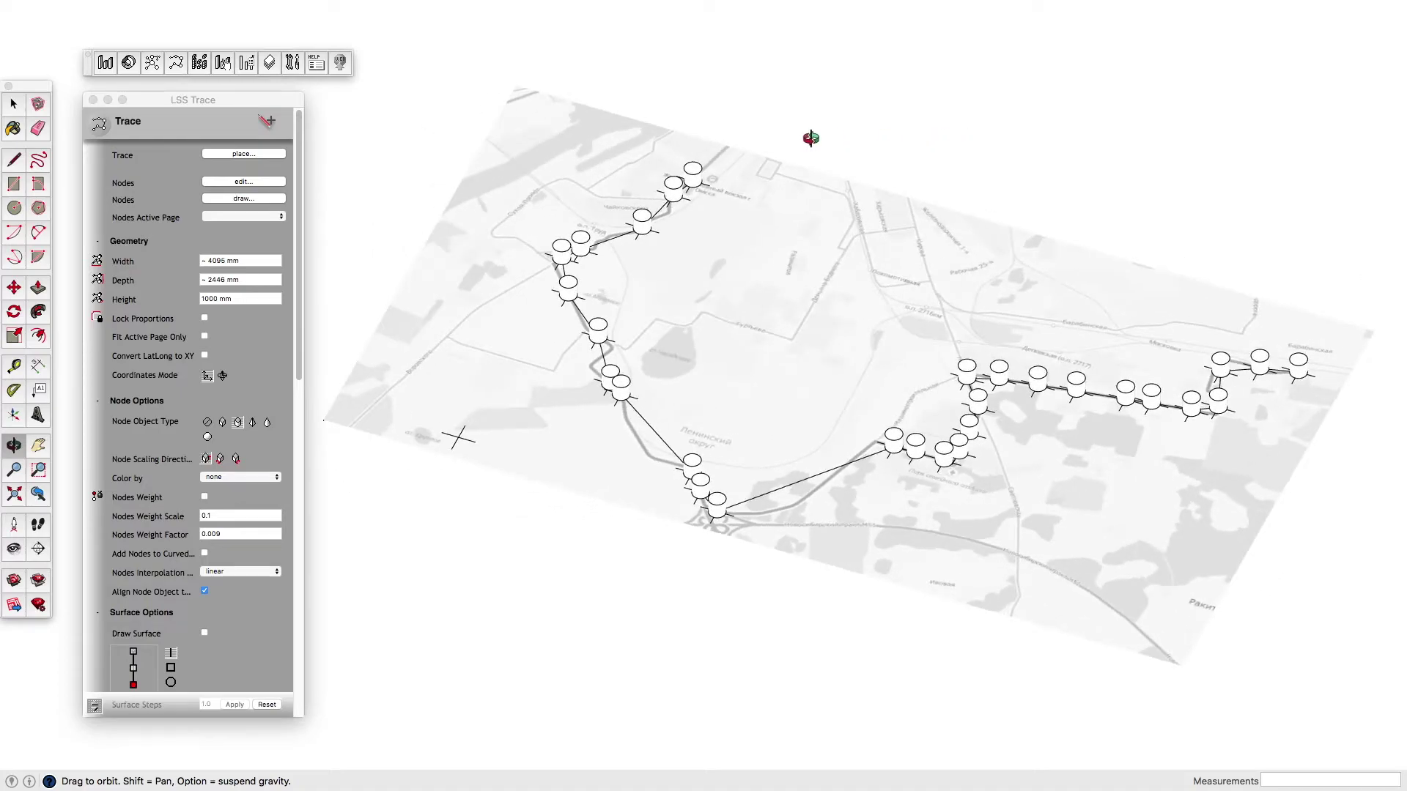
{"action": "left_click", "coordinate": [957, 433]}
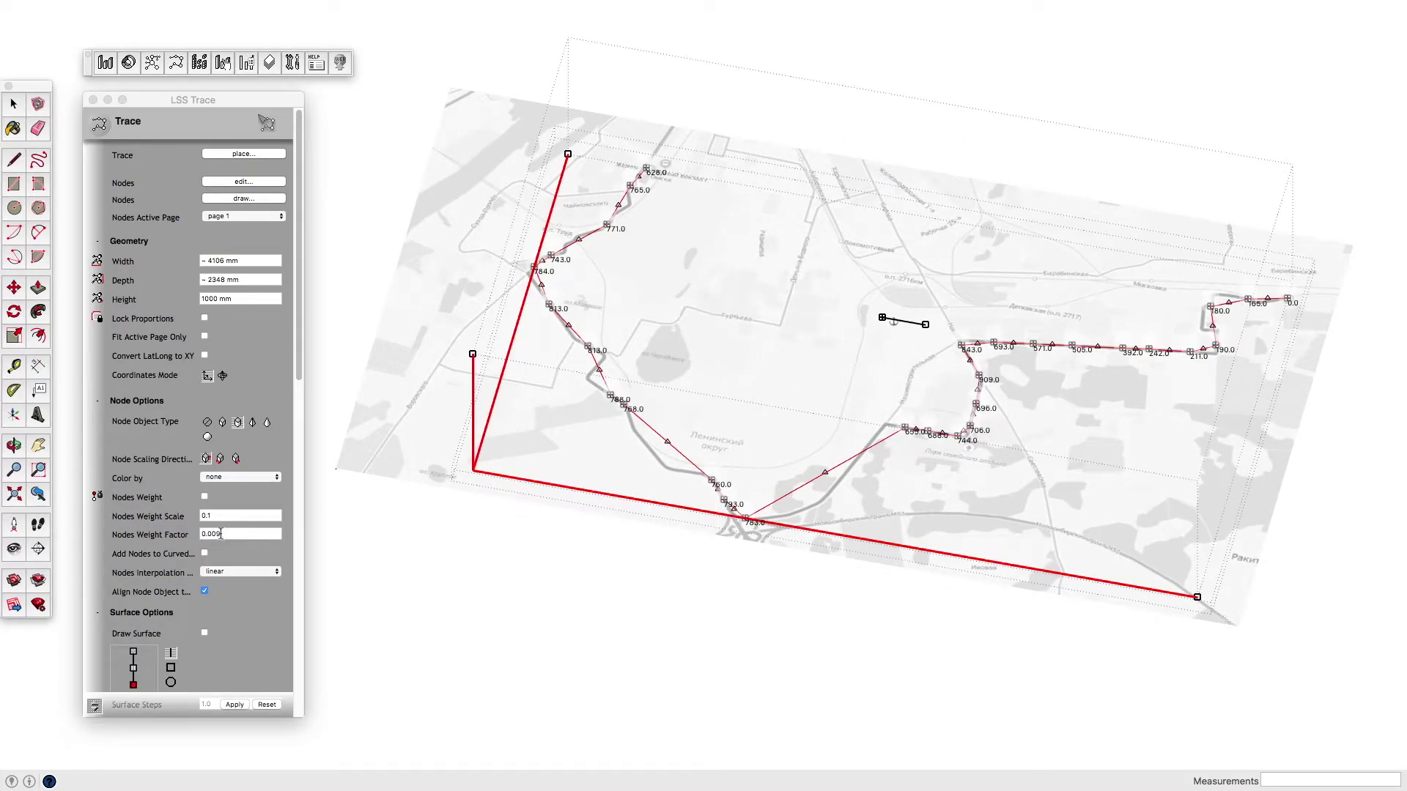
{"action": "left_click", "coordinate": [204, 497]}
{"action": "left_click", "coordinate": [236, 705]}
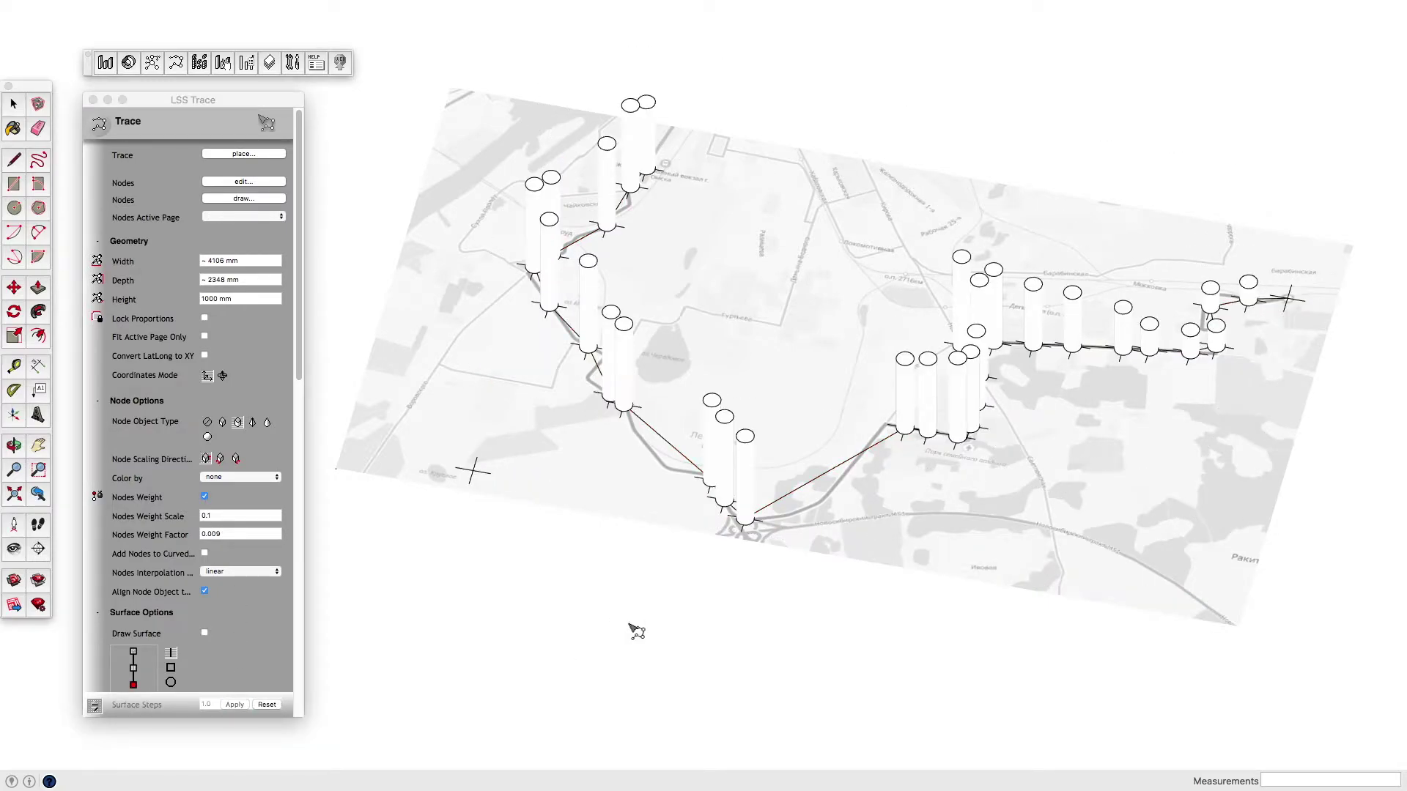
Colour the trace nodes by weight, then view from the top and zoom to extents.
{"action": "left_click", "coordinate": [929, 407]}
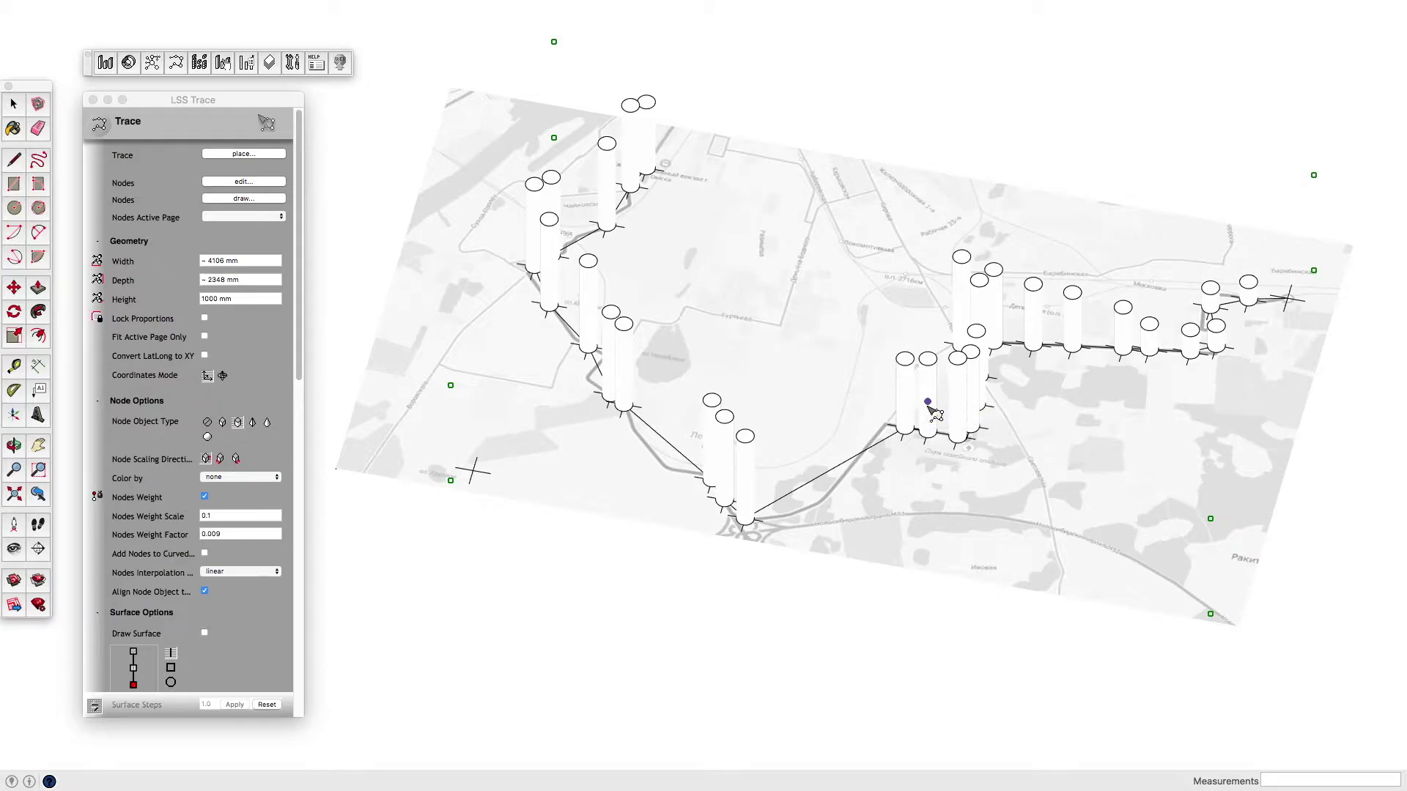
{"action": "left_click", "coordinate": [275, 480]}
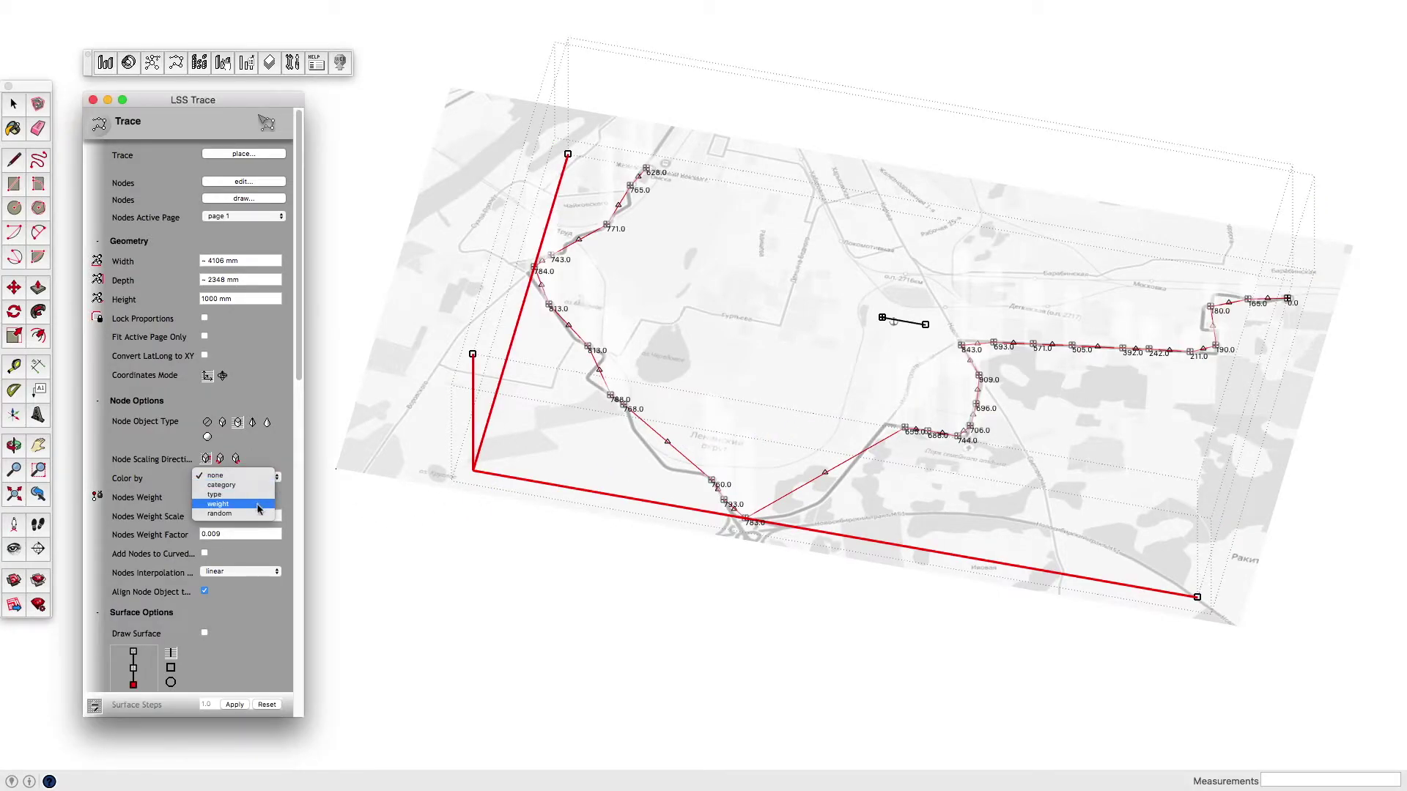
{"action": "left_click", "coordinate": [252, 505]}
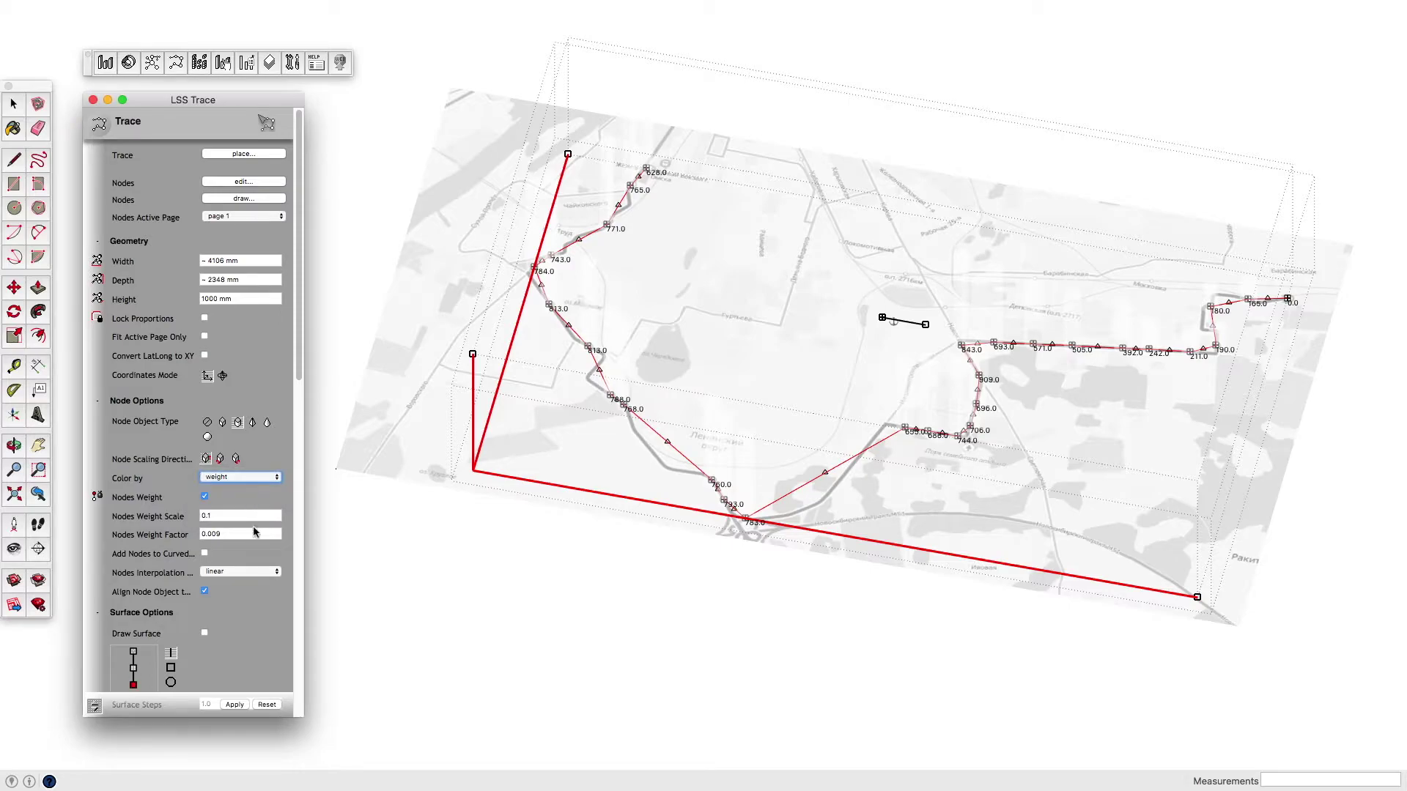
{"action": "left_click", "coordinate": [236, 704]}
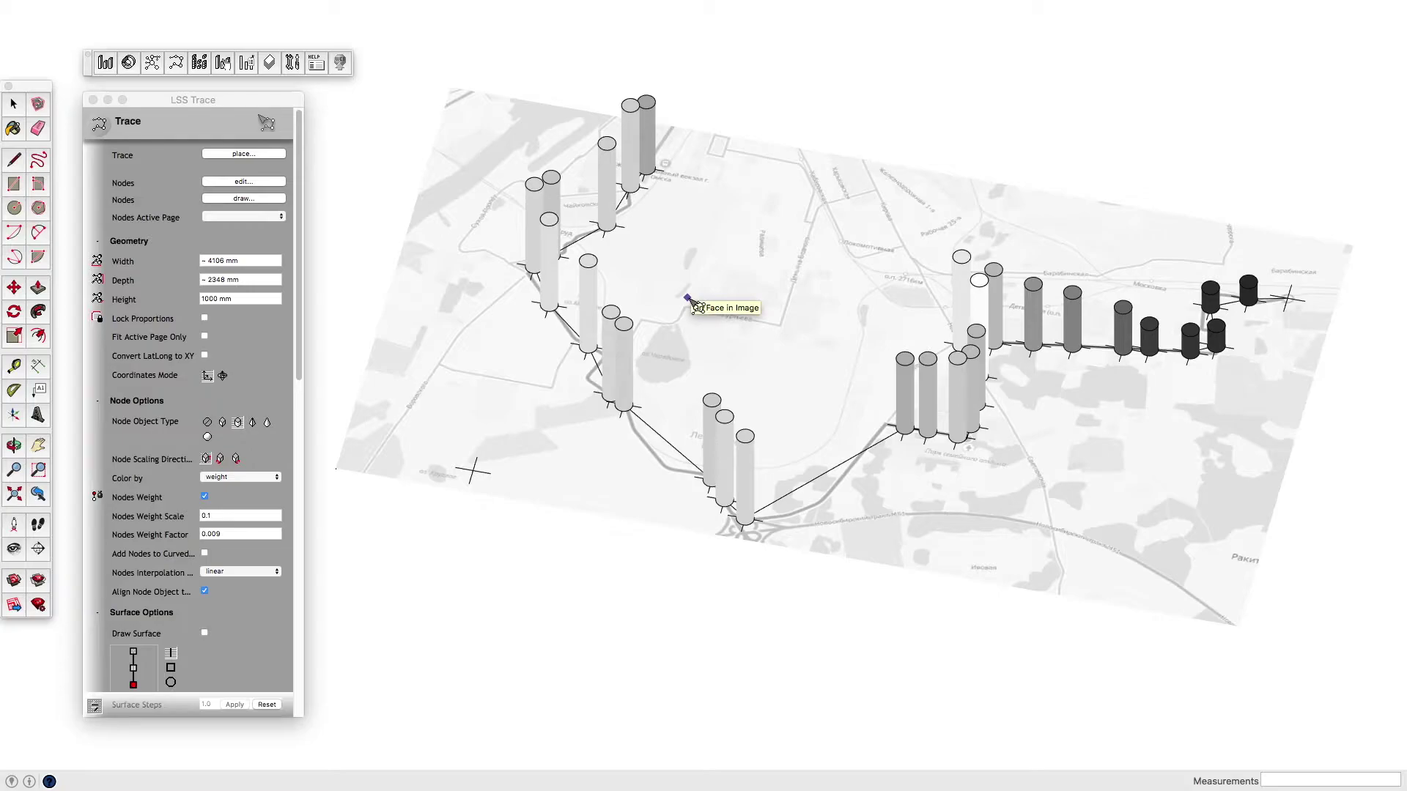
{"action": "key", "text": "super+2"}
{"action": "key", "text": "super+shift+e"}
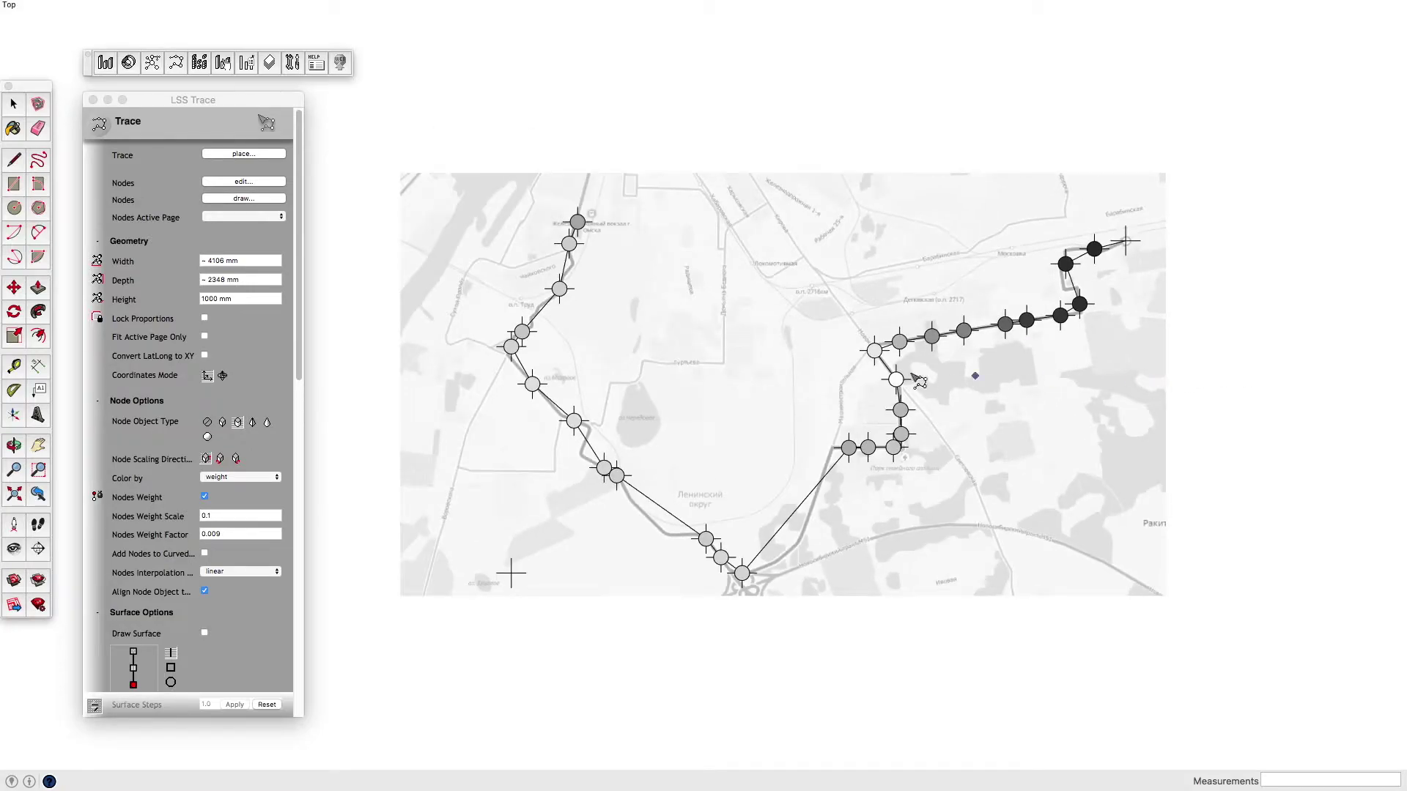
Set the Nodes Weight Factor to 0.03 and apply it.
{"action": "left_click", "coordinate": [241, 515]}
{"action": "type", "text": "0.03"}
{"action": "left_click", "coordinate": [234, 704]}
{"action": "scroll", "coordinate": [1023, 453], "scroll_direction": "up", "scroll_amount": 1}
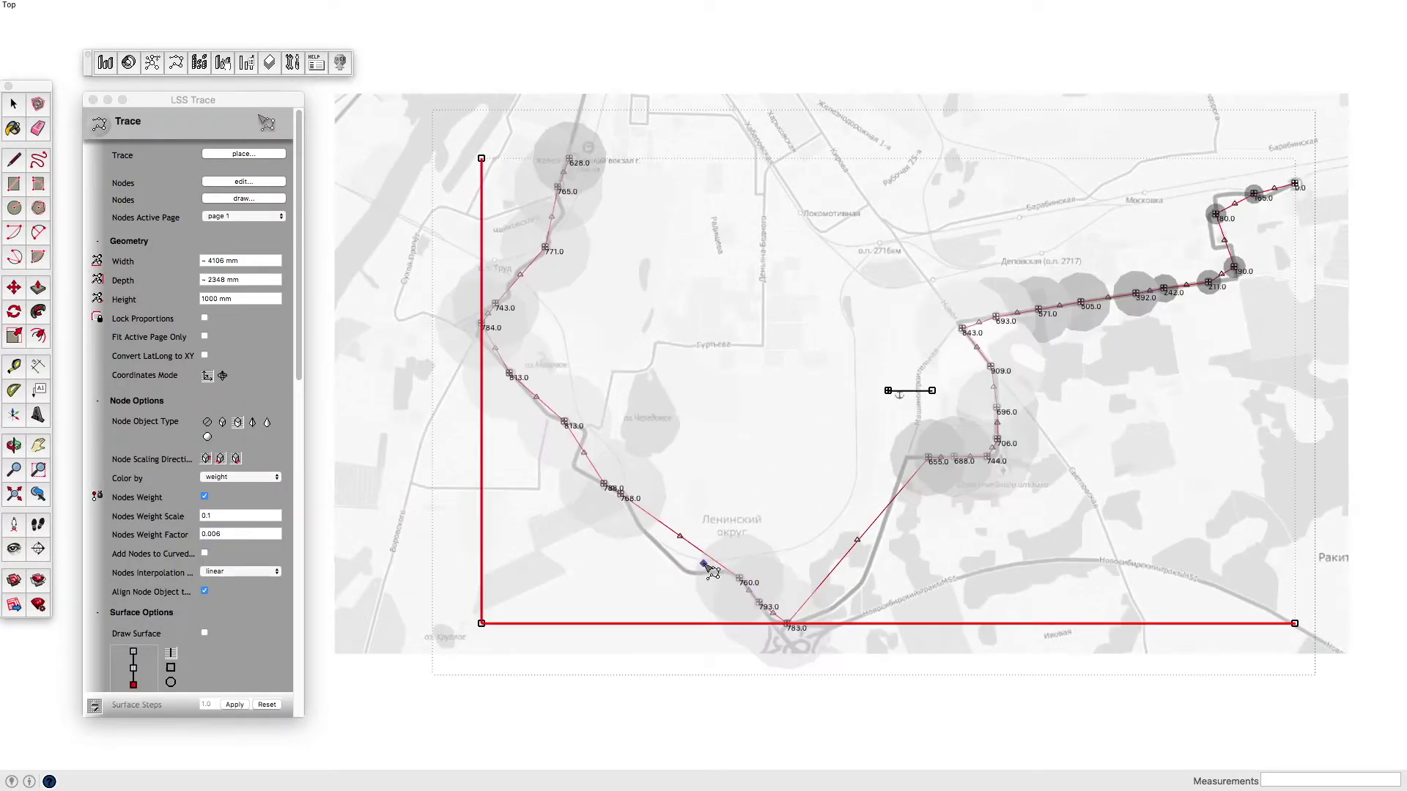
Turn the two southern trace segments into curves and bend them to follow the road.
{"action": "right_click", "coordinate": [681, 537]}
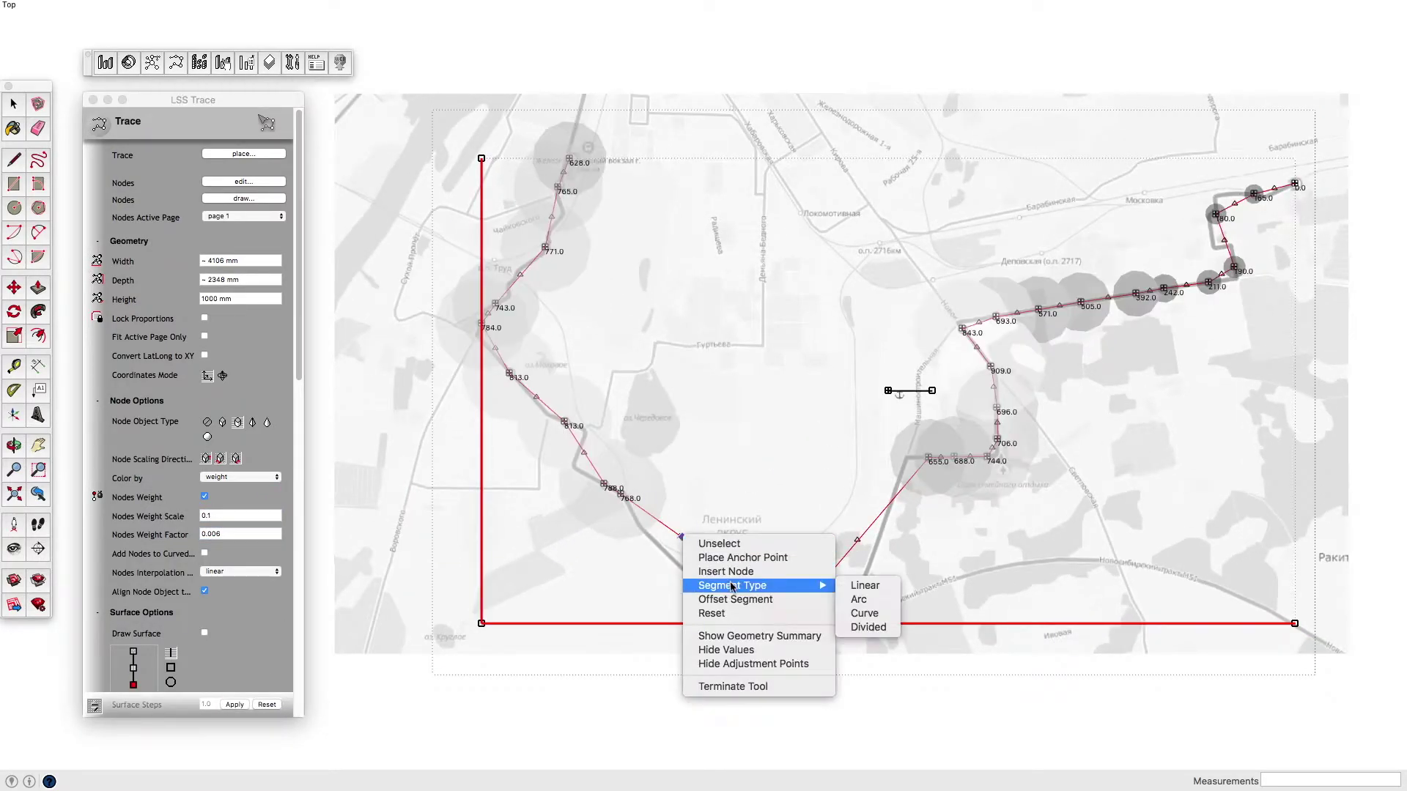
{"action": "left_click", "coordinate": [860, 597]}
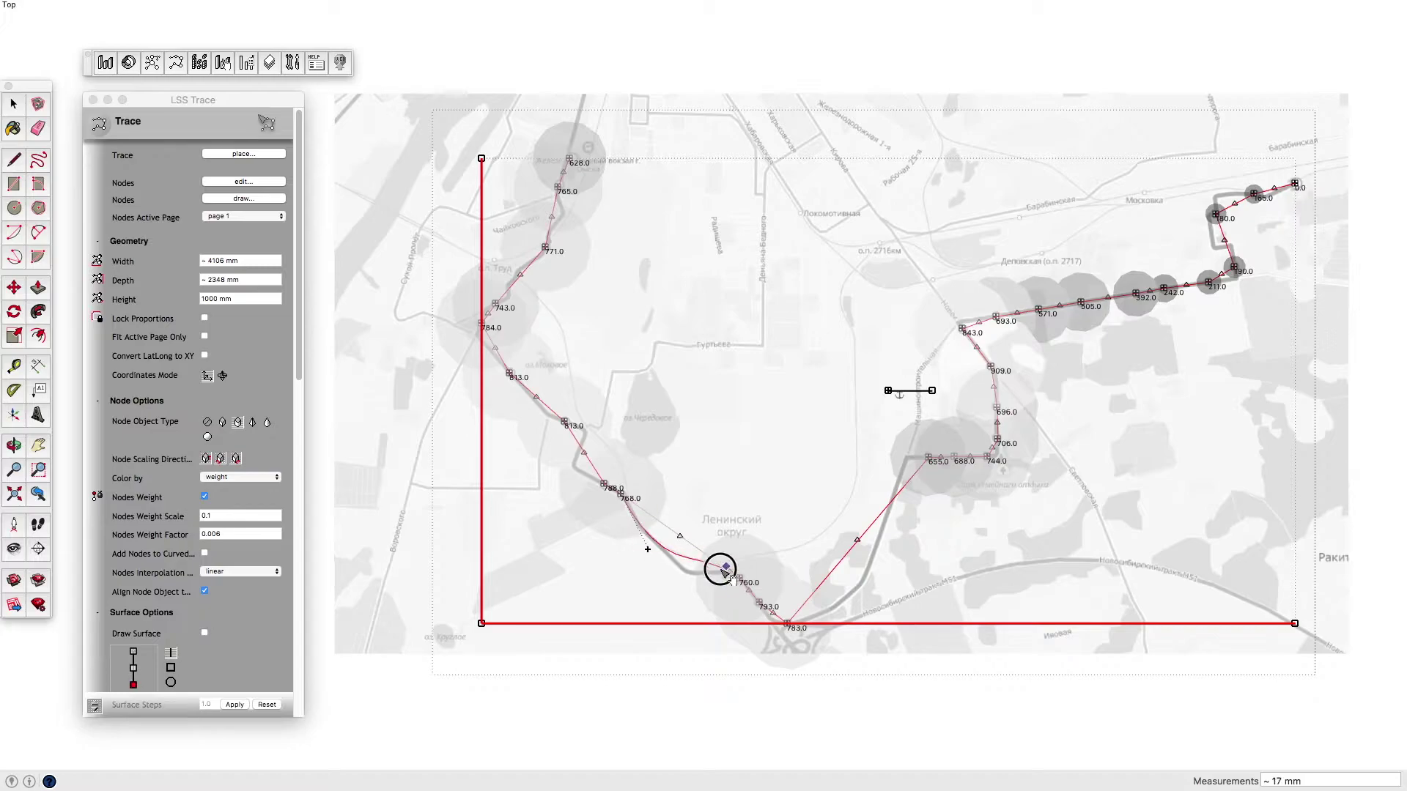
{"action": "right_click", "coordinate": [858, 540]}
{"action": "left_click", "coordinate": [890, 595]}
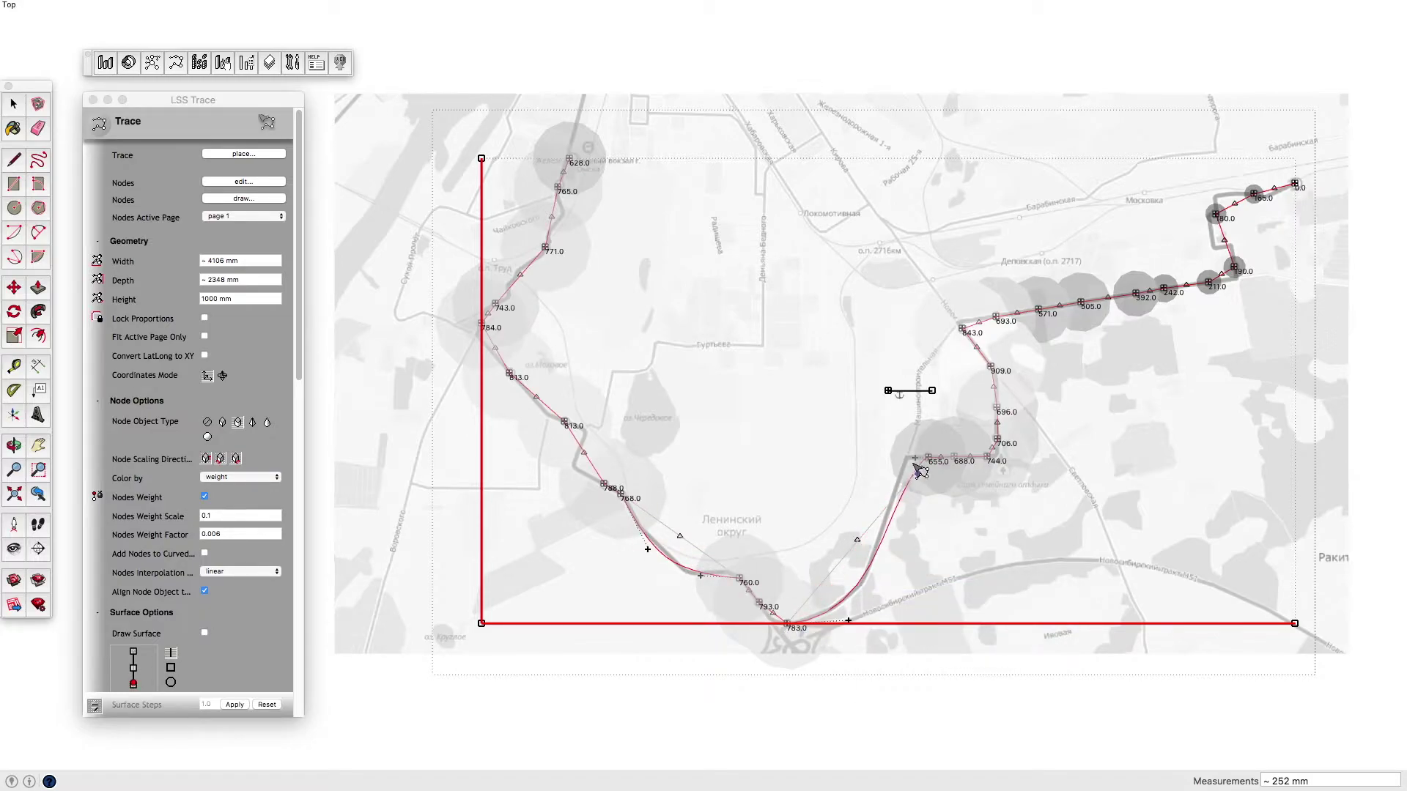
{"action": "left_click_drag", "start_coordinate": [907, 458], "coordinate": [901, 455]}
{"action": "left_click_drag", "start_coordinate": [848, 621], "coordinate": [854, 621]}
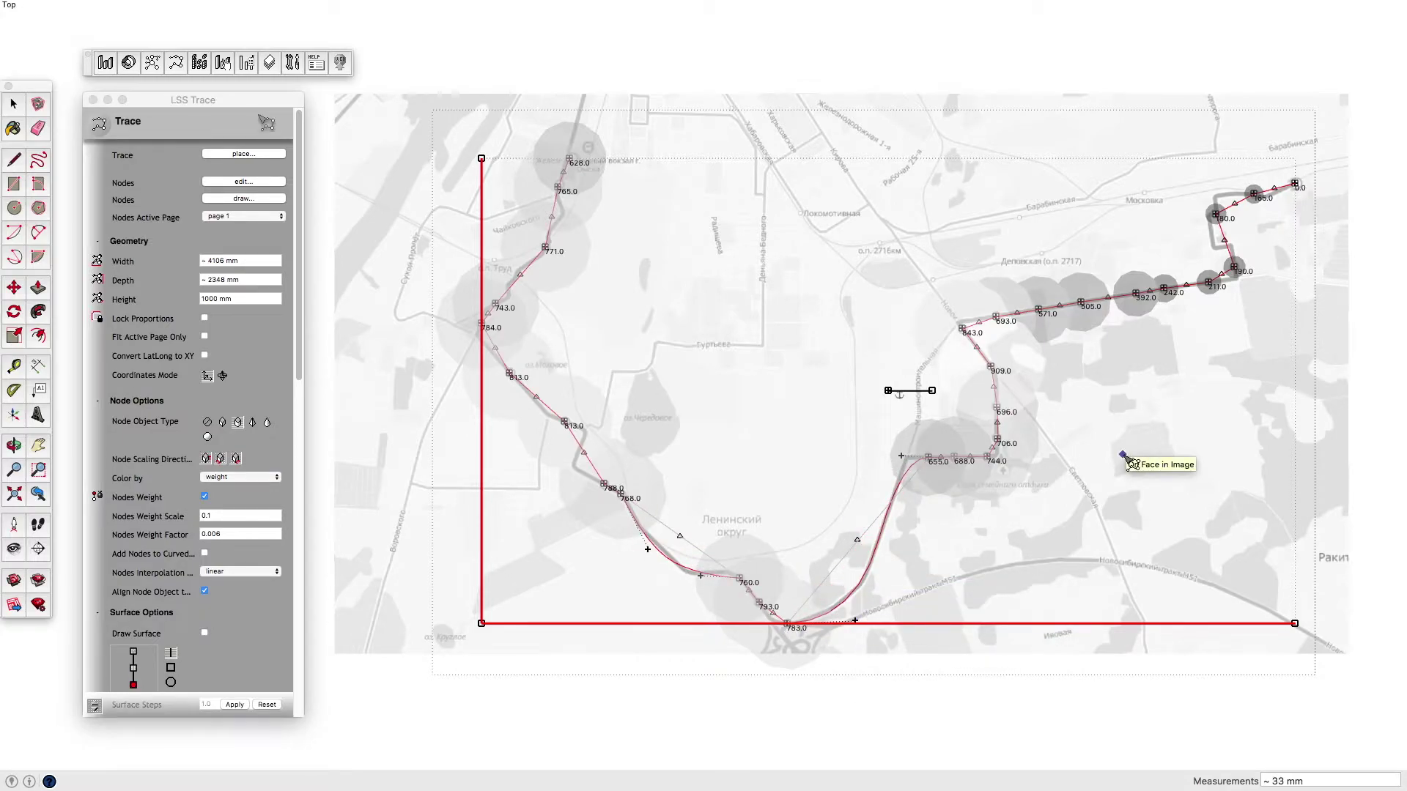
Add nodes along the curved segments, orbit to inspect, then return to top view.
{"action": "scroll", "coordinate": [1123, 455], "scroll_direction": "down", "scroll_amount": 2}
{"action": "left_click", "coordinate": [204, 553]}
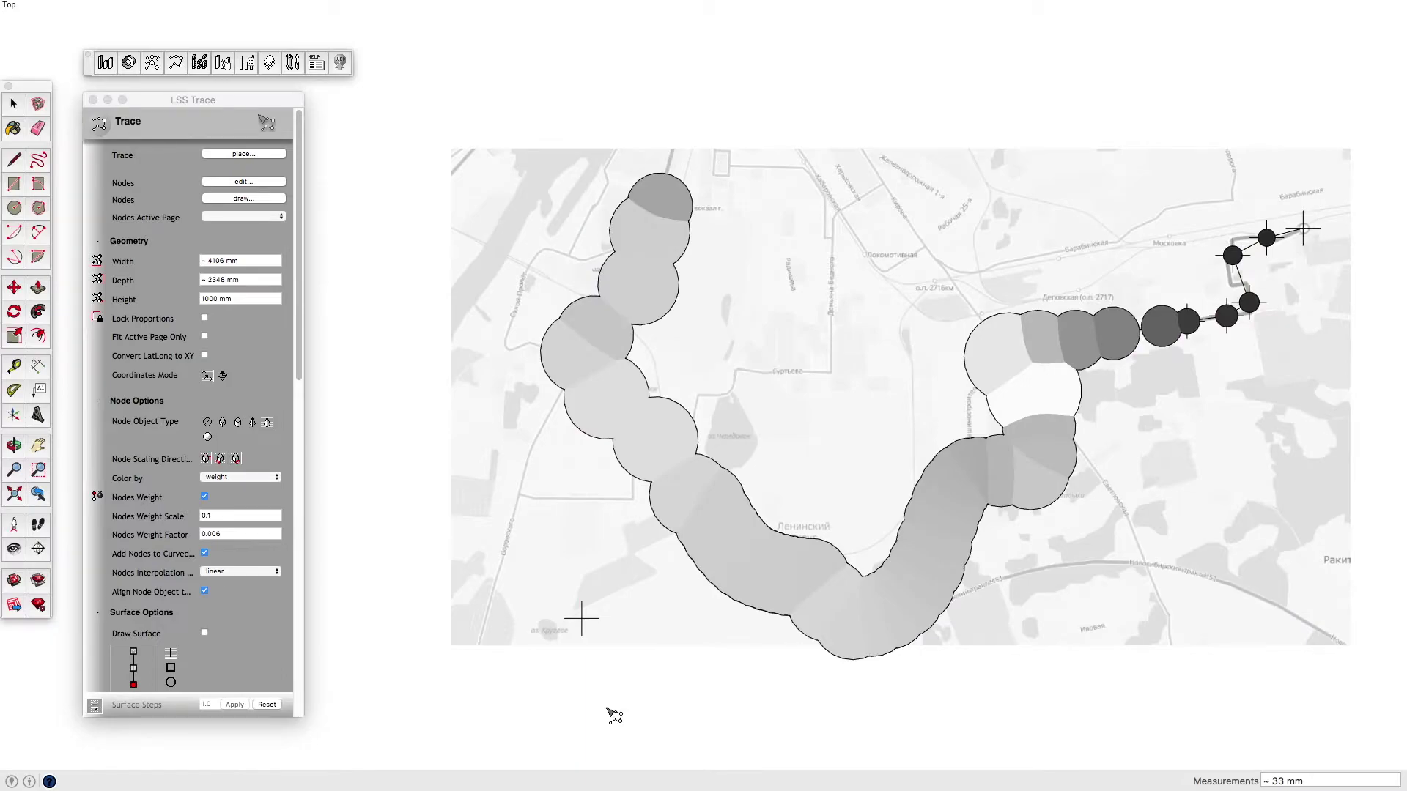
{"action": "left_click", "coordinate": [212, 7]}
{"action": "mouse_move", "coordinate": [822, 534]}
{"action": "middle_mouse_down"}
{"action": "mouse_move", "coordinate": [1146, 643]}
{"action": "mouse_move", "coordinate": [1218, 504]}
{"action": "middle_mouse_up"}
{"action": "key", "text": "super+2"}
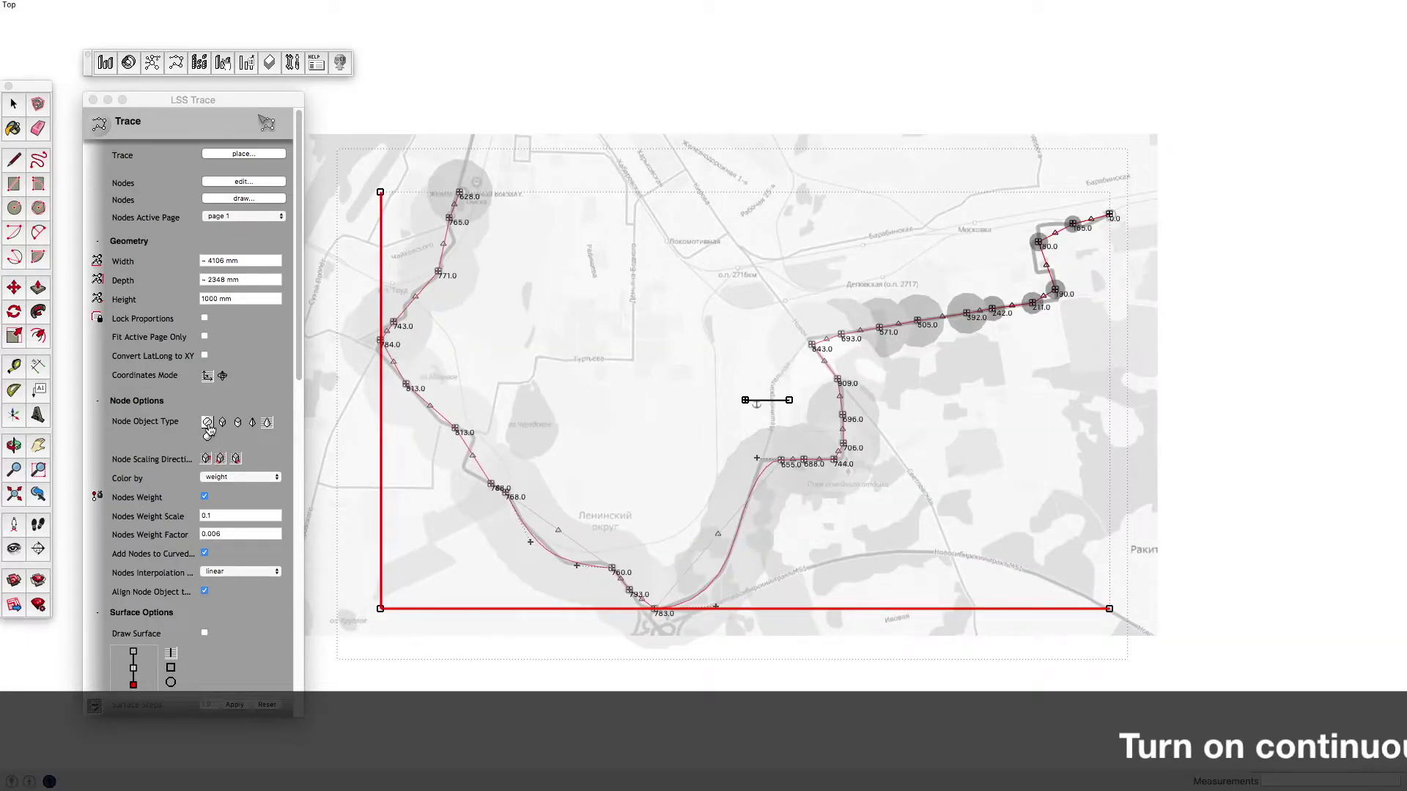
Set Node Object Type to none, enable Draw Surface, and orbit to inspect the surface walls.
{"action": "left_click", "coordinate": [208, 423]}
{"action": "left_click", "coordinate": [204, 632]}
{"action": "scroll", "coordinate": [242, 586], "scroll_direction": "down", "scroll_amount": 2}
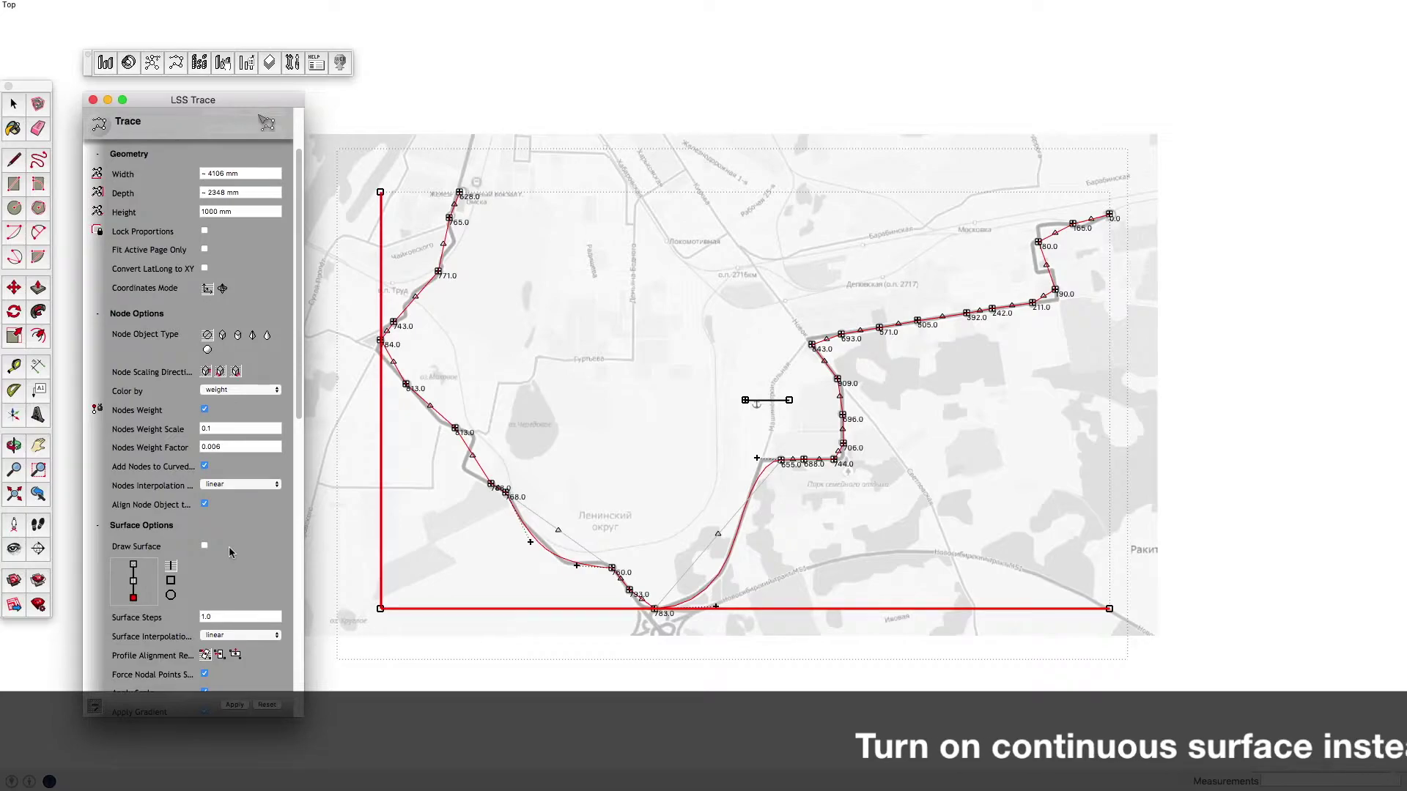
{"action": "scroll", "coordinate": [238, 557], "scroll_direction": "down", "scroll_amount": 3}
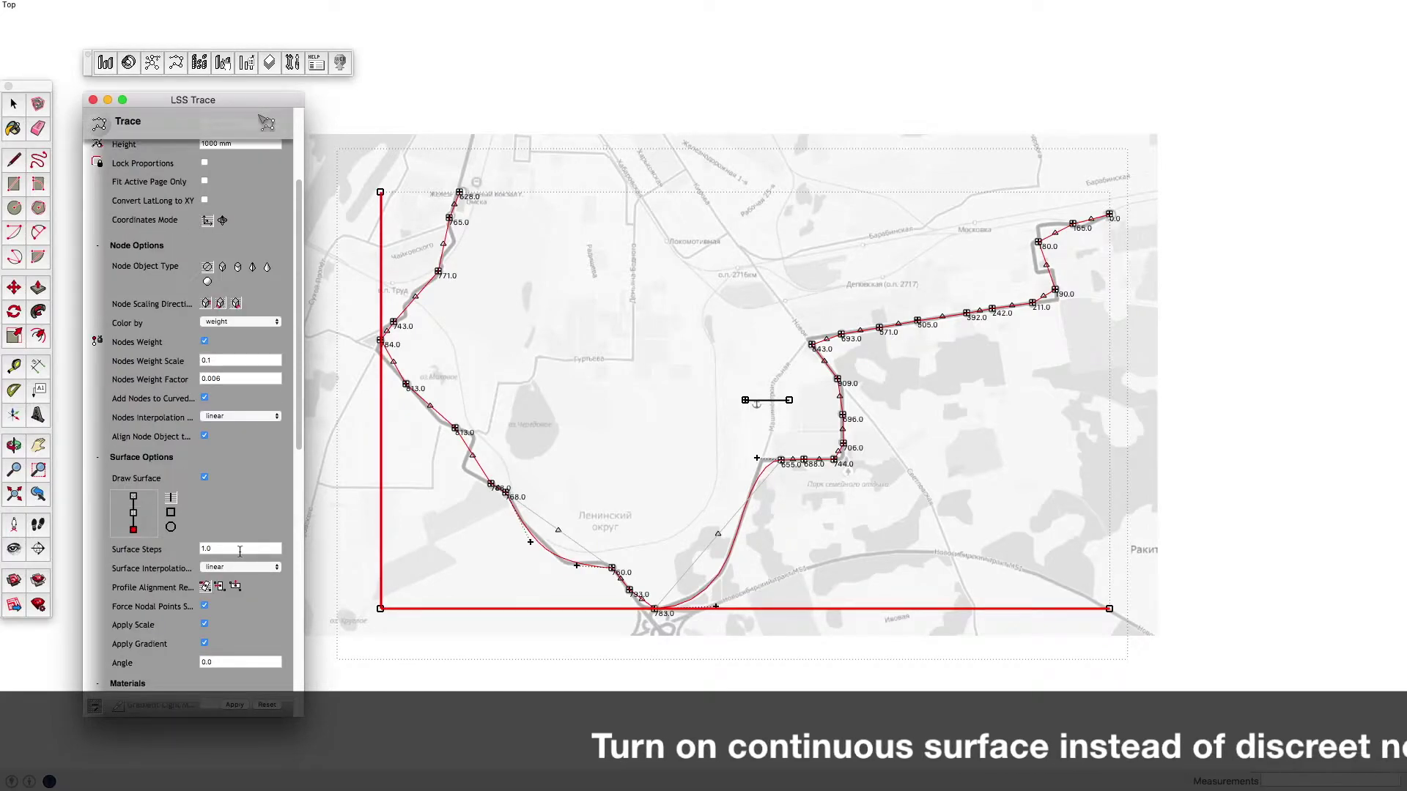
{"action": "scroll", "coordinate": [247, 558], "scroll_direction": "down", "scroll_amount": 1}
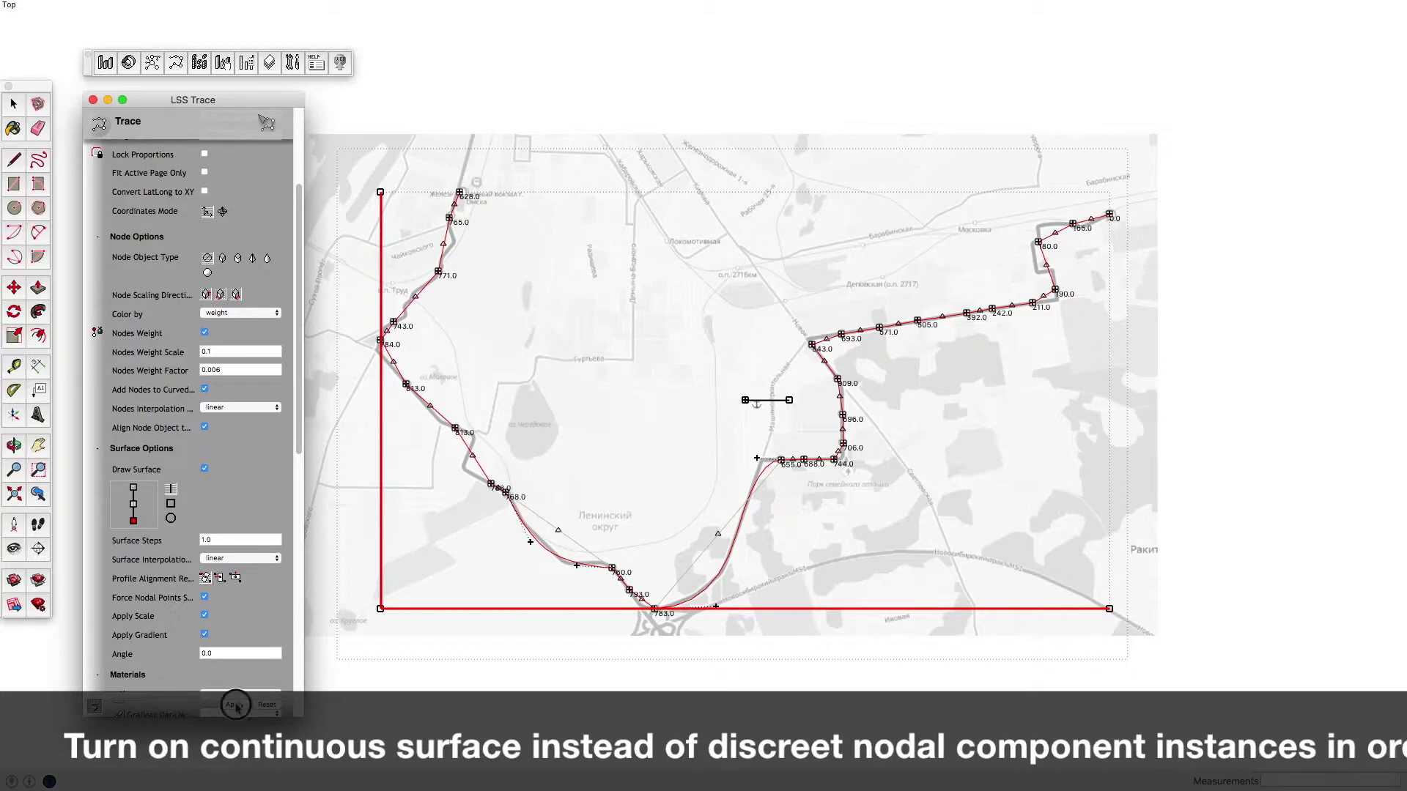
{"action": "key", "text": "o"}
{"action": "mouse_move", "coordinate": [893, 693]}
{"action": "left_mouse_down"}
{"action": "mouse_move", "coordinate": [682, 293]}
{"action": "mouse_move", "coordinate": [717, 233]}
{"action": "left_mouse_up"}
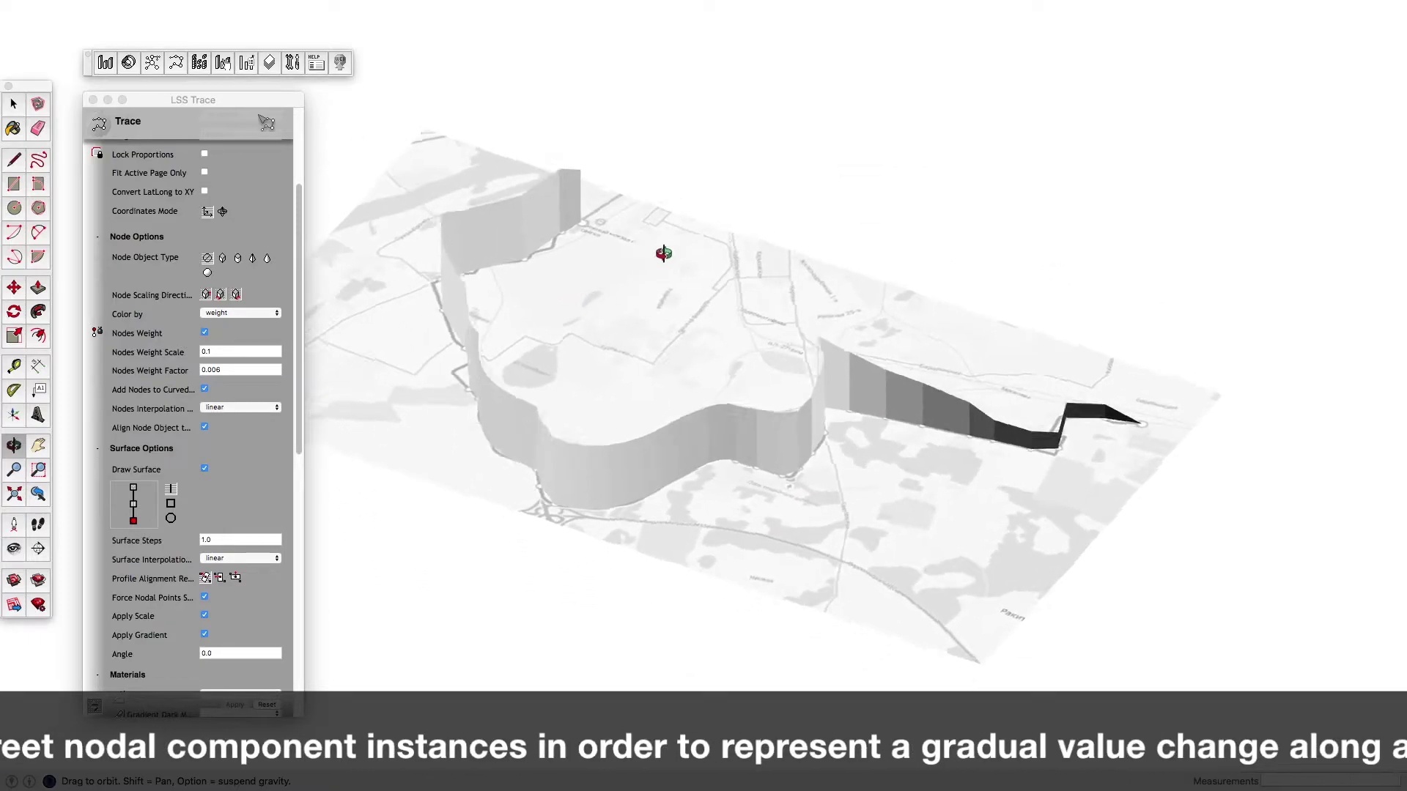
{"action": "middle_click_drag", "start_coordinate": [717, 232], "coordinate": [627, 551]}
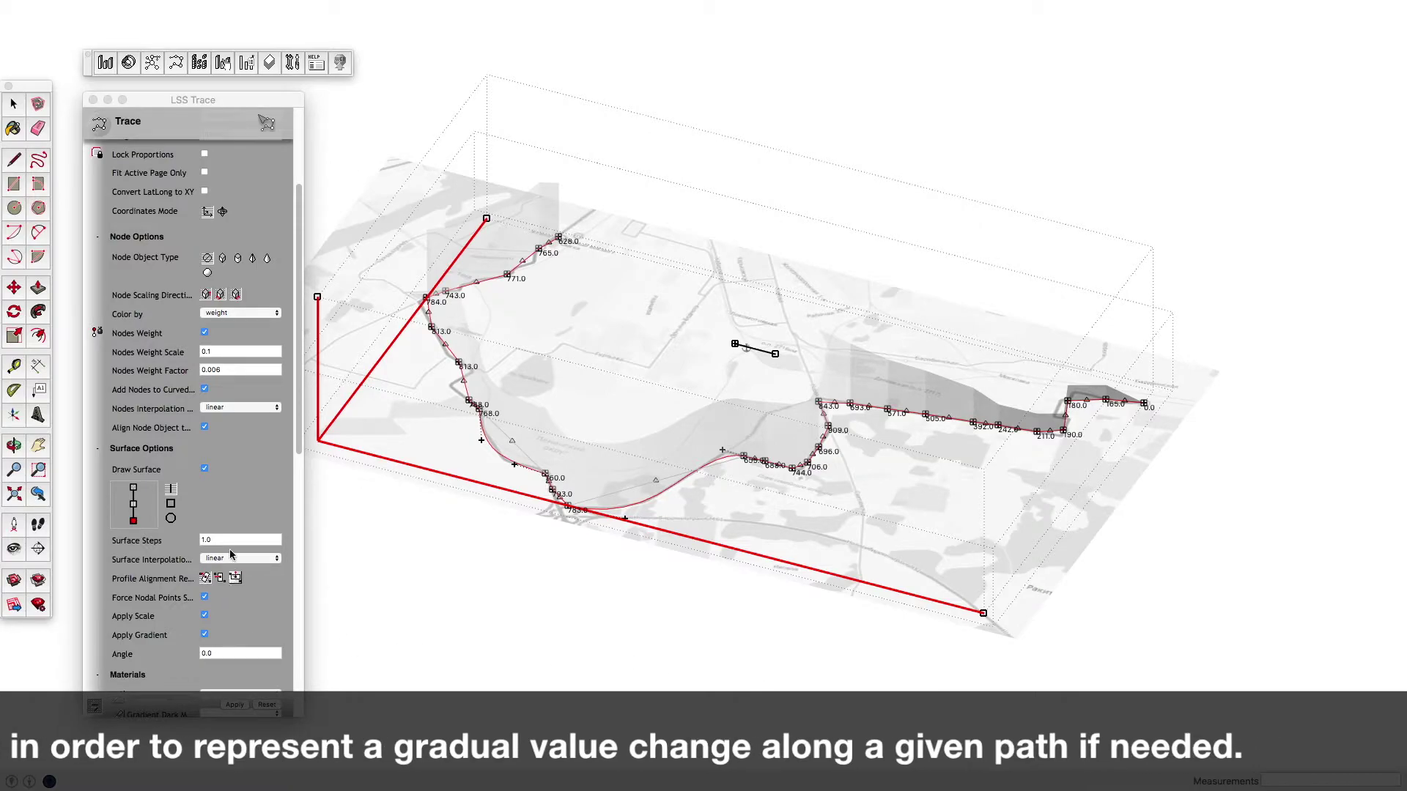
Set Surface Steps to 300 with a centred profile and regenerate the surface.
{"action": "left_click", "coordinate": [156, 540]}
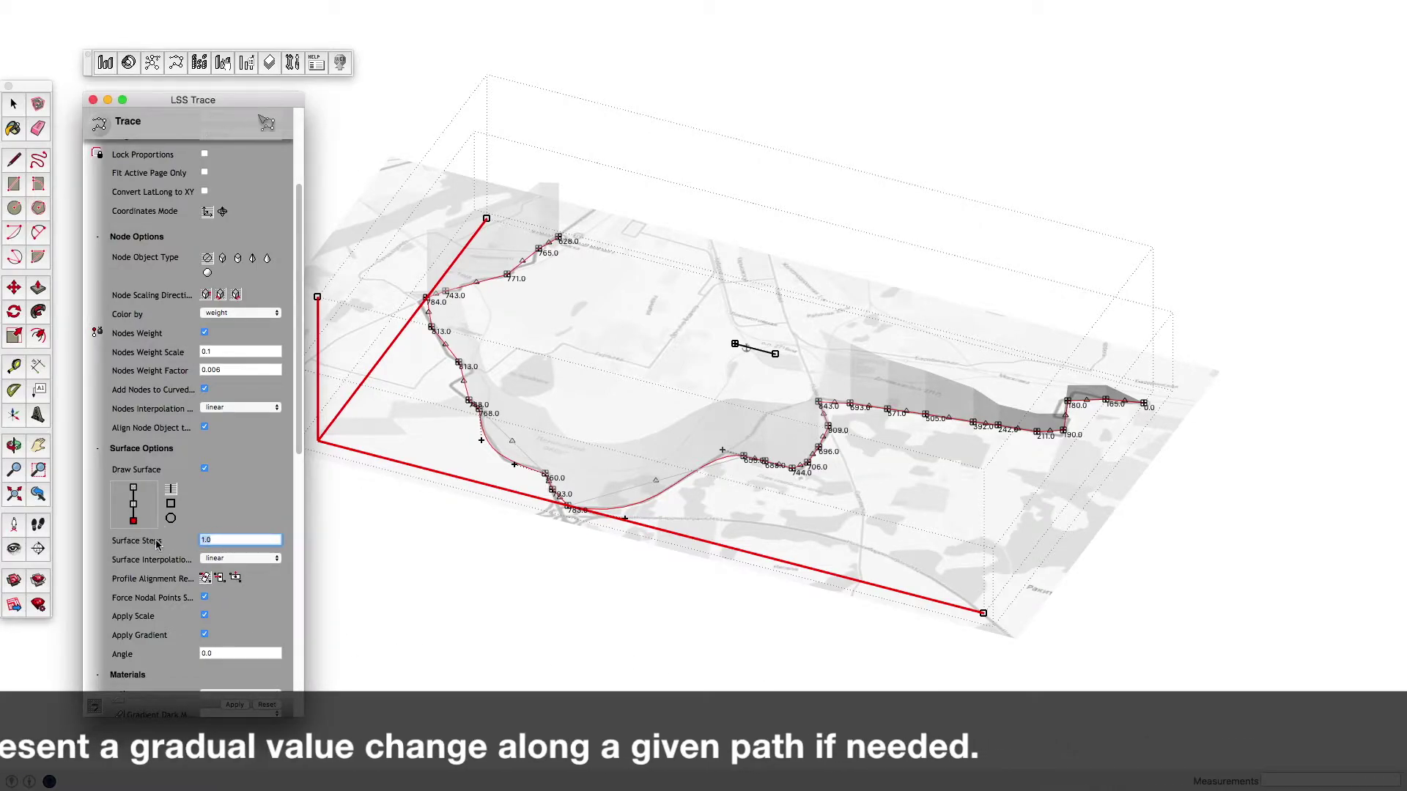
{"action": "left_click", "coordinate": [240, 540]}
{"action": "type", "text": "300"}
{"action": "left_click", "coordinate": [132, 504]}
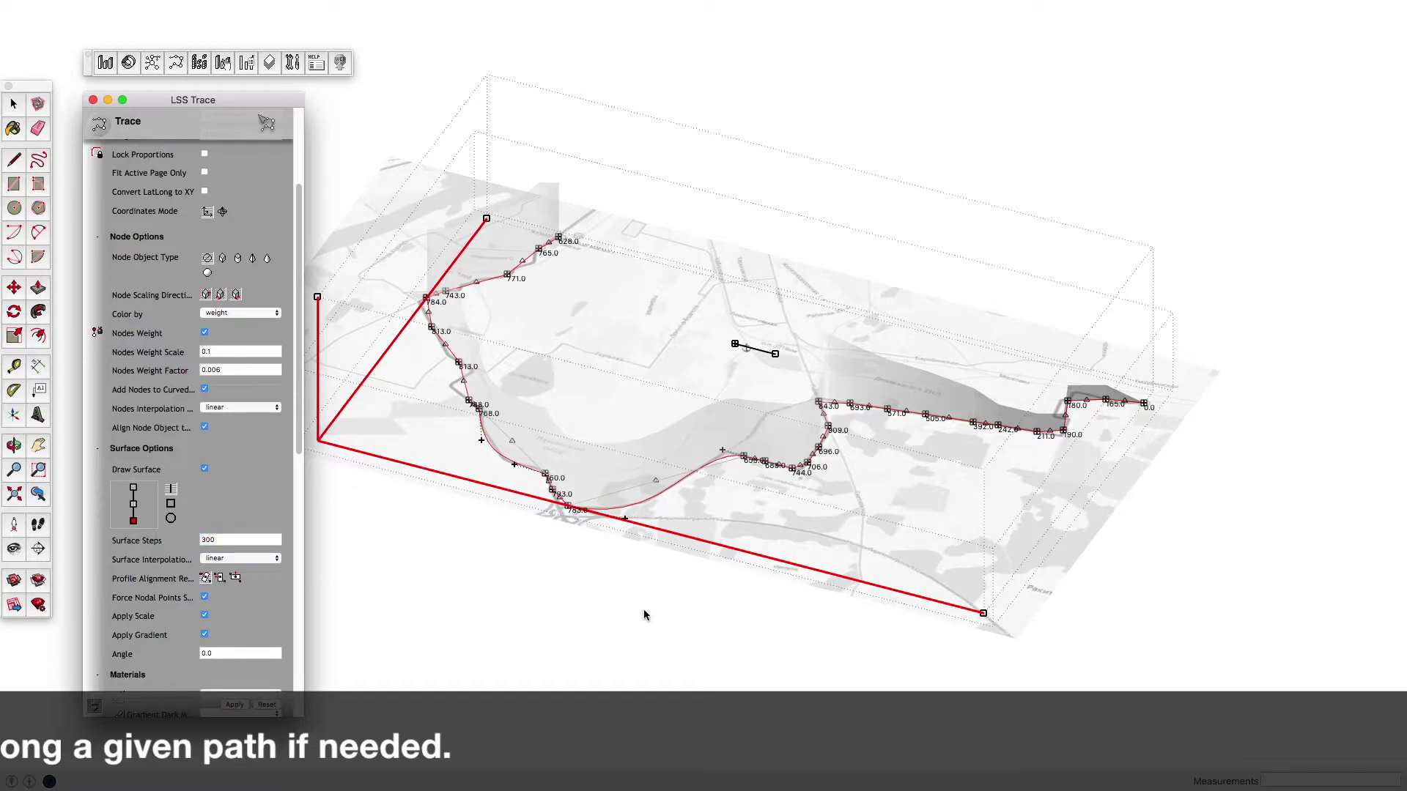
{"action": "key", "text": "Return"}
{"action": "mouse_move", "coordinate": [643, 616]}
{"action": "middle_mouse_down"}
{"action": "mouse_move", "coordinate": [753, 493]}
{"action": "mouse_move", "coordinate": [524, 368]}
{"action": "middle_mouse_up"}
{"action": "mouse_move", "coordinate": [524, 369]}
{"action": "left_mouse_down"}
{"action": "mouse_move", "coordinate": [454, 332]}
{"action": "mouse_move", "coordinate": [512, 314]}
{"action": "mouse_move", "coordinate": [841, 345]}
{"action": "mouse_move", "coordinate": [1151, 461]}
{"action": "mouse_move", "coordinate": [1168, 549]}
{"action": "mouse_move", "coordinate": [1190, 543]}
{"action": "mouse_move", "coordinate": [1224, 408]}
{"action": "mouse_move", "coordinate": [686, 329]}
{"action": "mouse_move", "coordinate": [376, 355]}
{"action": "mouse_move", "coordinate": [534, 489]}
{"action": "mouse_move", "coordinate": [882, 534]}
{"action": "mouse_move", "coordinate": [845, 508]}
{"action": "left_mouse_up"}
Switch surface interpolation to IDW and inspect the updated surface wall.
{"action": "left_click", "coordinate": [845, 508]}
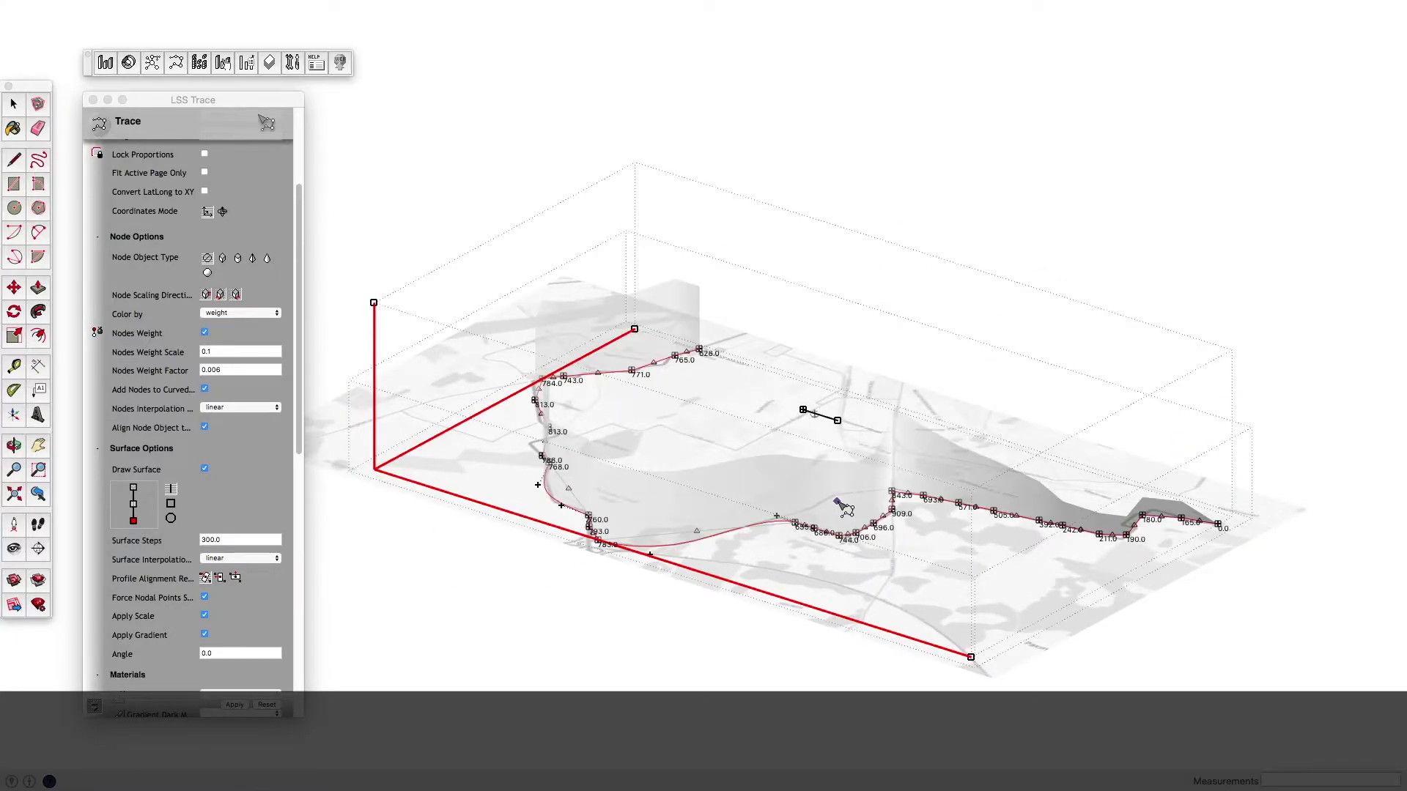
{"action": "left_click", "coordinate": [249, 560]}
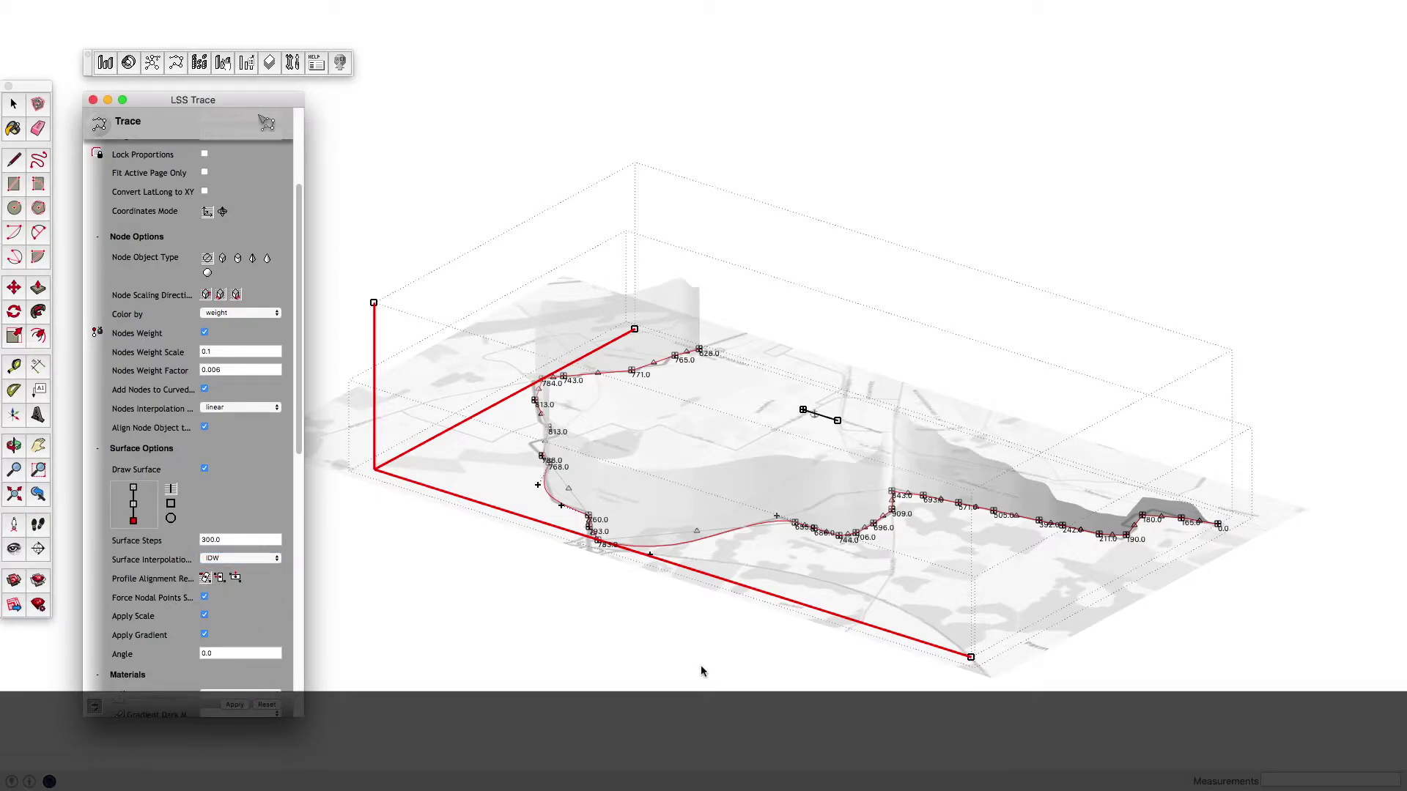
{"action": "mouse_move", "coordinate": [701, 667]}
{"action": "middle_mouse_down"}
{"action": "mouse_move", "coordinate": [999, 584]}
{"action": "mouse_move", "coordinate": [703, 450]}
{"action": "mouse_move", "coordinate": [618, 449]}
{"action": "mouse_move", "coordinate": [666, 406]}
{"action": "mouse_move", "coordinate": [1306, 477]}
{"action": "mouse_move", "coordinate": [1274, 701]}
{"action": "mouse_move", "coordinate": [1026, 509]}
{"action": "mouse_move", "coordinate": [1062, 622]}
{"action": "mouse_move", "coordinate": [889, 580]}
{"action": "mouse_move", "coordinate": [1058, 630]}
{"action": "middle_mouse_up"}
{"action": "scroll", "coordinate": [1164, 546], "scroll_direction": "down", "scroll_amount": 2}
{"action": "scroll", "coordinate": [1095, 526], "scroll_direction": "up", "scroll_amount": 3}
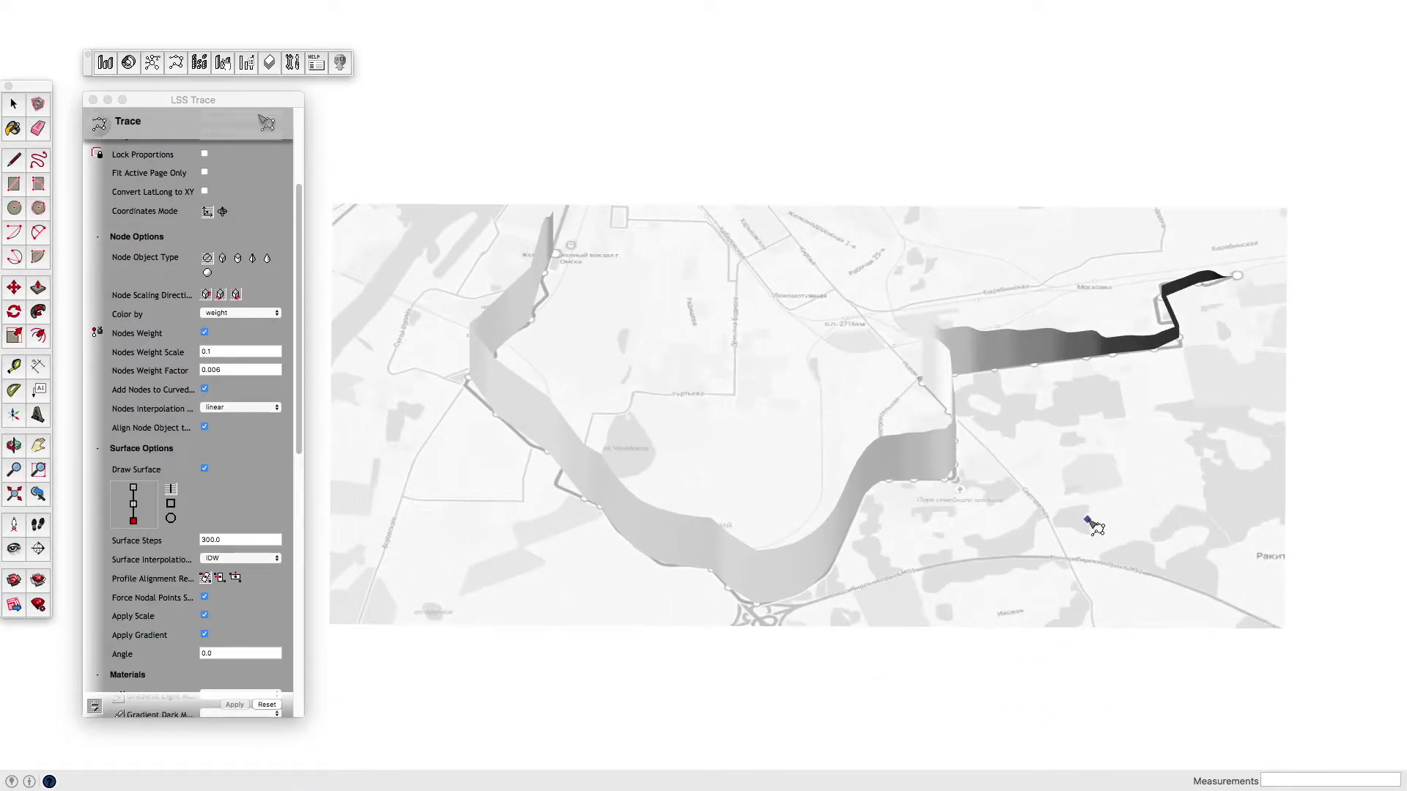
Paint the left swatch yellow and the right swatch dark purple.
{"action": "key", "text": "b"}
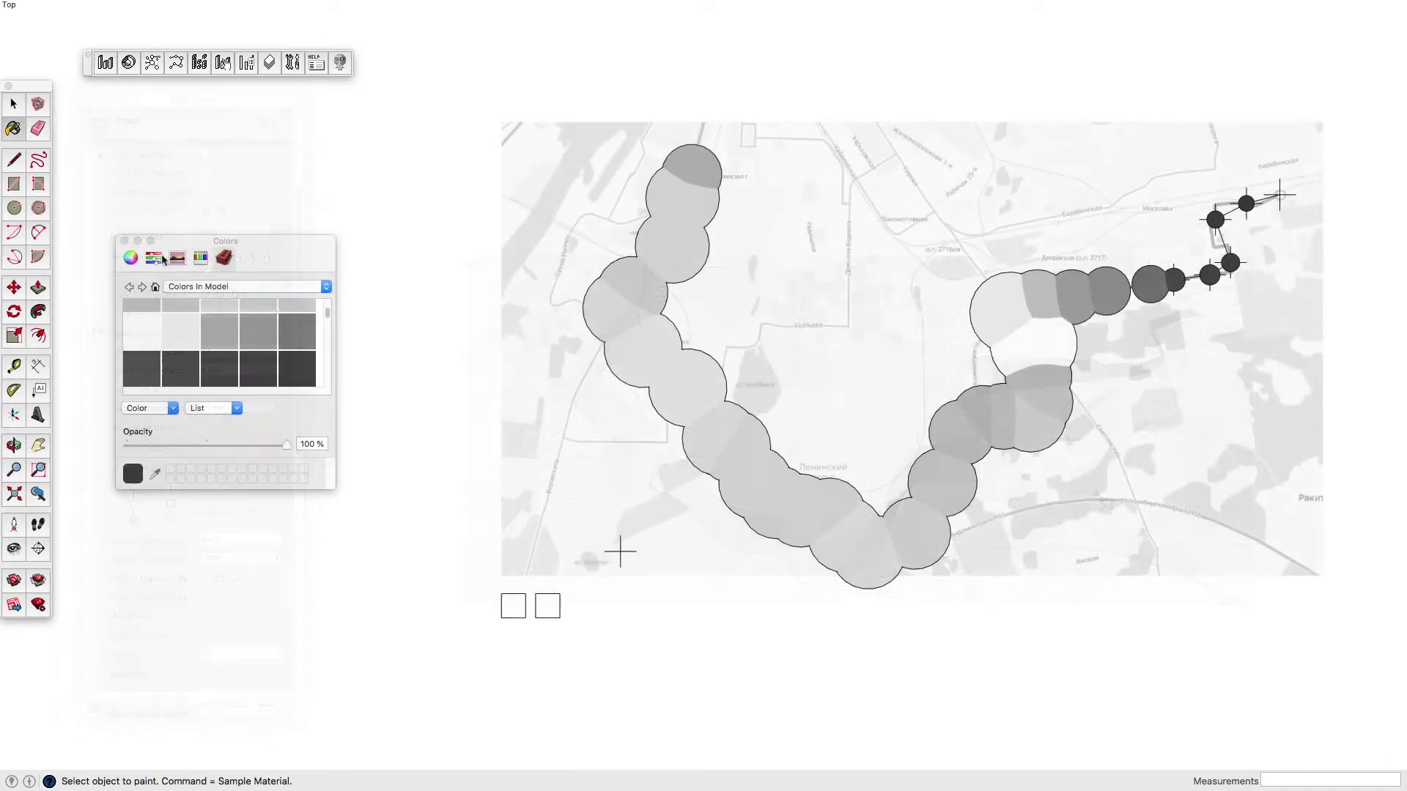
{"action": "left_click", "coordinate": [162, 417]}
{"action": "left_click", "coordinate": [513, 605]}
{"action": "left_click", "coordinate": [289, 367]}
{"action": "left_click", "coordinate": [548, 605]}
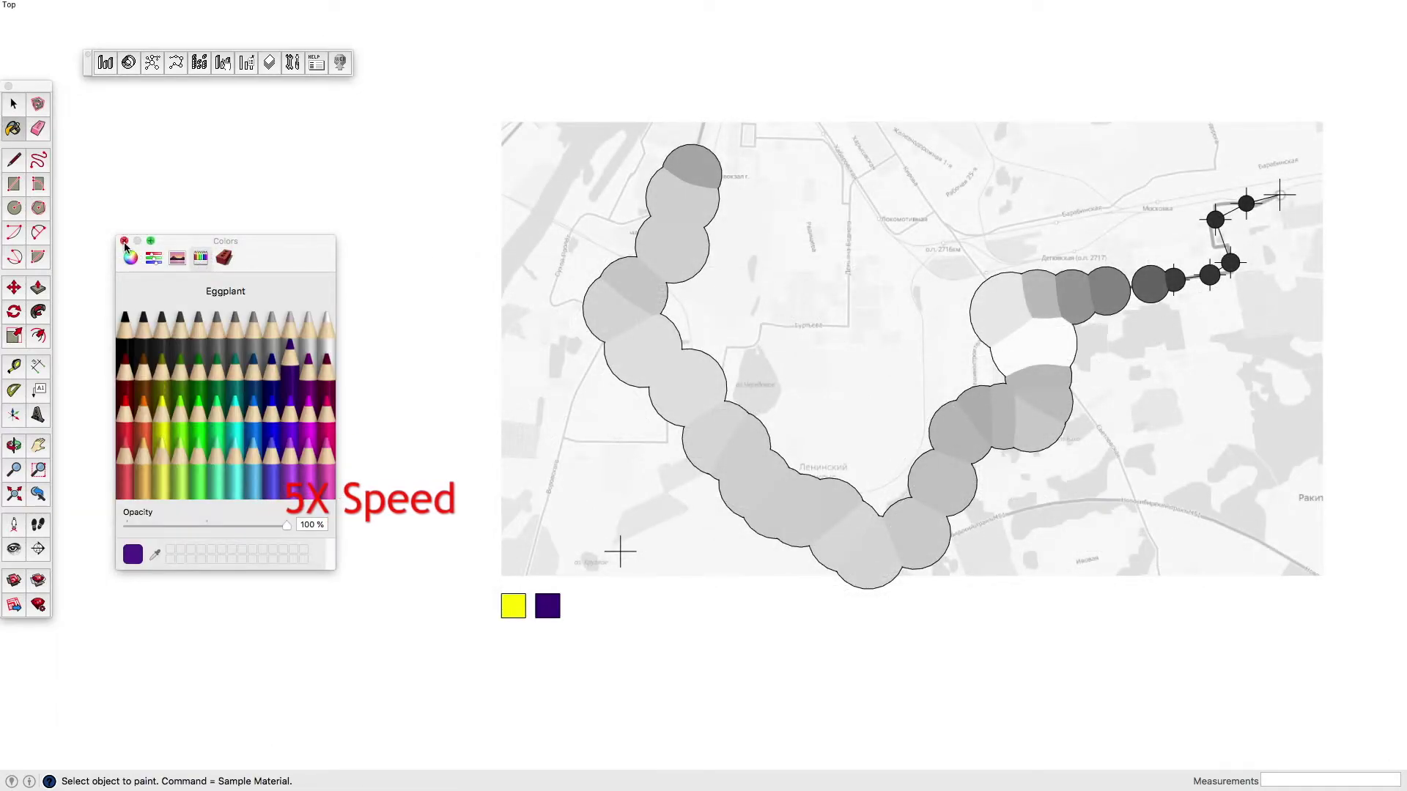
{"action": "key", "text": "space"}
Set yellow and purple as the trace's Gradient Light/Dark materials and apply.
{"action": "left_click", "coordinate": [176, 62]}
{"action": "left_click", "coordinate": [651, 361]}
{"action": "scroll", "coordinate": [191, 367], "scroll_direction": "down", "scroll_amount": 5}
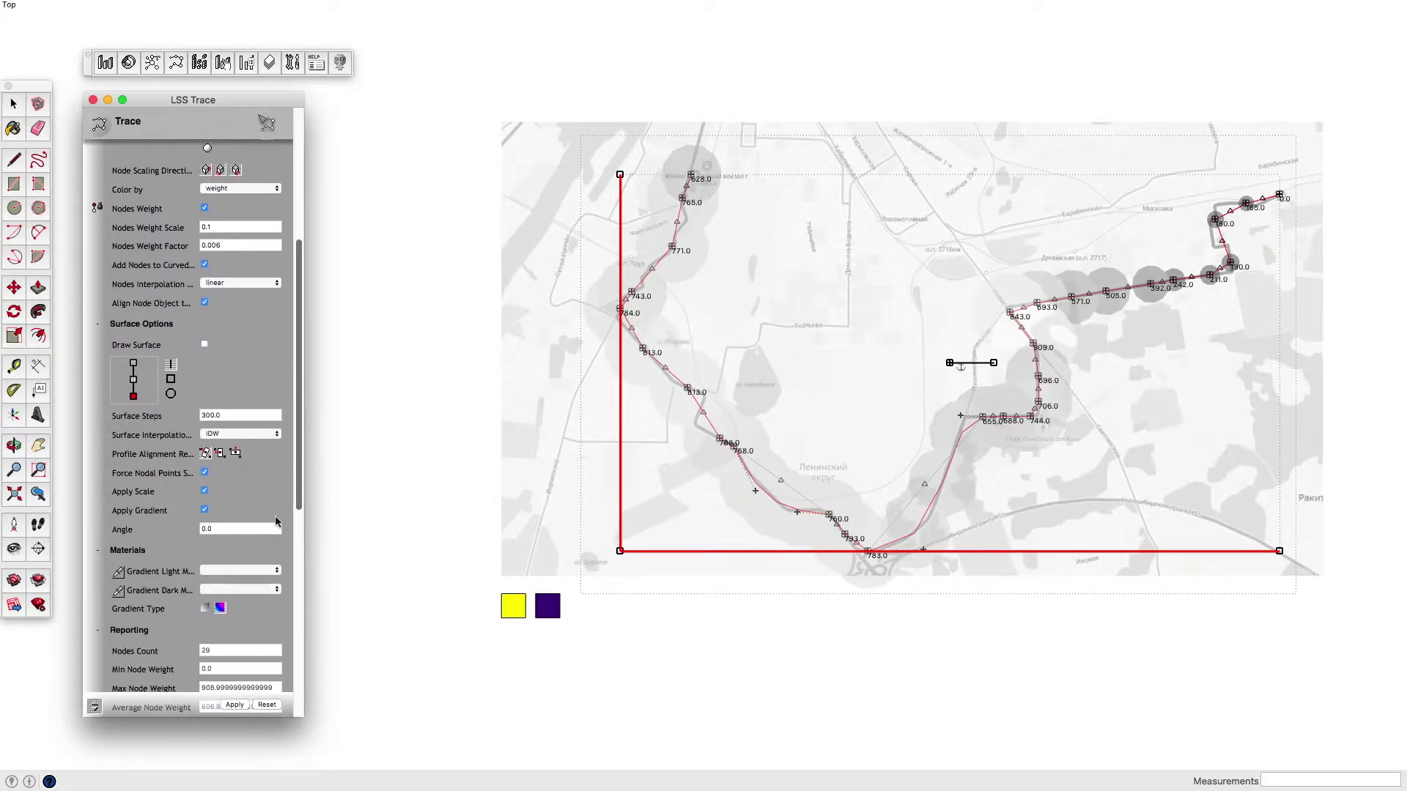
{"action": "left_click", "coordinate": [513, 605]}
{"action": "left_click", "coordinate": [234, 704]}
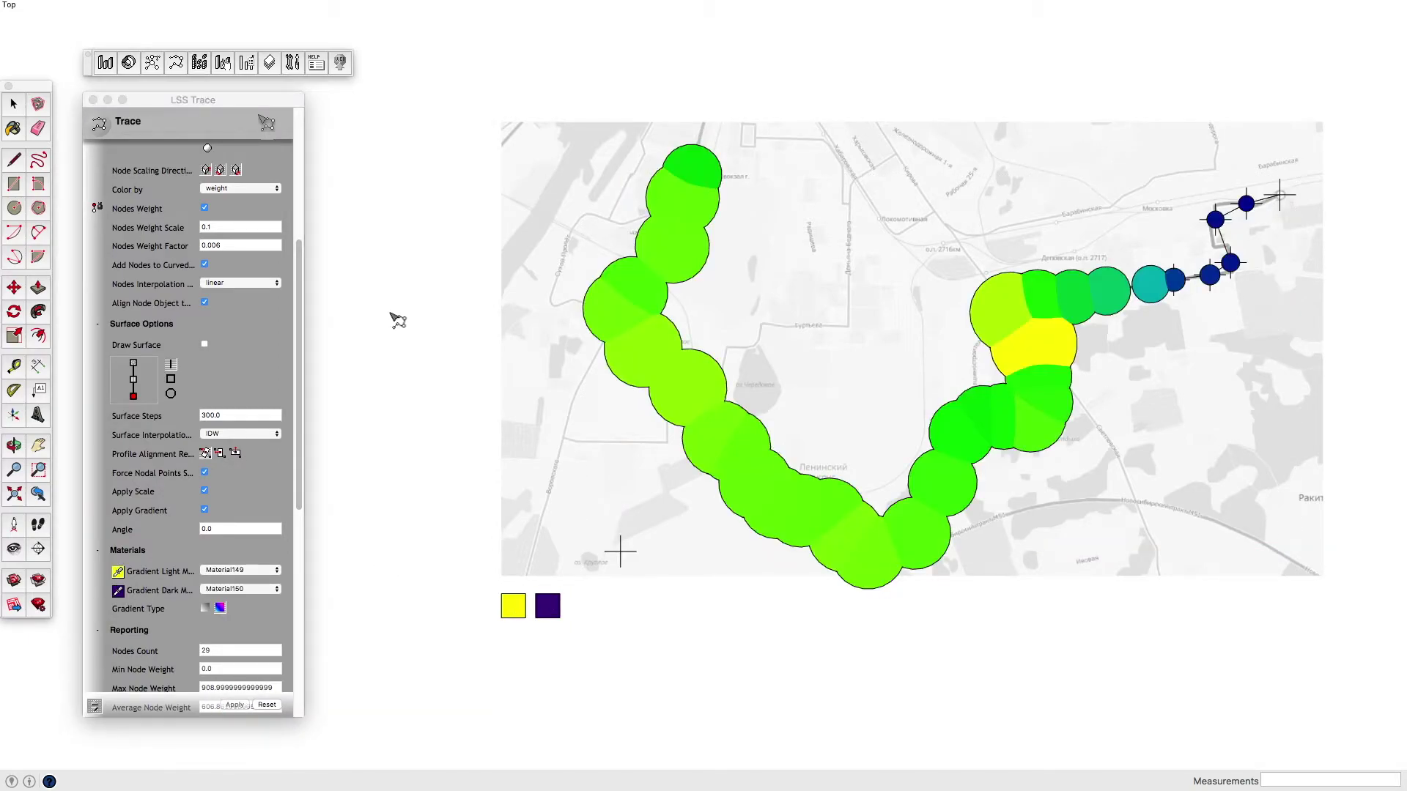
Turn off View > Edge Style > Edges and orbit to check the coloured nodes.
{"action": "left_click", "coordinate": [176, 8]}
{"action": "left_click", "coordinate": [327, 236]}
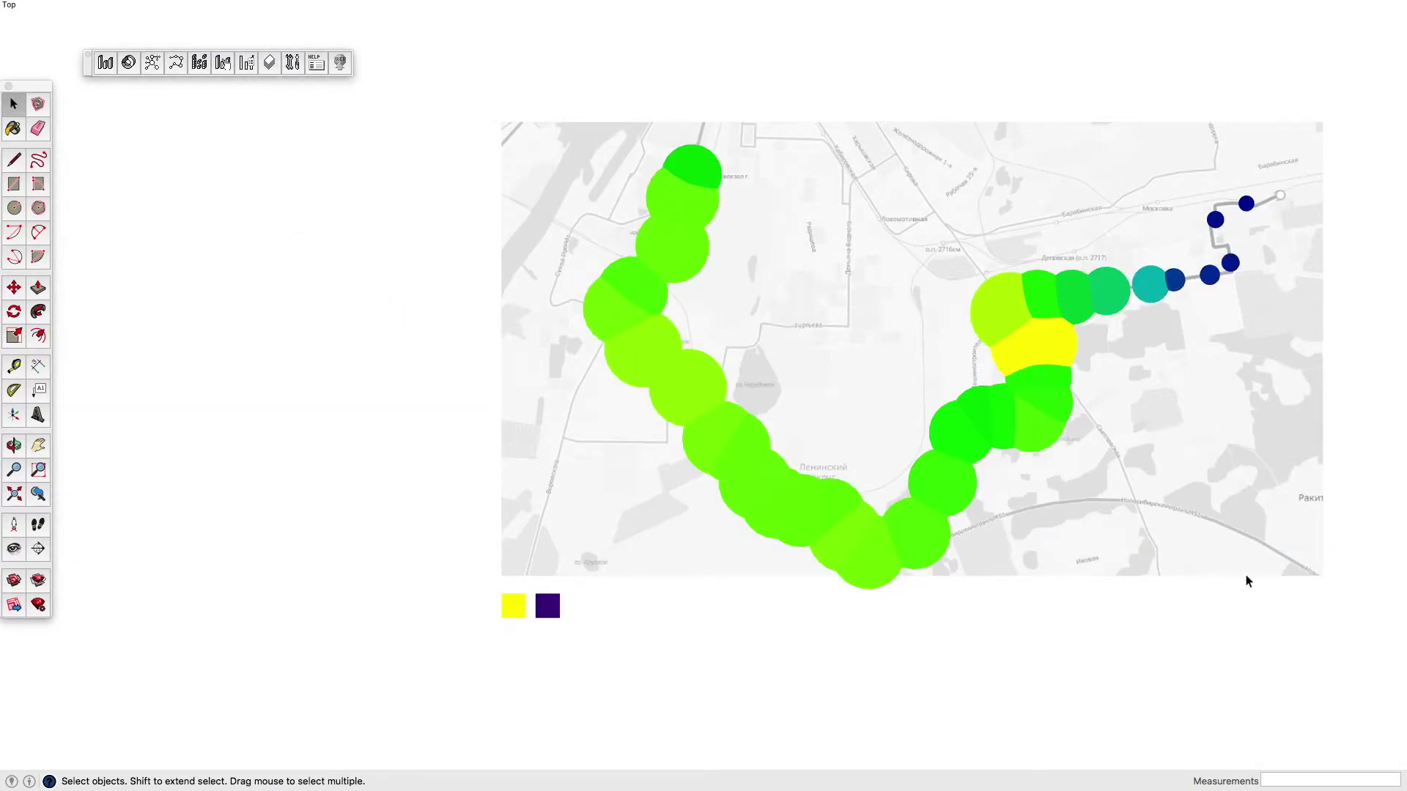
{"action": "middle_click_drag", "start_coordinate": [1268, 531], "coordinate": [919, 100]}
{"action": "key", "text": "space"}
{"action": "left_click", "coordinate": [176, 62]}
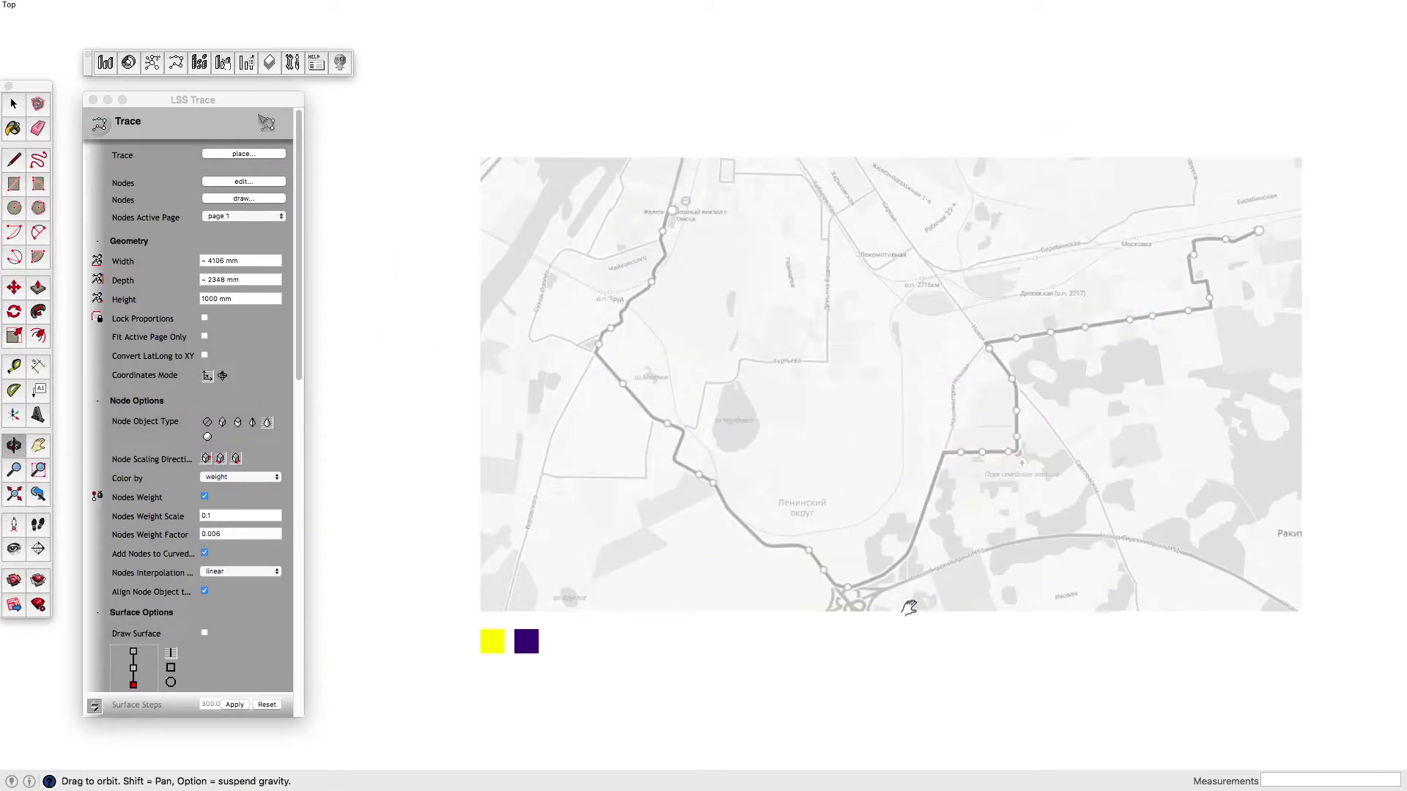
Draw the trace as a gradient surface ribbon and change a segment's type to reshape it near node 813.0.
{"action": "left_click", "coordinate": [205, 632]}
{"action": "mouse_move", "coordinate": [867, 728]}
{"action": "middle_mouse_down"}
{"action": "mouse_move", "coordinate": [791, 304]}
{"action": "mouse_move", "coordinate": [1348, 345]}
{"action": "mouse_move", "coordinate": [1074, 371]}
{"action": "mouse_move", "coordinate": [936, 525]}
{"action": "mouse_move", "coordinate": [942, 666]}
{"action": "mouse_move", "coordinate": [967, 558]}
{"action": "middle_mouse_up"}
{"action": "left_click", "coordinate": [903, 551]}
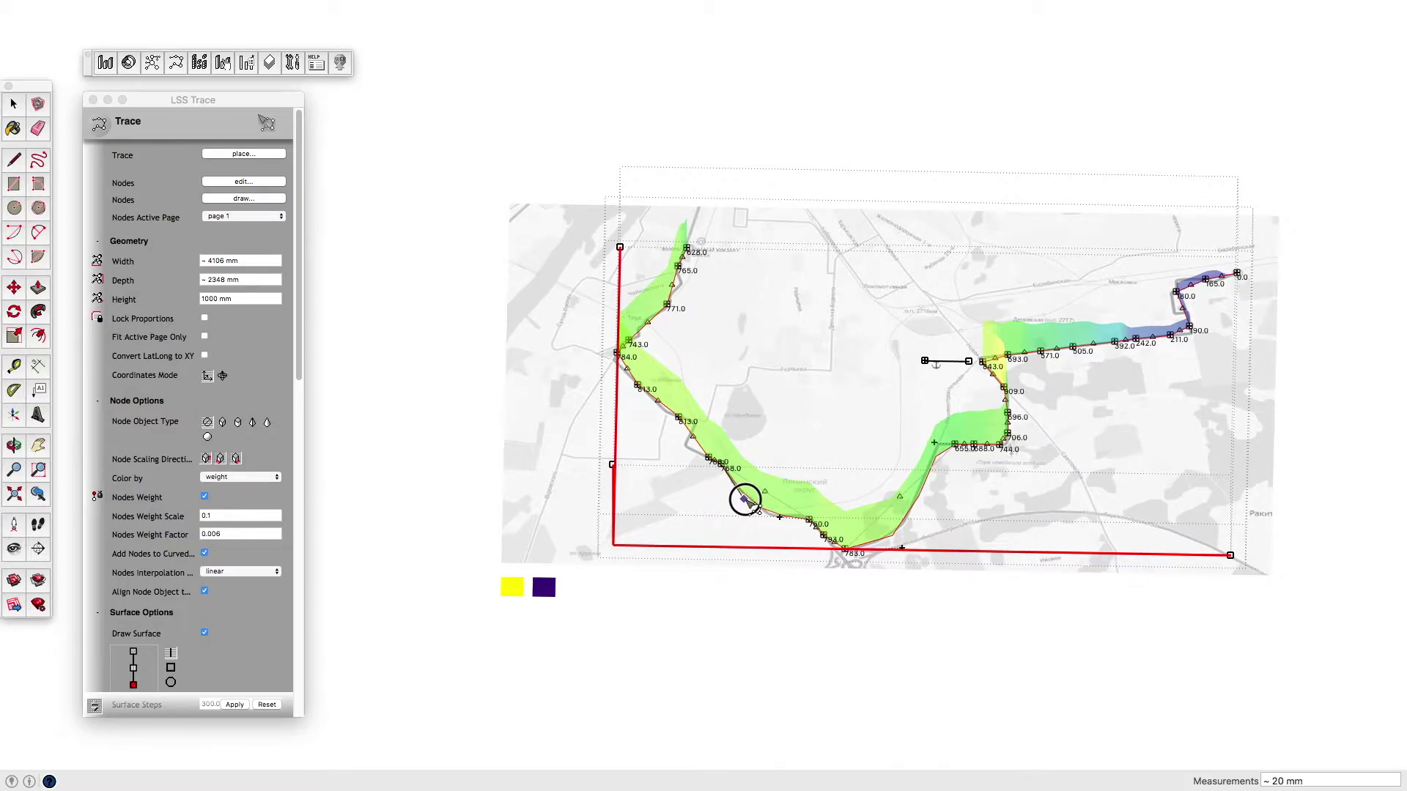
{"action": "scroll", "coordinate": [716, 497], "scroll_direction": "up", "scroll_amount": 3}
{"action": "right_click", "coordinate": [700, 444]}
{"action": "left_click", "coordinate": [887, 524]}
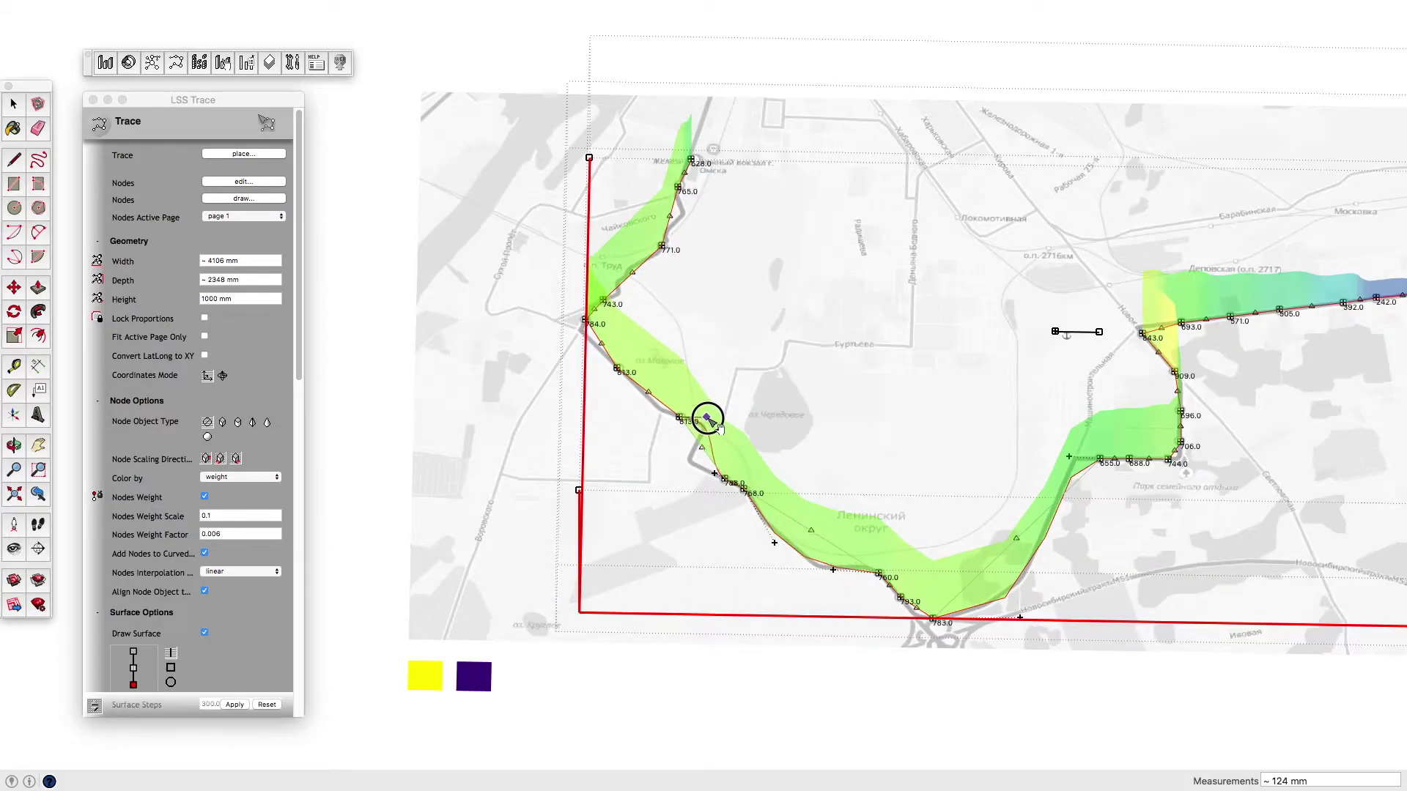
{"action": "left_click_drag", "start_coordinate": [694, 471], "coordinate": [680, 463]}
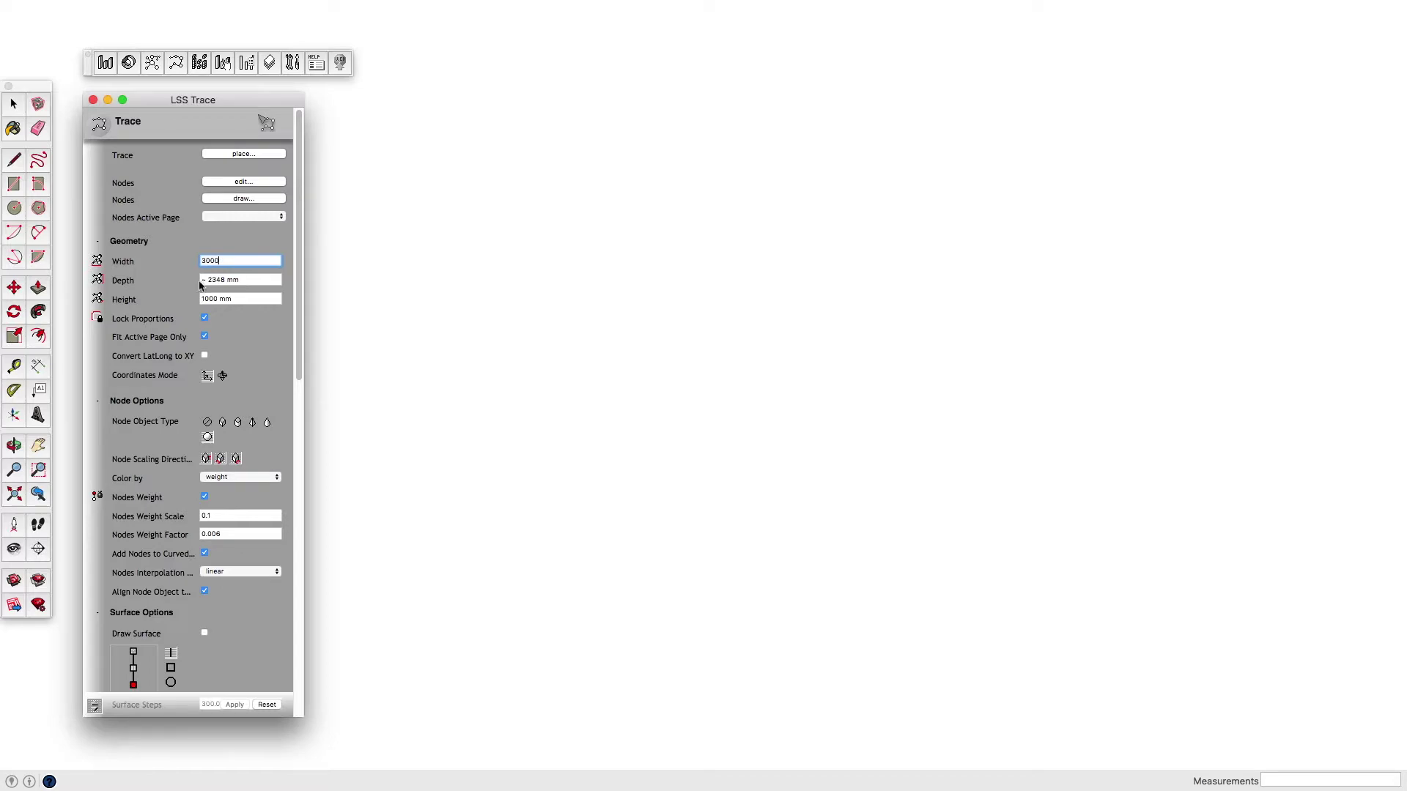
{"action": "left_click", "coordinate": [238, 279]}
{"action": "type", "text": "300"}
{"action": "left_click", "coordinate": [239, 300]}
{"action": "type", "text": "300"}
{"action": "left_click", "coordinate": [243, 280]}
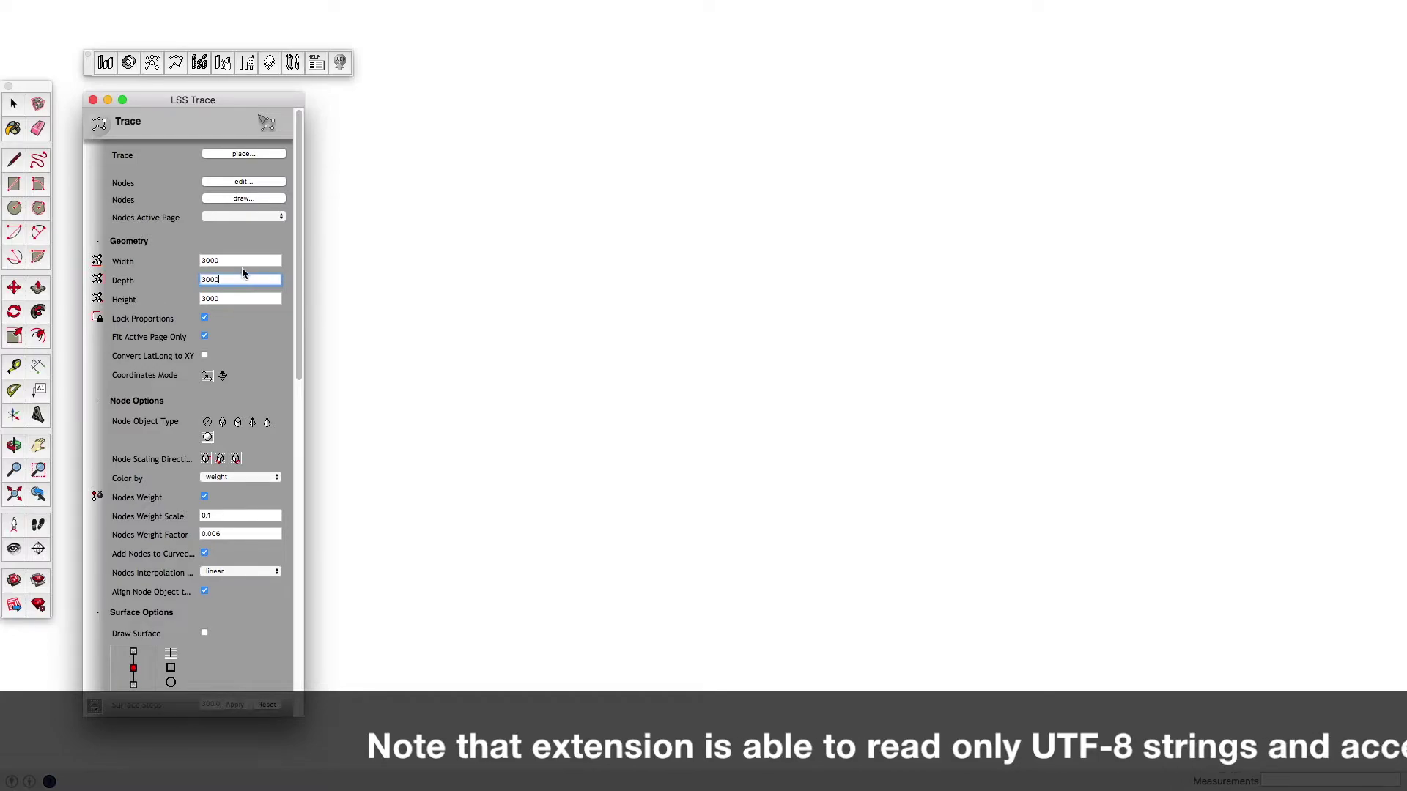
{"action": "left_click", "coordinate": [245, 182]}
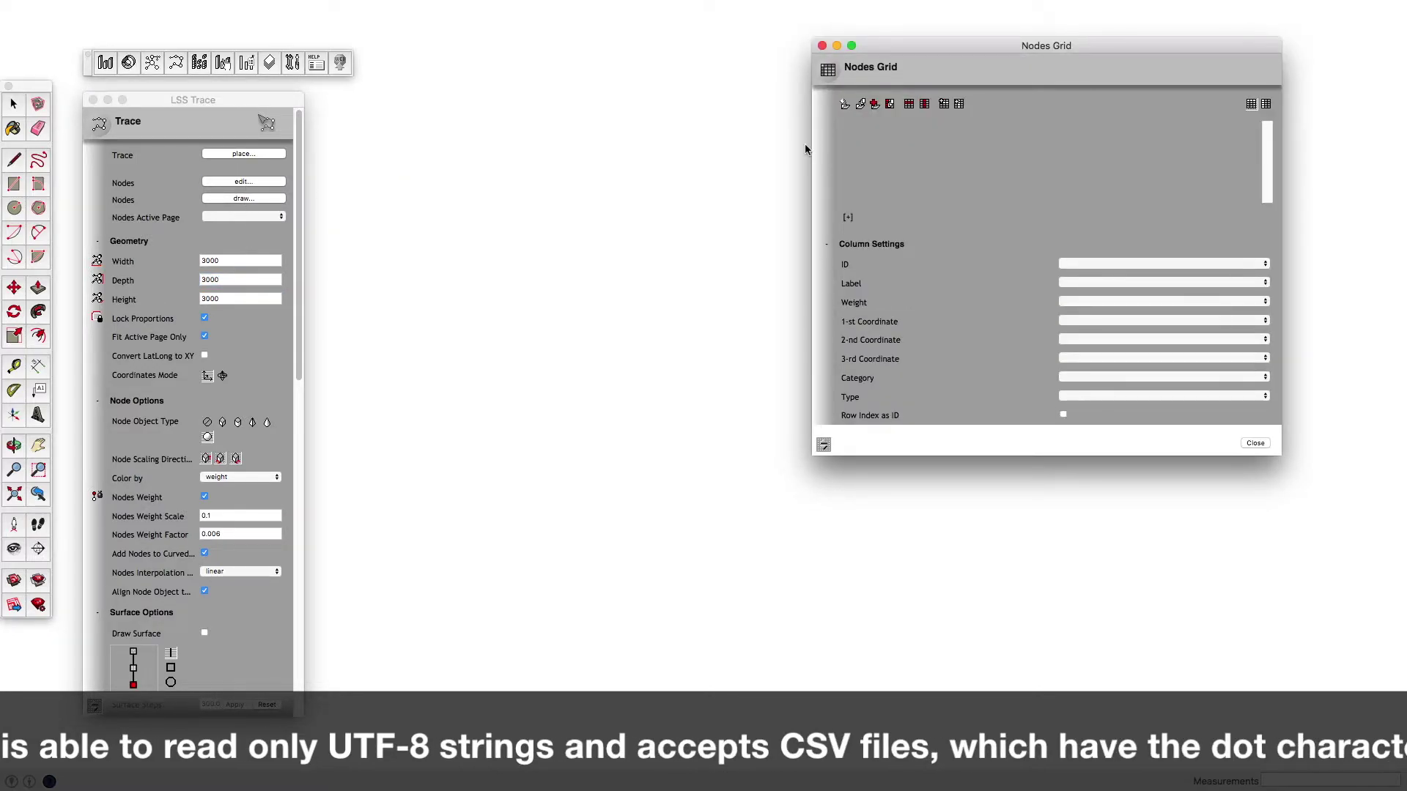
Load Adolph 2001.csv from the Cyclones by Year data into the Nodes Grid.
{"action": "left_click", "coordinate": [861, 106]}
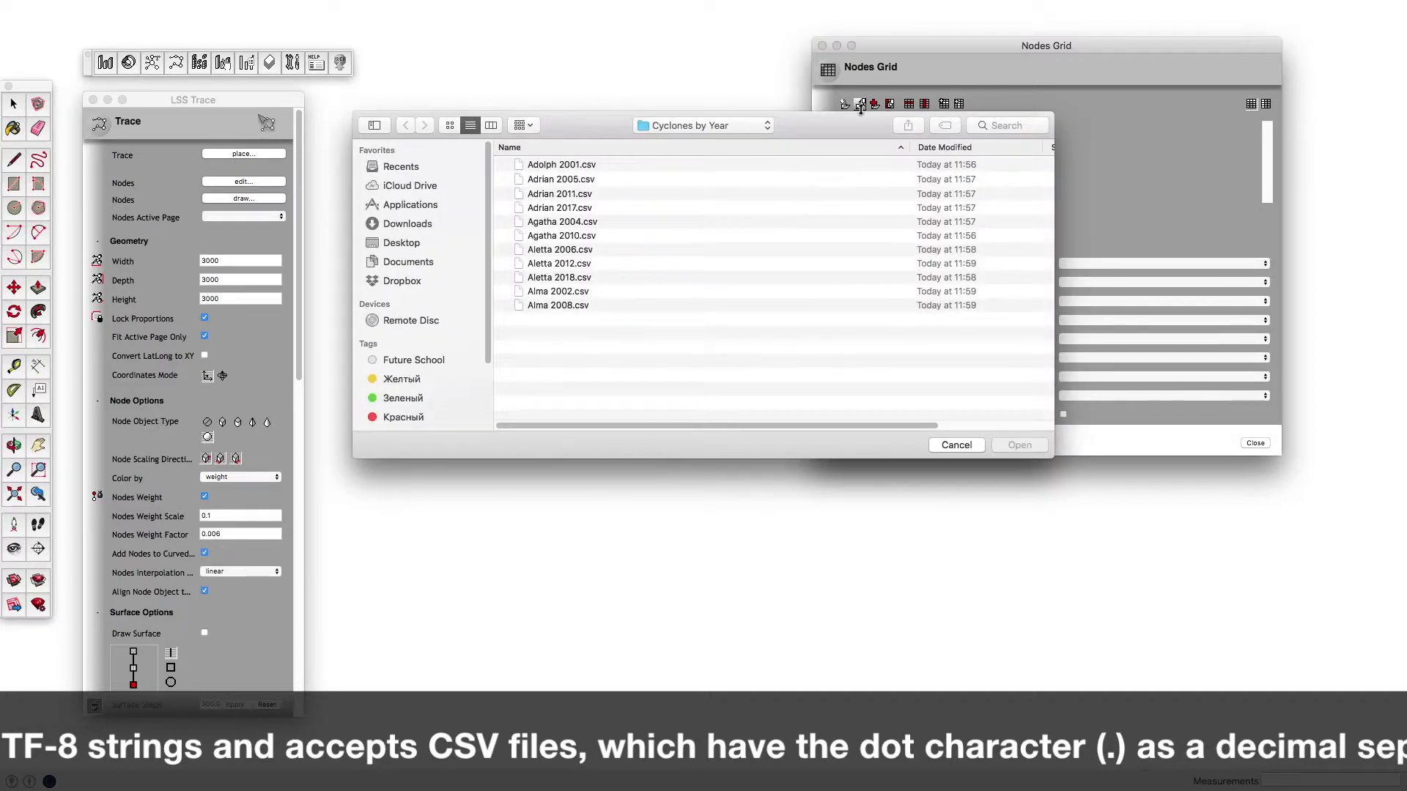
{"action": "left_click", "coordinate": [634, 165]}
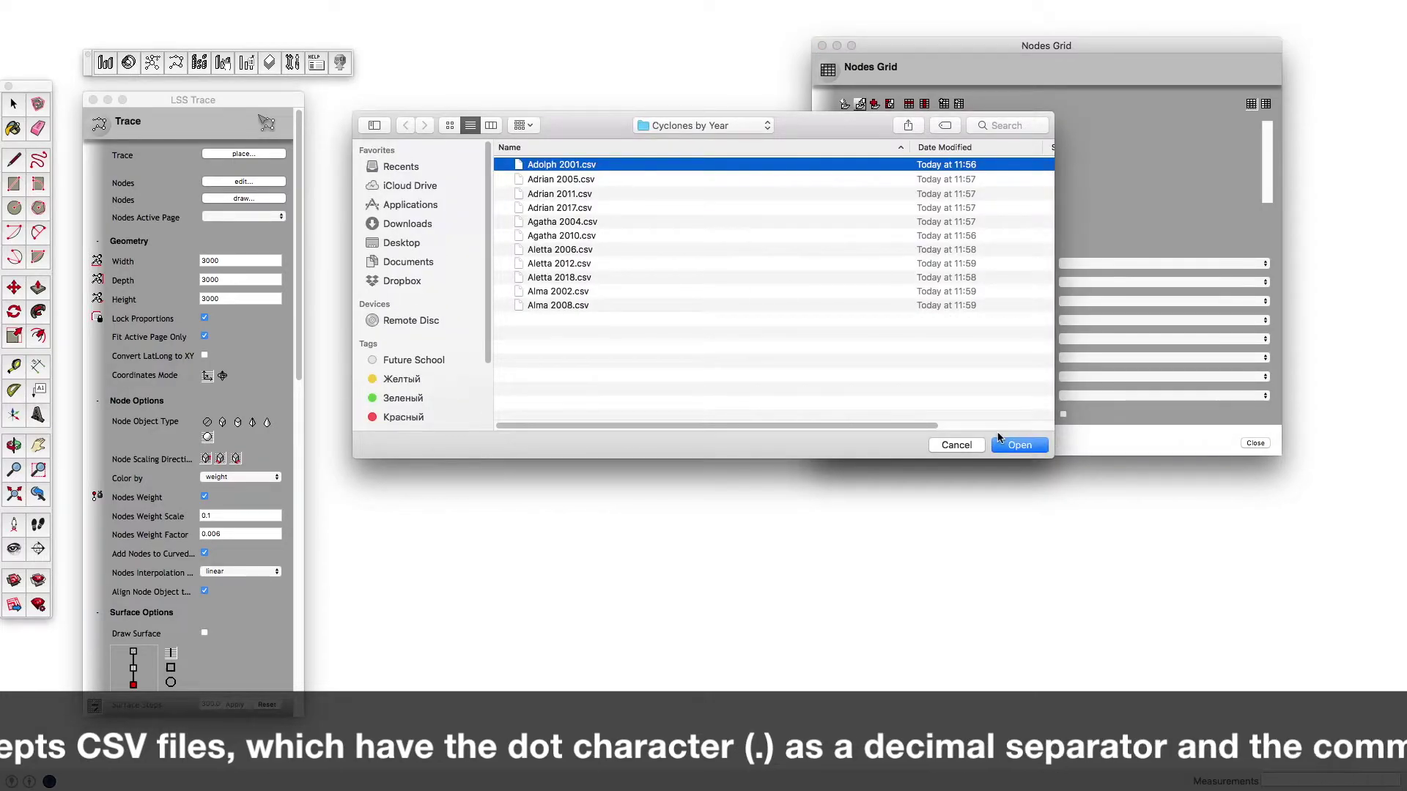
{"action": "left_click", "coordinate": [1017, 445]}
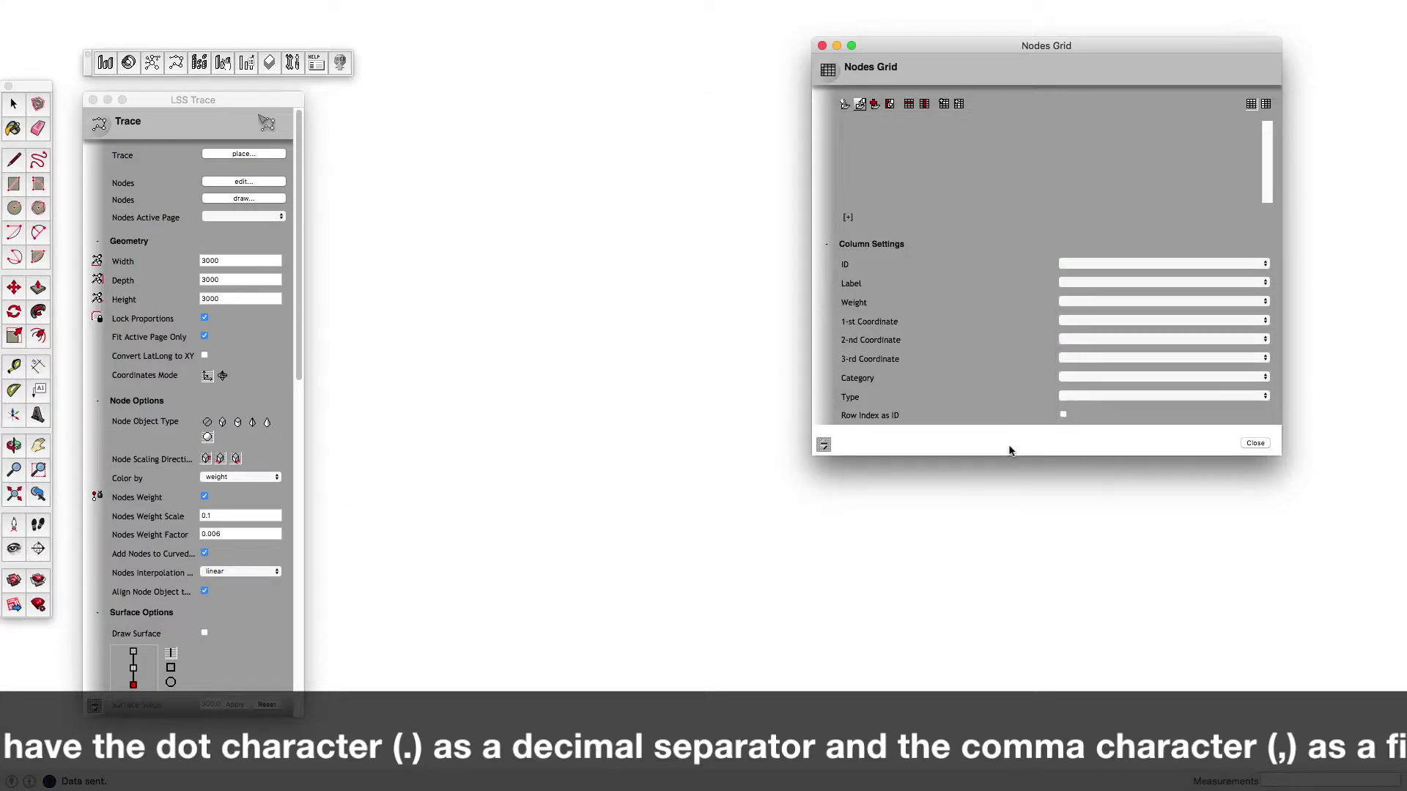
{"action": "mouse_move", "coordinate": [934, 236]}
{"action": "left_mouse_down"}
{"action": "mouse_move", "coordinate": [987, 236]}
{"action": "mouse_move", "coordinate": [926, 236]}
{"action": "left_mouse_up"}
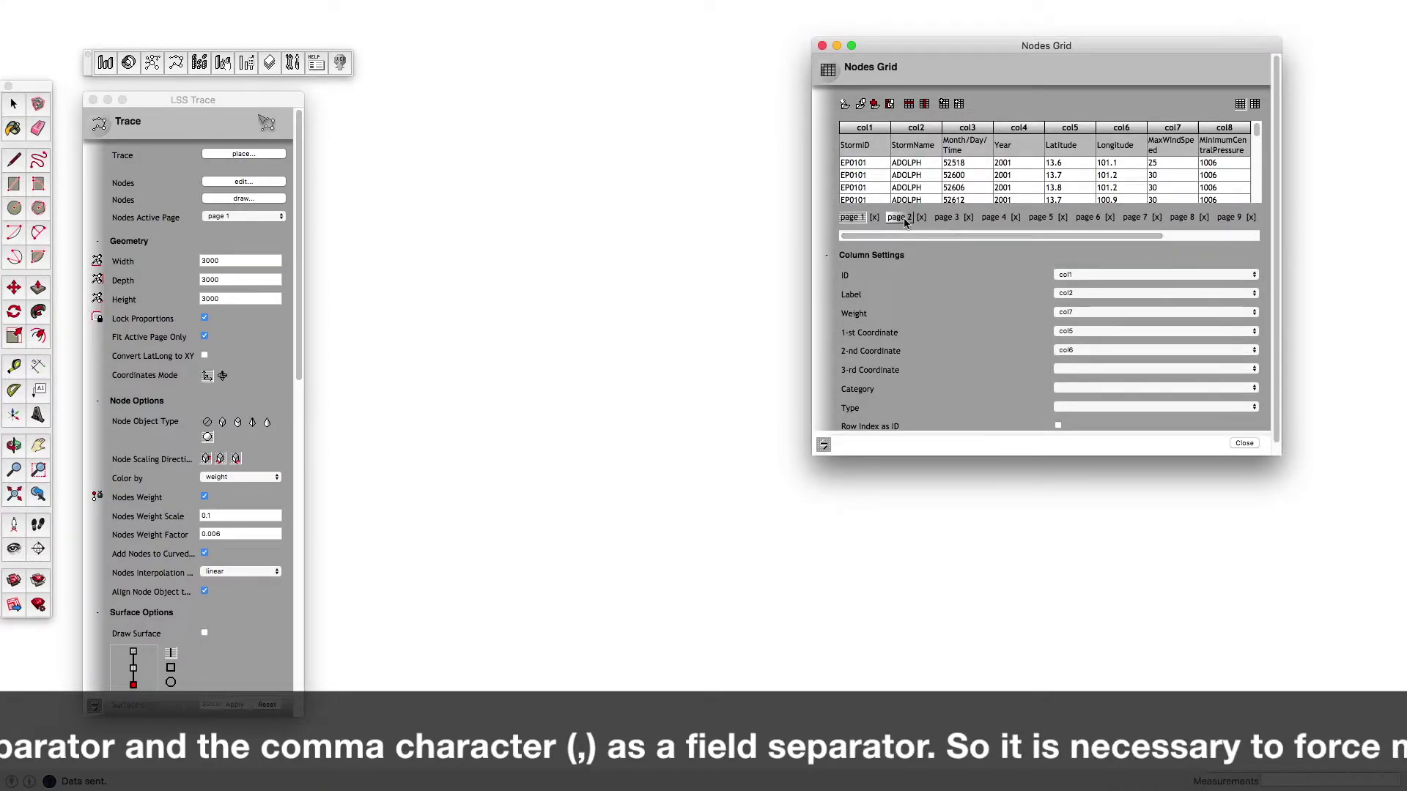
Browse the ADRIAN 2011 and 2017 pages, then keep col1 as the ID column.
{"action": "left_click", "coordinate": [952, 218]}
{"action": "left_click", "coordinate": [993, 218]}
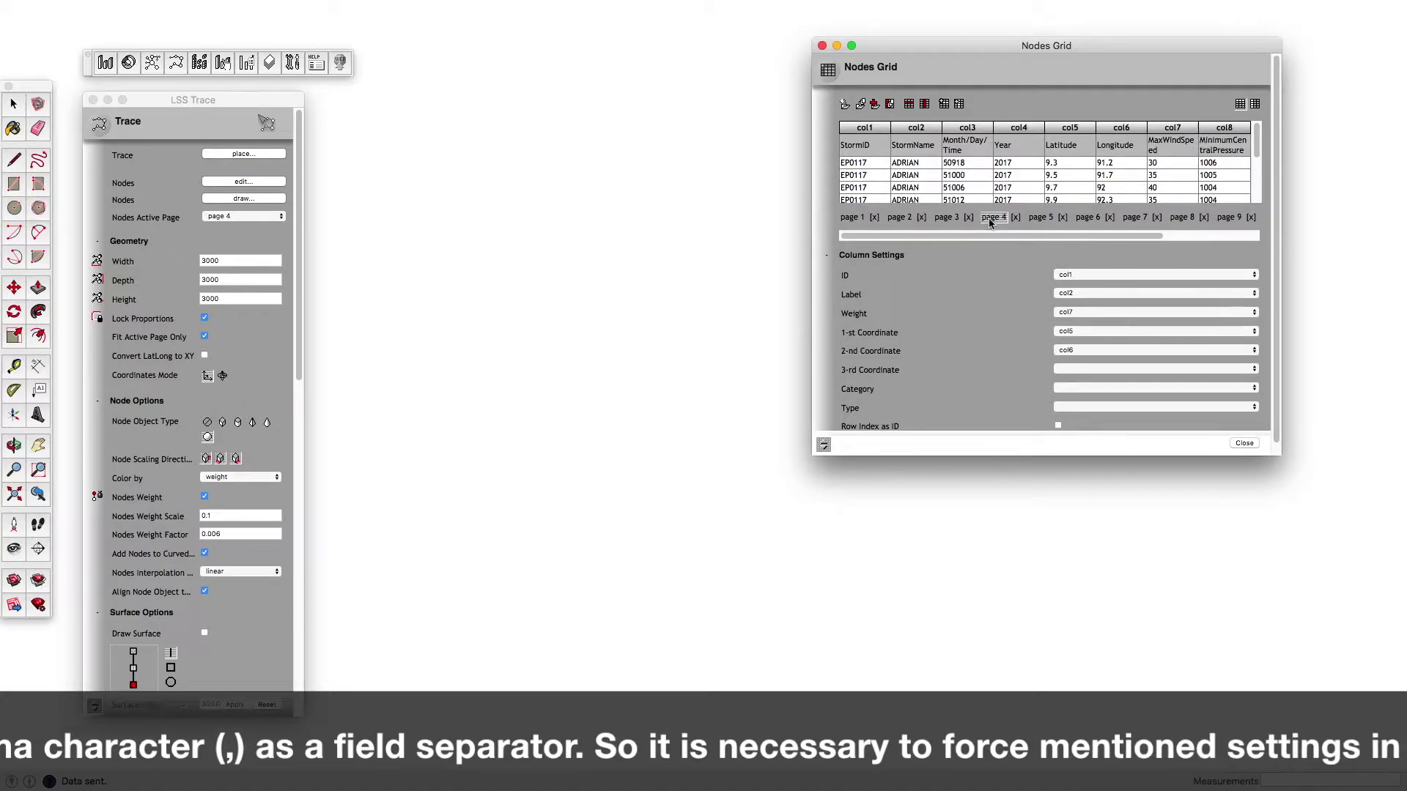
{"action": "left_click", "coordinate": [851, 219]}
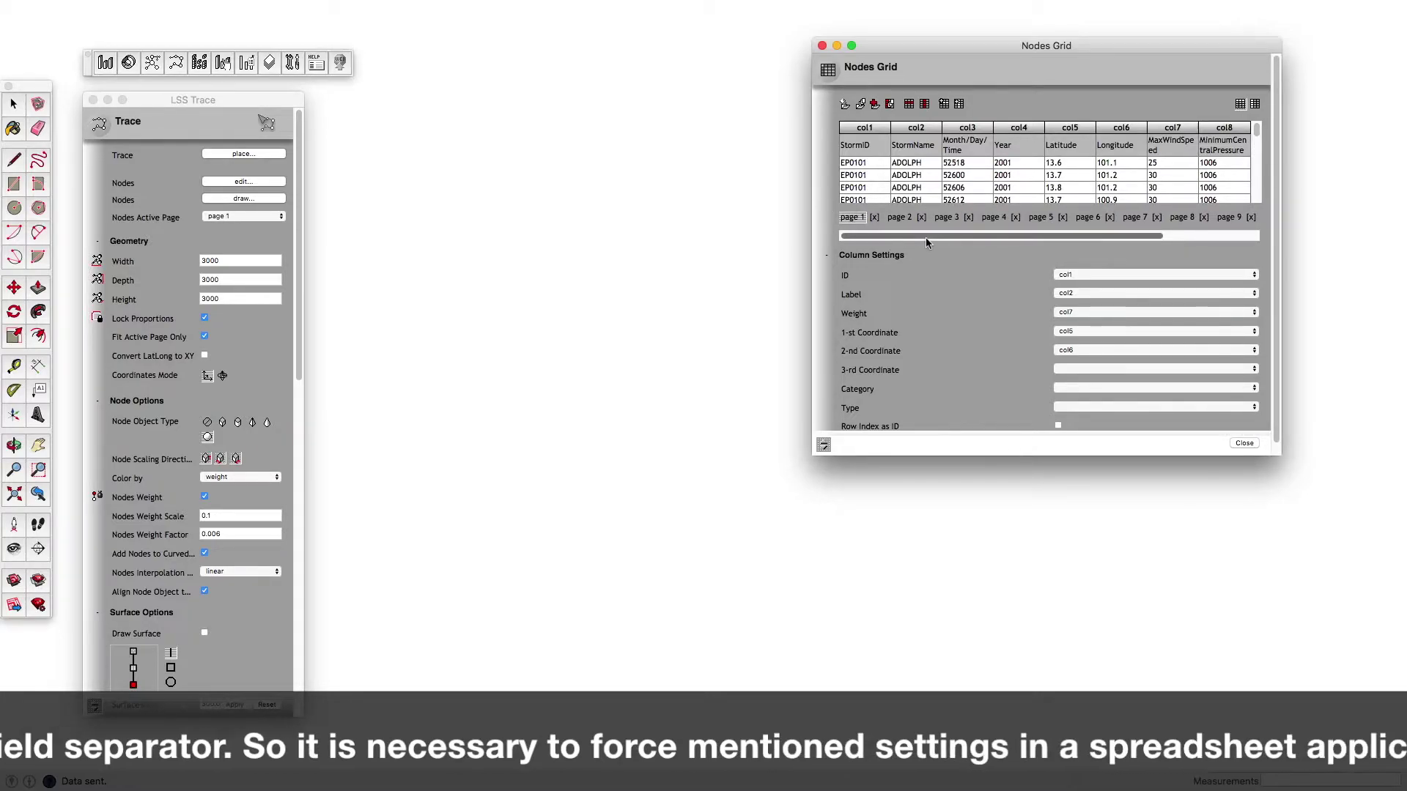
{"action": "left_click", "coordinate": [1066, 277]}
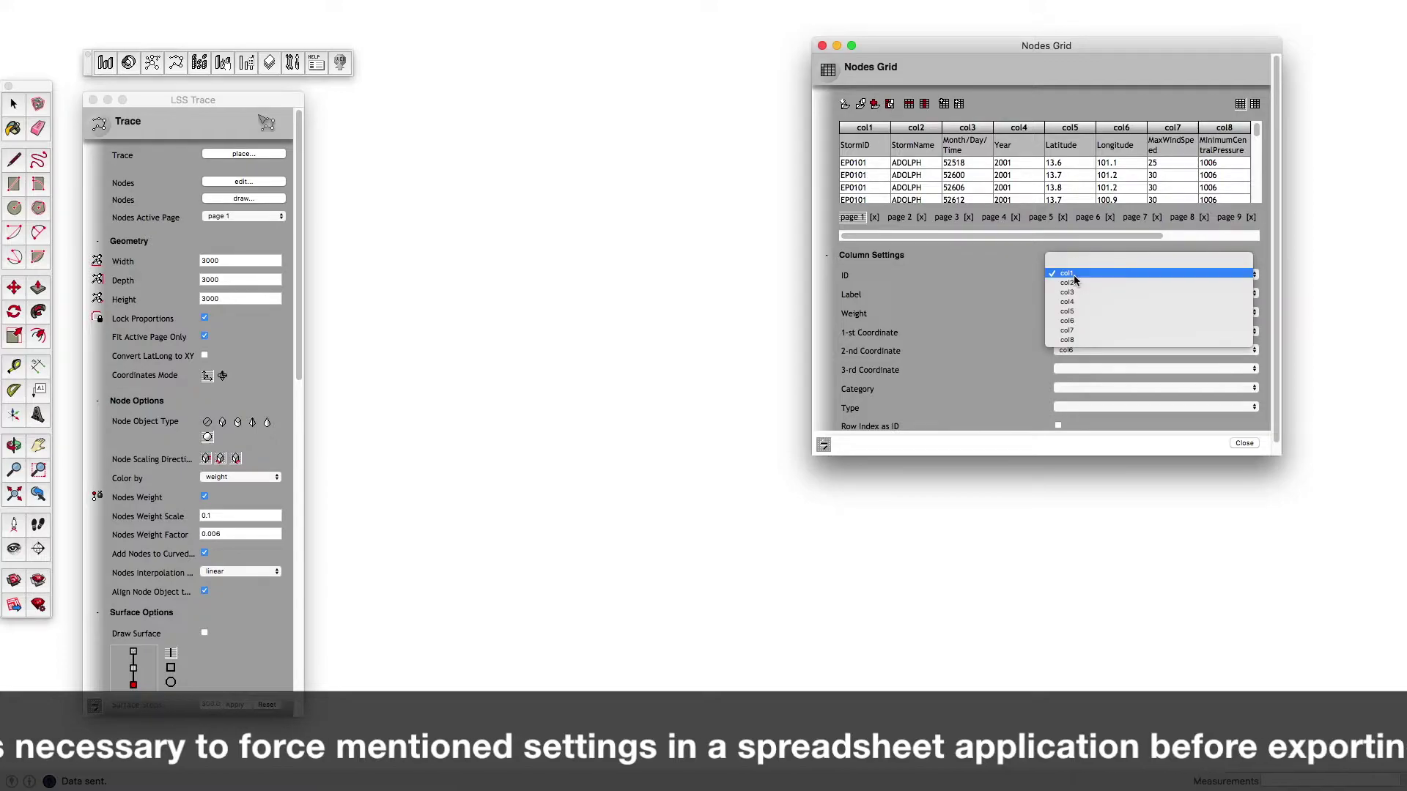
{"action": "left_click", "coordinate": [1074, 275]}
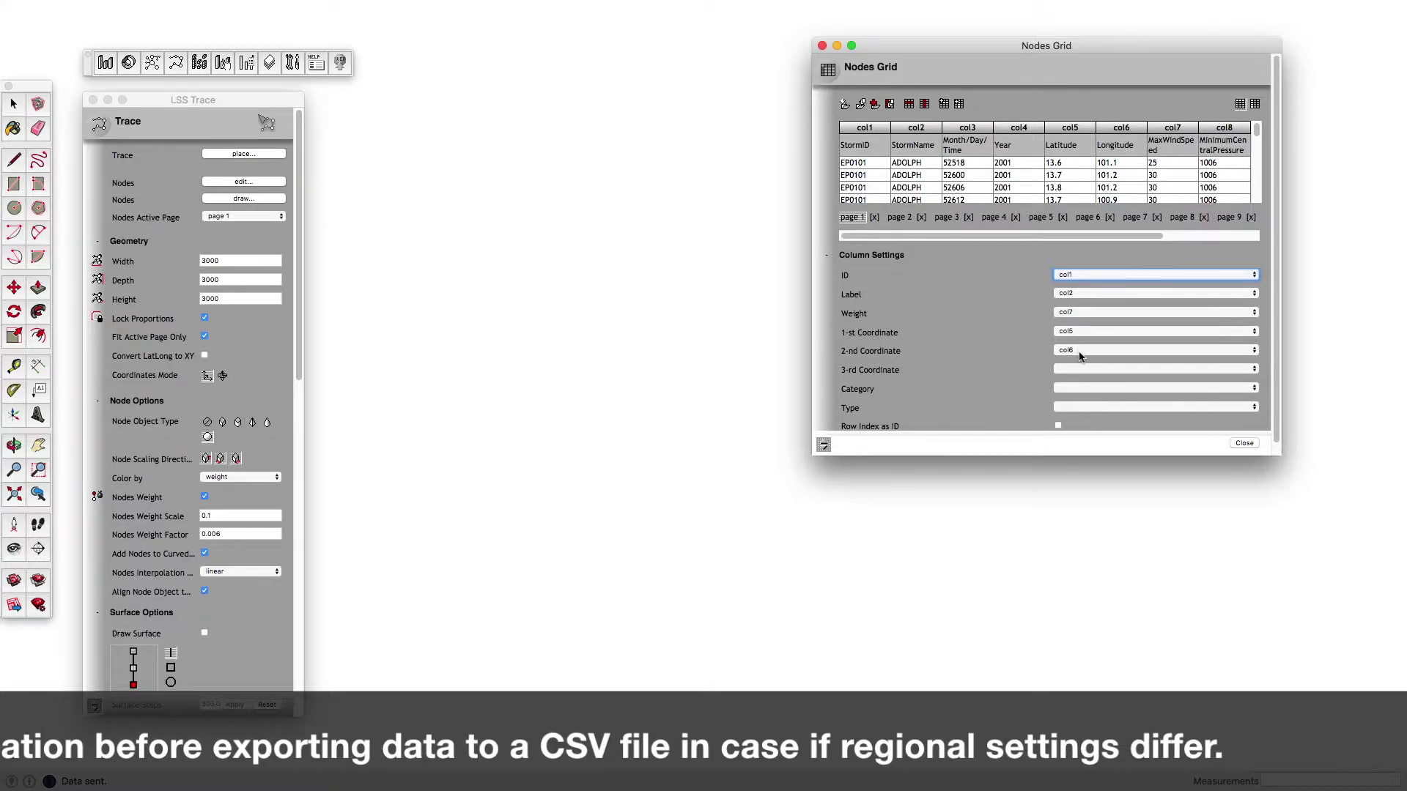
Place the trace in the model and redraw it for the ADRIAN 2005 and 2011 pages.
{"action": "left_click", "coordinate": [265, 157]}
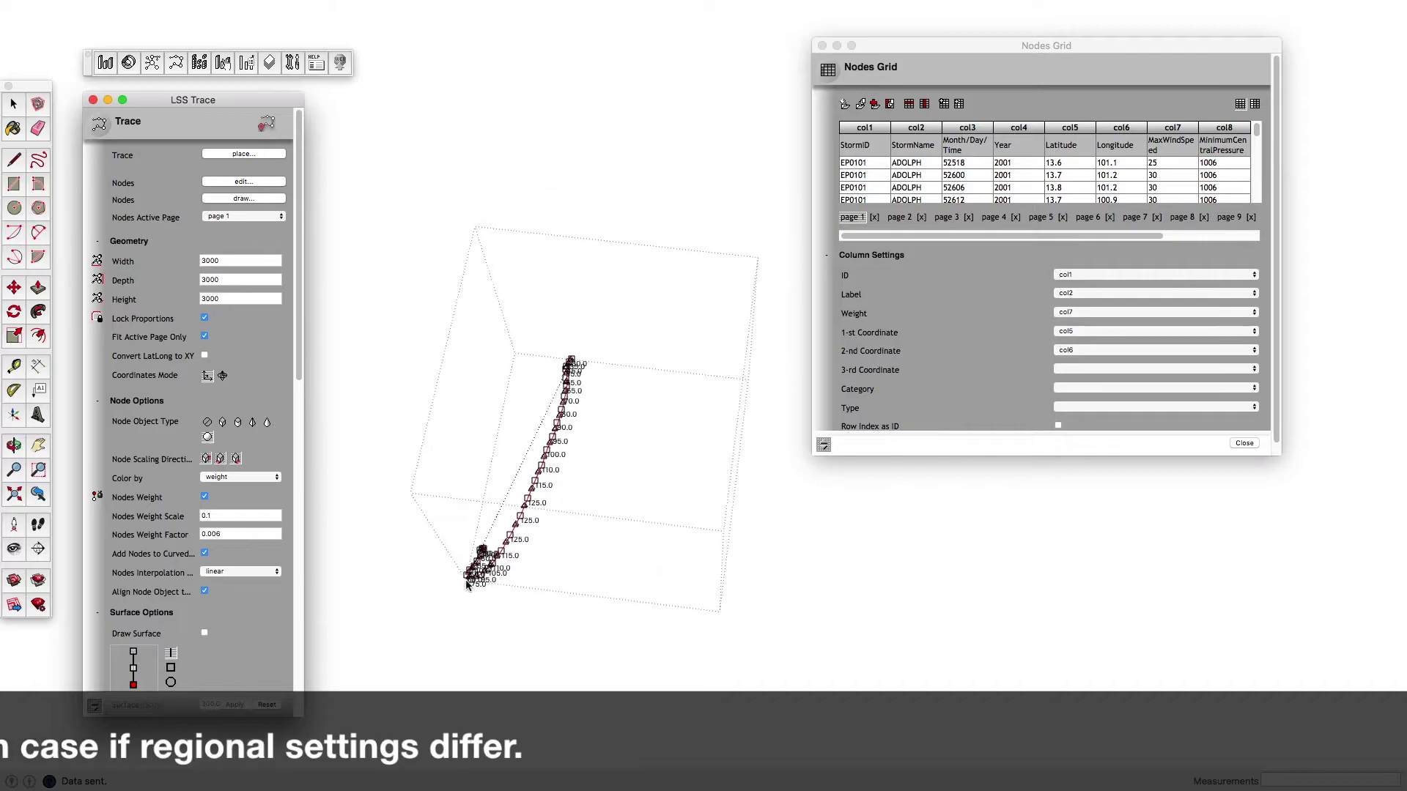
{"action": "left_click", "coordinate": [467, 584]}
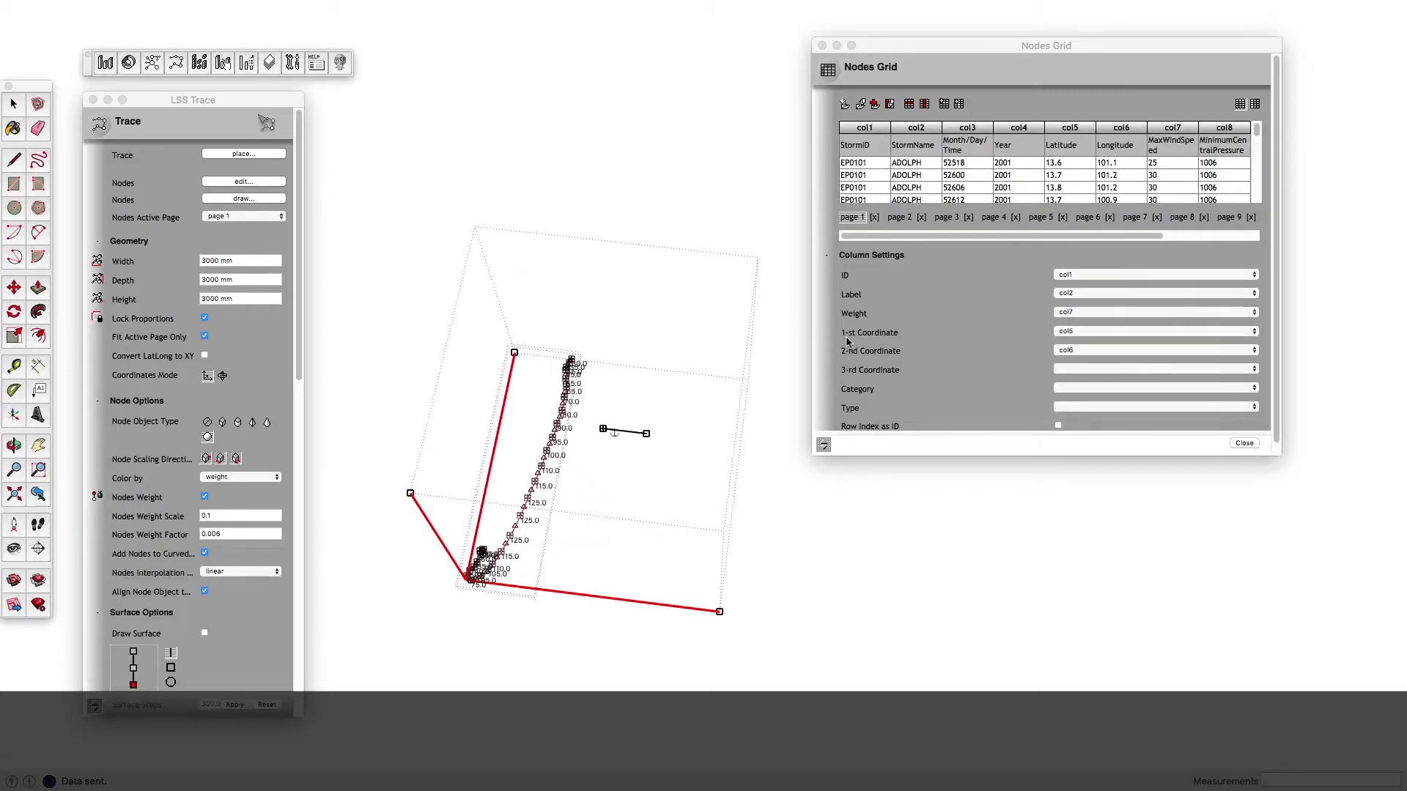
{"action": "left_click", "coordinate": [901, 218]}
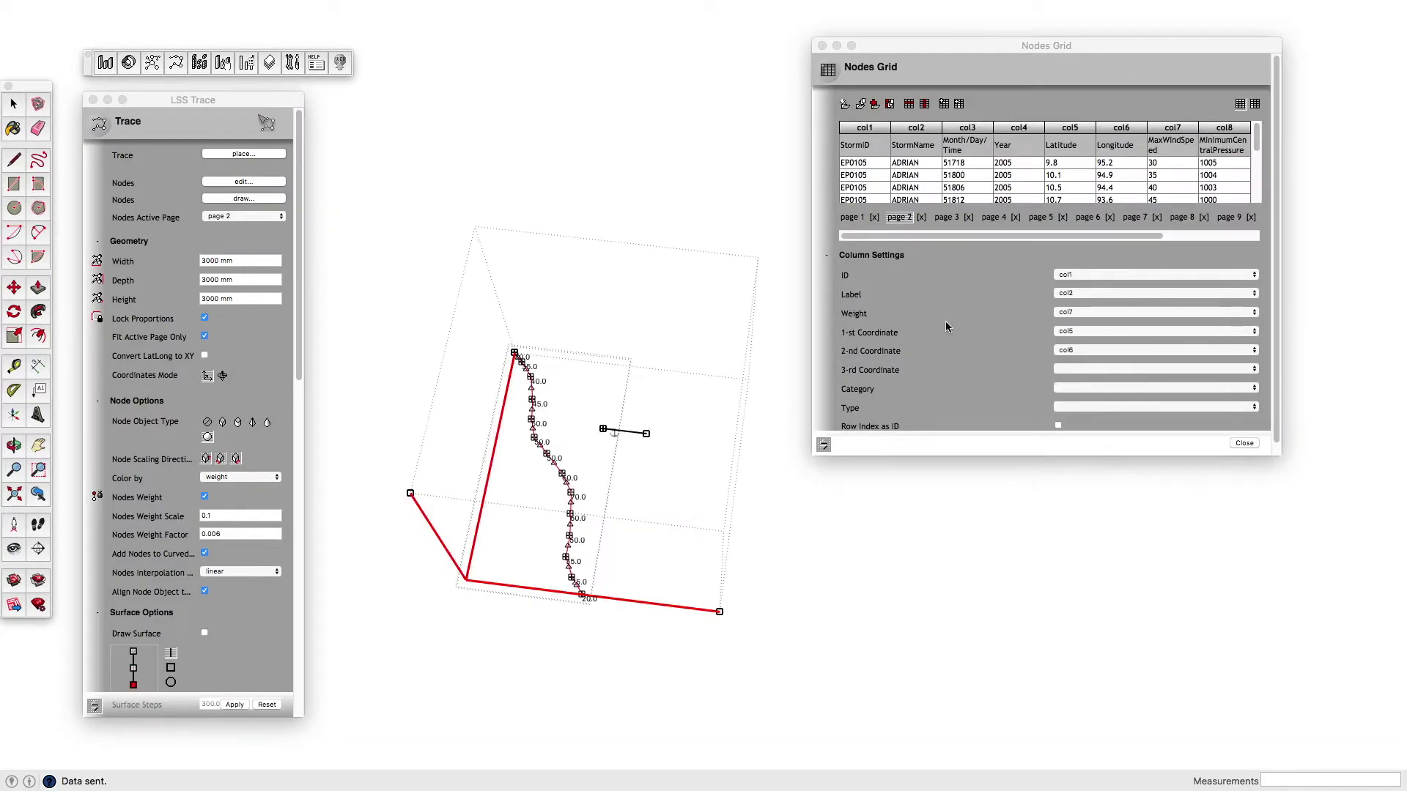
{"action": "left_click", "coordinate": [947, 217]}
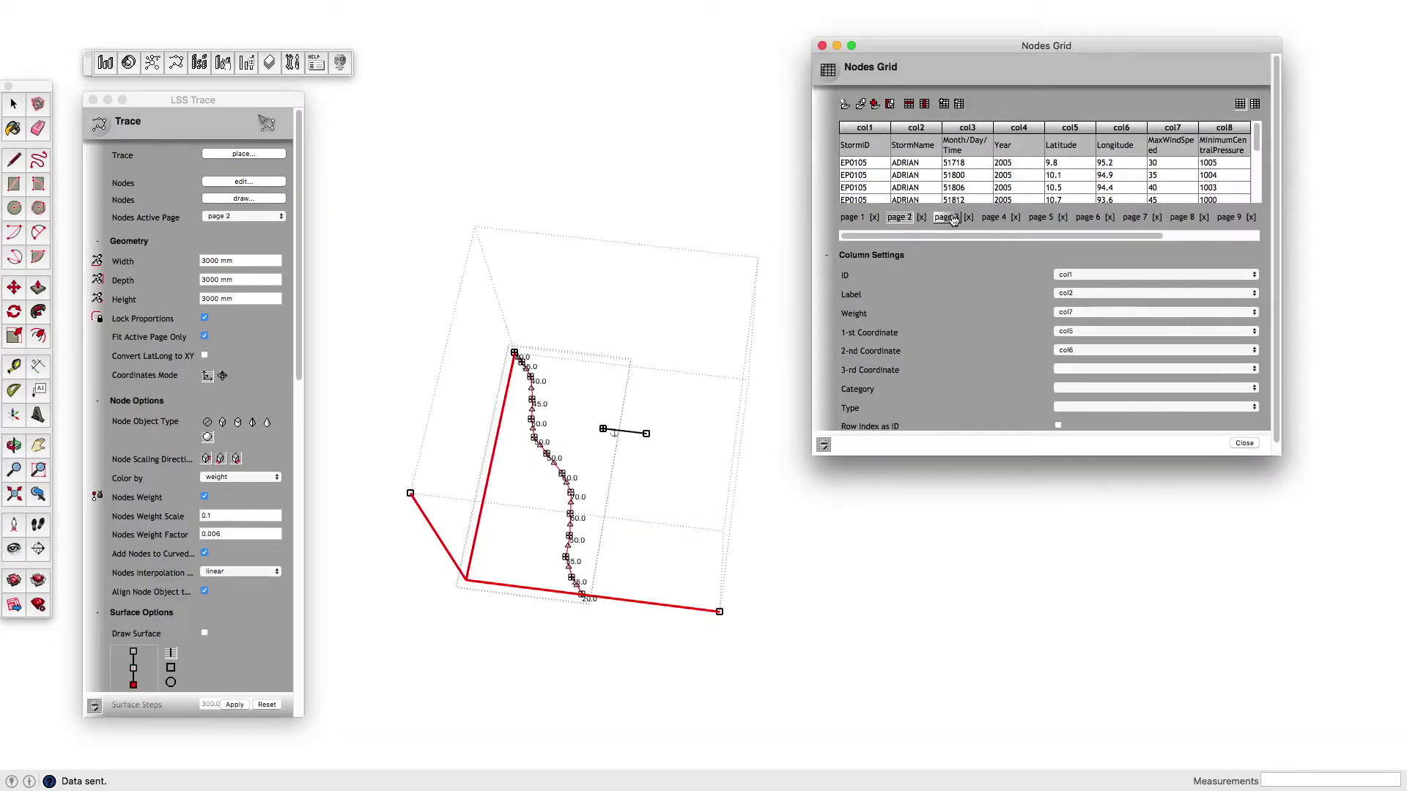
{"action": "left_click", "coordinate": [242, 705]}
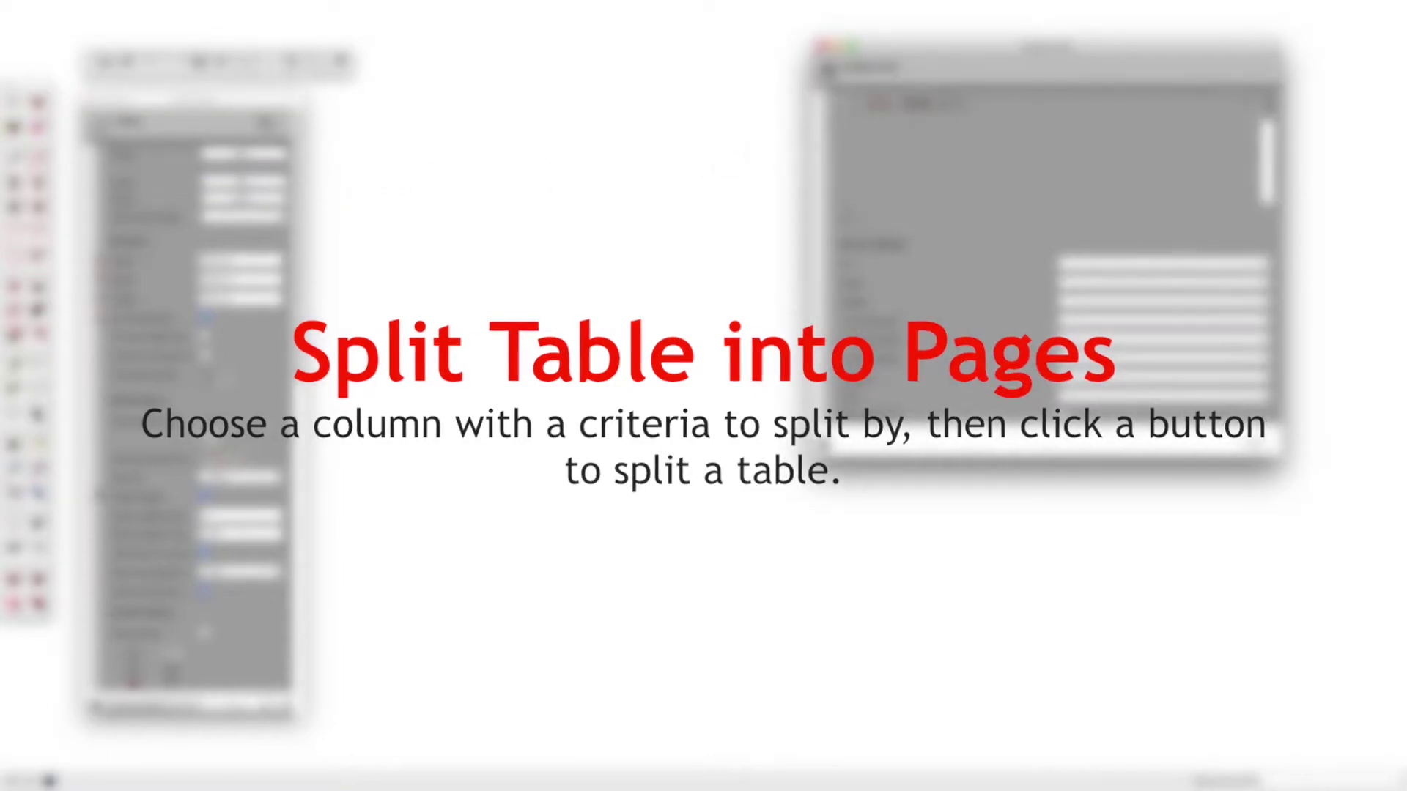
Open Tropical Cyclones 2001 2018.csv in the Nodes Grid and confirm the load.
{"action": "left_click", "coordinate": [844, 105]}
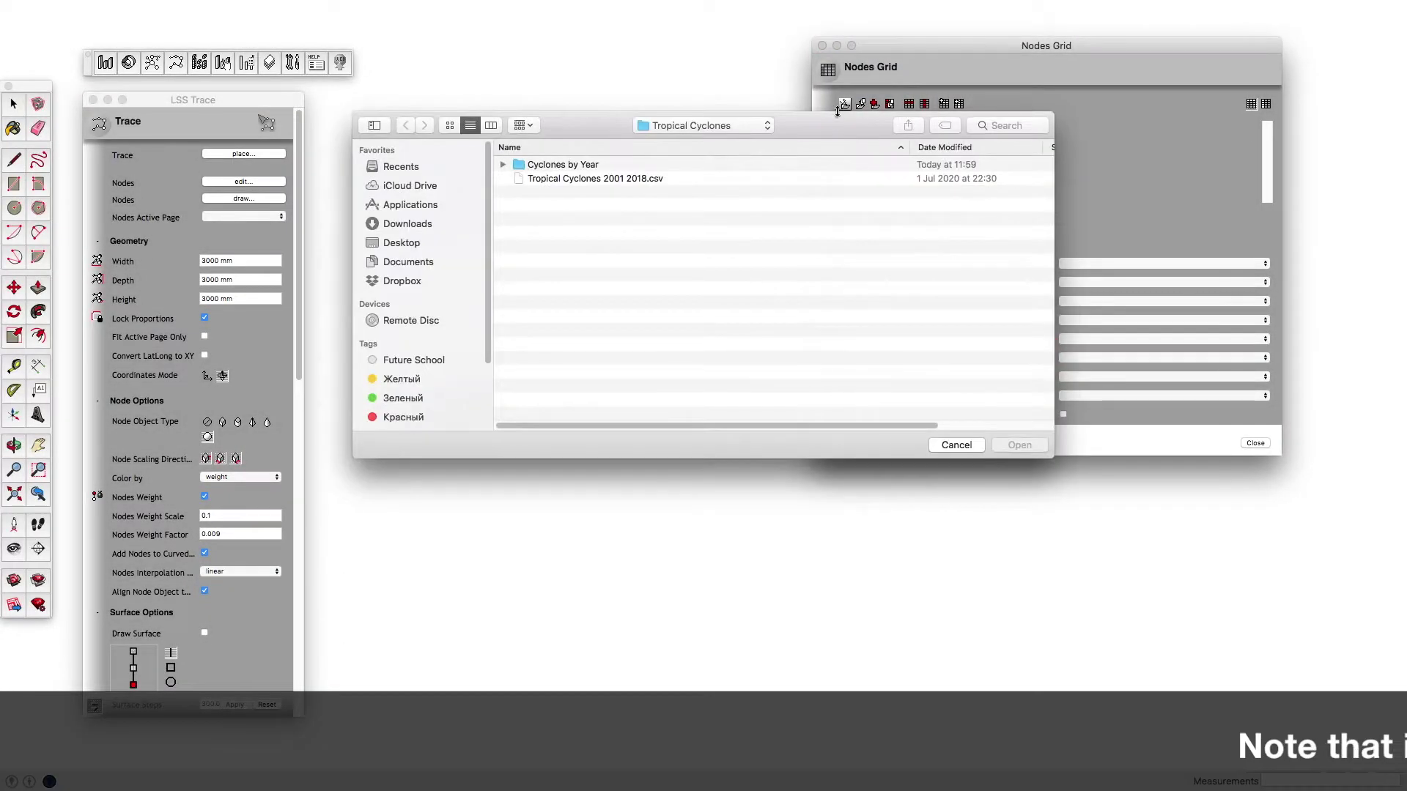
{"action": "left_click", "coordinate": [654, 179]}
{"action": "left_click", "coordinate": [1037, 444]}
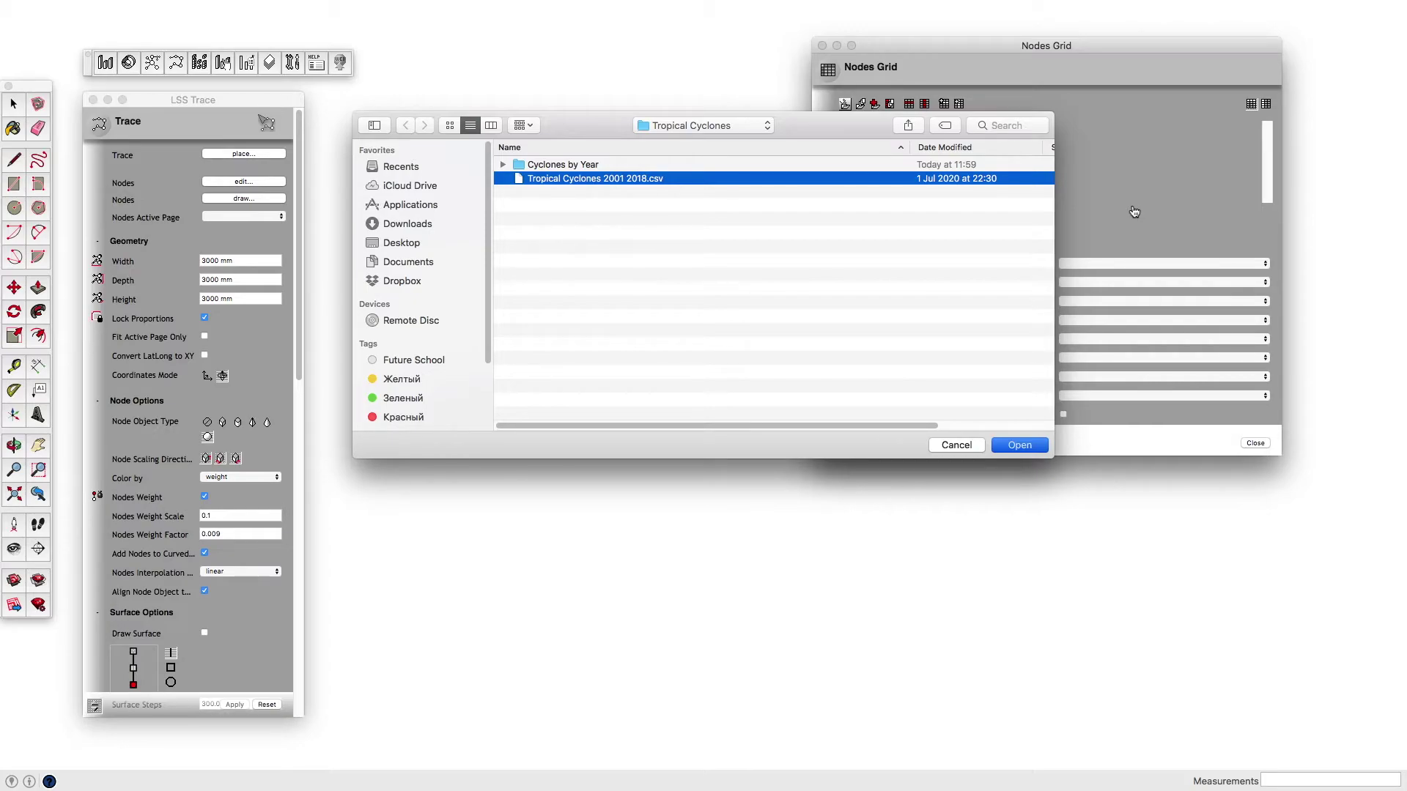
{"action": "key", "text": "Return"}
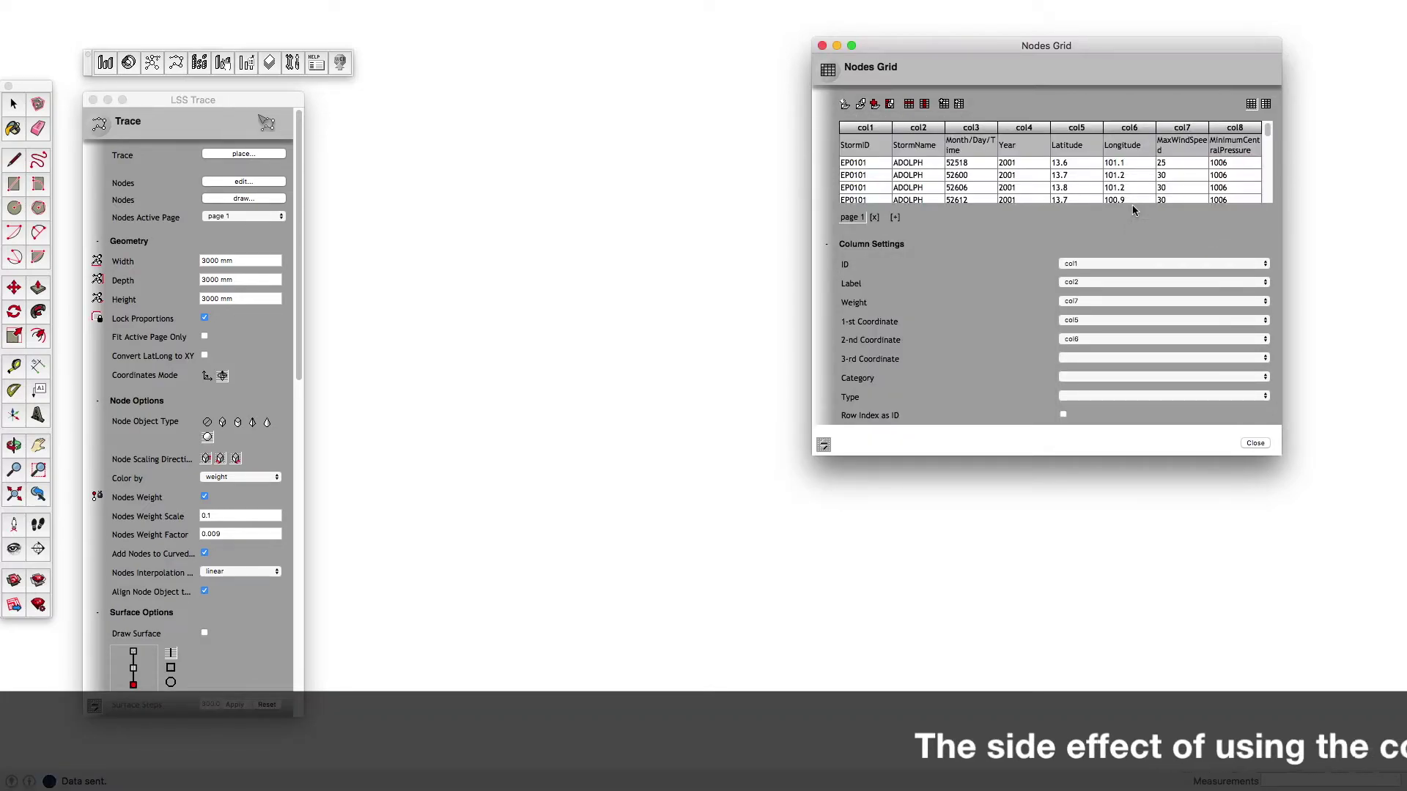
Scroll the grid down to the EP1006 ILEANA 2006 rows and pick the StormID column.
{"action": "left_click", "coordinate": [1268, 131]}
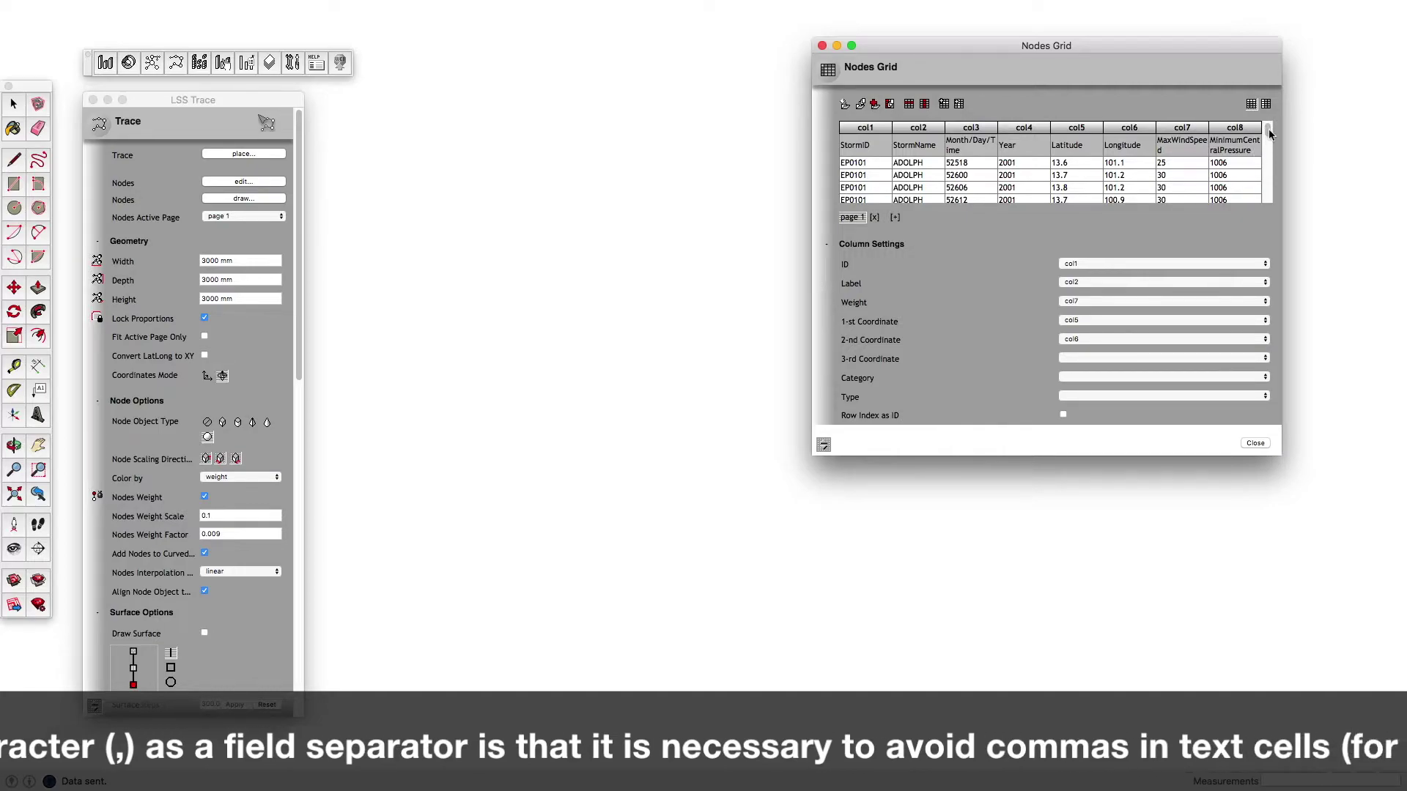
{"action": "left_click_drag", "start_coordinate": [1268, 129], "coordinate": [1270, 173]}
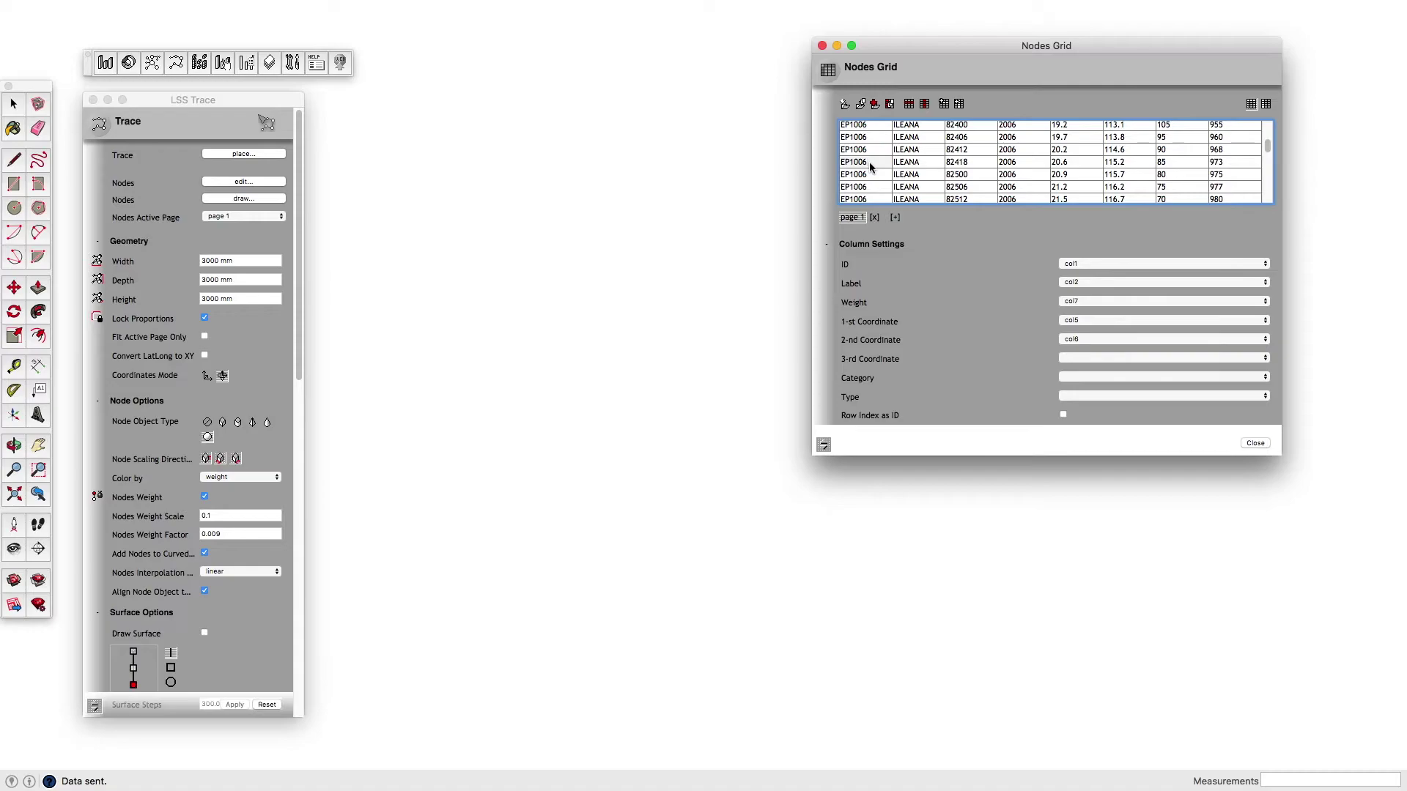
{"action": "left_click", "coordinate": [890, 105]}
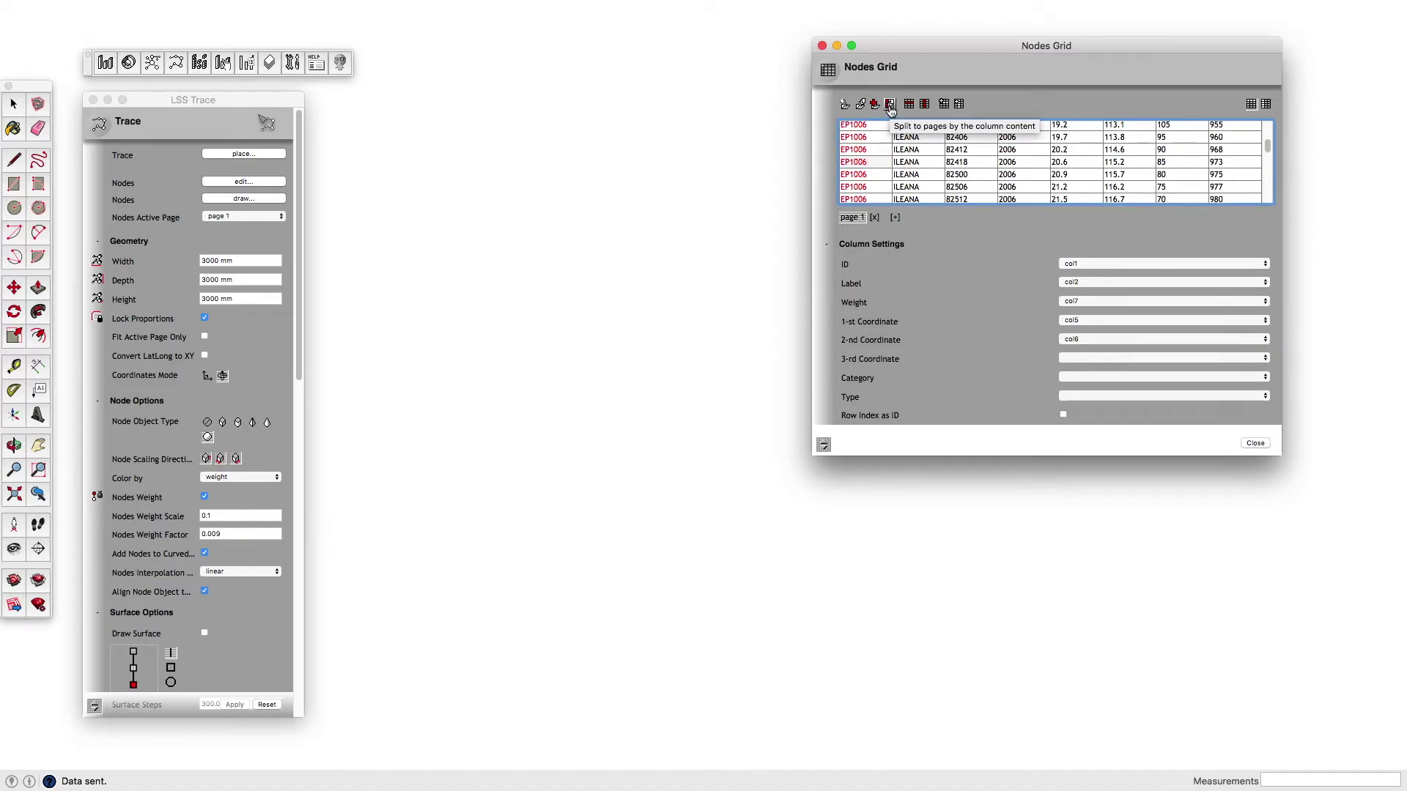
Split the combined cyclone table into per-storm pages by the StormID column.
{"action": "left_click", "coordinate": [890, 105]}
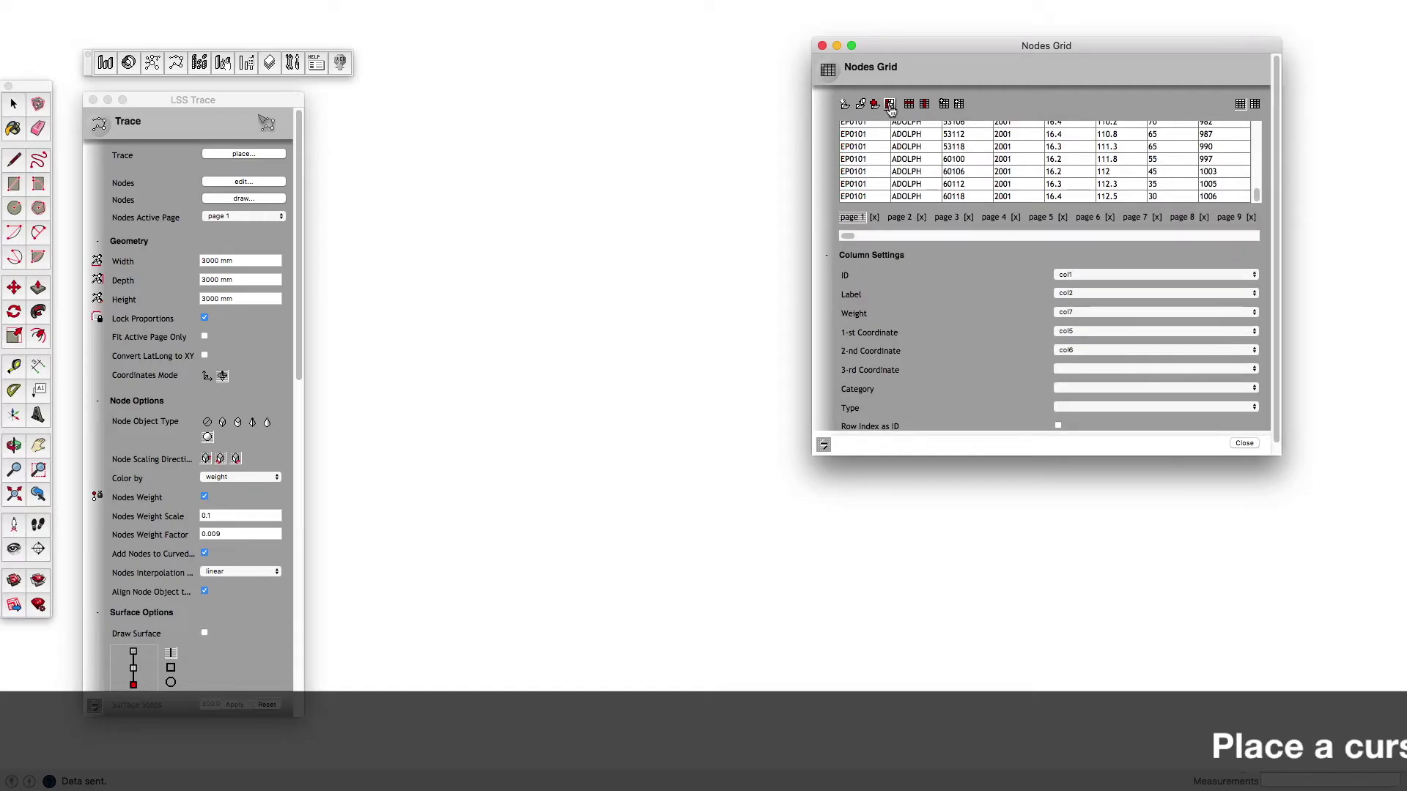
{"action": "left_click_drag", "start_coordinate": [855, 236], "coordinate": [1252, 242]}
{"action": "left_click_drag", "start_coordinate": [1260, 241], "coordinate": [842, 235]}
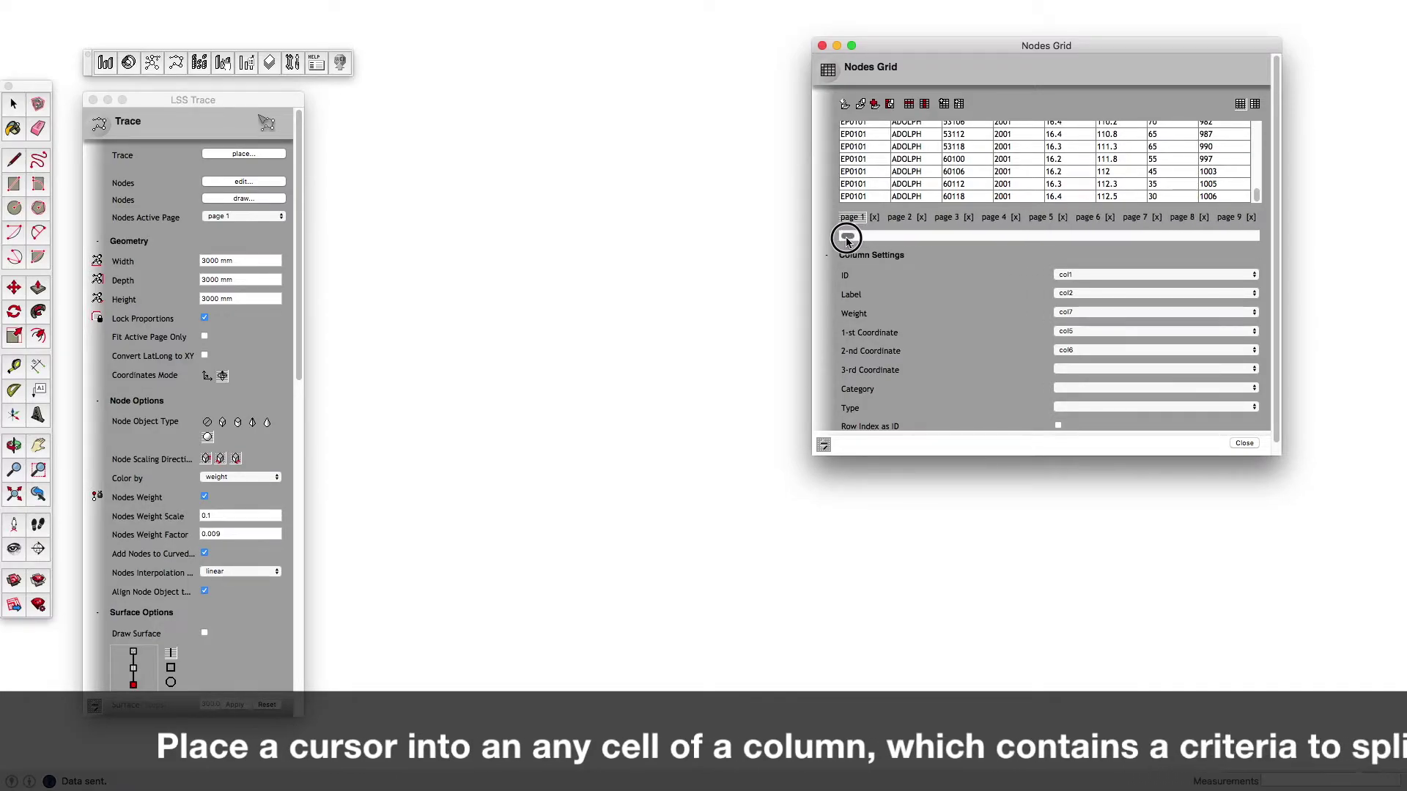
{"action": "left_click_drag", "start_coordinate": [1257, 199], "coordinate": [1254, 124]}
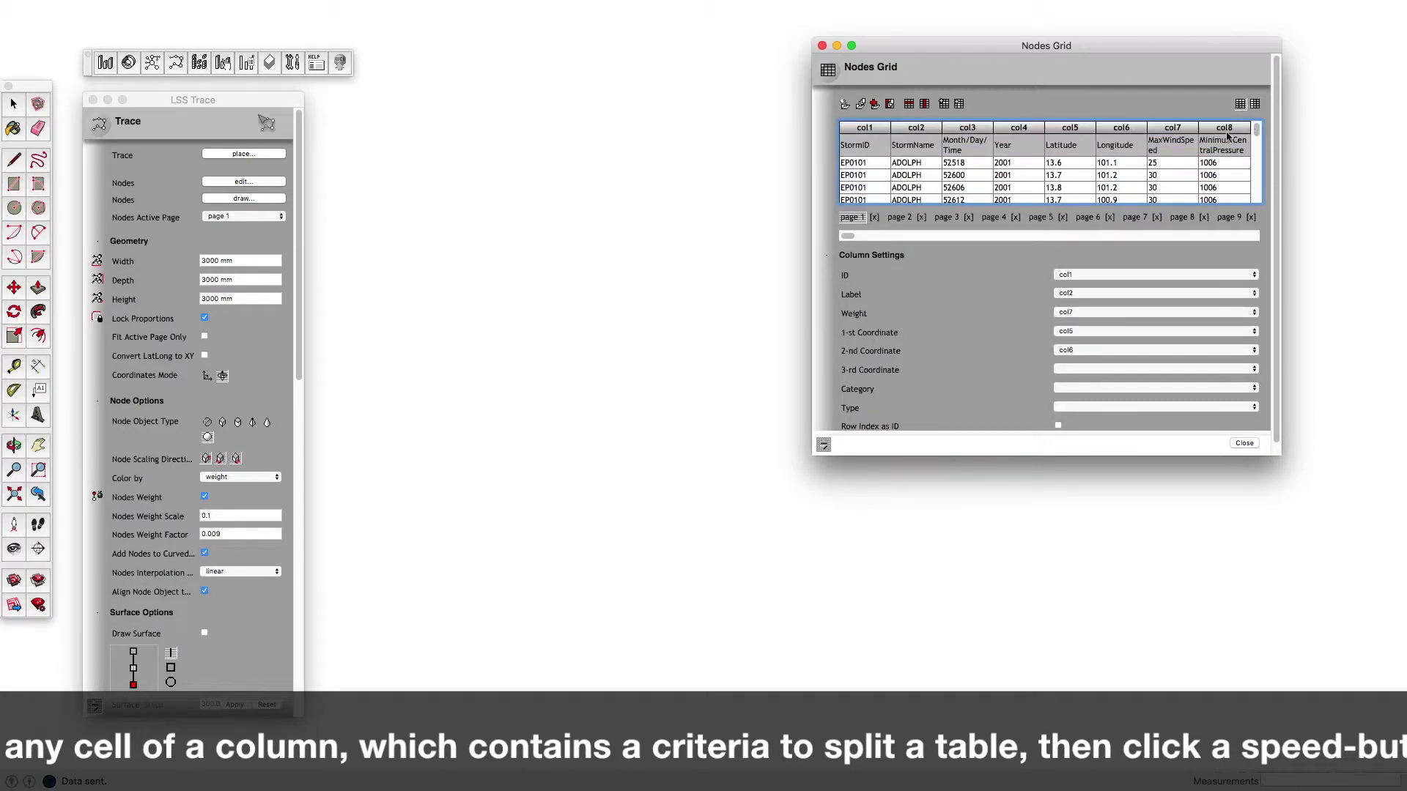
Check the BARBARA, COSME and ERICK pages, then return to ADOLPH 2001.
{"action": "left_click", "coordinate": [902, 218]}
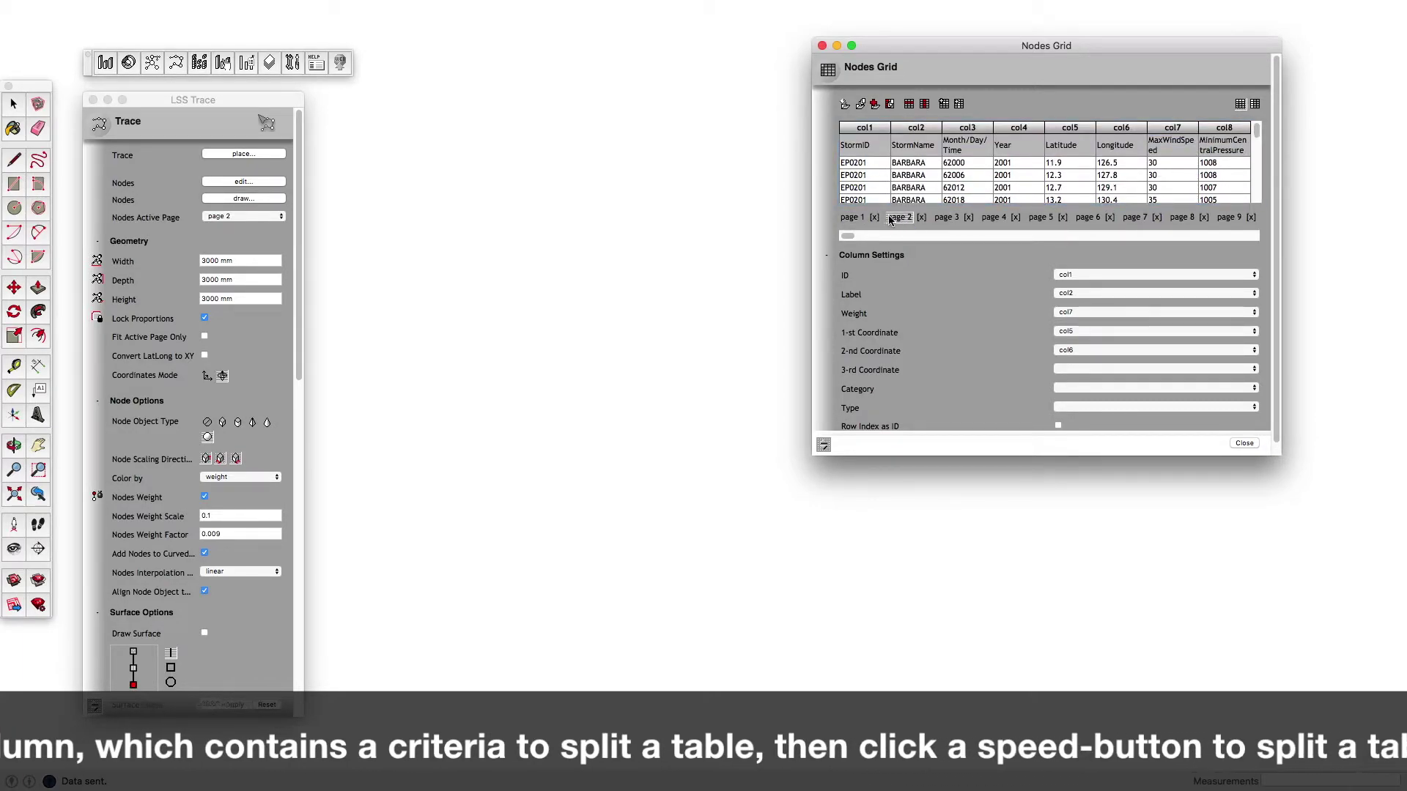
{"action": "left_click", "coordinate": [945, 218]}
{"action": "left_click", "coordinate": [995, 218]}
{"action": "left_click", "coordinate": [852, 219]}
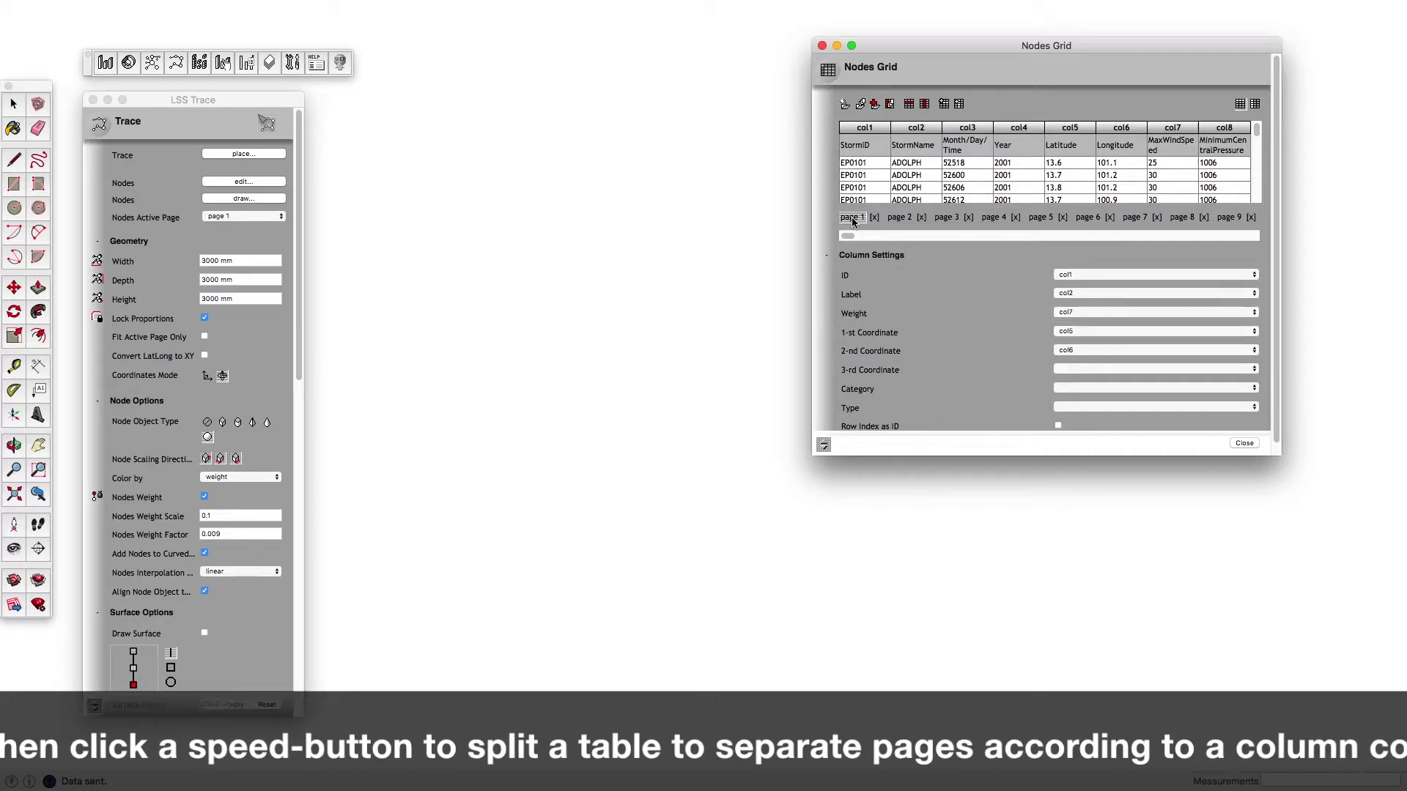
Set the trace width, depth and height to 12800 each.
{"action": "left_click", "coordinate": [249, 260]}
{"action": "left_click_drag", "start_coordinate": [250, 260], "coordinate": [189, 262]}
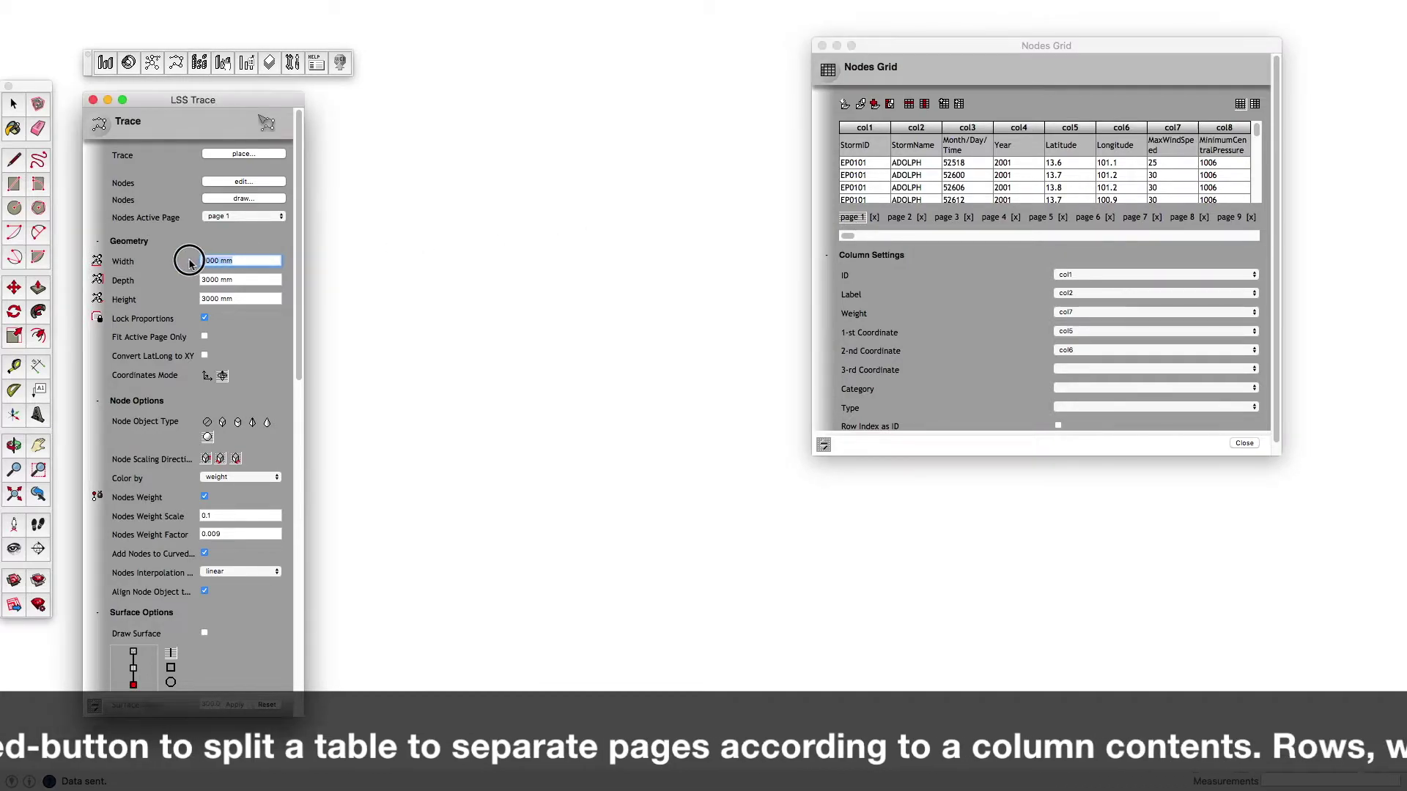
{"action": "type", "text": "12800"}
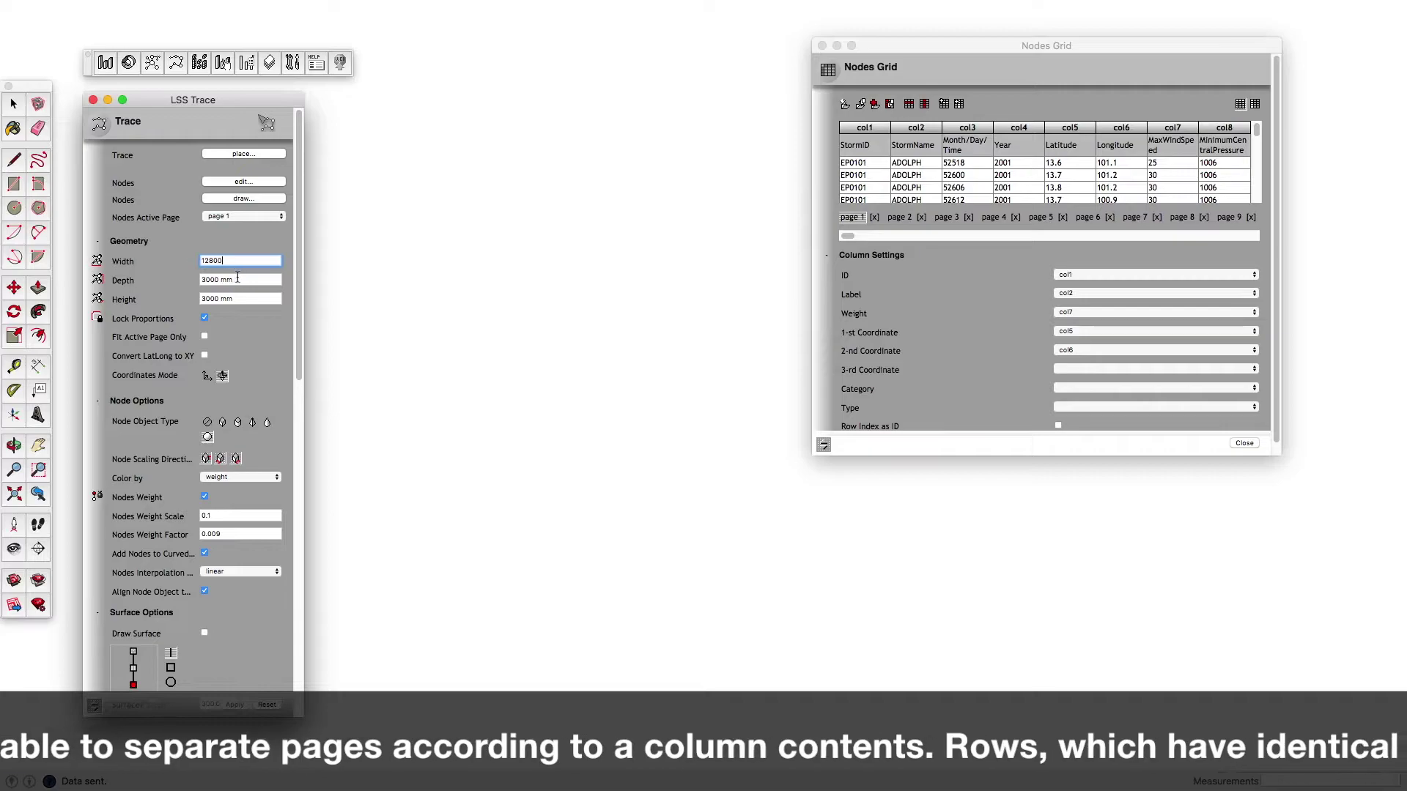
{"action": "left_click_drag", "start_coordinate": [237, 277], "coordinate": [183, 283]}
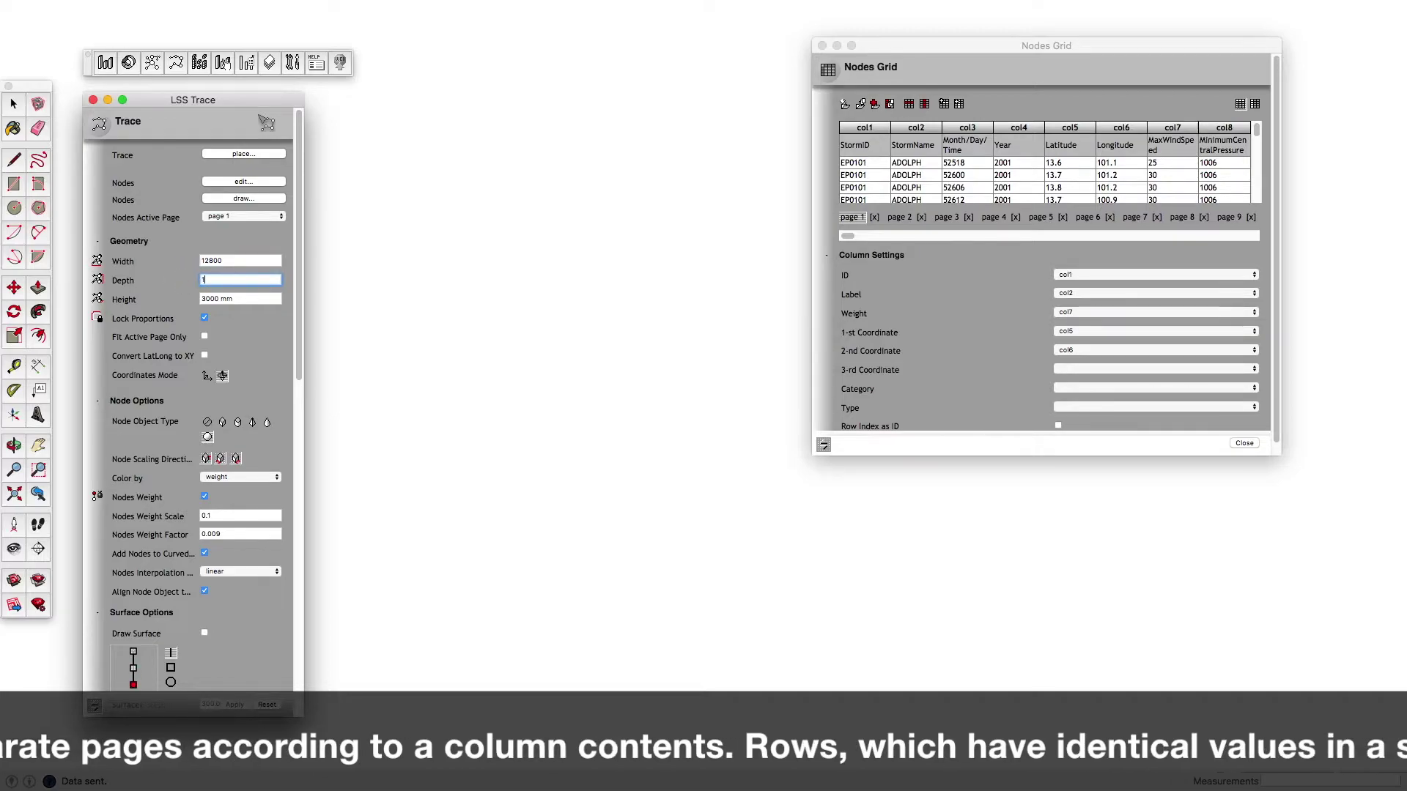
{"action": "left_click_drag", "start_coordinate": [243, 302], "coordinate": [176, 300]}
{"action": "type", "text": "12800"}
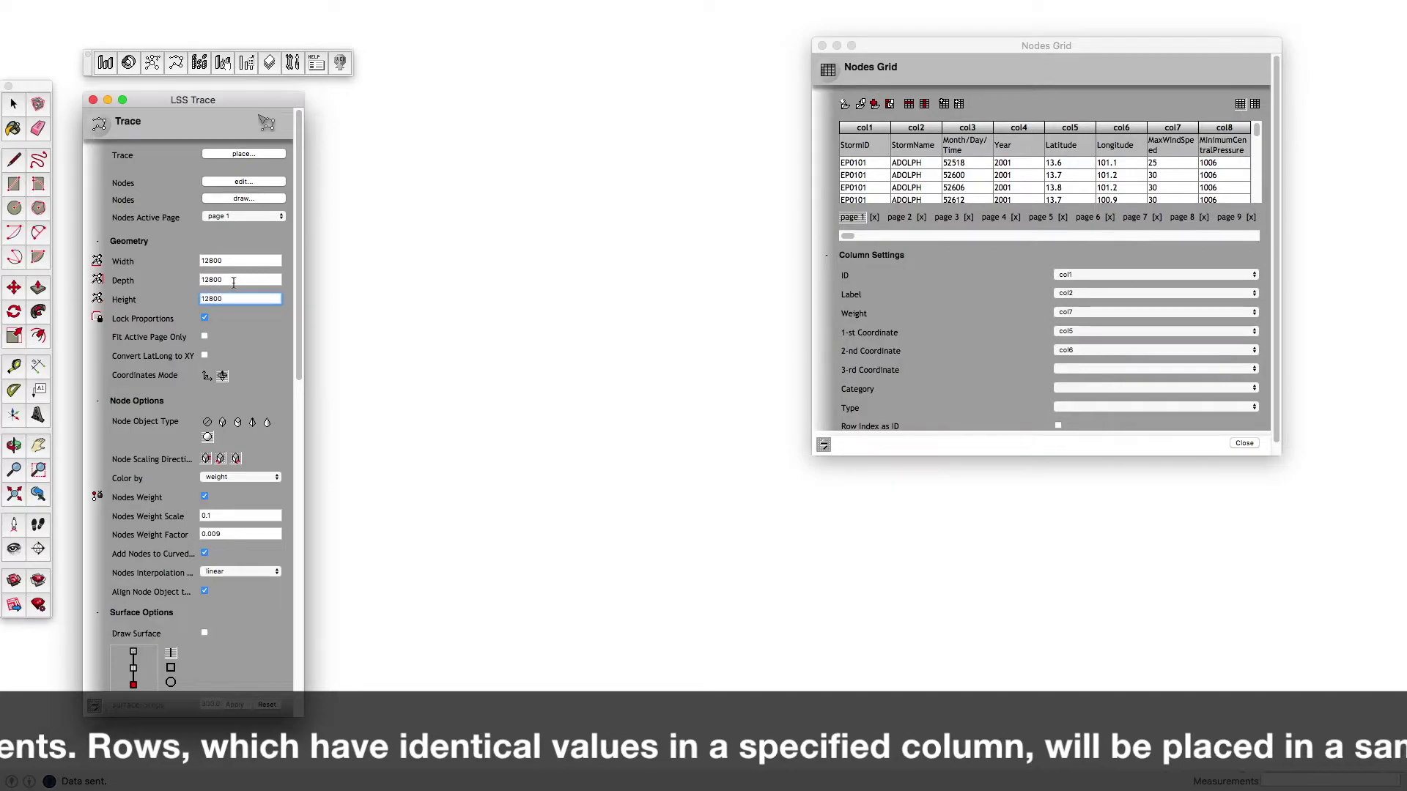
{"action": "left_click", "coordinate": [233, 282]}
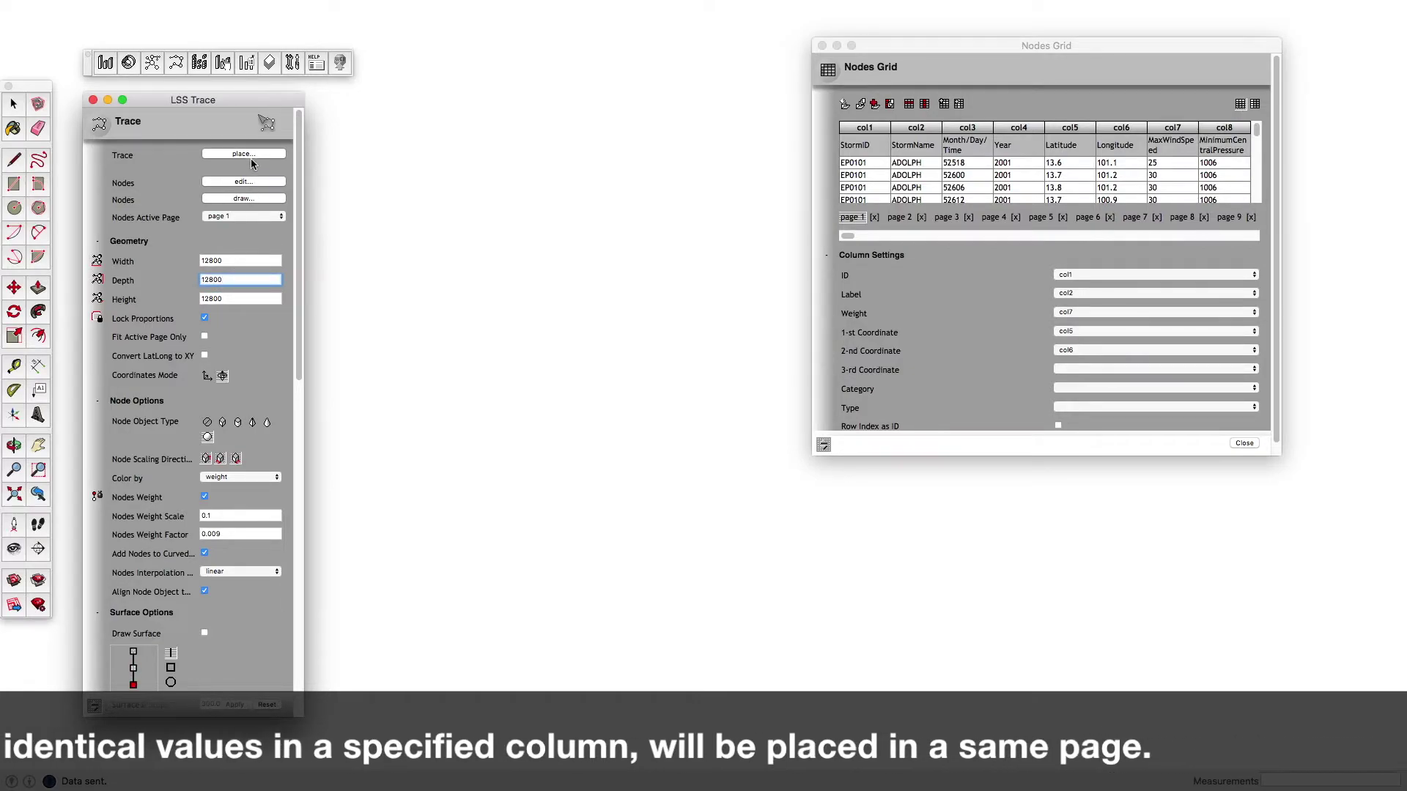
{"action": "left_click", "coordinate": [251, 155]}
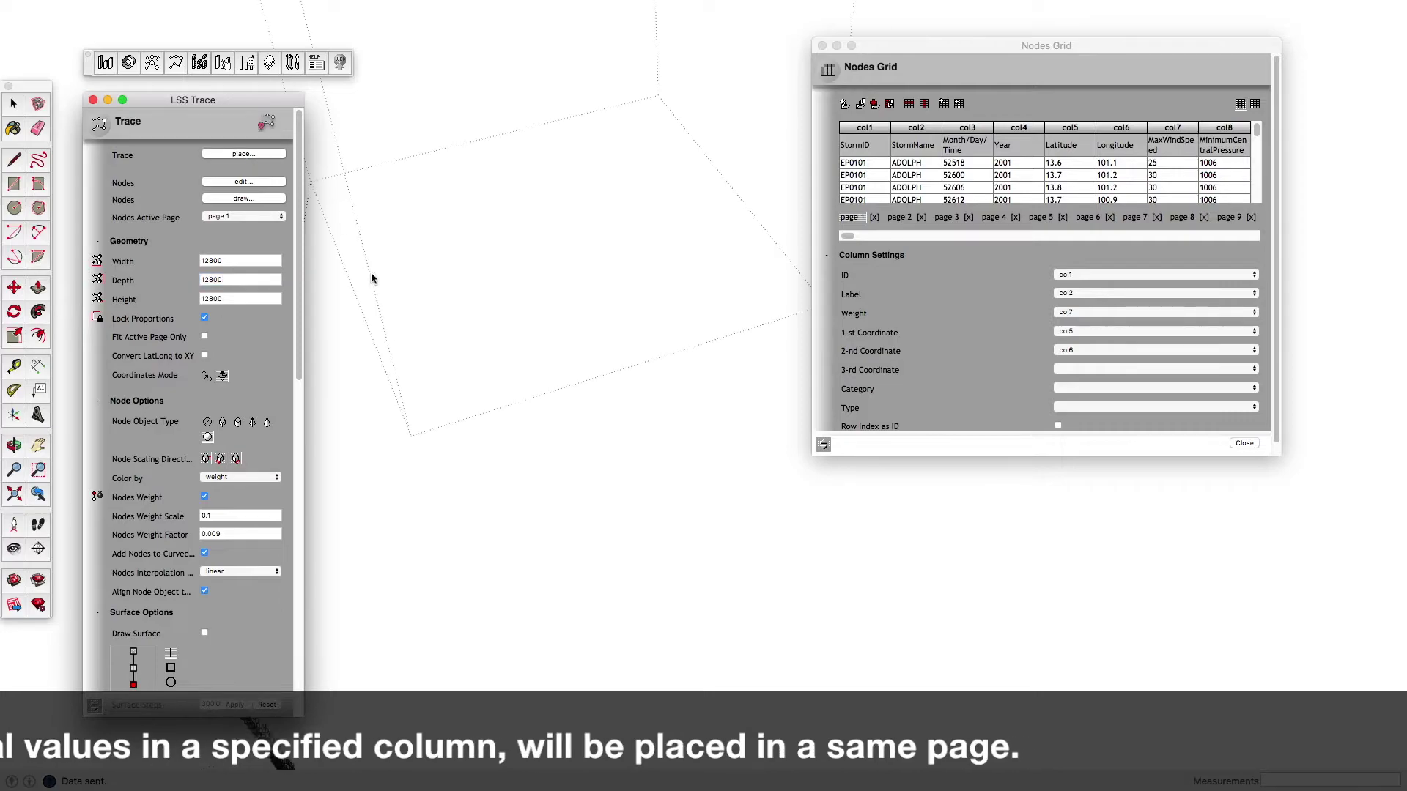
Fix the 12800 trace box in the model, close the Nodes Grid, and place page 1's track.
{"action": "left_click", "coordinate": [420, 429]}
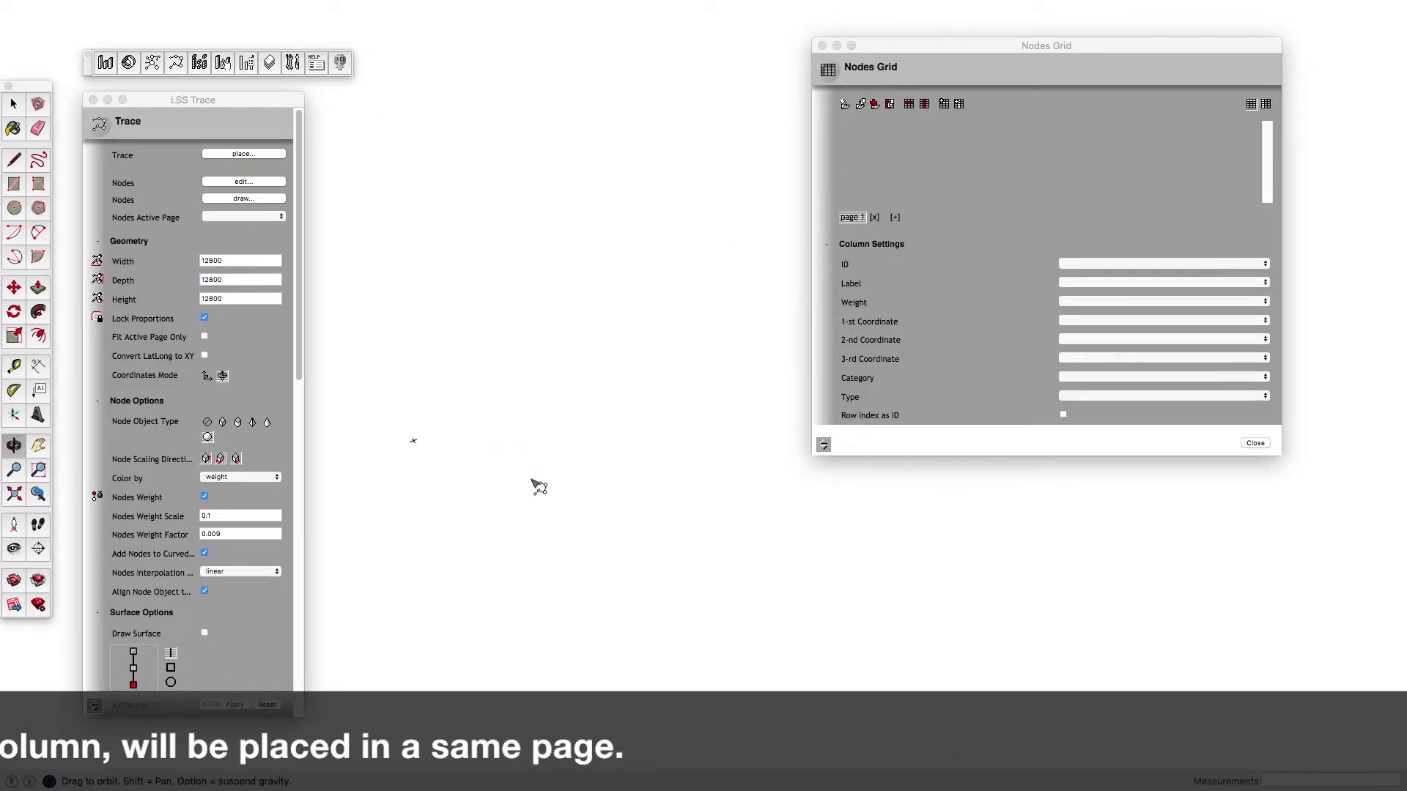
{"action": "left_click", "coordinate": [822, 46]}
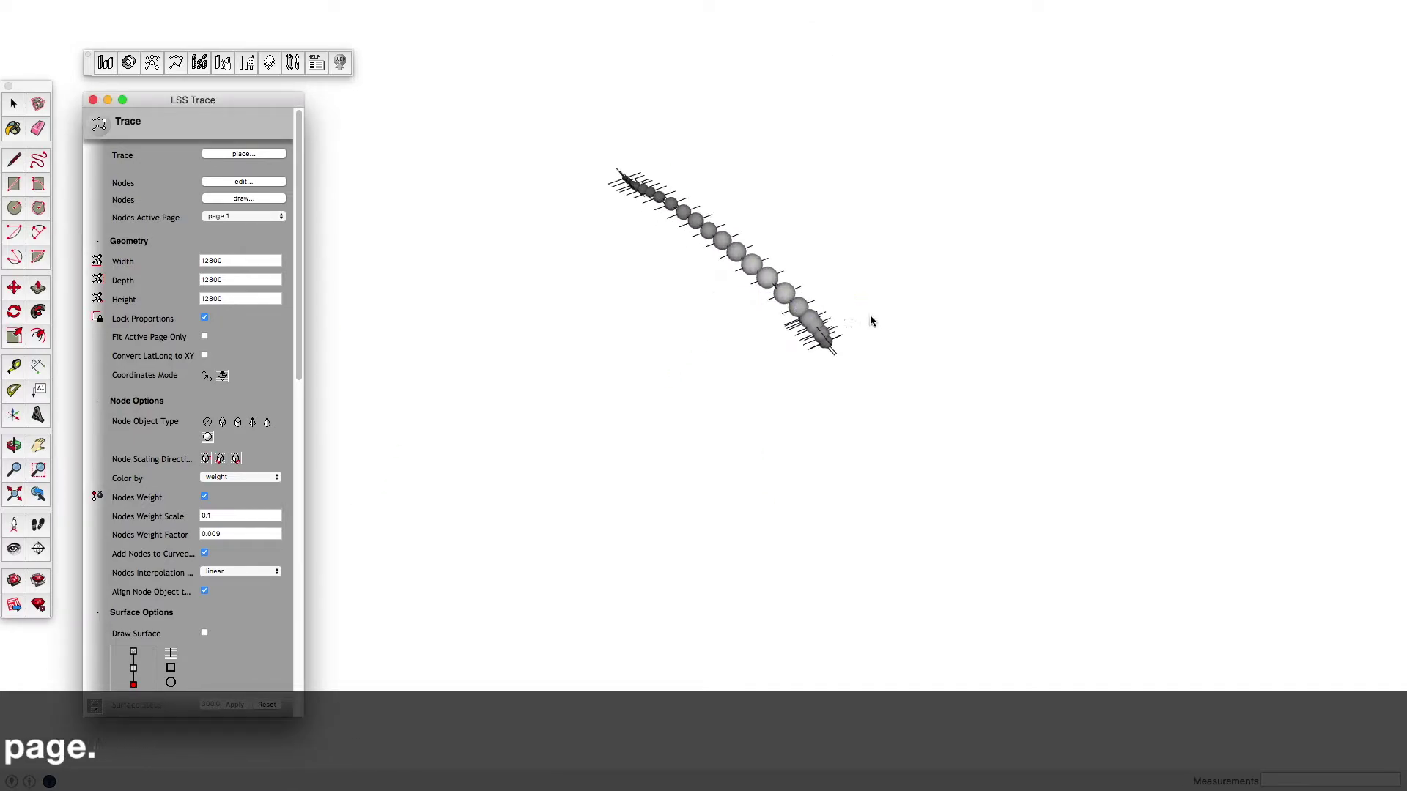
{"action": "key", "text": "o"}
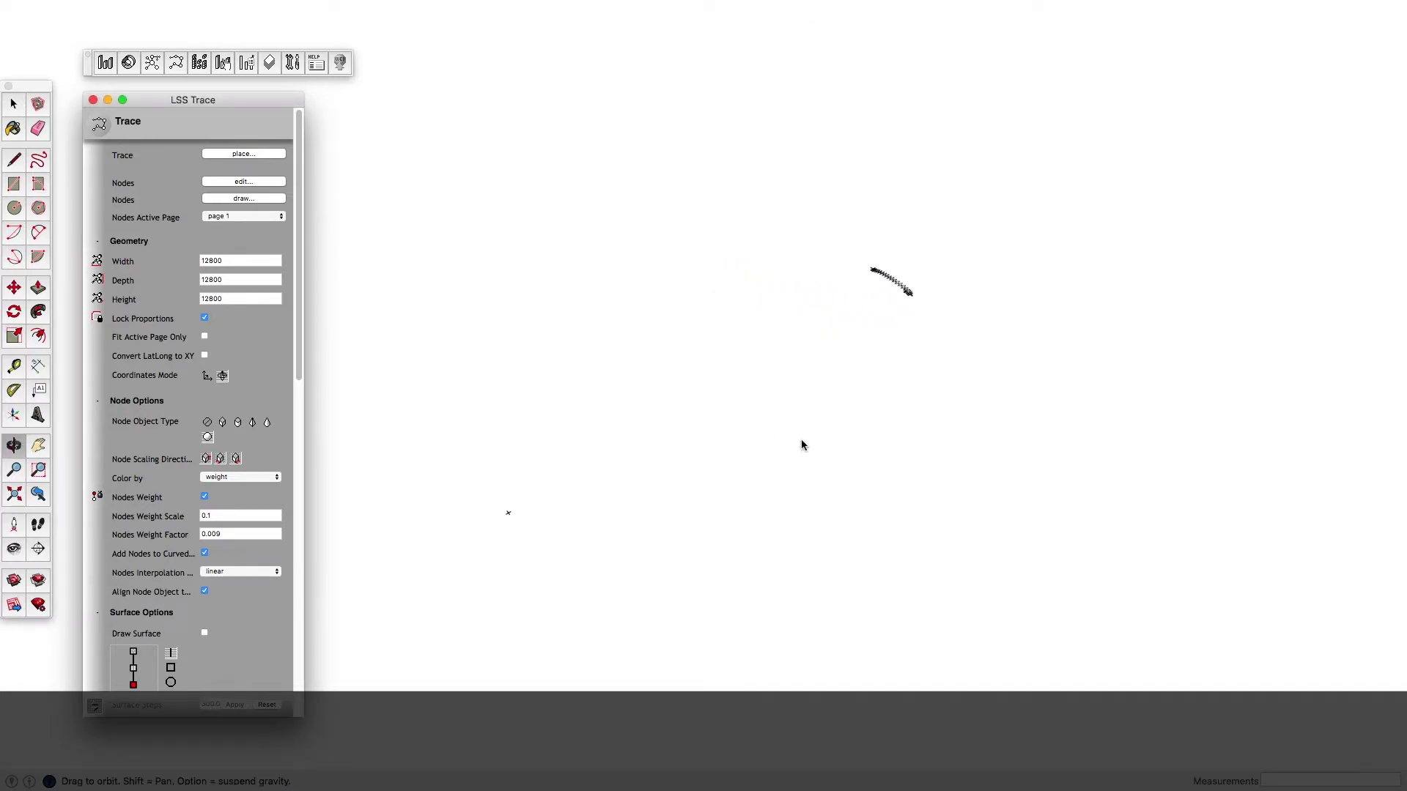
{"action": "left_click", "coordinate": [268, 62]}
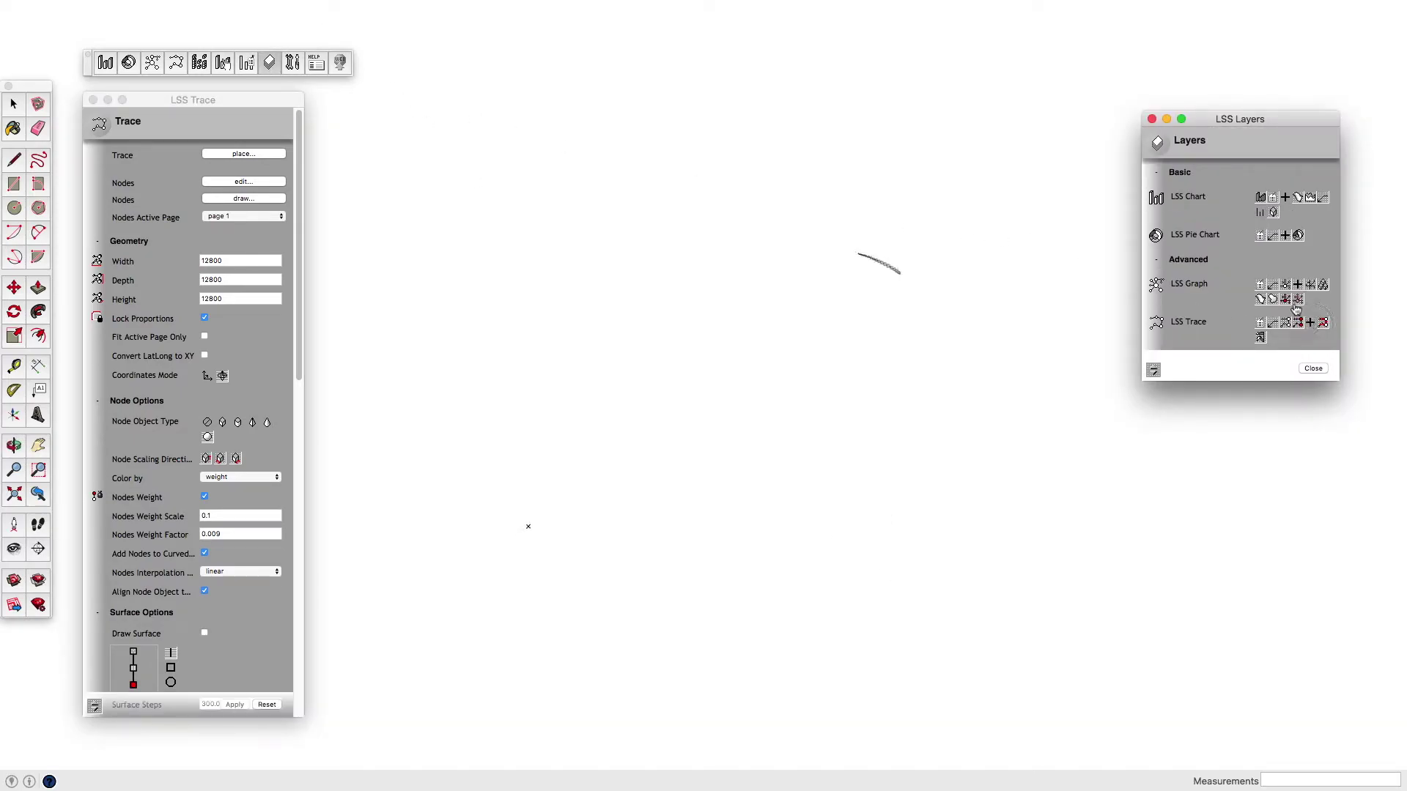
{"action": "left_click", "coordinate": [1152, 118]}
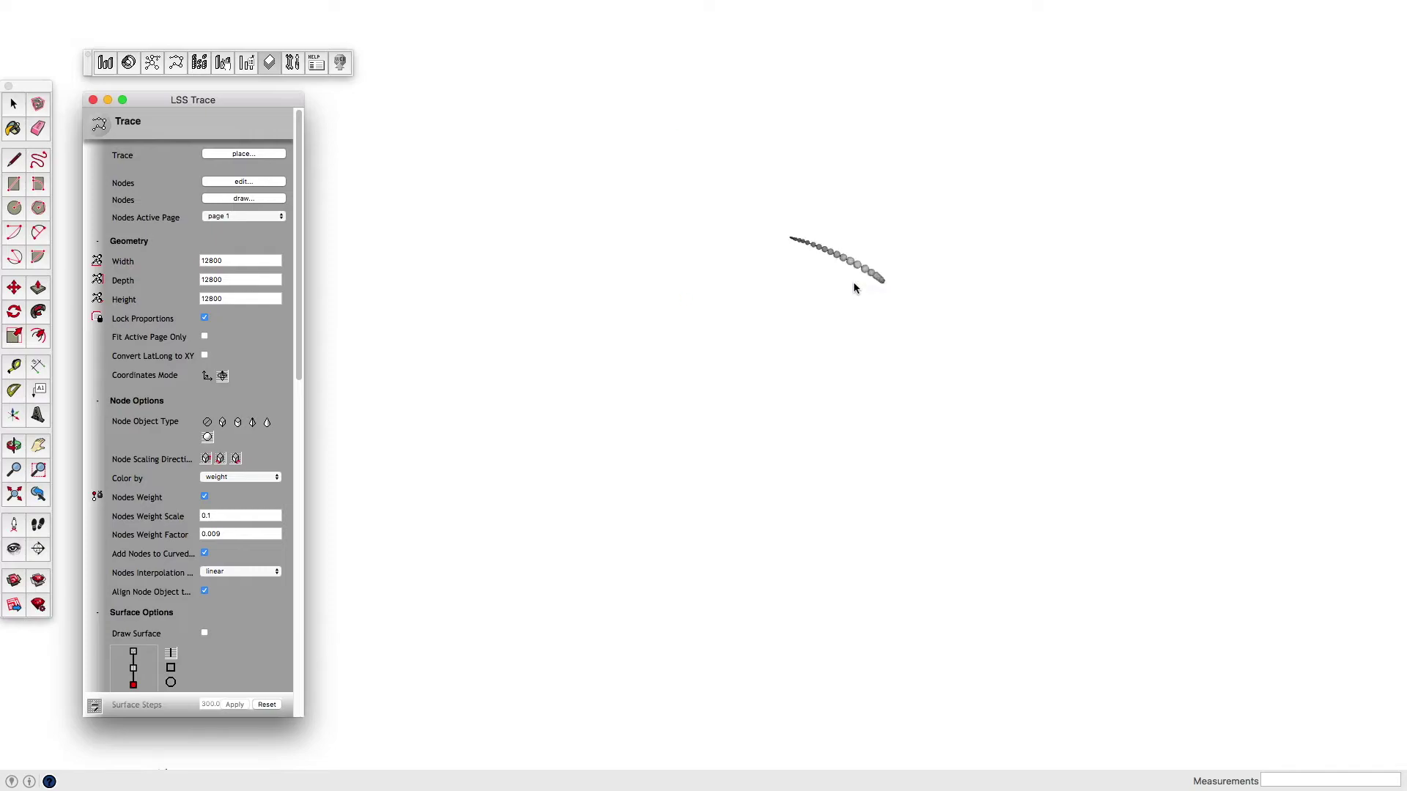
{"action": "left_click", "coordinate": [1009, 315]}
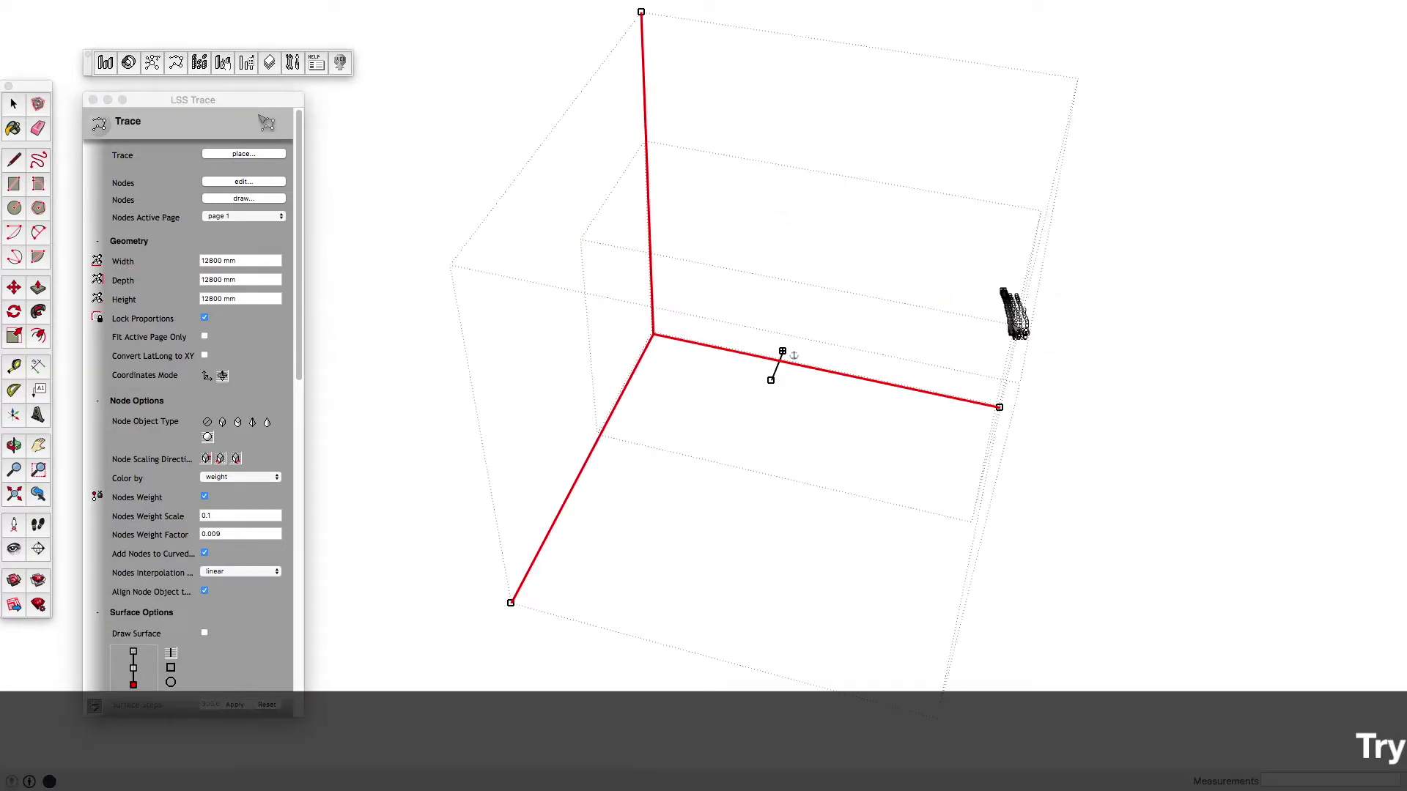
Set the trace's Display Pages to 1-100 so all those cyclone pages plot together.
{"action": "left_click_drag", "start_coordinate": [300, 363], "coordinate": [304, 696]}
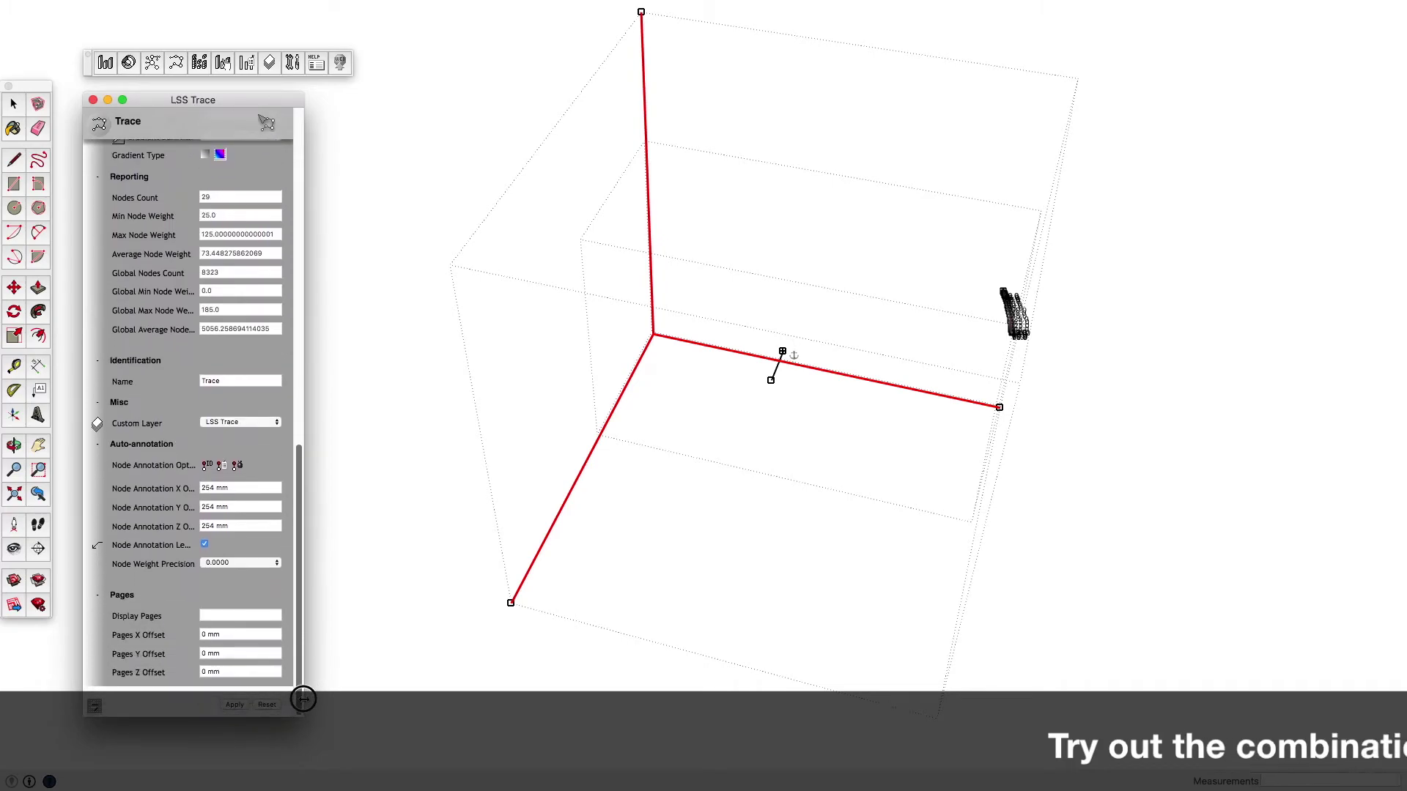
{"action": "left_click", "coordinate": [235, 617]}
{"action": "type", "text": "1-"}
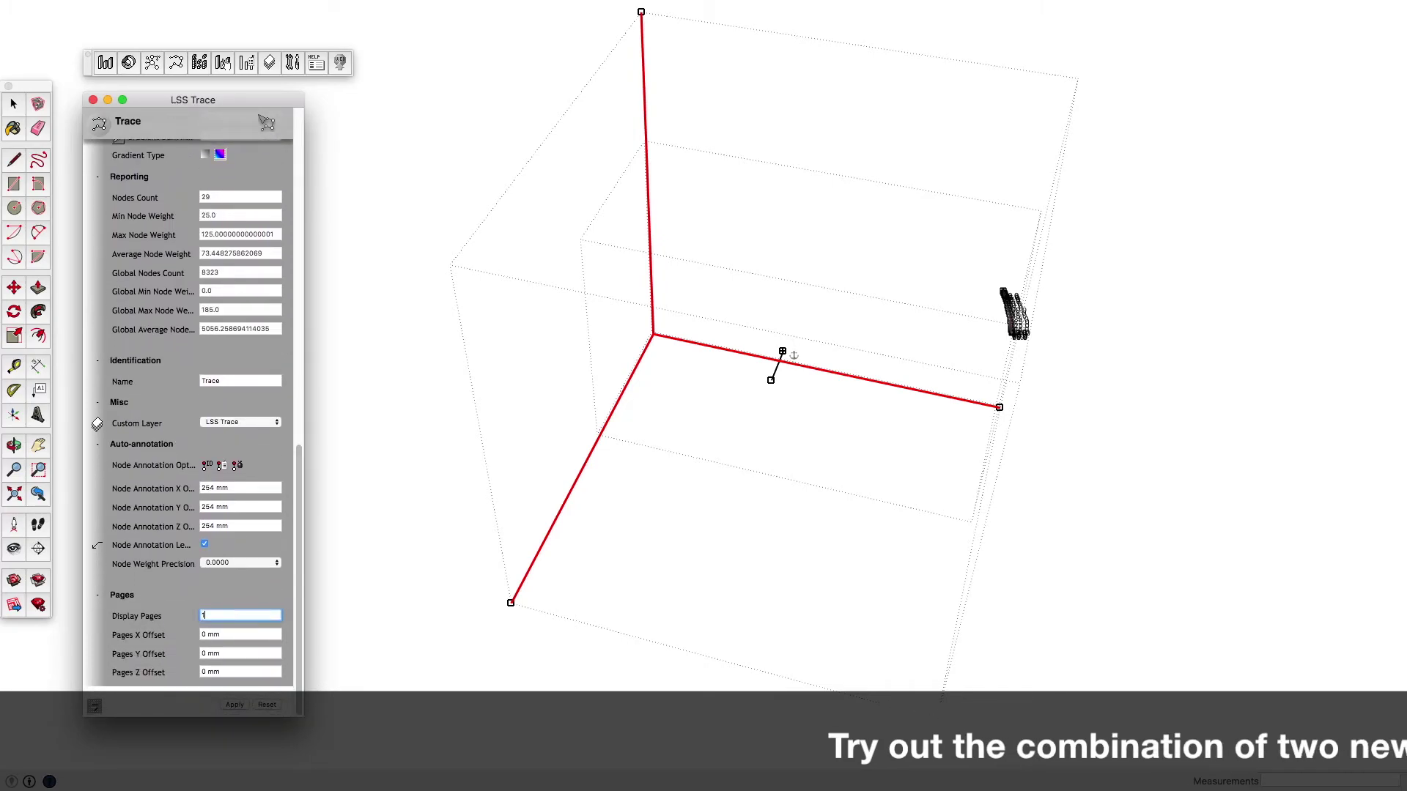
{"action": "type", "text": "100"}
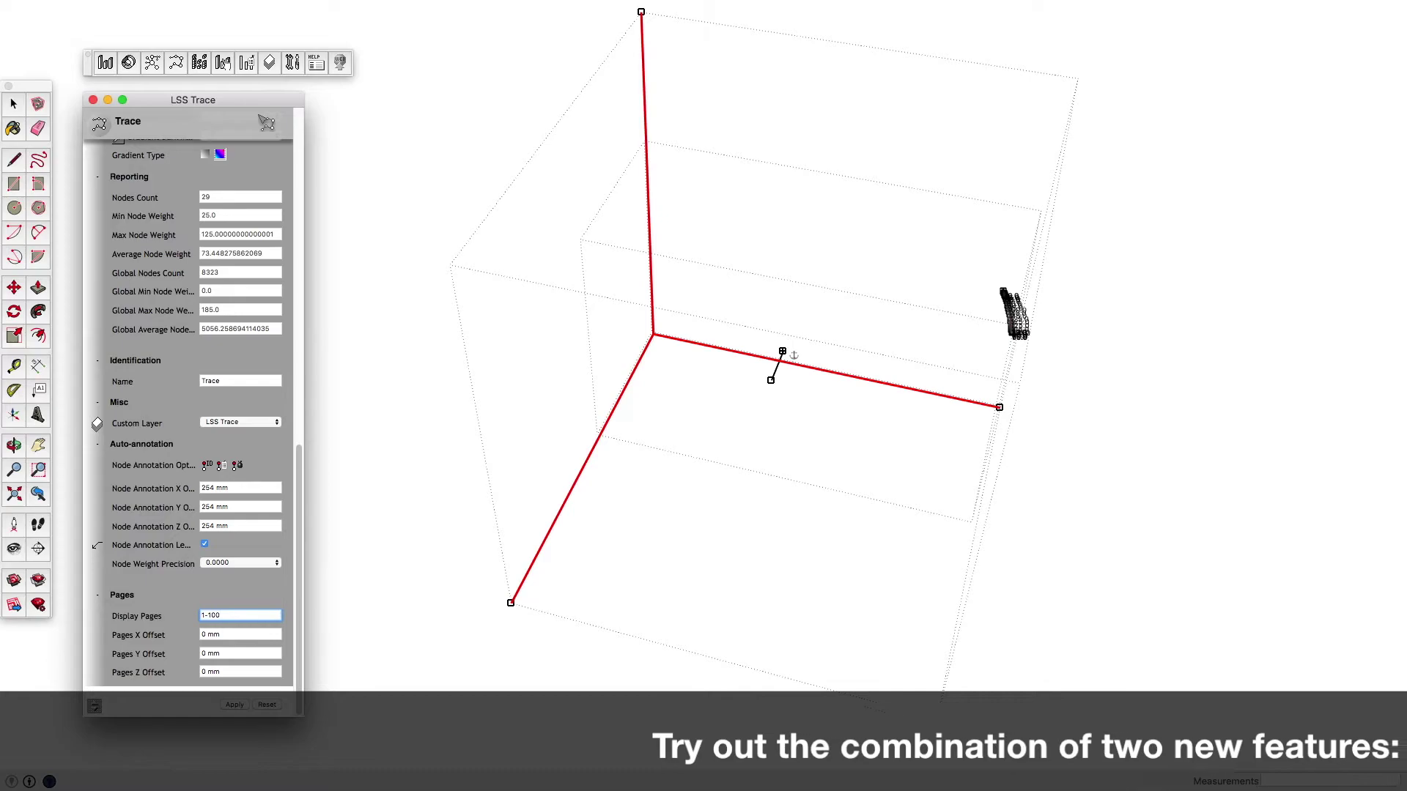
{"action": "key", "text": "Return"}
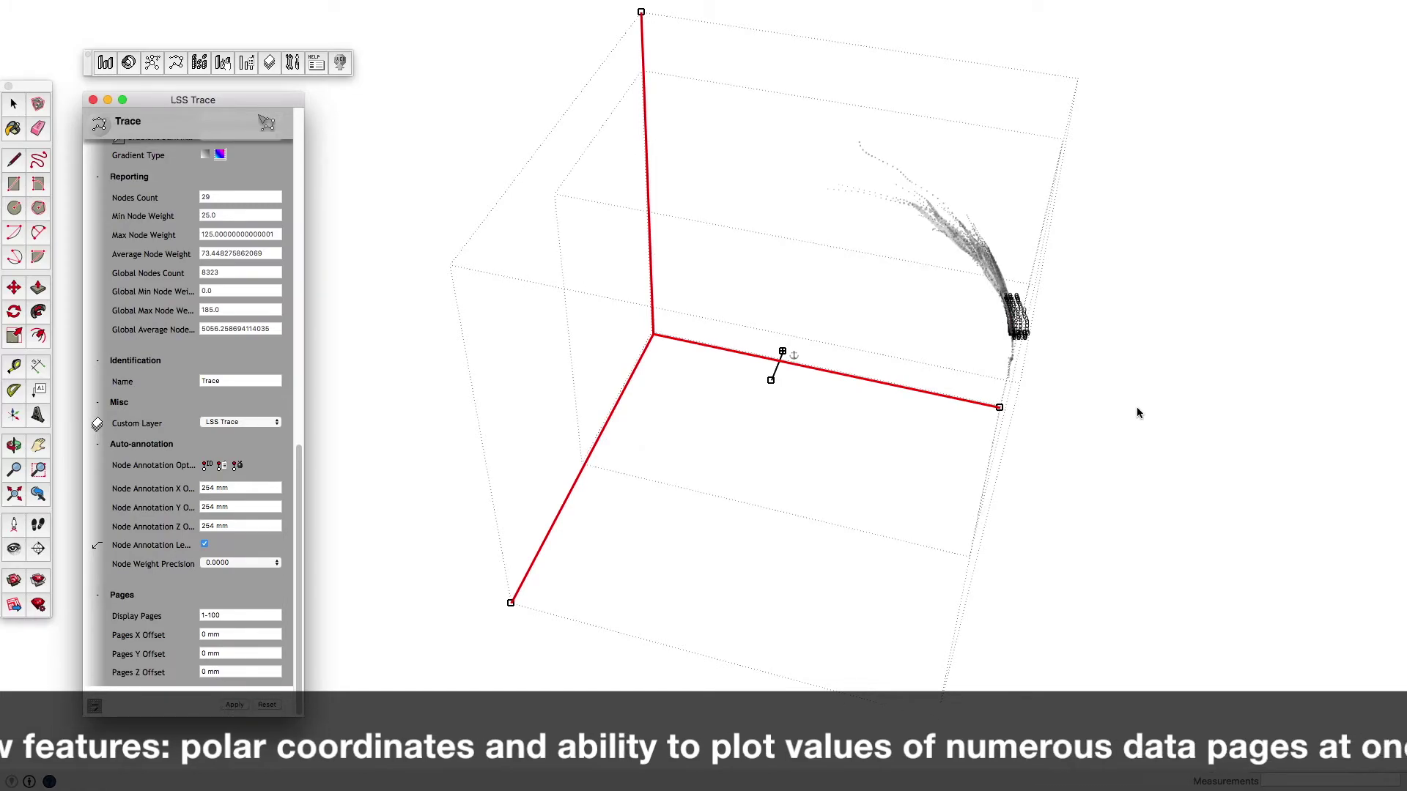
Orbit and zoom around the 100-page trace cloud, then close trace settings with the Select tool.
{"action": "middle_click_drag", "start_coordinate": [1040, 417], "coordinate": [480, 314]}
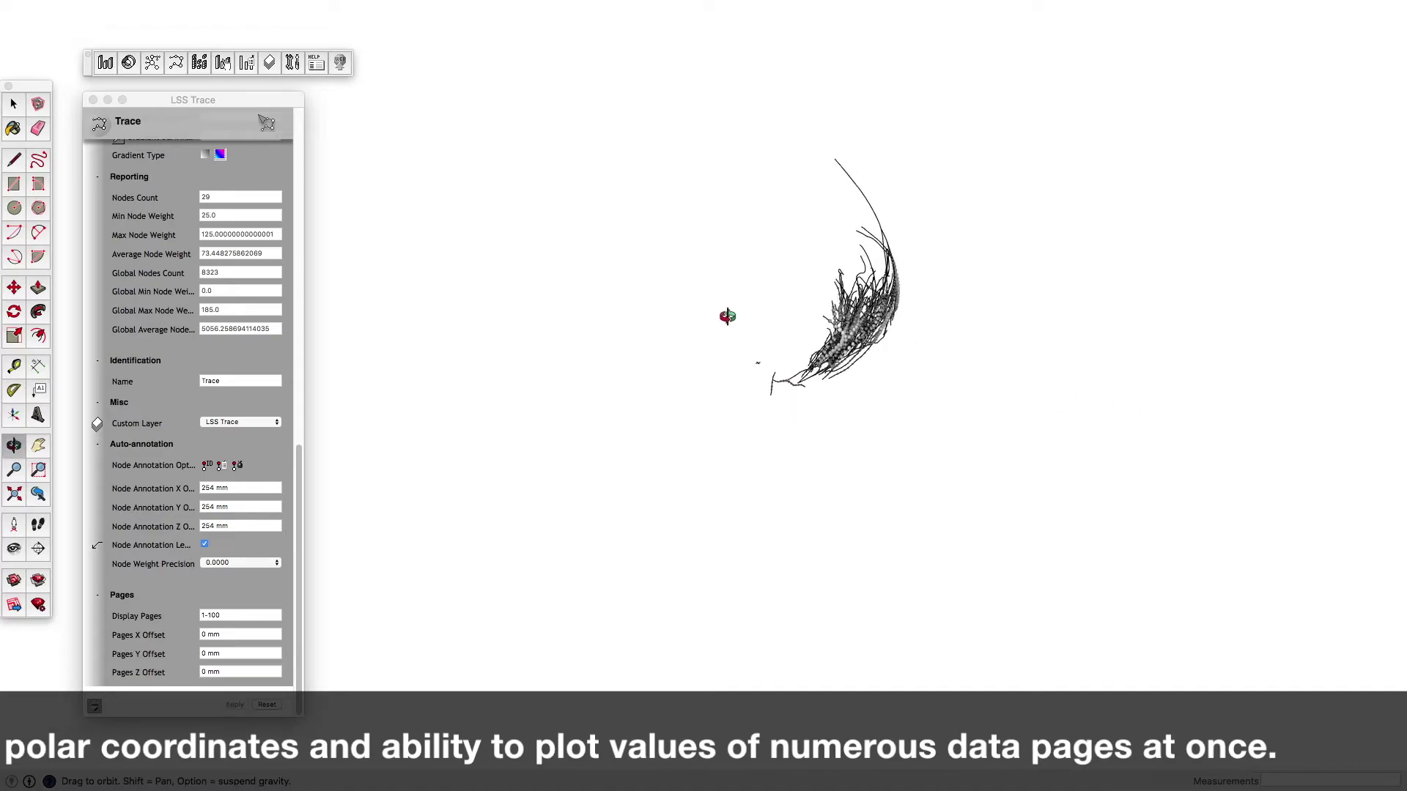
{"action": "scroll", "coordinate": [779, 427], "scroll_direction": "up", "scroll_amount": 2}
{"action": "scroll", "coordinate": [795, 432], "scroll_direction": "up", "scroll_amount": 4}
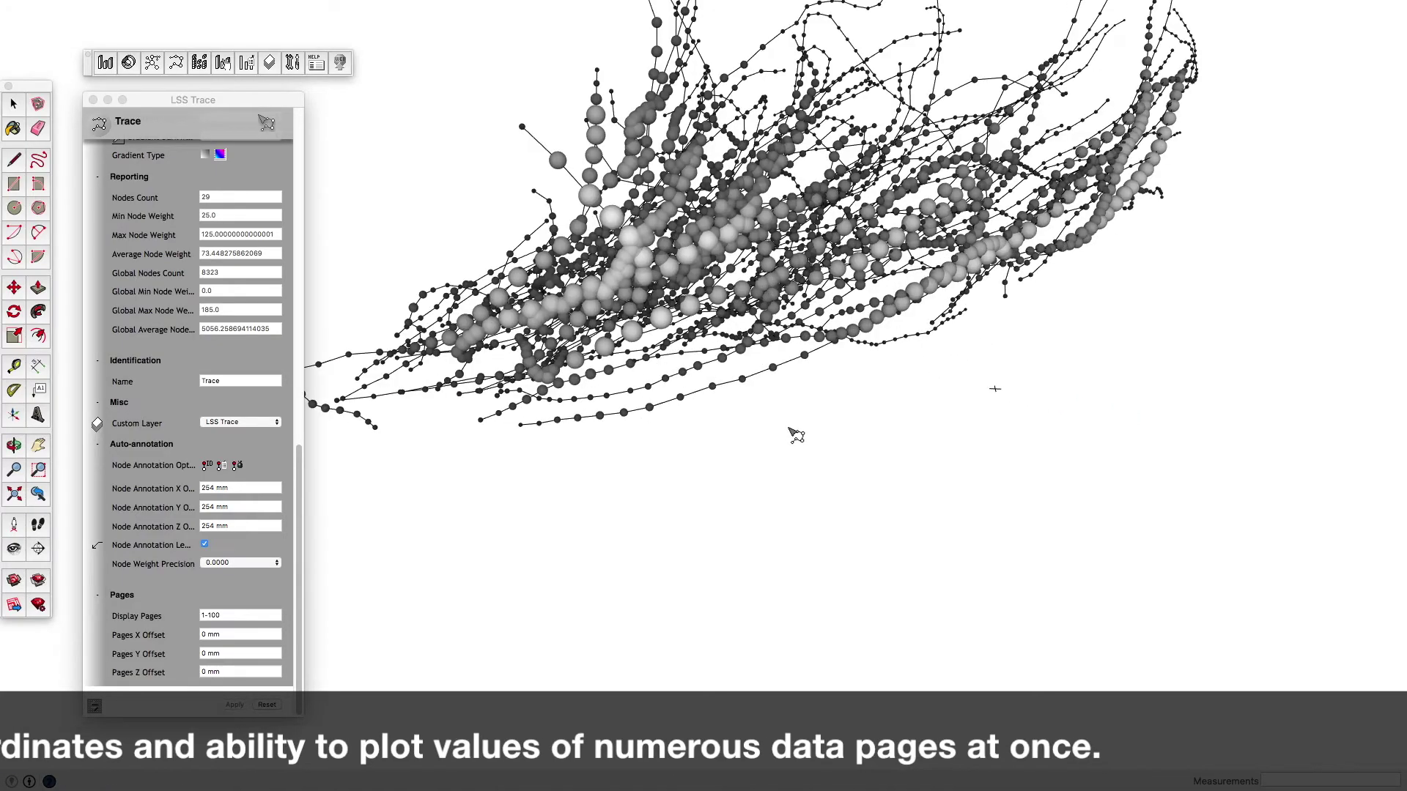
{"action": "scroll", "coordinate": [816, 446], "scroll_direction": "down", "scroll_amount": 3}
{"action": "scroll", "coordinate": [821, 447], "scroll_direction": "down", "scroll_amount": 3}
{"action": "mouse_move", "coordinate": [816, 461]}
{"action": "middle_mouse_down"}
{"action": "mouse_move", "coordinate": [568, 307]}
{"action": "mouse_move", "coordinate": [473, 268]}
{"action": "mouse_move", "coordinate": [517, 512]}
{"action": "mouse_move", "coordinate": [1044, 623]}
{"action": "mouse_move", "coordinate": [980, 584]}
{"action": "mouse_move", "coordinate": [1385, 606]}
{"action": "mouse_move", "coordinate": [1360, 480]}
{"action": "mouse_move", "coordinate": [1204, 481]}
{"action": "mouse_move", "coordinate": [1011, 559]}
{"action": "mouse_move", "coordinate": [1040, 591]}
{"action": "mouse_move", "coordinate": [1179, 601]}
{"action": "middle_mouse_up"}
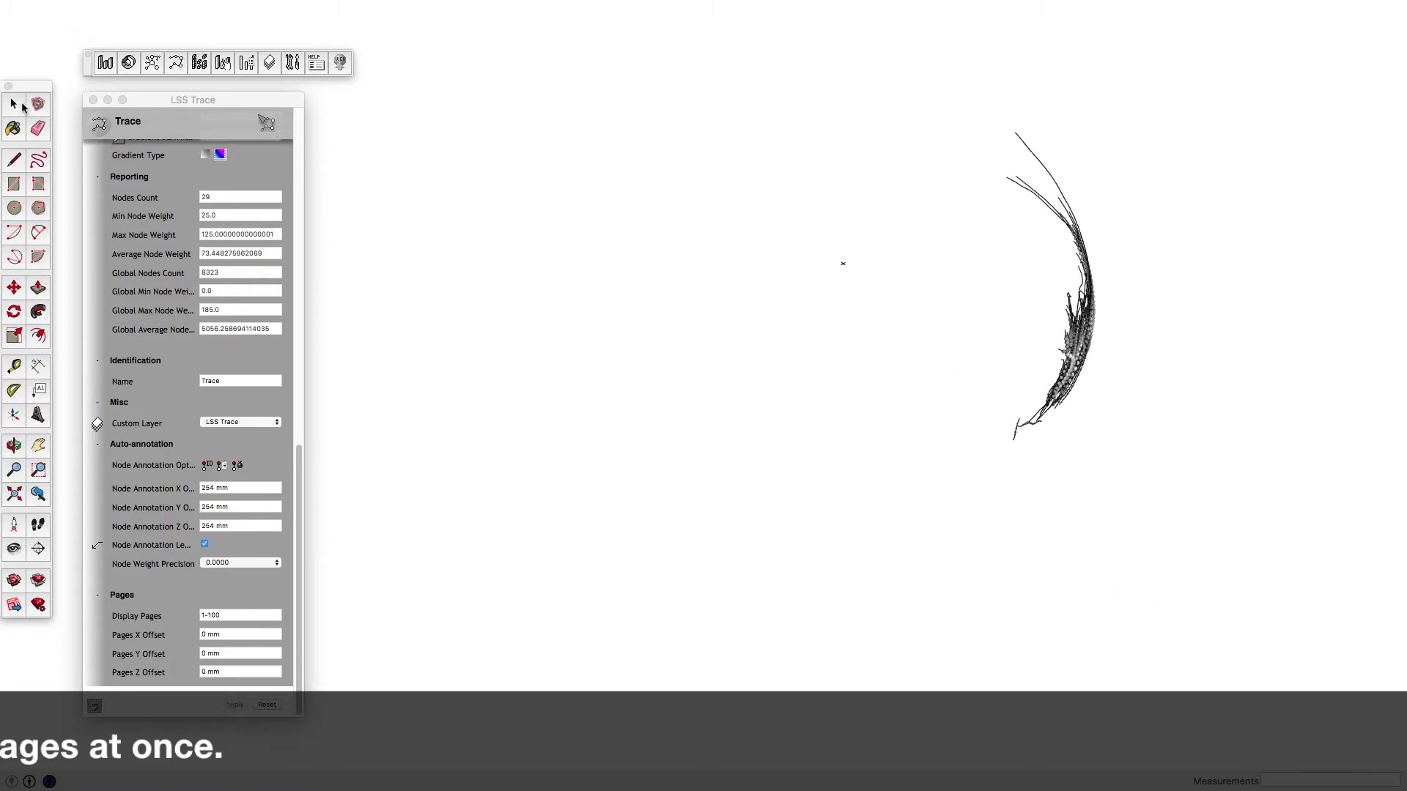
{"action": "left_click", "coordinate": [23, 107]}
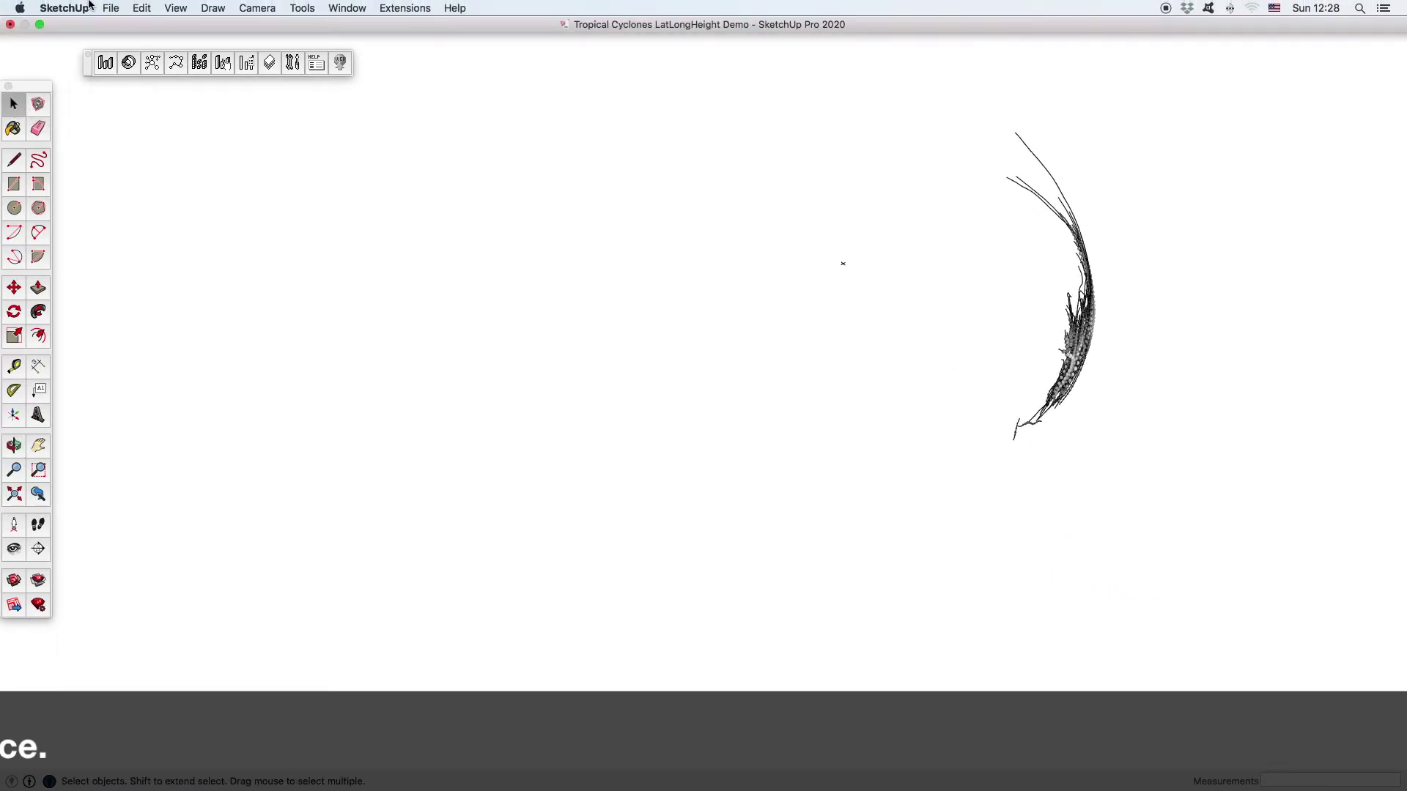
{"action": "left_click", "coordinate": [112, 9]}
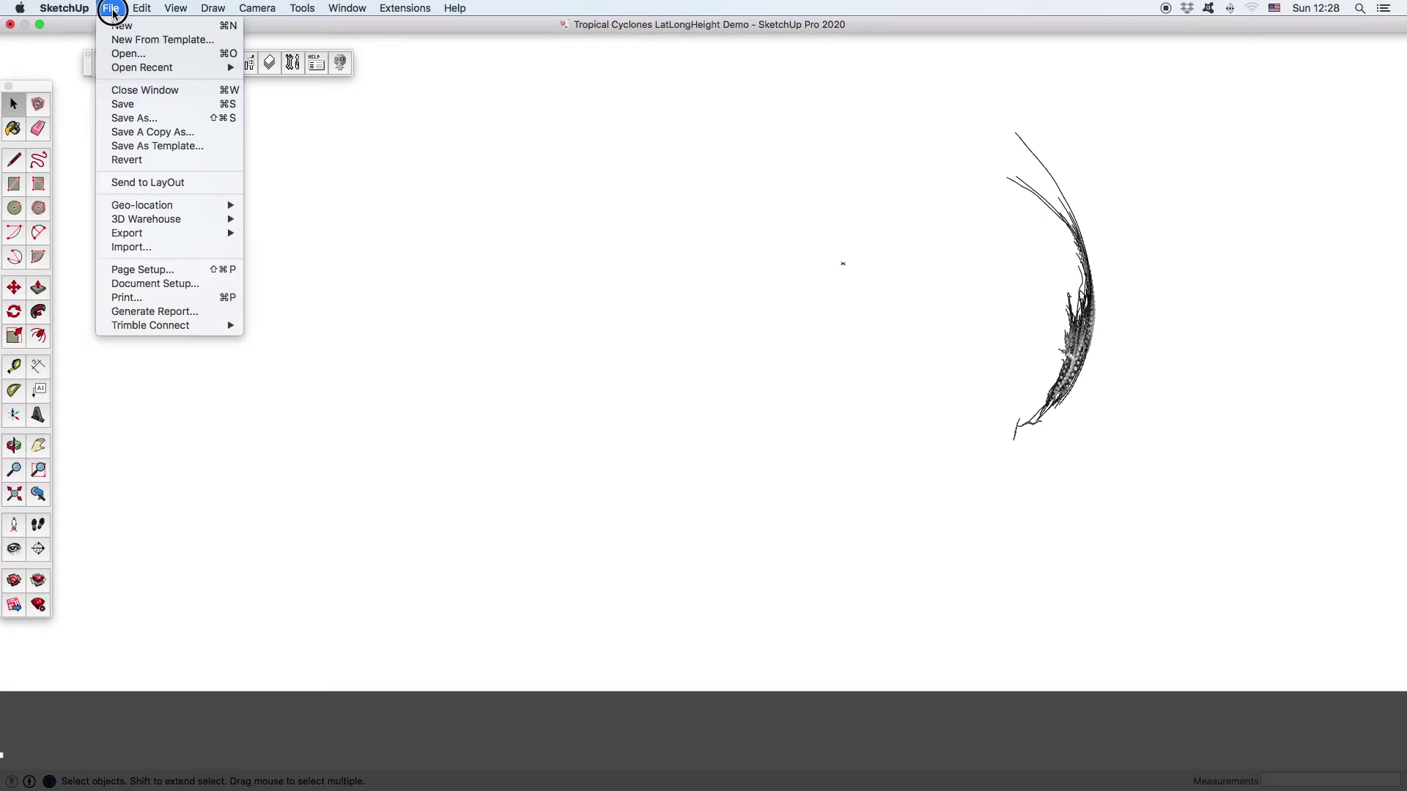
Import the 'Globe Scaled' model and place it in the scene.
{"action": "left_click", "coordinate": [176, 250]}
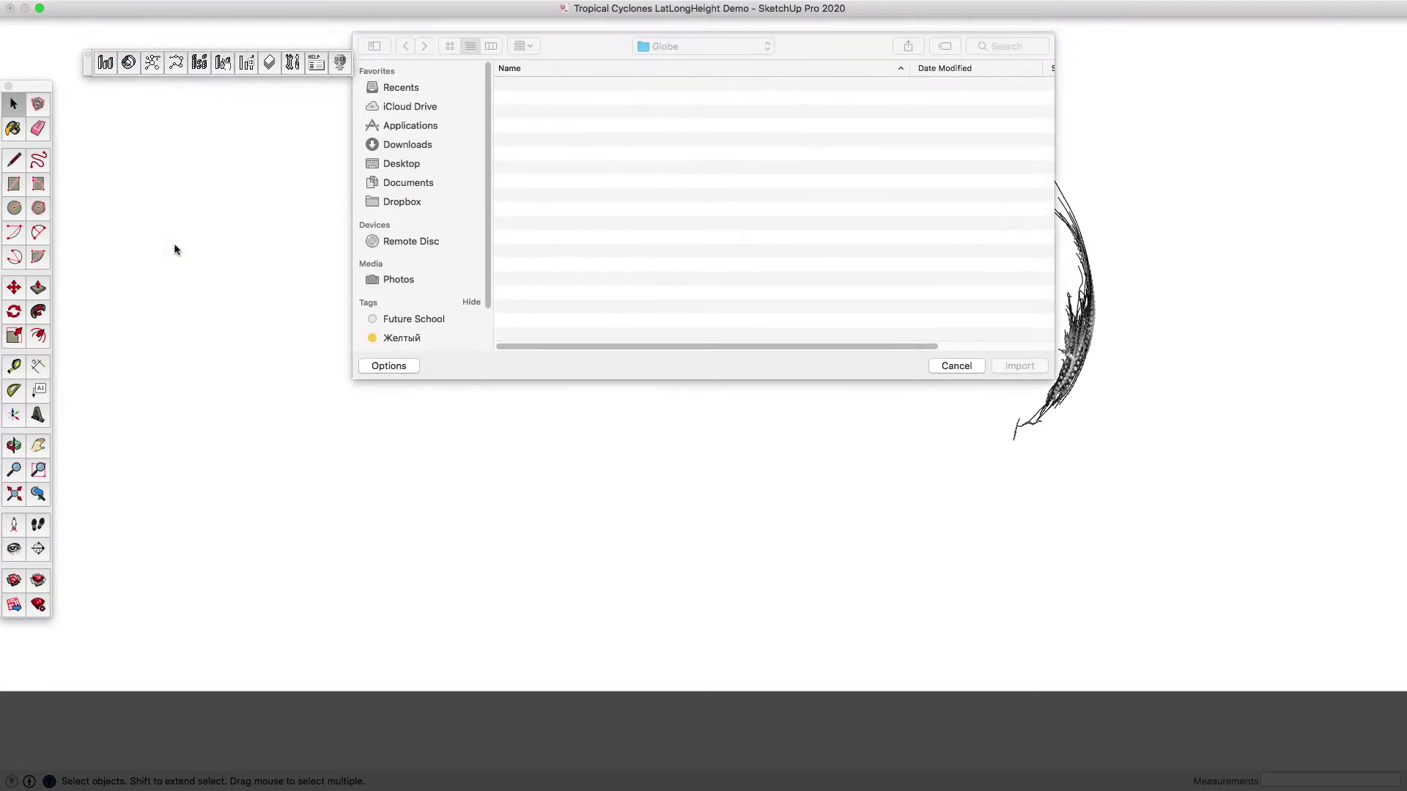
{"action": "left_click", "coordinate": [556, 70]}
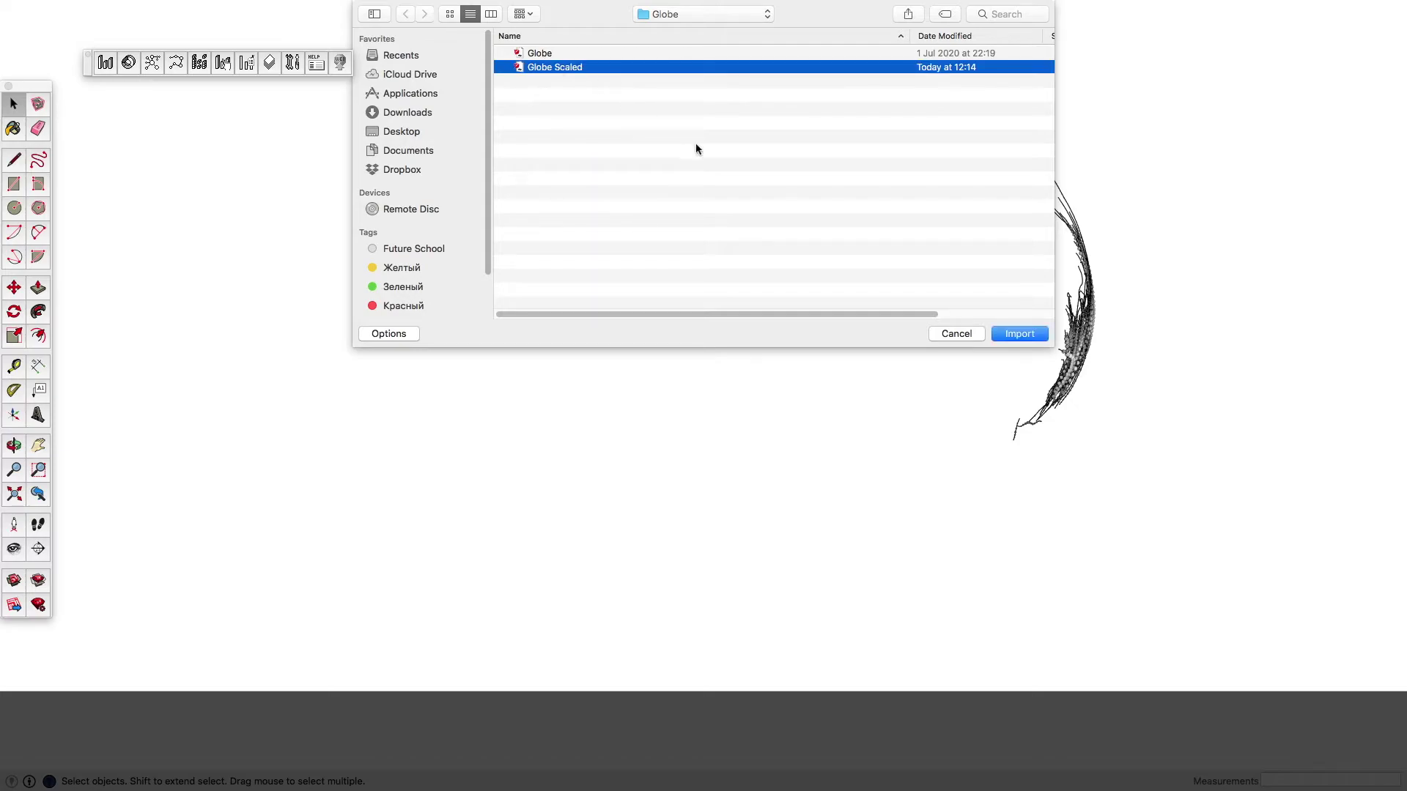
{"action": "left_click", "coordinate": [1015, 337]}
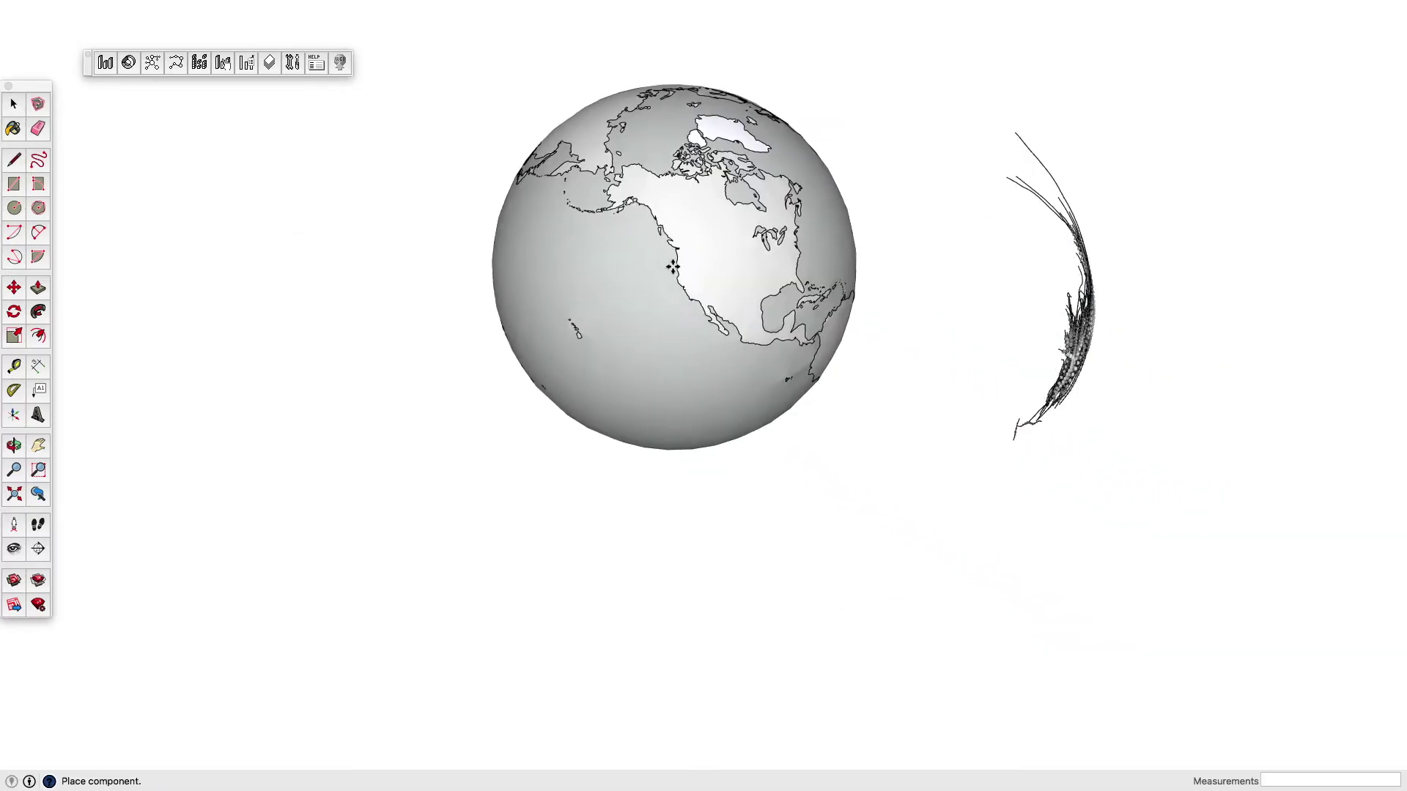
{"action": "left_click", "coordinate": [678, 370]}
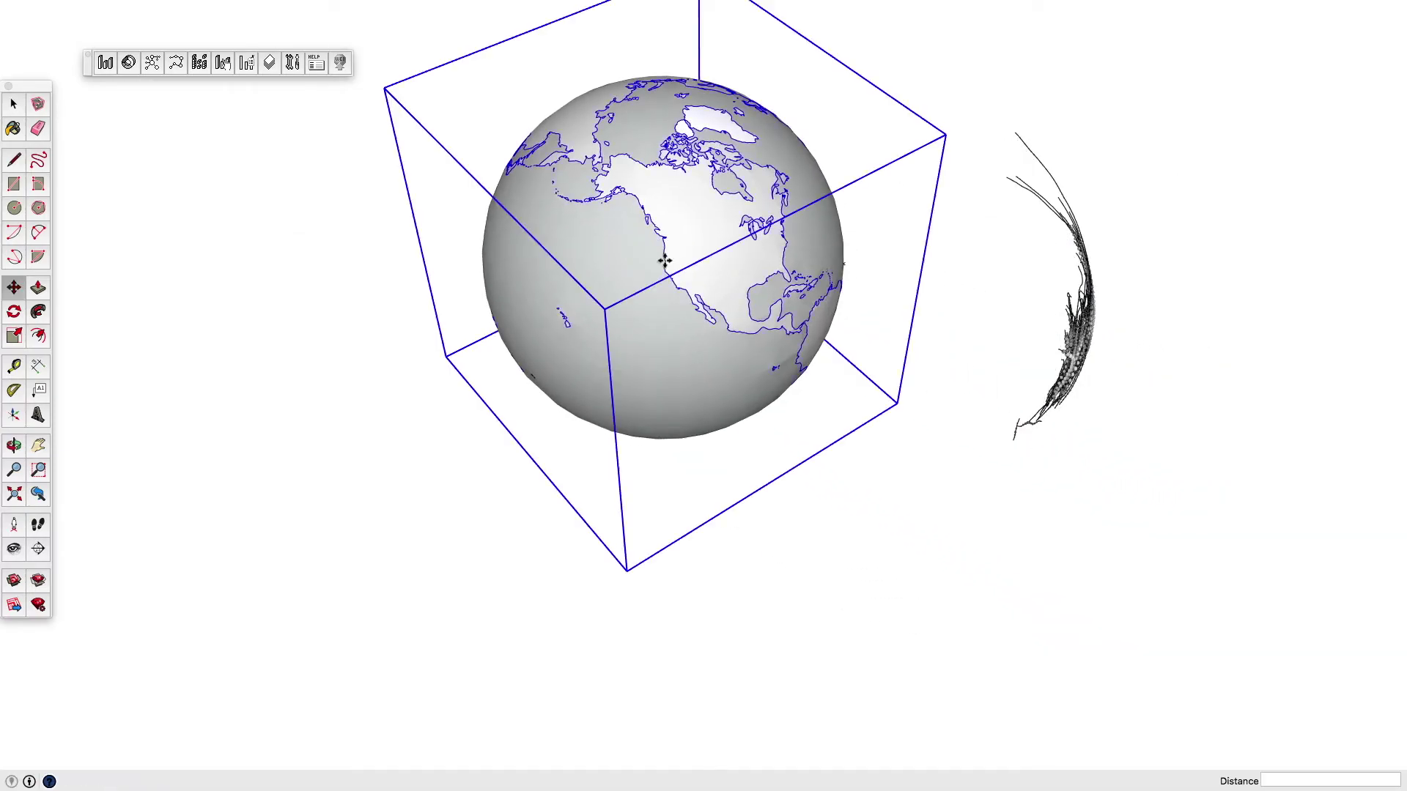
{"action": "mouse_move", "coordinate": [416, 359]}
{"action": "middle_mouse_down"}
{"action": "mouse_move", "coordinate": [942, 454]}
{"action": "mouse_move", "coordinate": [904, 386]}
{"action": "middle_mouse_up"}
{"action": "mouse_move", "coordinate": [493, 477]}
{"action": "middle_mouse_down"}
{"action": "mouse_move", "coordinate": [993, 391]}
{"action": "mouse_move", "coordinate": [449, 534]}
{"action": "middle_mouse_up"}
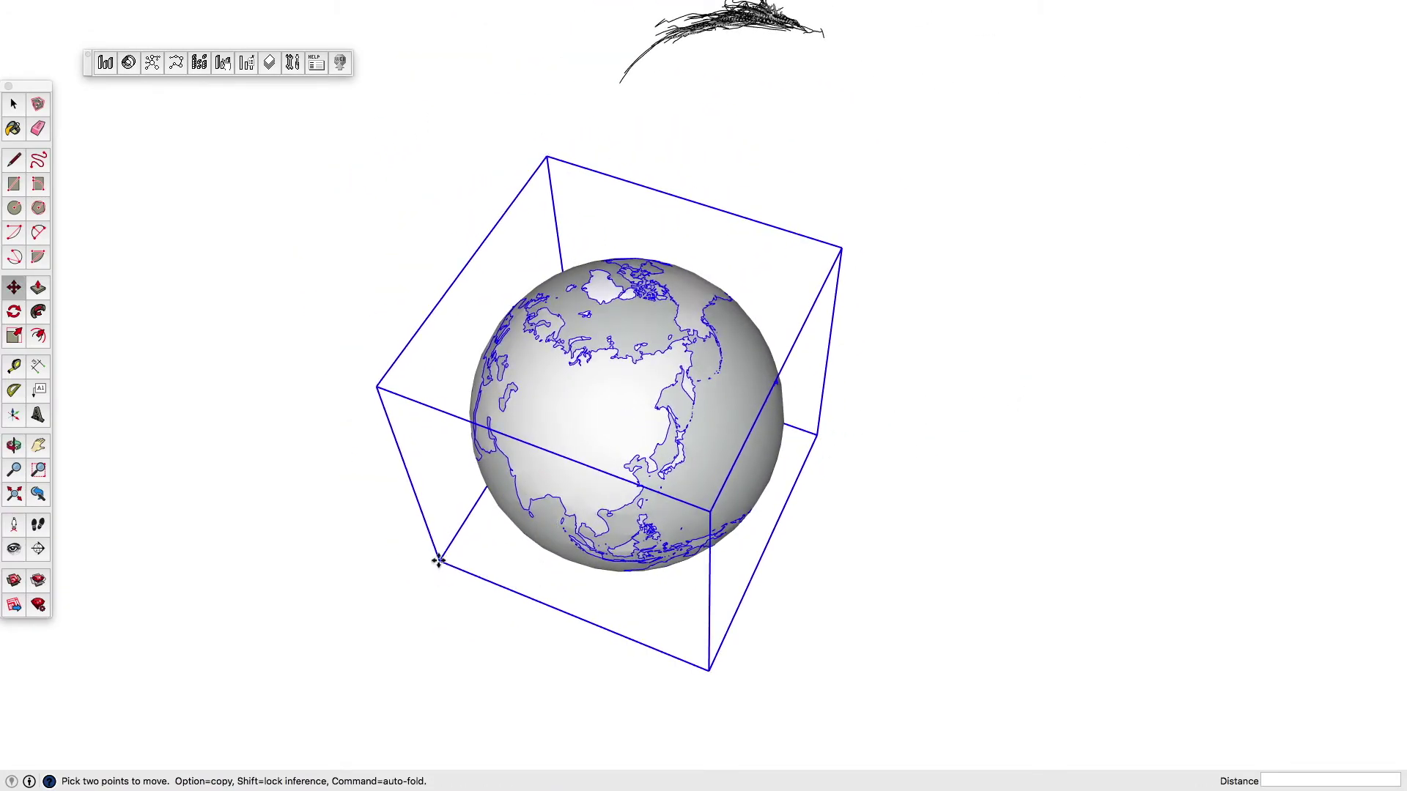
Move the globe by its box corner so it sits under the cyclone trace.
{"action": "left_click", "coordinate": [437, 561]}
{"action": "scroll", "coordinate": [566, 308], "scroll_direction": "up", "scroll_amount": 2}
{"action": "scroll", "coordinate": [566, 308], "scroll_direction": "up", "scroll_amount": 3}
{"action": "scroll", "coordinate": [562, 308], "scroll_direction": "up", "scroll_amount": 3}
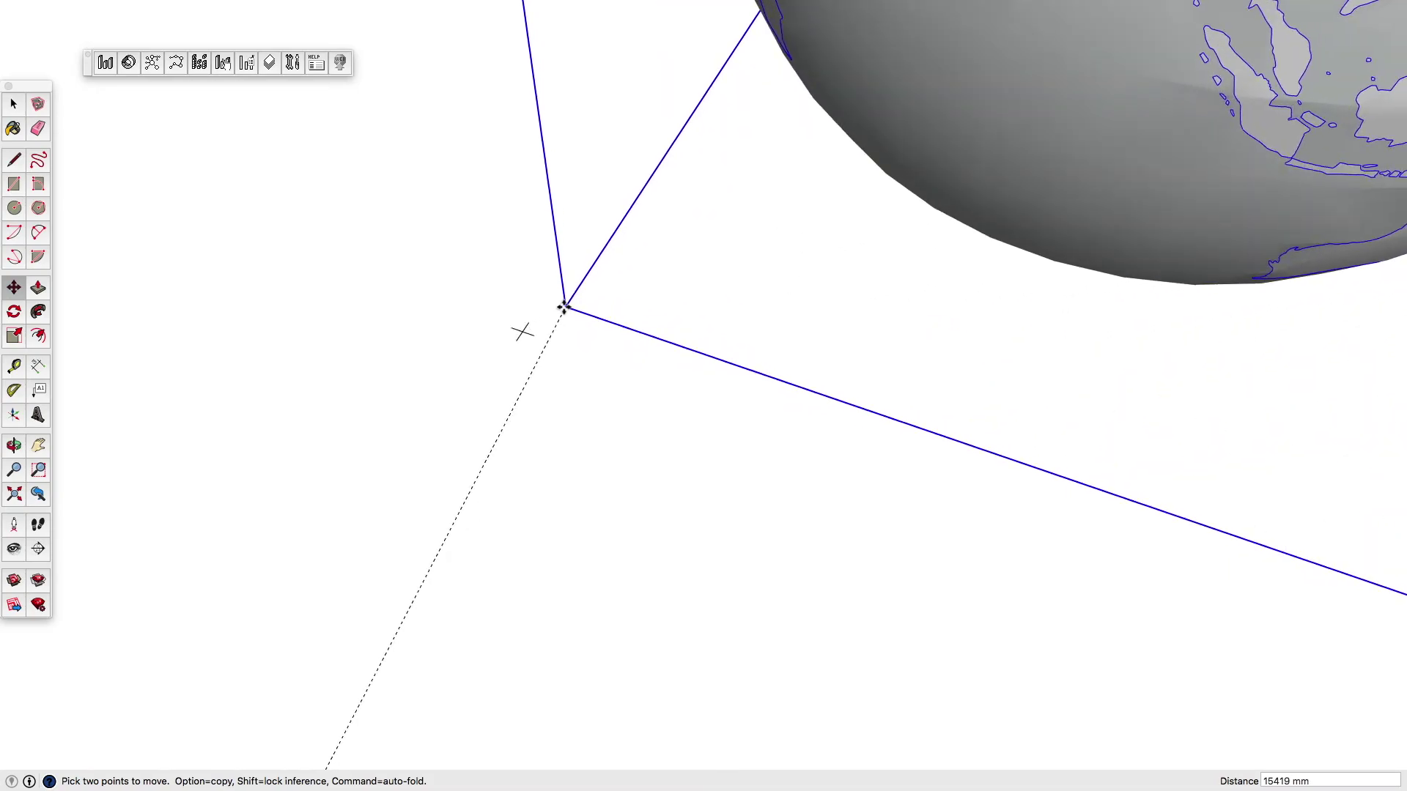
{"action": "left_click", "coordinate": [524, 326]}
{"action": "scroll", "coordinate": [408, 430], "scroll_direction": "down", "scroll_amount": 3}
{"action": "scroll", "coordinate": [414, 454], "scroll_direction": "down", "scroll_amount": 3}
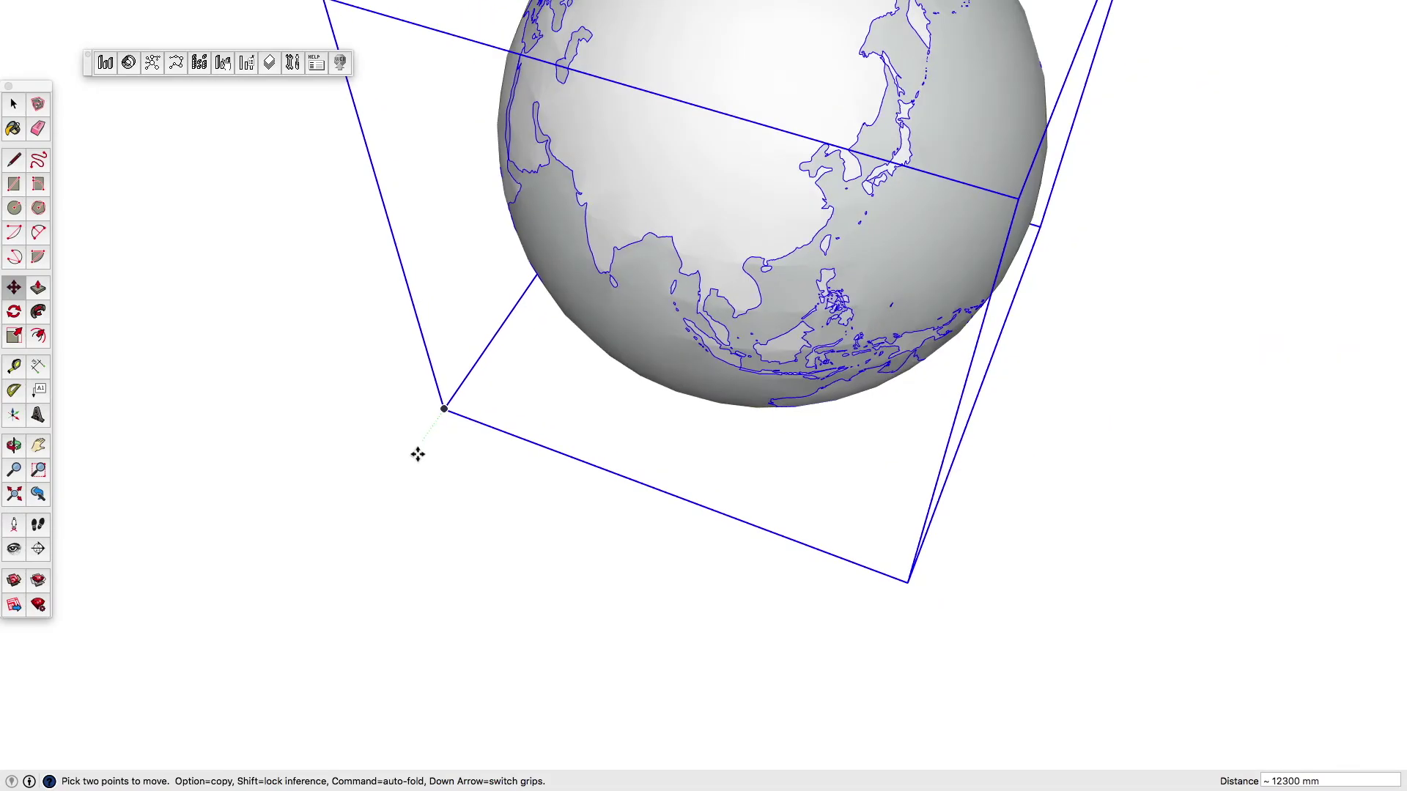
{"action": "scroll", "coordinate": [414, 454], "scroll_direction": "down", "scroll_amount": 5}
{"action": "middle_click_drag", "start_coordinate": [468, 471], "coordinate": [715, 270]}
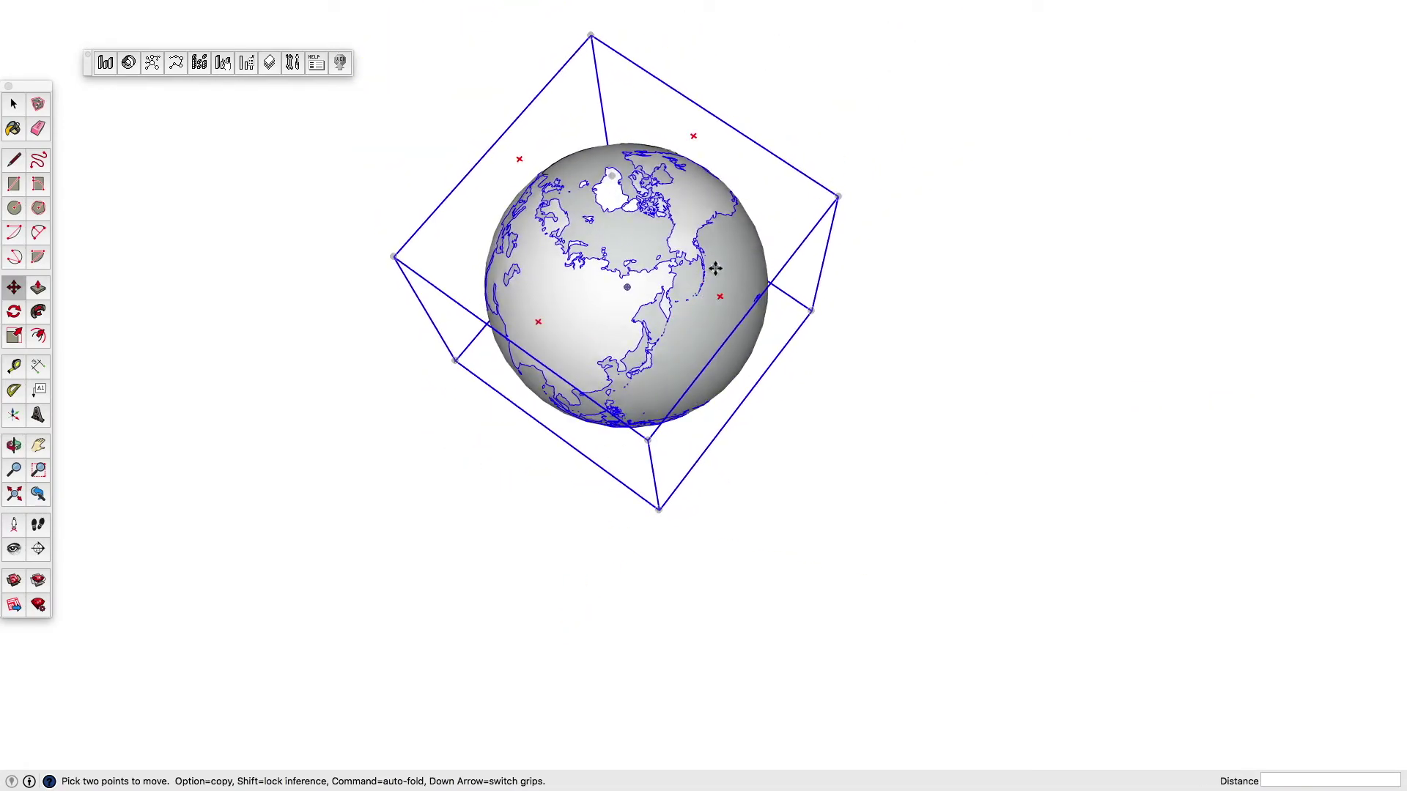
Rotate the globe -90° and orbit to see the tracks over Asia.
{"action": "left_click", "coordinate": [719, 302]}
{"action": "type", "text": "-90"}
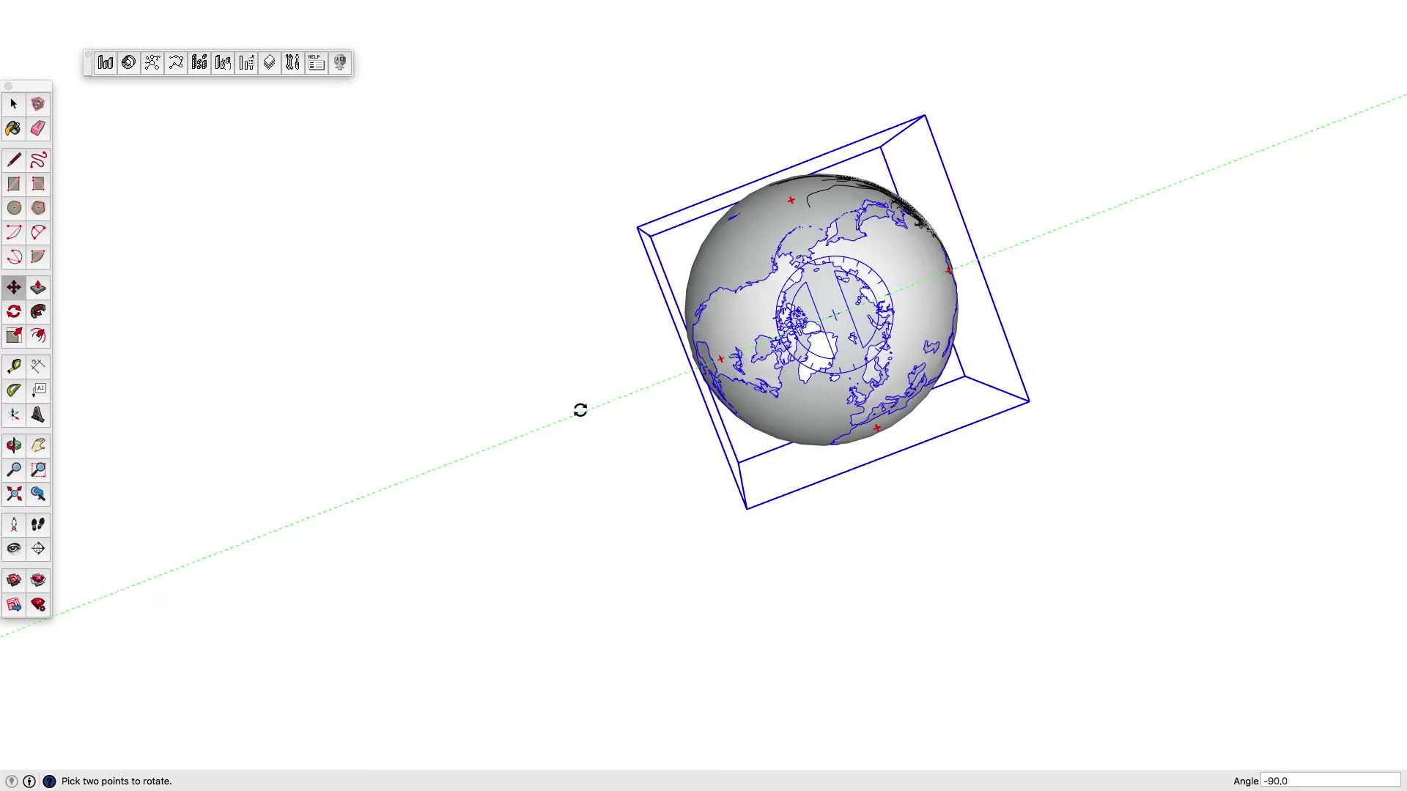
{"action": "left_click", "coordinate": [580, 409]}
{"action": "mouse_move", "coordinate": [1101, 549]}
{"action": "middle_mouse_down"}
{"action": "mouse_move", "coordinate": [942, 428]}
{"action": "mouse_move", "coordinate": [383, 301]}
{"action": "mouse_move", "coordinate": [611, 296]}
{"action": "mouse_move", "coordinate": [313, 167]}
{"action": "middle_mouse_up"}
{"action": "middle_click_drag", "start_coordinate": [440, 293], "coordinate": [620, 494]}
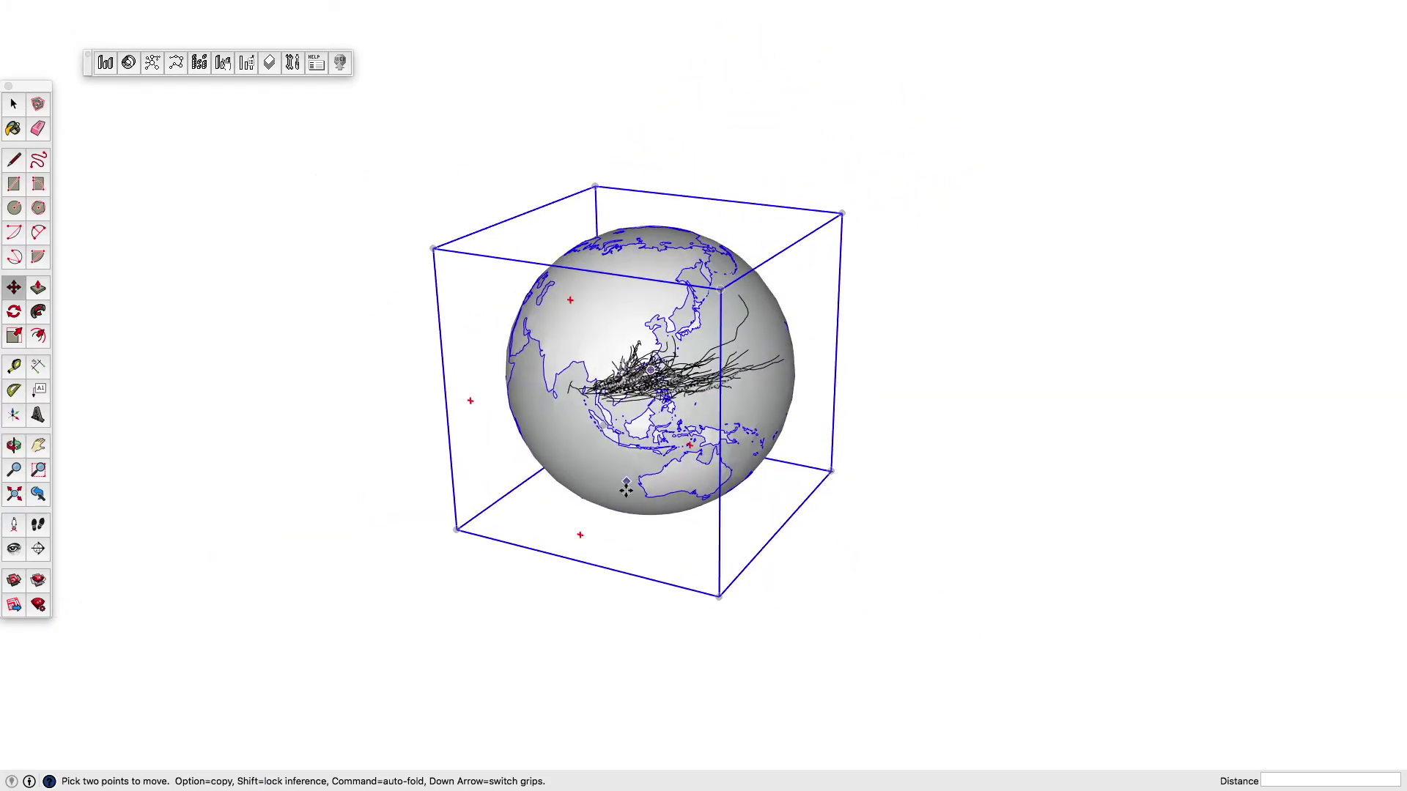
{"action": "scroll", "coordinate": [620, 495], "scroll_direction": "up", "scroll_amount": 5}
{"action": "scroll", "coordinate": [620, 495], "scroll_direction": "up", "scroll_amount": 2}
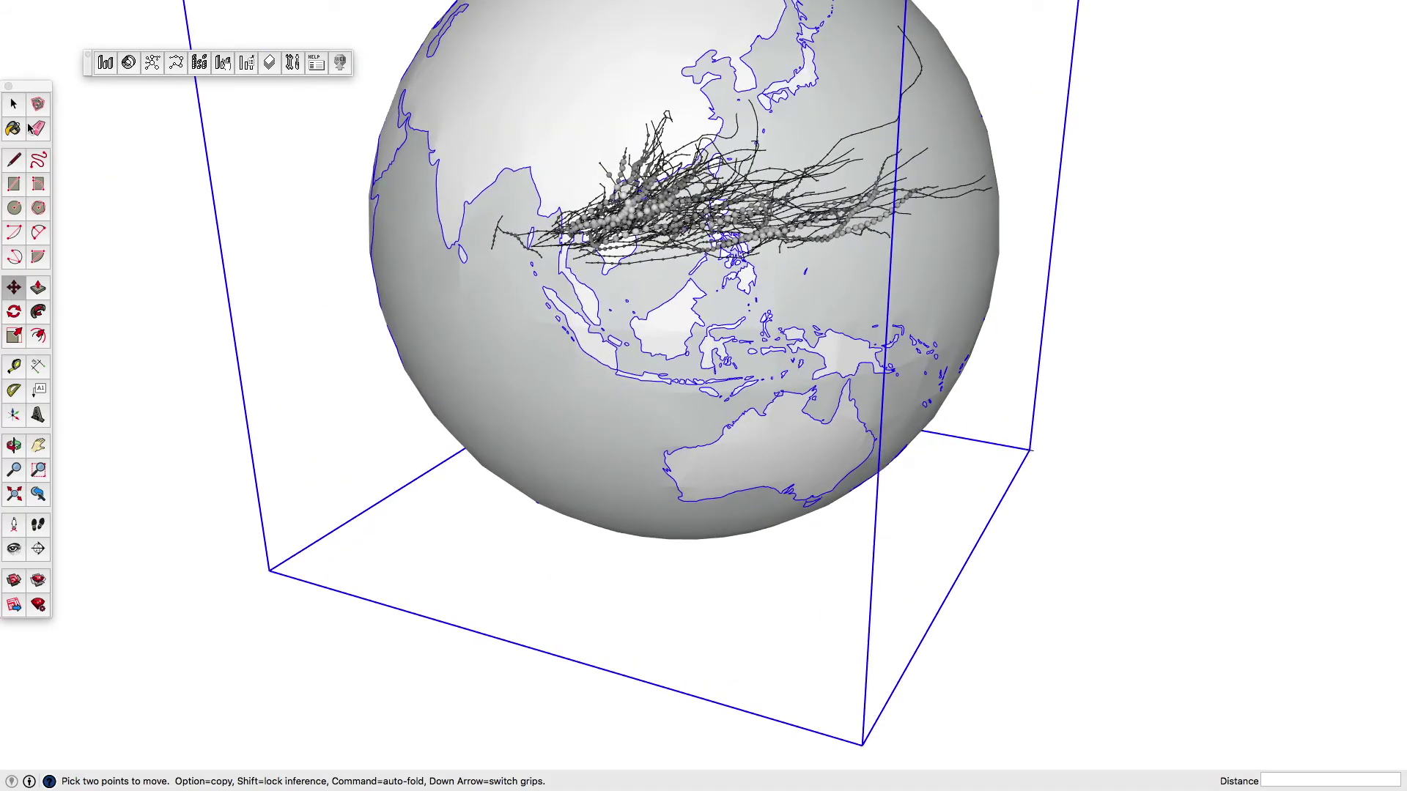
Deselect the globe and orbit to centre the storm tracks over the western Pacific.
{"action": "key", "text": "space"}
{"action": "left_click", "coordinate": [292, 308]}
{"action": "scroll", "coordinate": [759, 224], "scroll_direction": "up", "scroll_amount": 3}
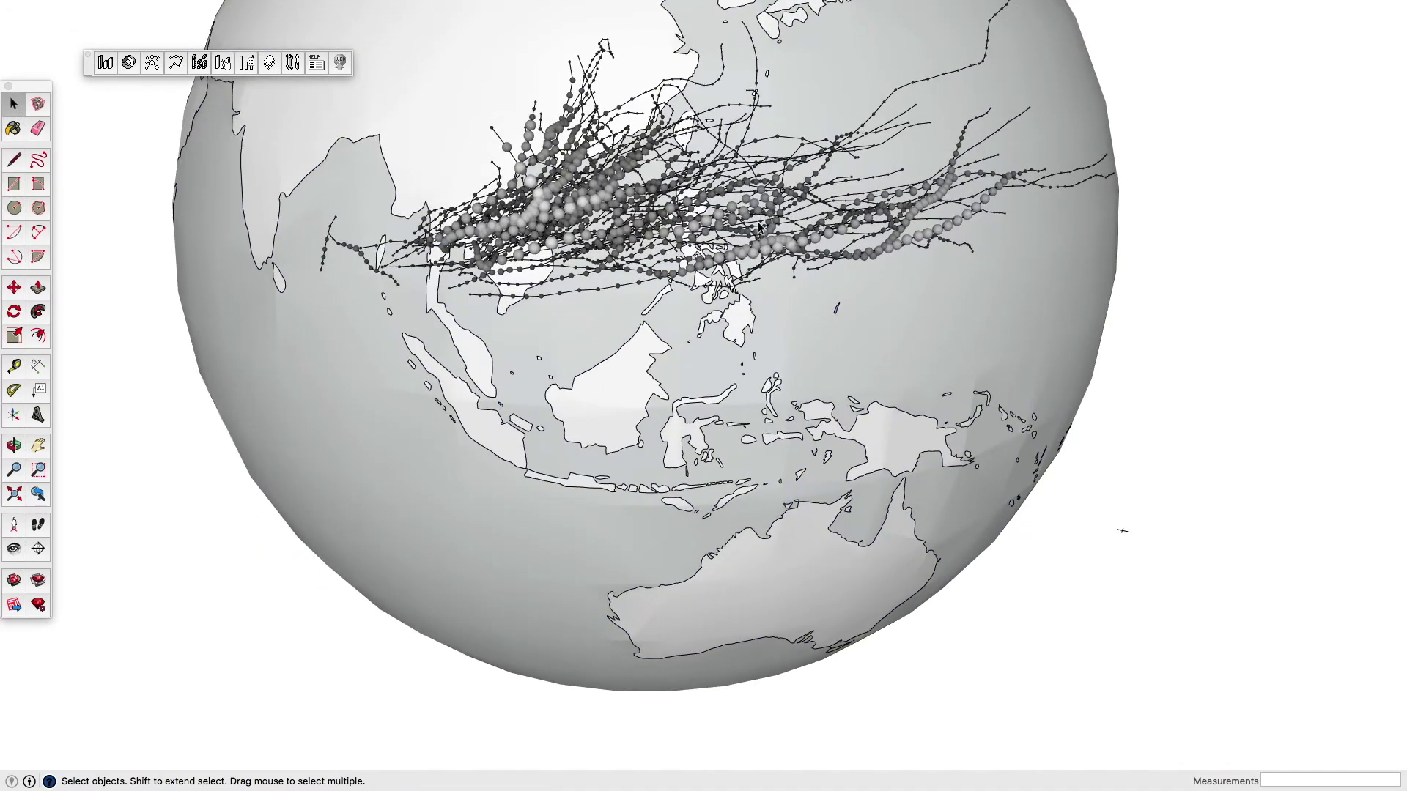
{"action": "middle_click_drag", "start_coordinate": [595, 312], "coordinate": [368, 173]}
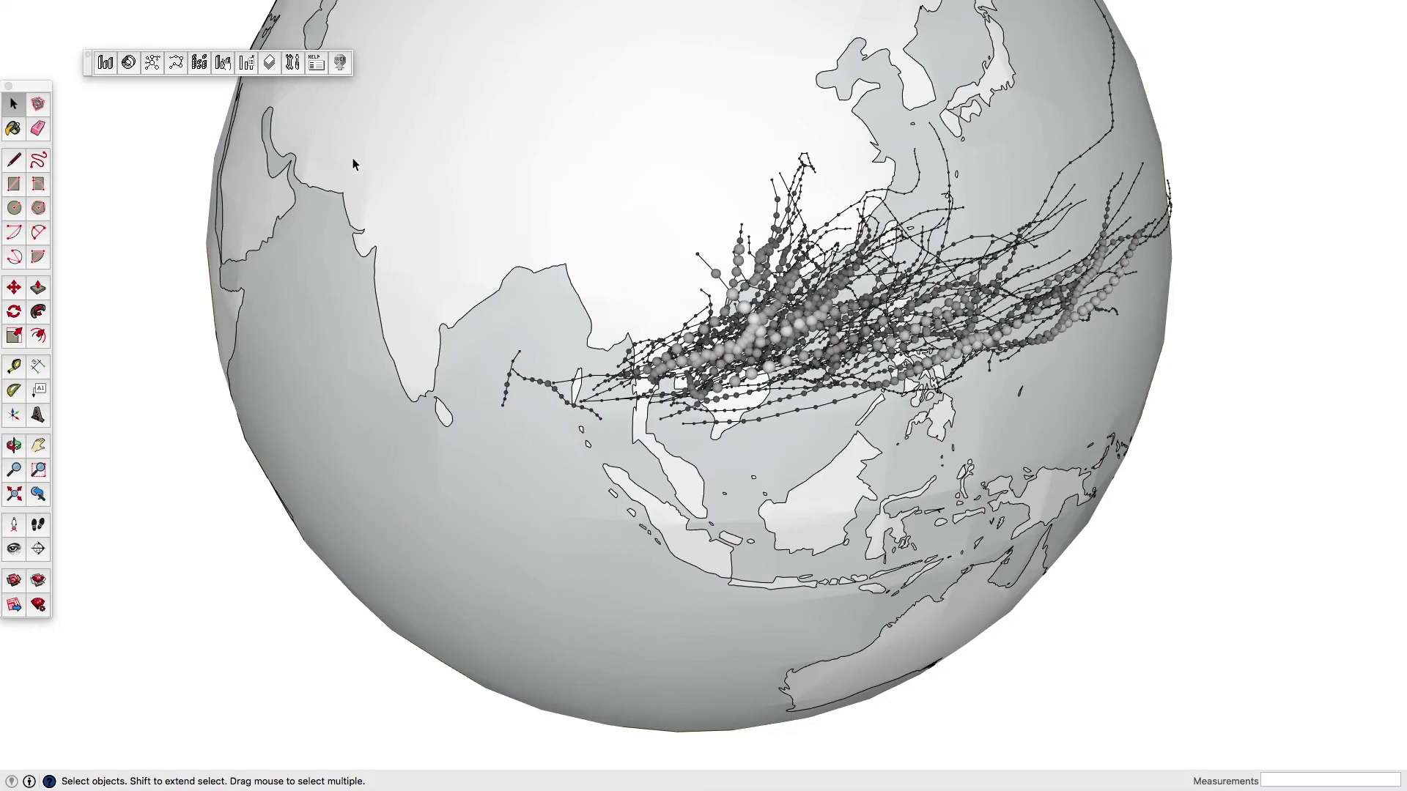
Hide the lines connecting track nodes in the visualisation layers list.
{"action": "left_click", "coordinate": [270, 63]}
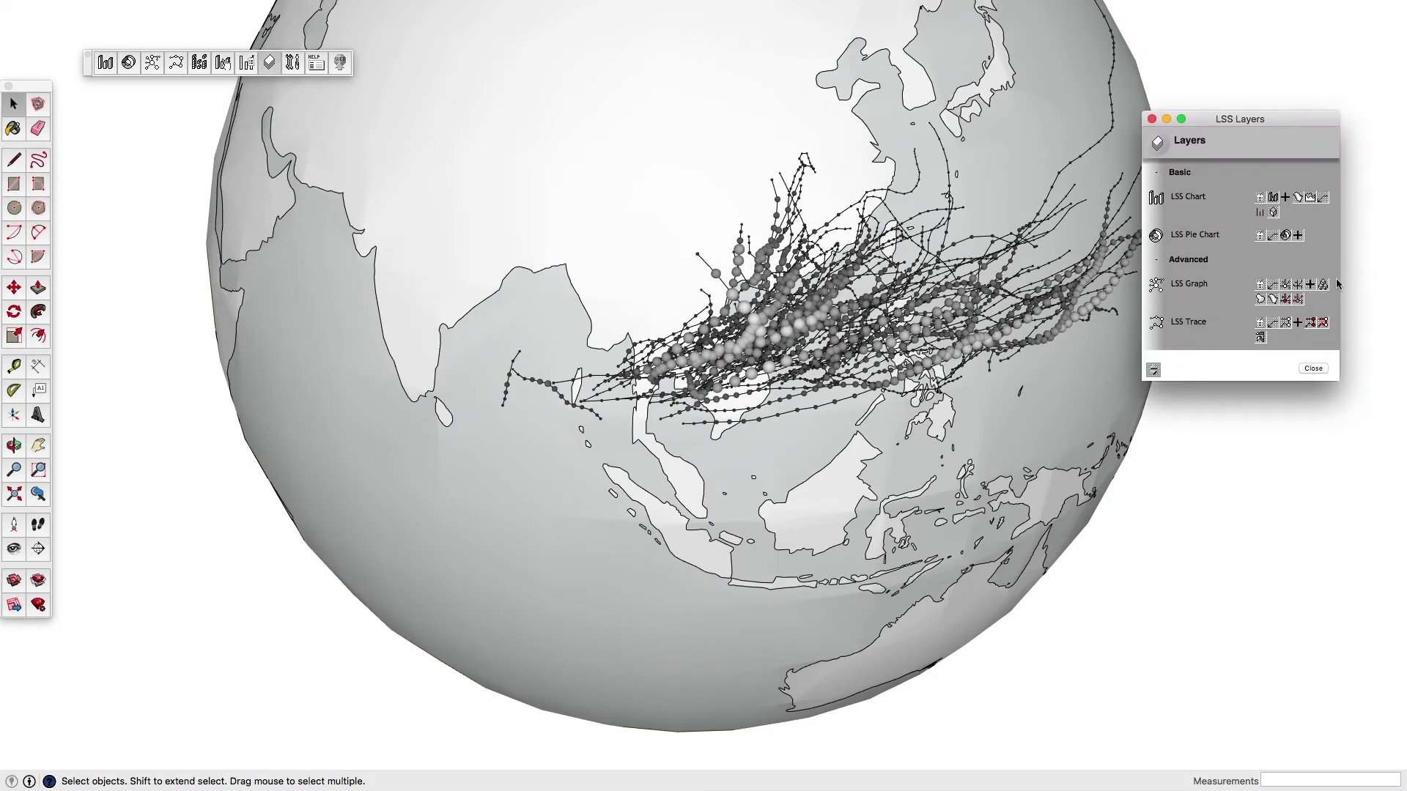
{"action": "left_click", "coordinate": [1322, 323]}
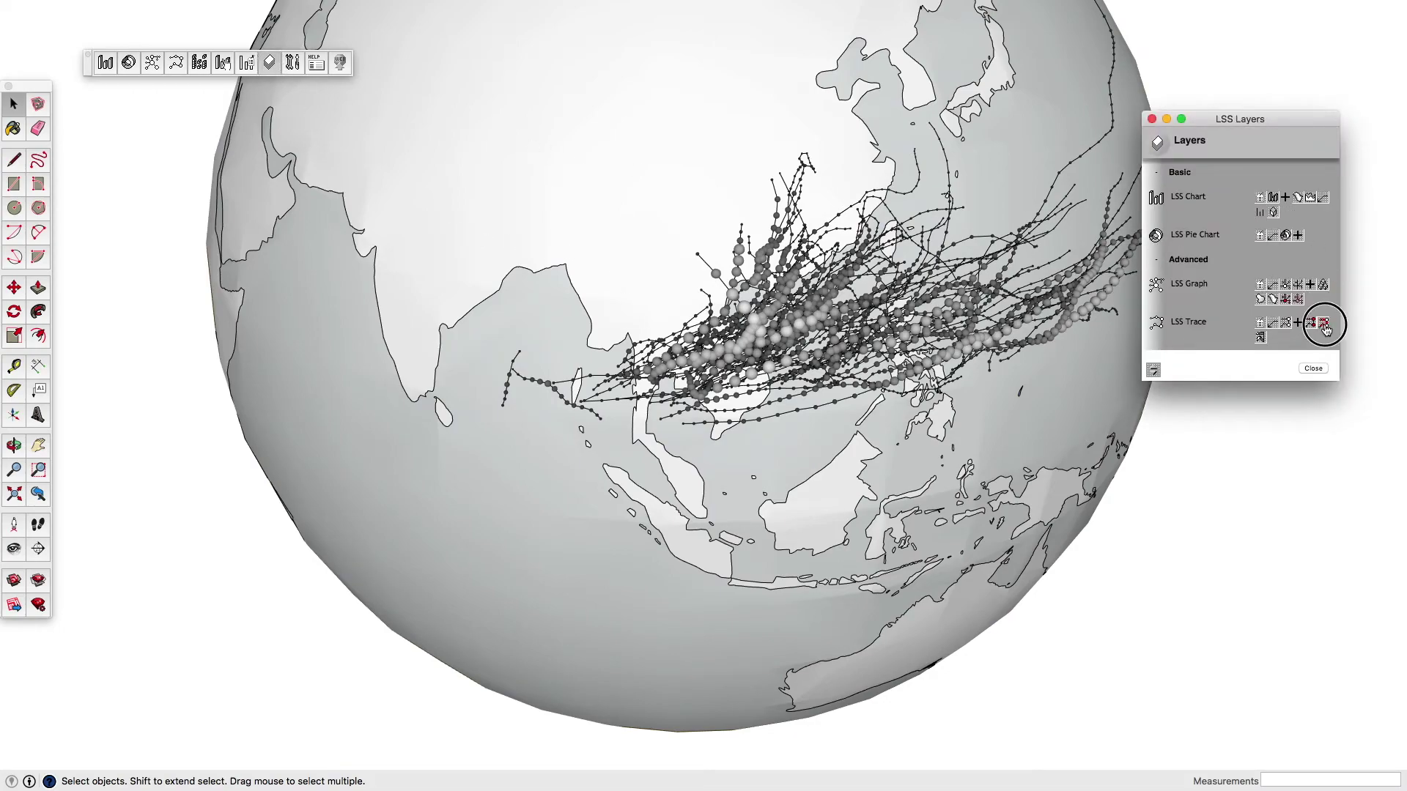
{"action": "left_click", "coordinate": [1152, 124]}
Turn the globe to face Asia and zoom in and back out over the Philippines node cloud.
{"action": "mouse_move", "coordinate": [1035, 397]}
{"action": "middle_mouse_down"}
{"action": "mouse_move", "coordinate": [948, 447]}
{"action": "mouse_move", "coordinate": [1282, 701]}
{"action": "middle_mouse_up"}
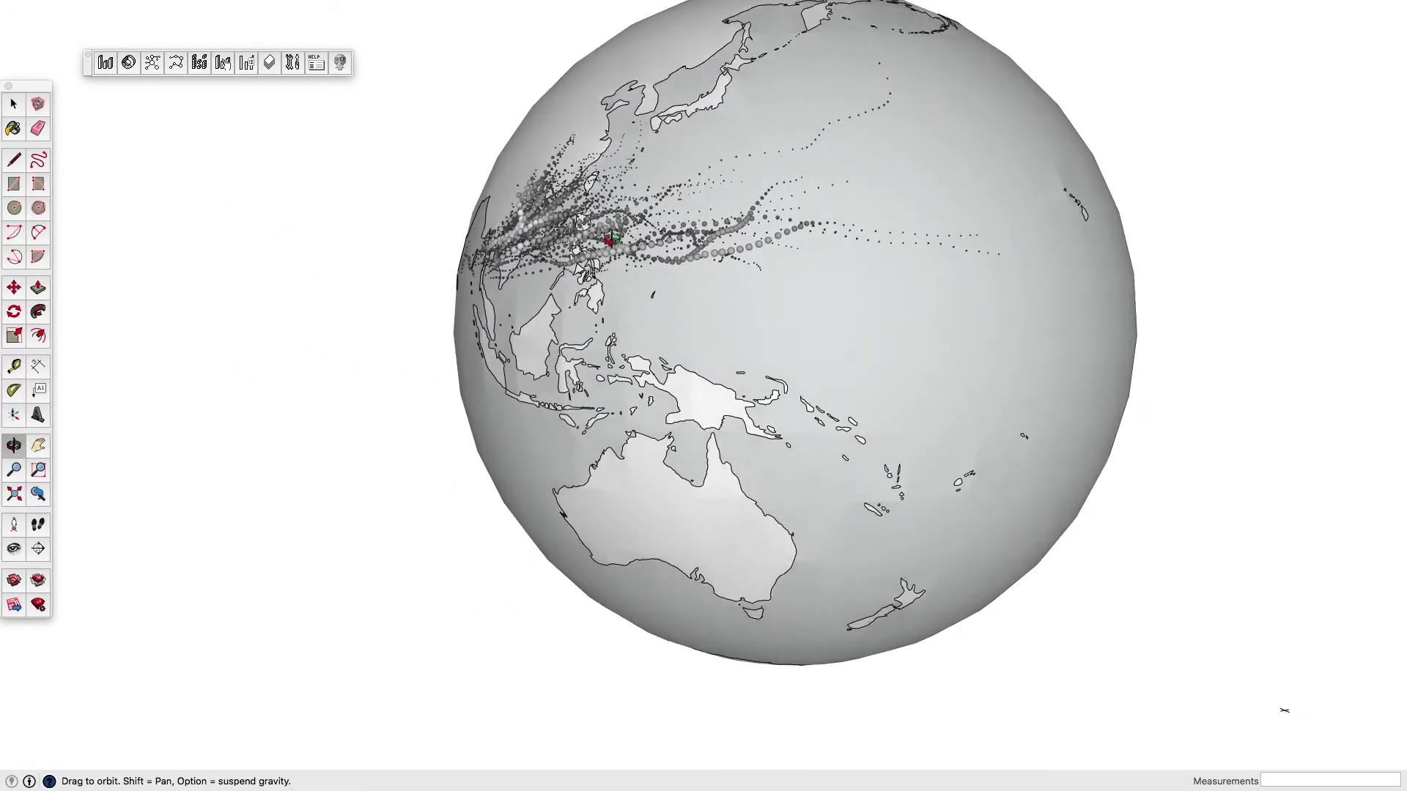
{"action": "middle_click_drag", "start_coordinate": [1281, 700], "coordinate": [1158, 443]}
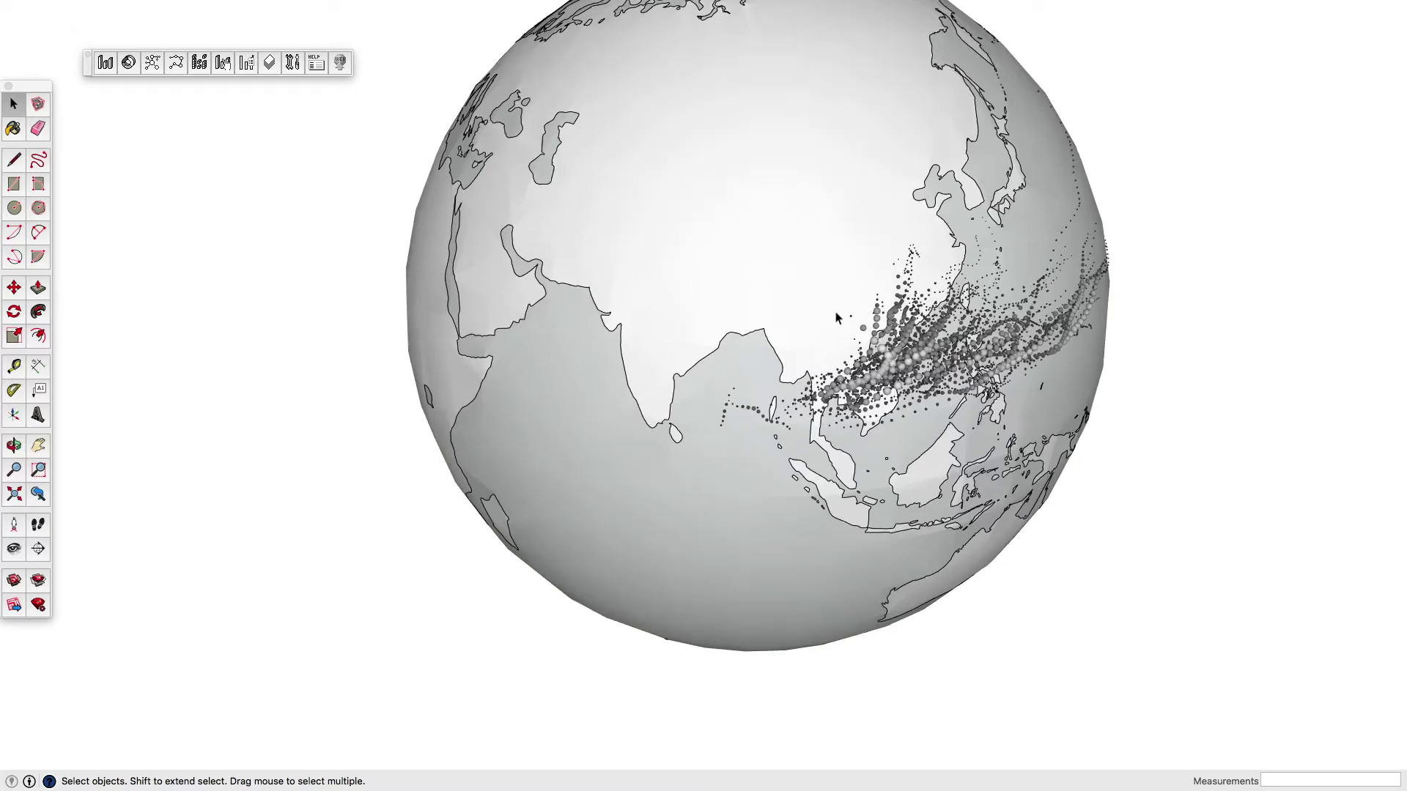
{"action": "scroll", "coordinate": [843, 355], "scroll_direction": "up", "scroll_amount": 3}
{"action": "scroll", "coordinate": [971, 418], "scroll_direction": "up", "scroll_amount": 2}
{"action": "scroll", "coordinate": [931, 384], "scroll_direction": "up", "scroll_amount": 1}
{"action": "scroll", "coordinate": [931, 384], "scroll_direction": "up", "scroll_amount": 2}
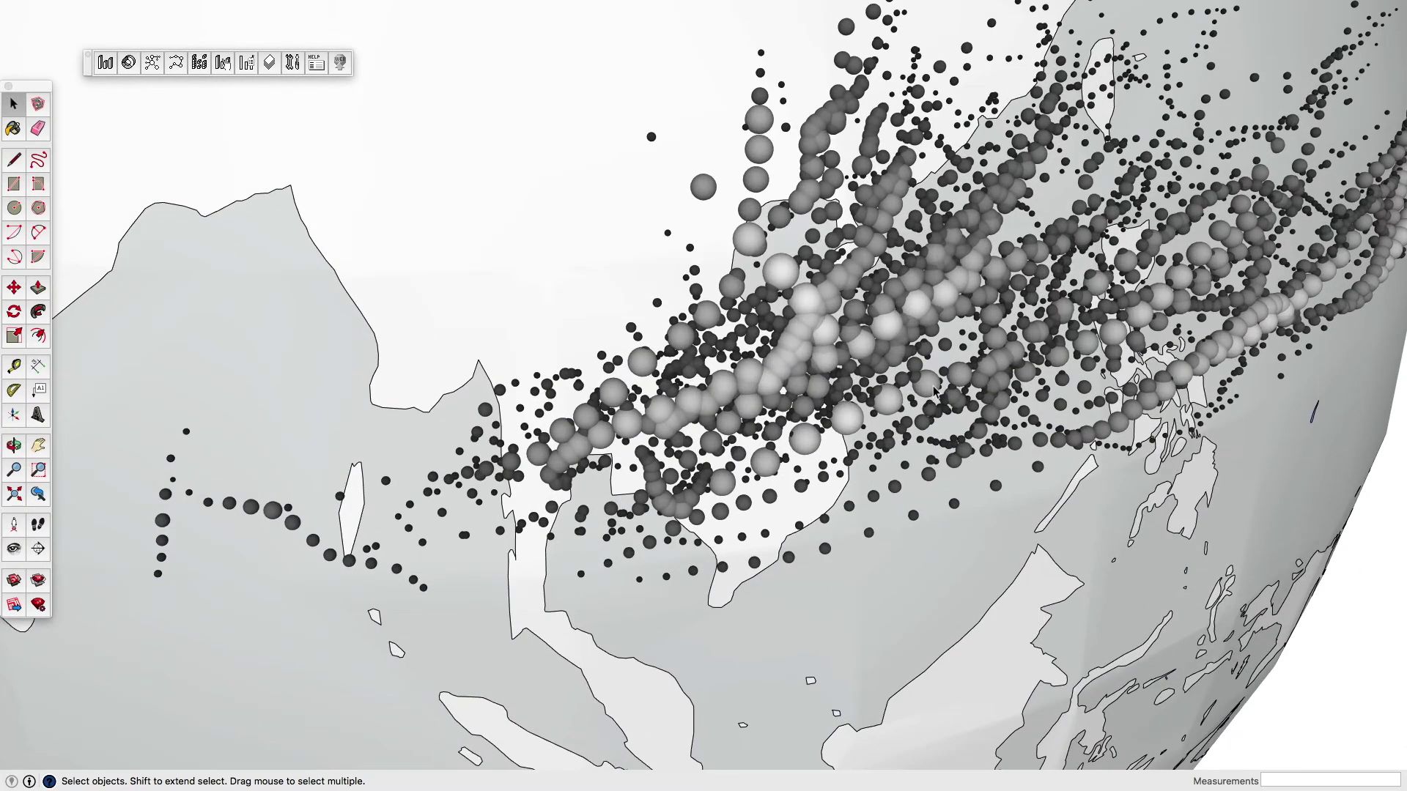
{"action": "scroll", "coordinate": [901, 380], "scroll_direction": "up", "scroll_amount": 1}
{"action": "scroll", "coordinate": [786, 326], "scroll_direction": "down", "scroll_amount": 2}
{"action": "scroll", "coordinate": [806, 308], "scroll_direction": "down", "scroll_amount": 2}
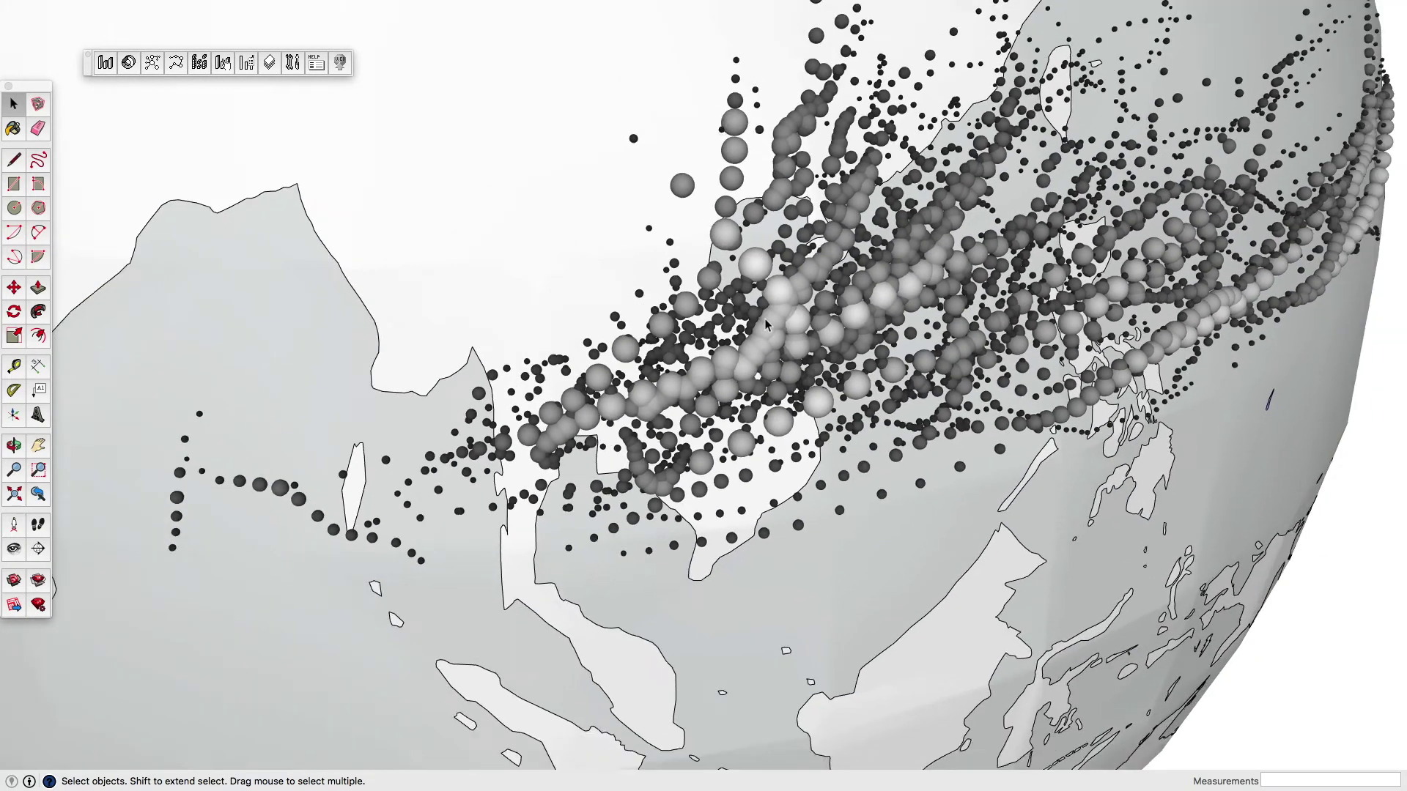
{"action": "scroll", "coordinate": [828, 289], "scroll_direction": "down", "scroll_amount": 3}
{"action": "scroll", "coordinate": [852, 268], "scroll_direction": "down", "scroll_amount": 2}
{"action": "scroll", "coordinate": [849, 274], "scroll_direction": "down", "scroll_amount": 2}
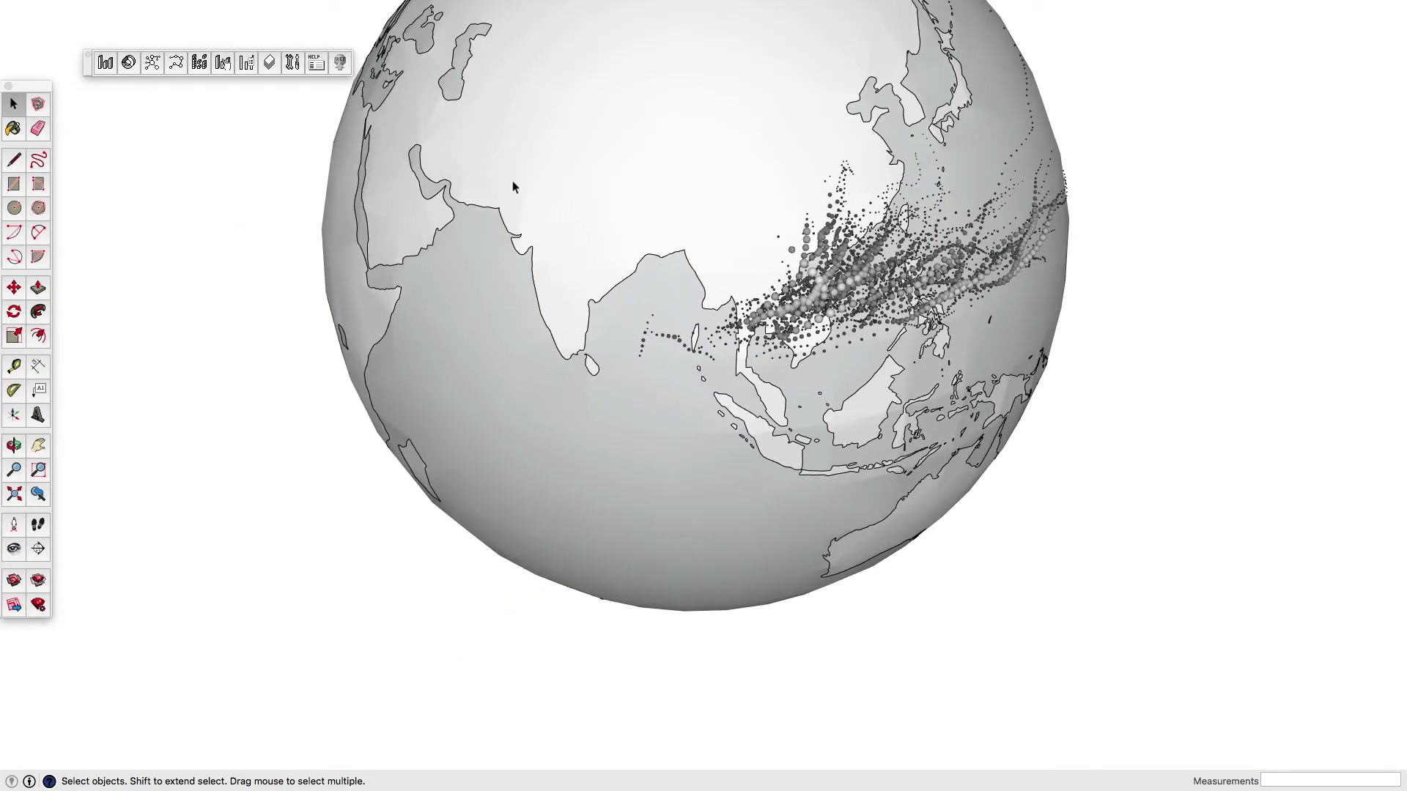
{"action": "left_click", "coordinate": [192, 64]}
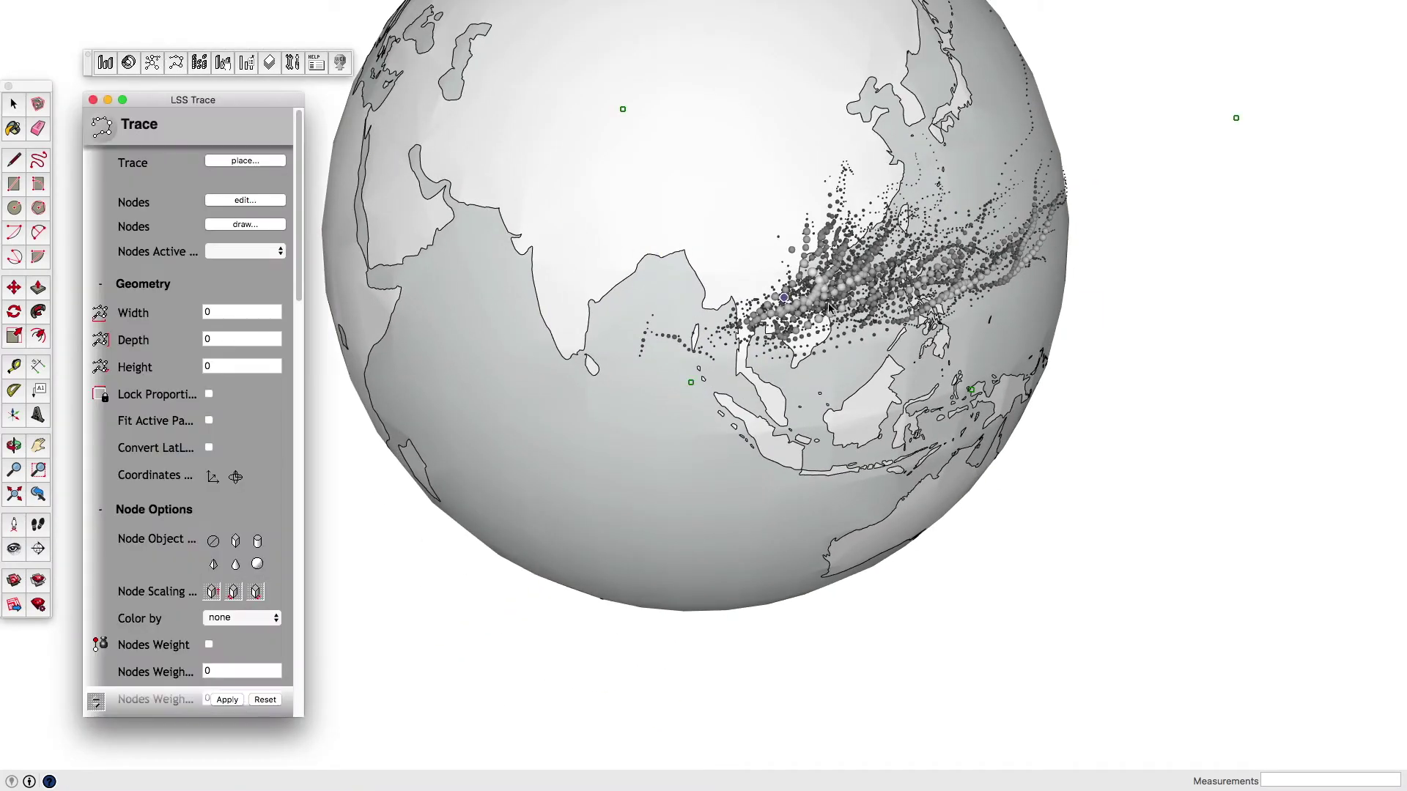
Change the trace's Display Pages from 1-100 to 1-200 and deselect to view the denser cloud.
{"action": "left_click", "coordinate": [821, 297]}
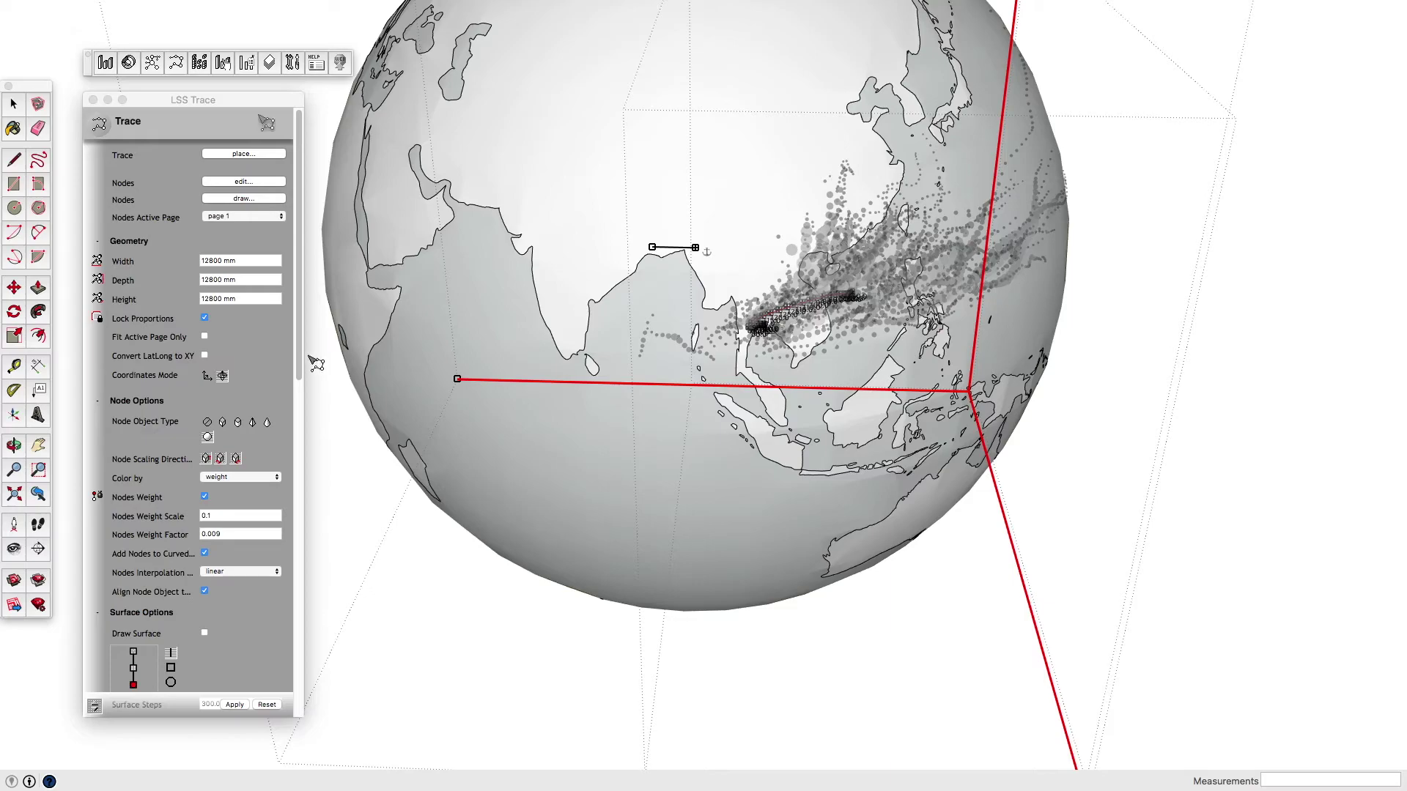
{"action": "left_click_drag", "start_coordinate": [300, 439], "coordinate": [272, 694]}
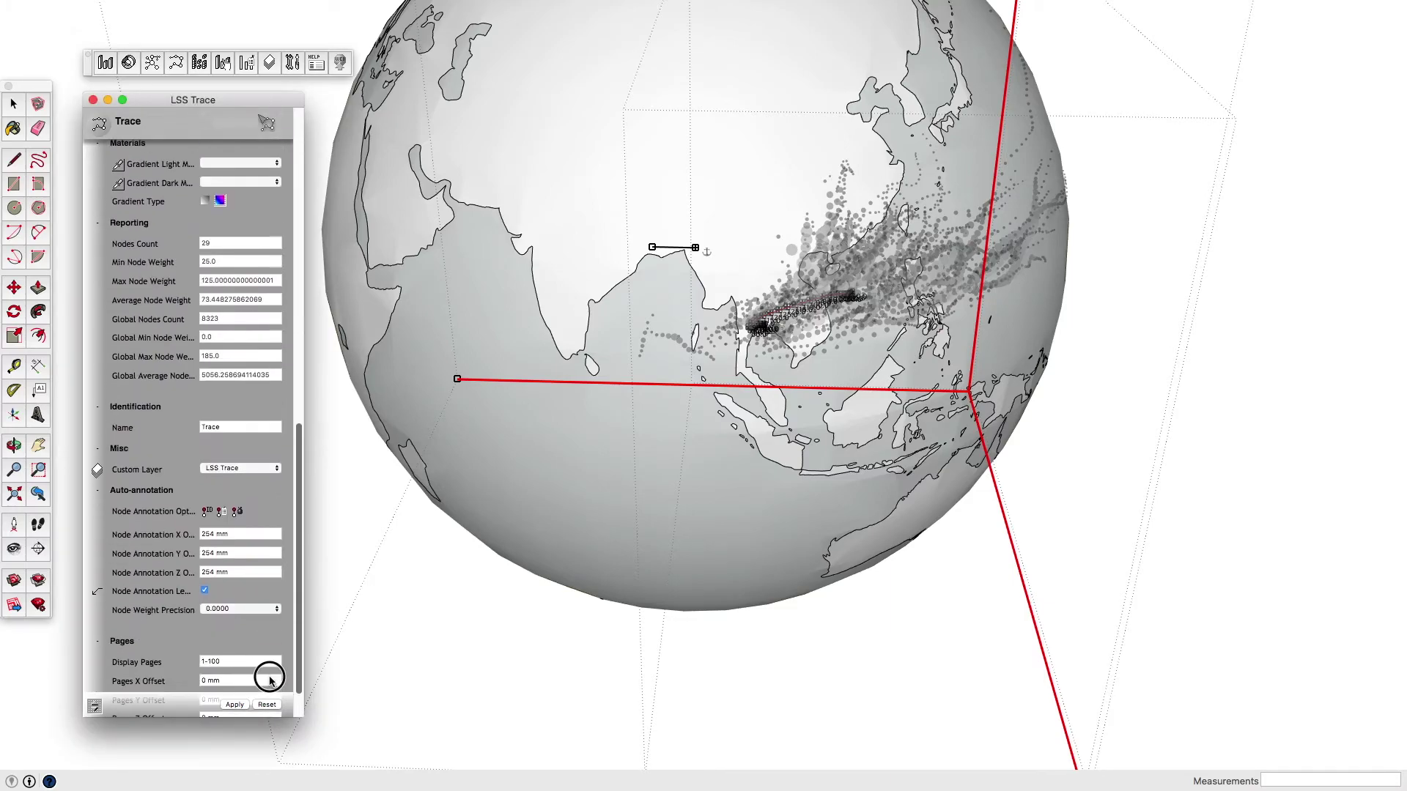
{"action": "triple_click", "coordinate": [239, 620]}
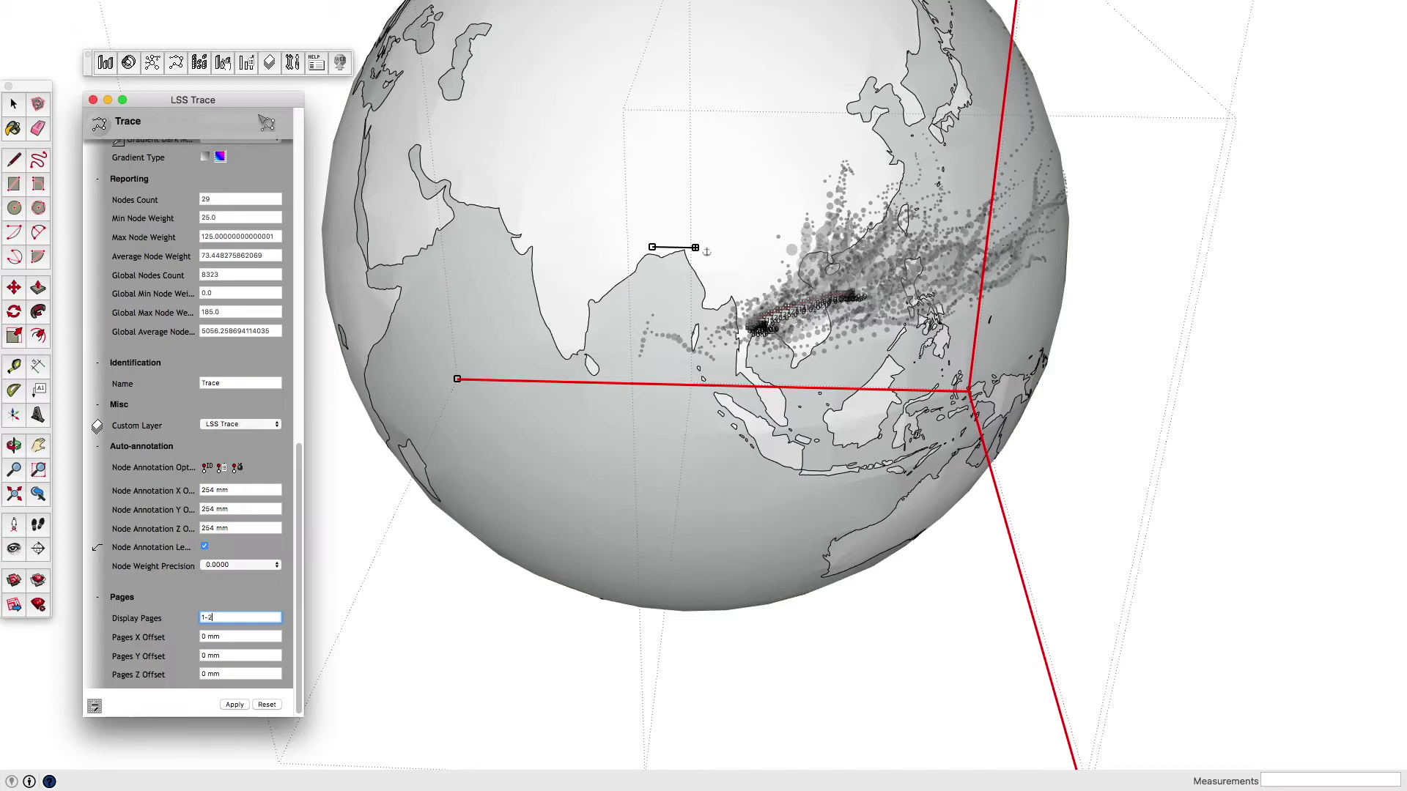
{"action": "key", "text": "Return"}
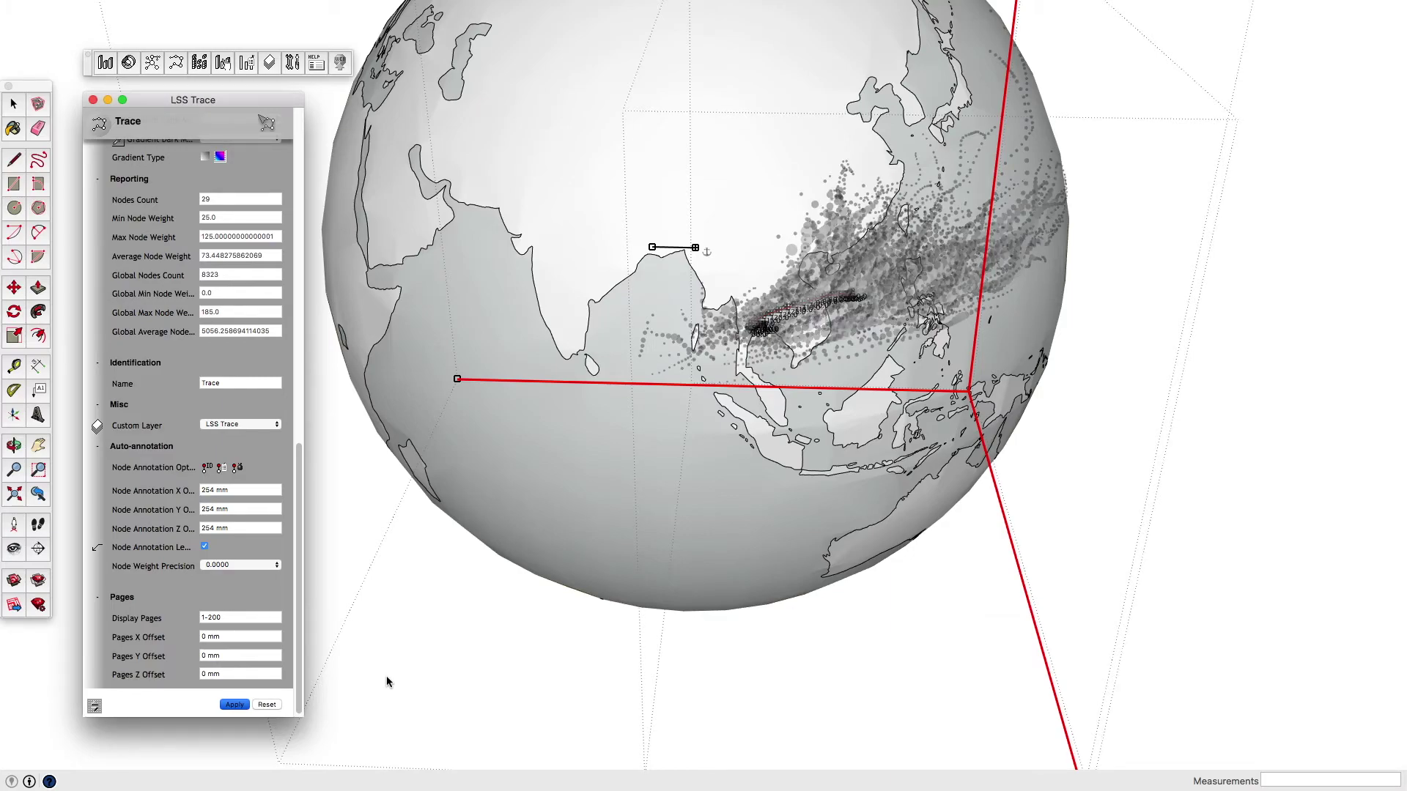
{"action": "left_click", "coordinate": [96, 54]}
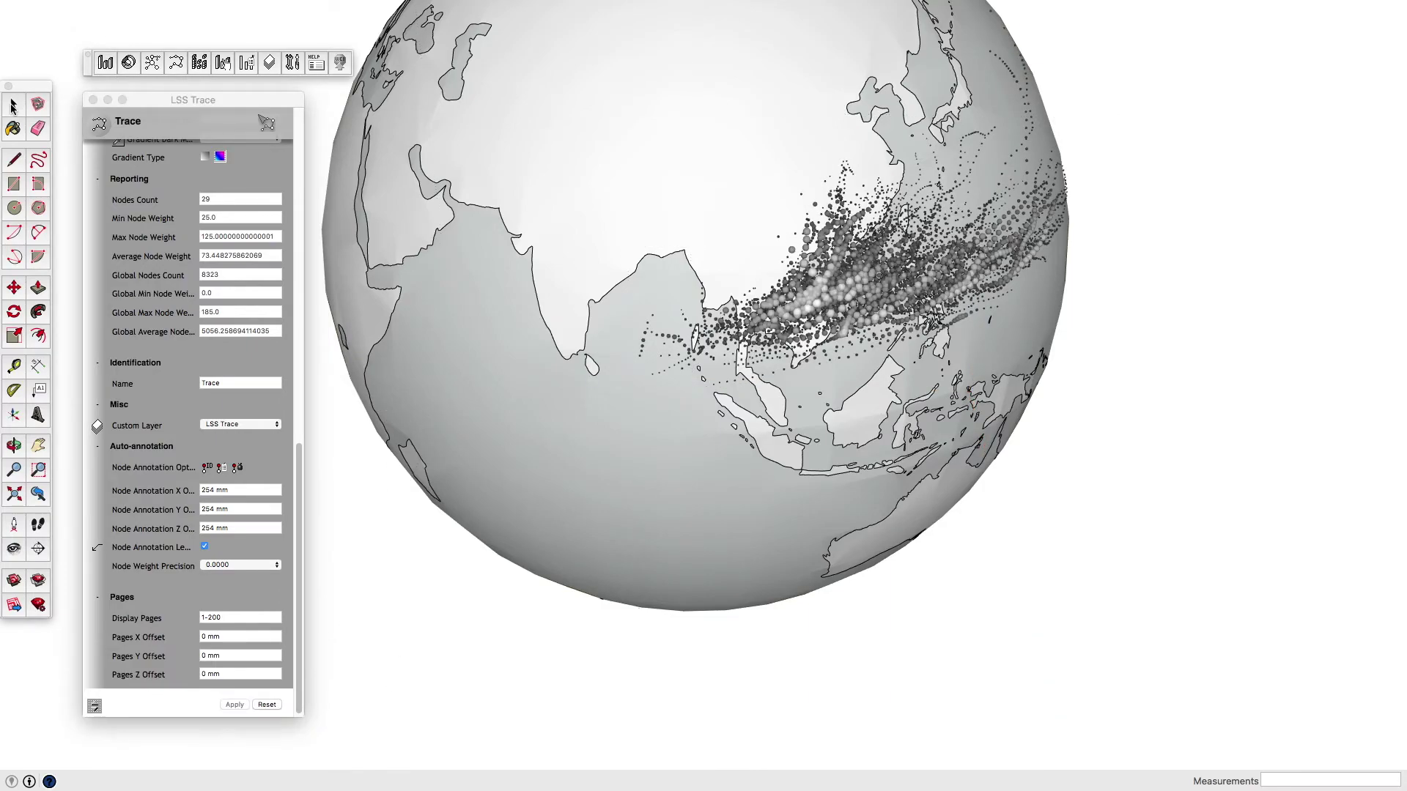
{"action": "mouse_move", "coordinate": [903, 344]}
{"action": "middle_mouse_down"}
{"action": "mouse_move", "coordinate": [692, 309]}
{"action": "mouse_move", "coordinate": [886, 379]}
{"action": "middle_mouse_up"}
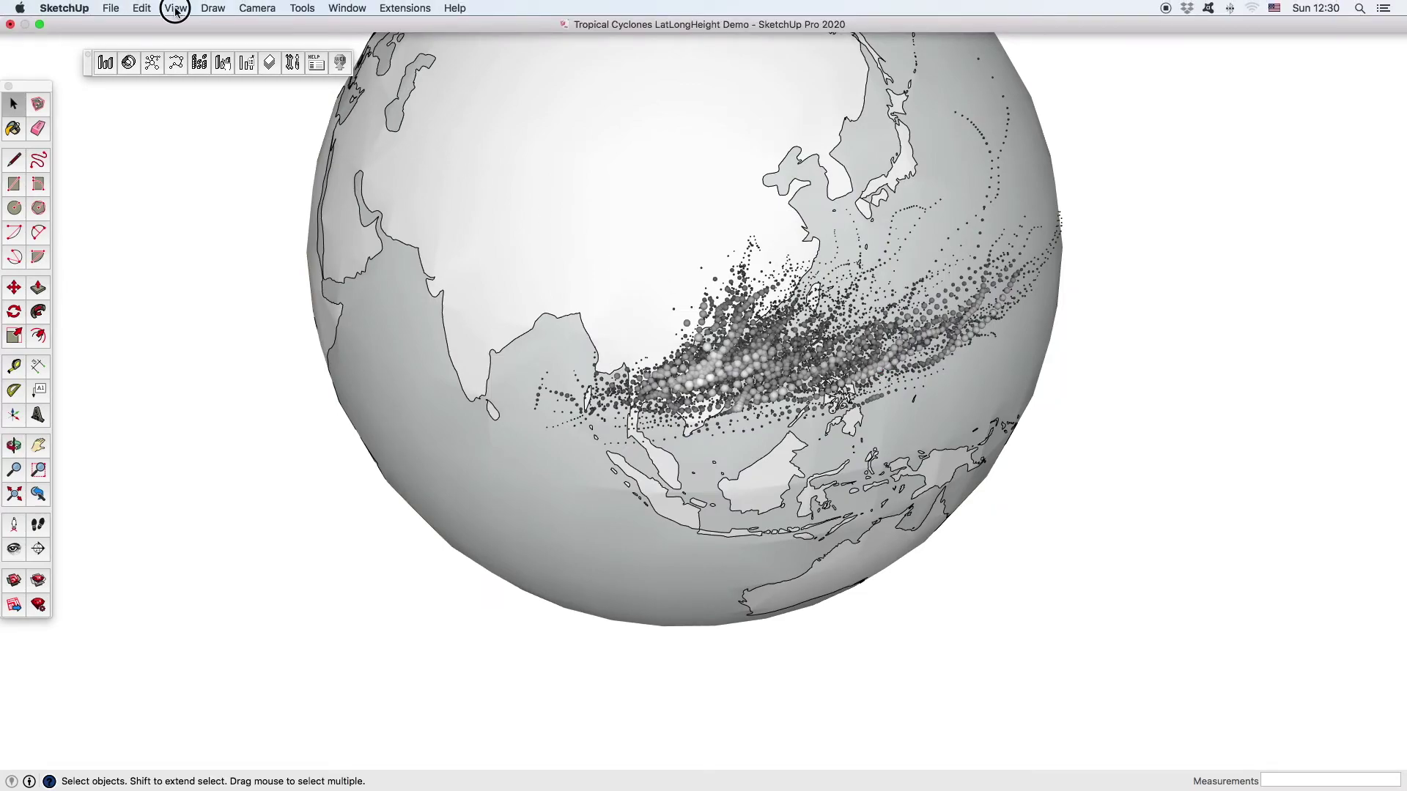
Turn off edges to hide the continent outlines and orbit to examine the cyclone cloud.
{"action": "left_click", "coordinate": [176, 9]}
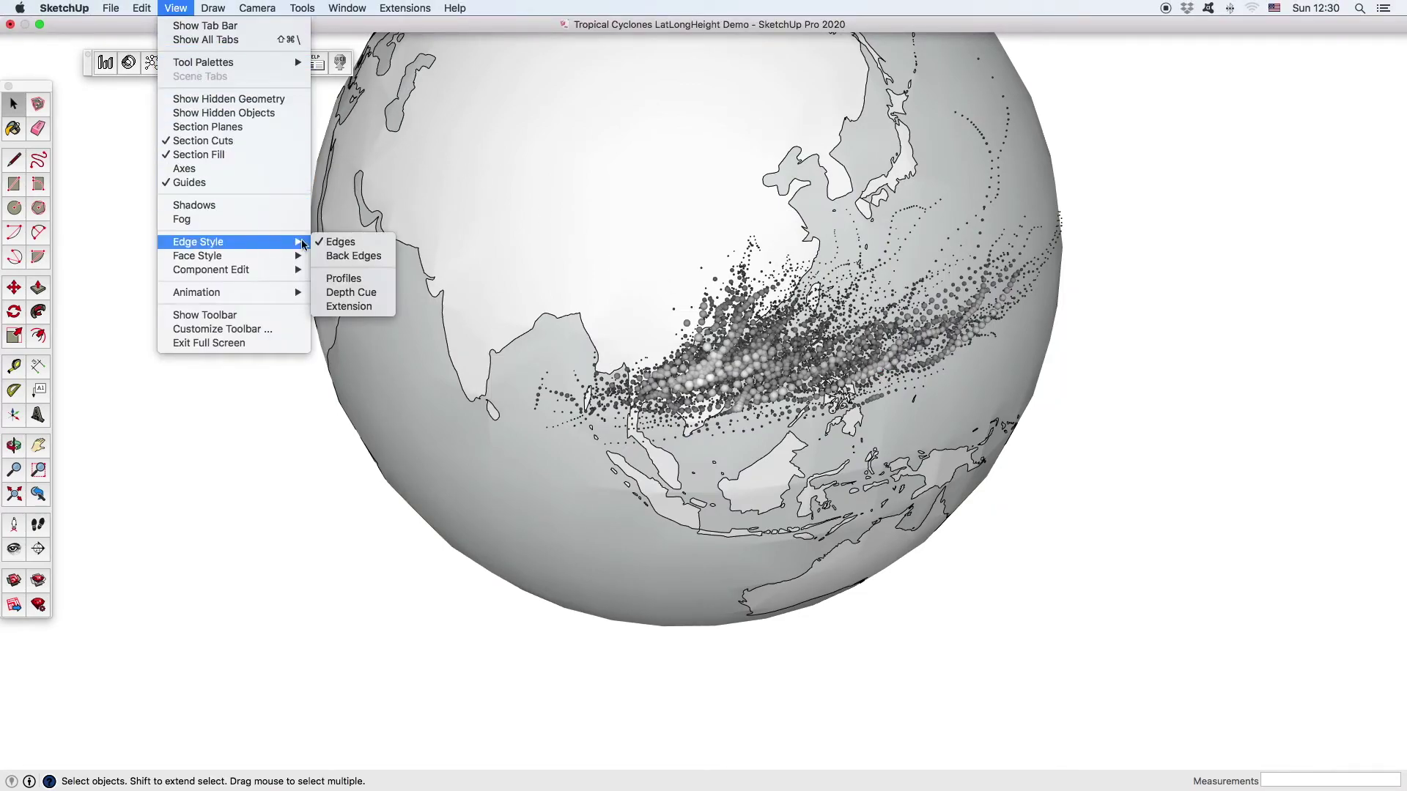
{"action": "left_click", "coordinate": [339, 242]}
{"action": "middle_click_drag", "start_coordinate": [921, 397], "coordinate": [586, 353]}
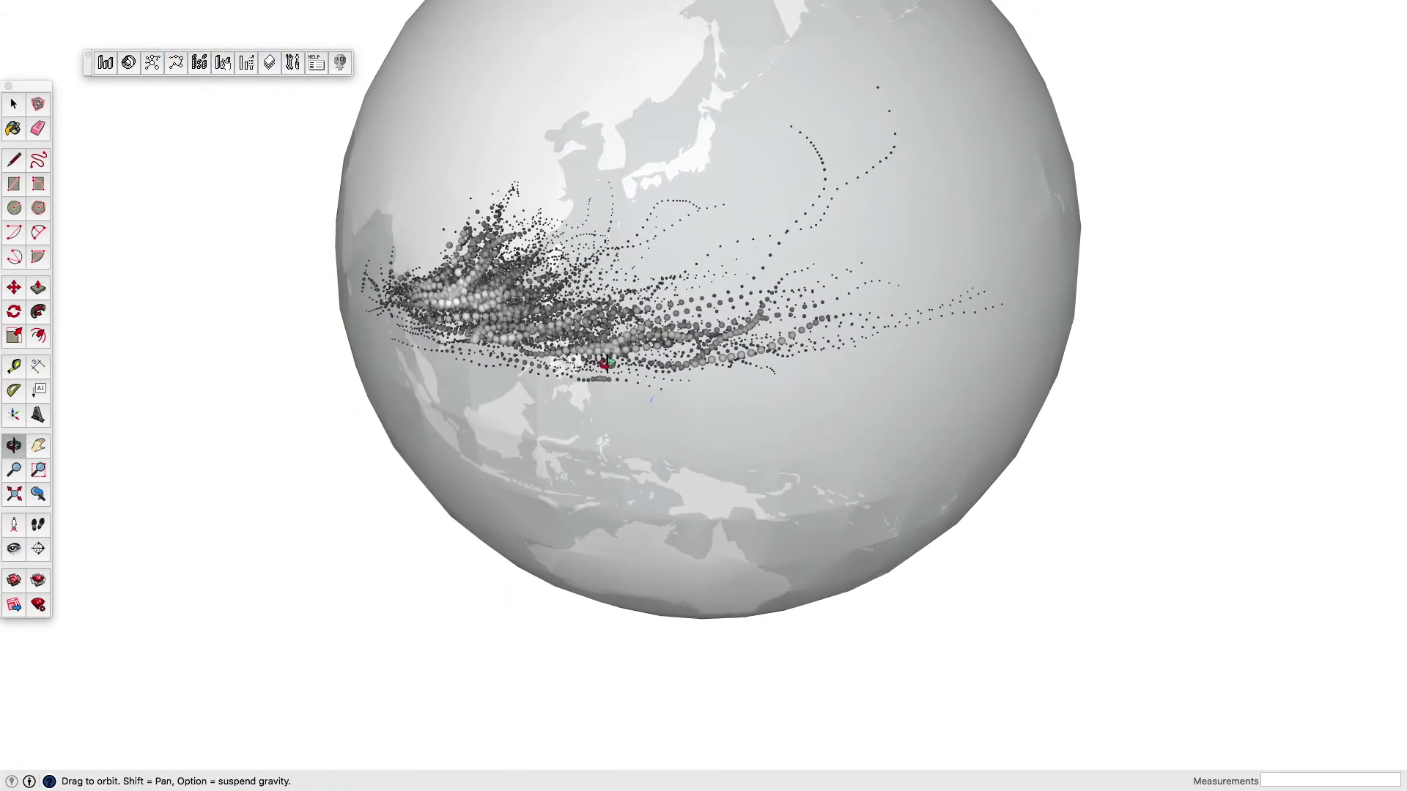
{"action": "mouse_move", "coordinate": [586, 353]}
{"action": "middle_mouse_down"}
{"action": "mouse_move", "coordinate": [956, 455]}
{"action": "mouse_move", "coordinate": [675, 301]}
{"action": "mouse_move", "coordinate": [642, 407]}
{"action": "middle_mouse_up"}
{"action": "scroll", "coordinate": [890, 428], "scroll_direction": "up", "scroll_amount": 5}
{"action": "scroll", "coordinate": [675, 300], "scroll_direction": "down", "scroll_amount": 5}
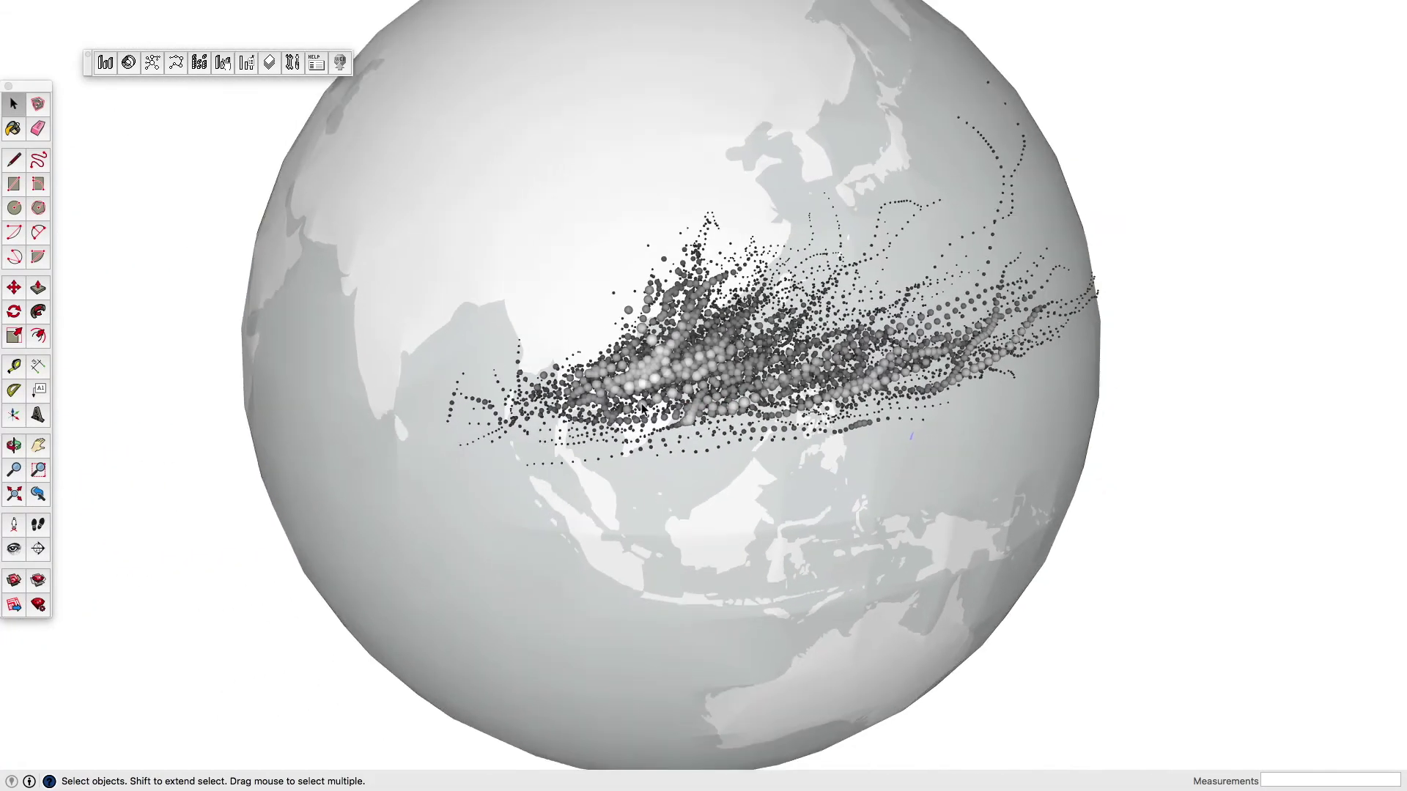
Assign the yellow square's material as the trace's Gradient Light Material.
{"action": "mouse_move", "coordinate": [929, 469]}
{"action": "middle_mouse_down"}
{"action": "mouse_move", "coordinate": [789, 484]}
{"action": "mouse_move", "coordinate": [769, 540]}
{"action": "middle_mouse_up"}
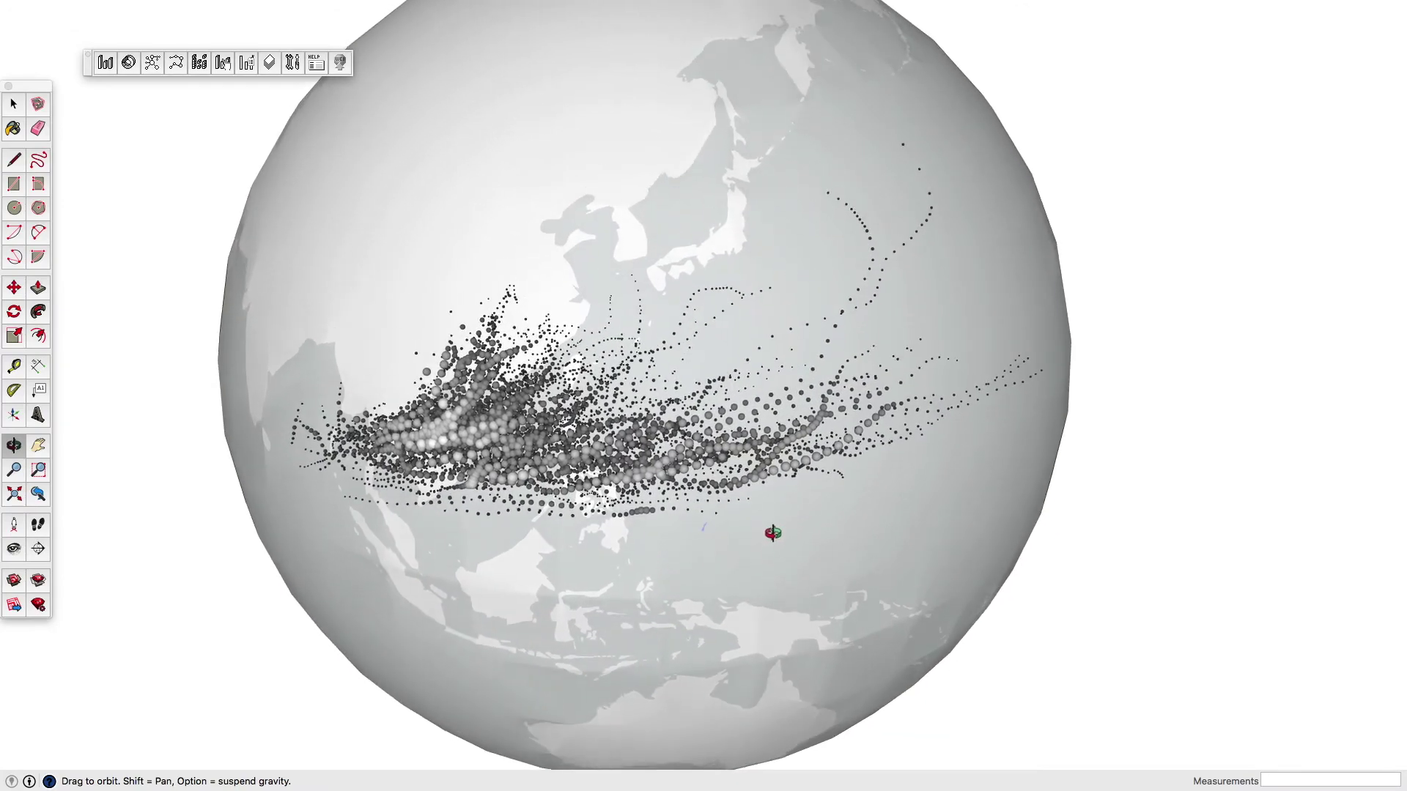
{"action": "scroll", "coordinate": [846, 515], "scroll_direction": "down", "scroll_amount": 3}
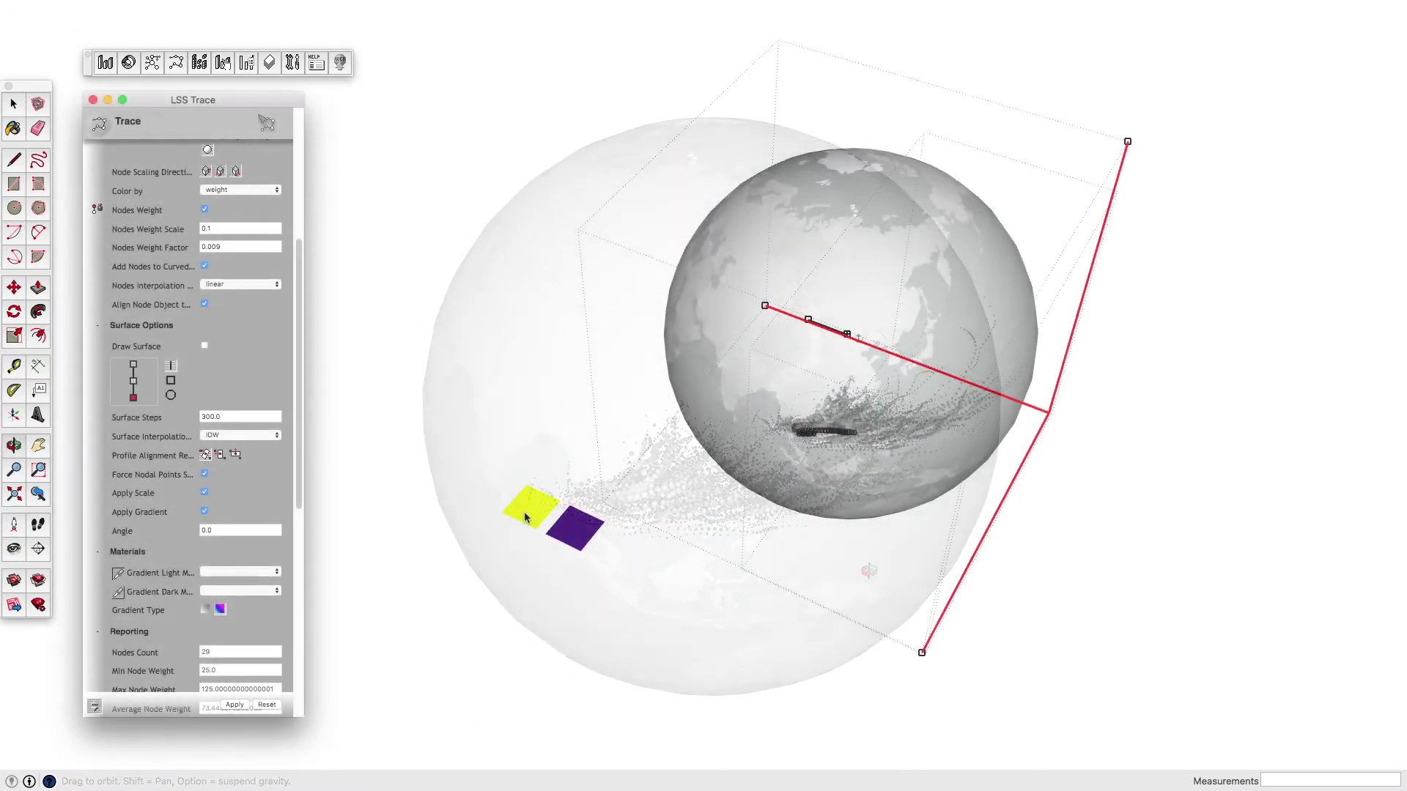
{"action": "left_click", "coordinate": [527, 509]}
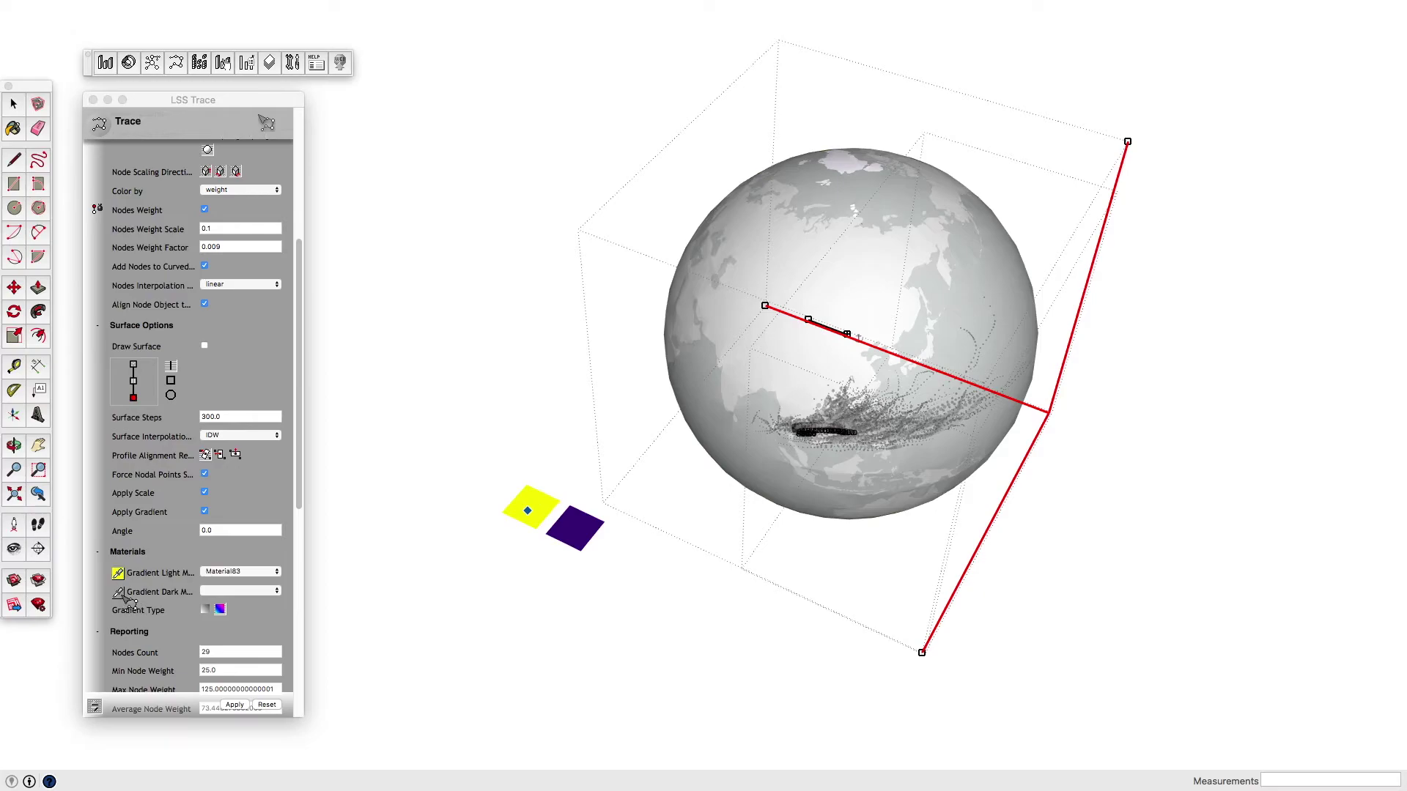
Set the purple square as Gradient Dark Material, colouring nodes yellow-to-purple by weight.
{"action": "left_click", "coordinate": [581, 537]}
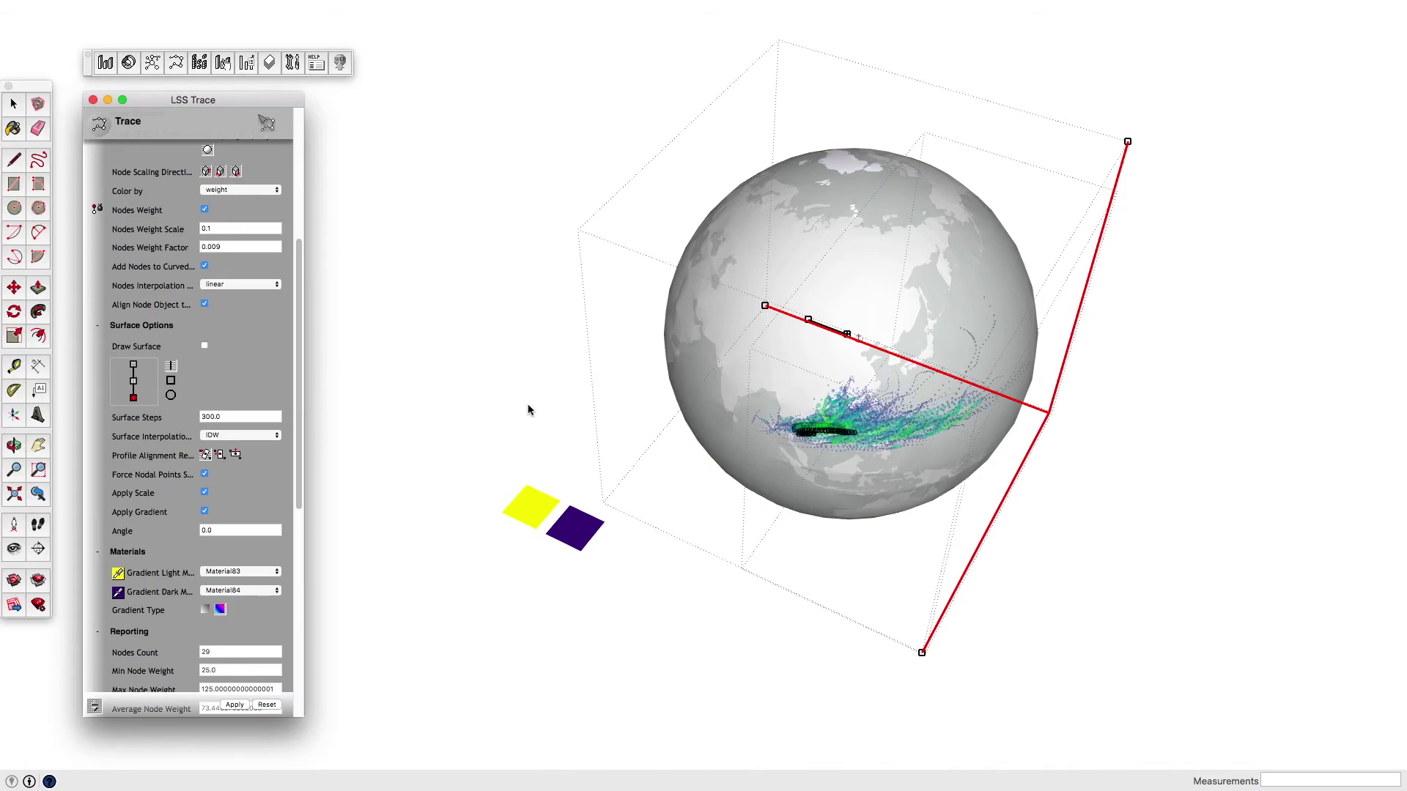
{"action": "left_click", "coordinate": [495, 314]}
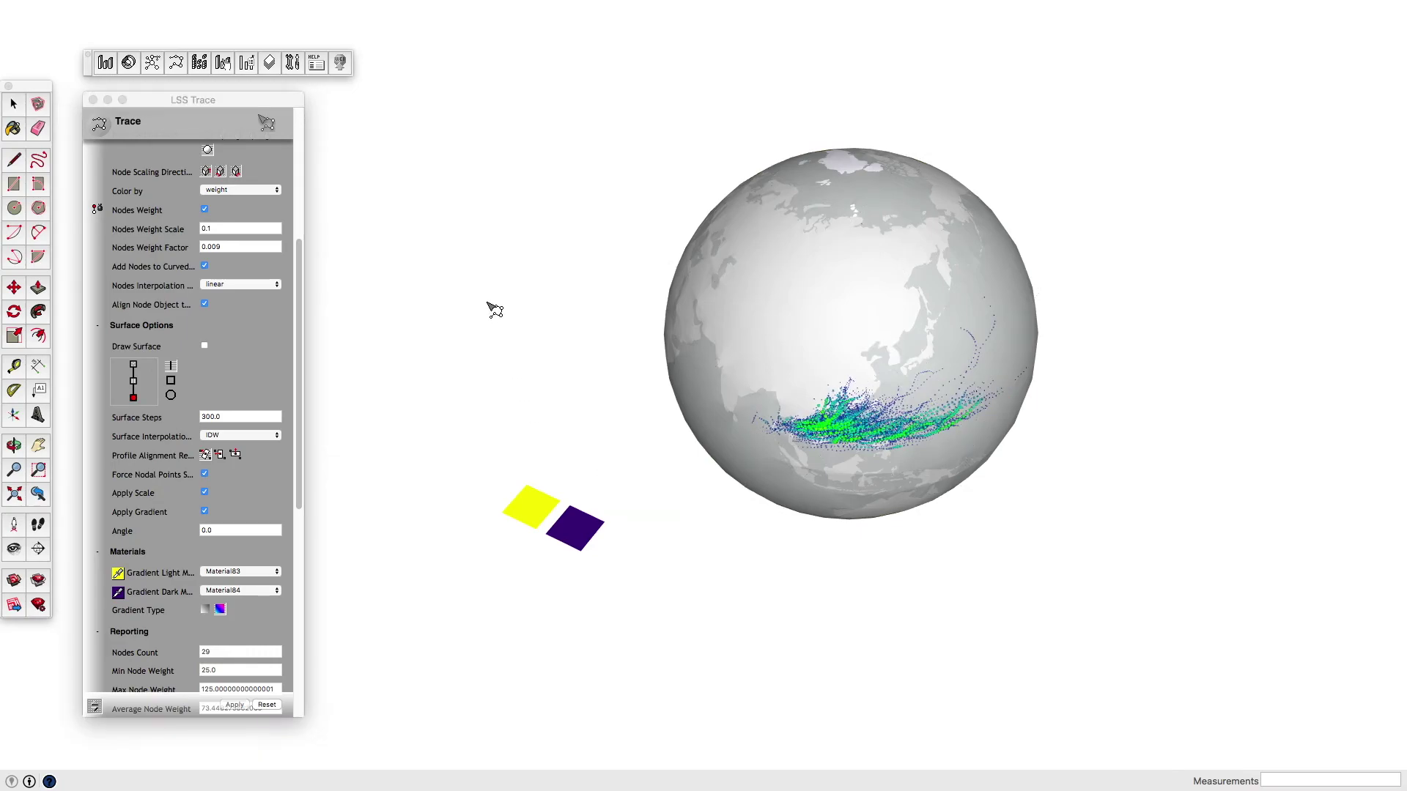
{"action": "left_click", "coordinate": [13, 103]}
{"action": "middle_click_drag", "start_coordinate": [929, 511], "coordinate": [860, 344]}
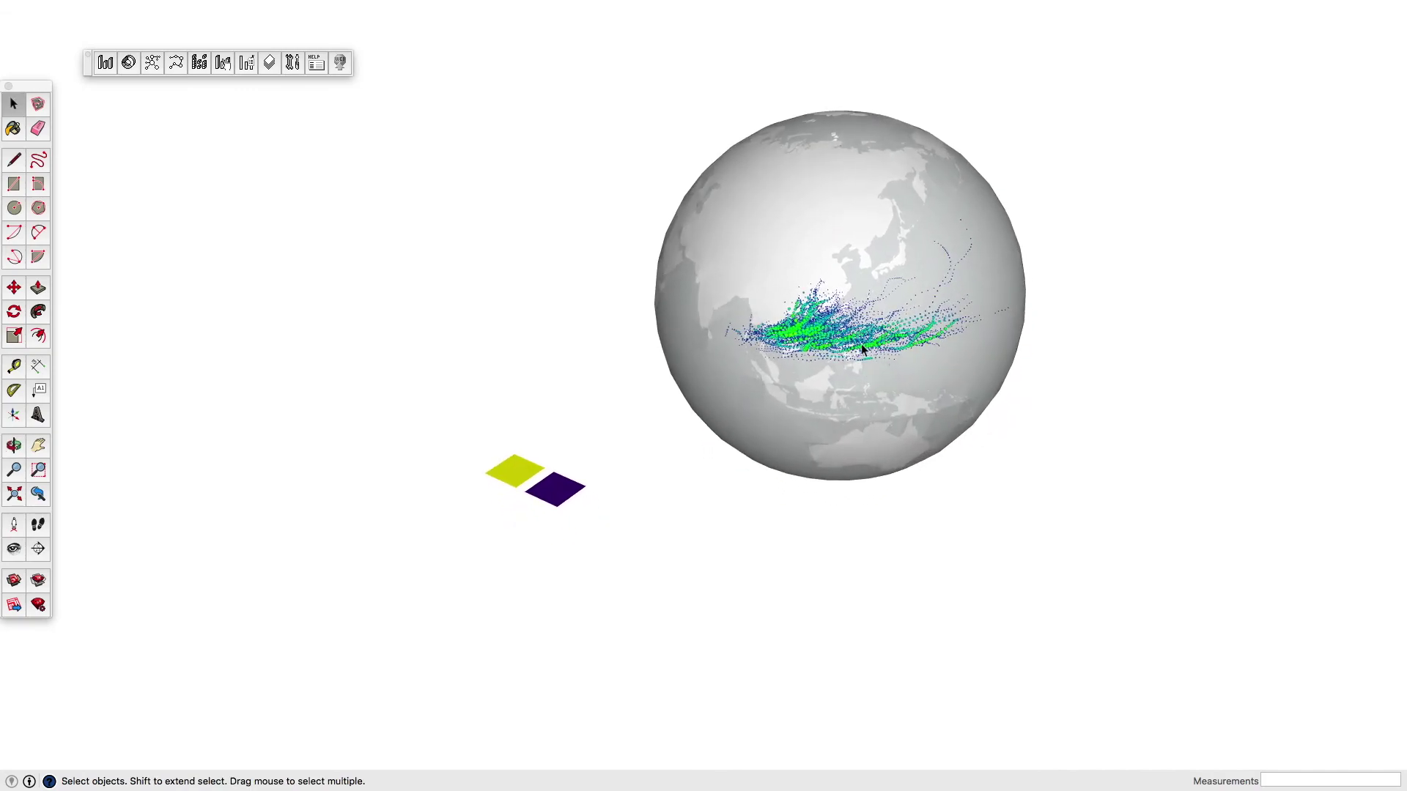
{"action": "scroll", "coordinate": [860, 345], "scroll_direction": "up", "scroll_amount": 3}
{"action": "scroll", "coordinate": [860, 344], "scroll_direction": "up", "scroll_amount": 3}
{"action": "scroll", "coordinate": [849, 324], "scroll_direction": "up", "scroll_amount": 2}
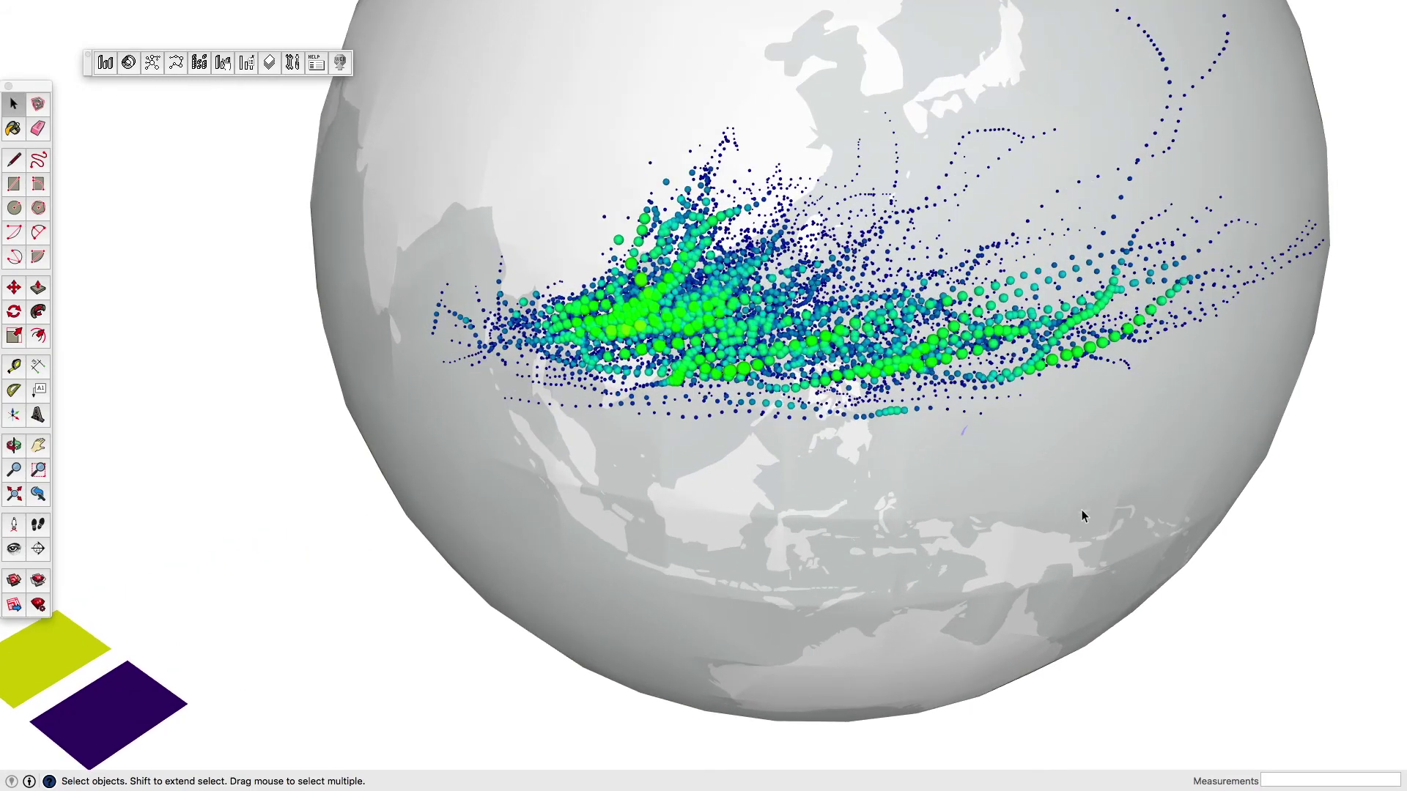
{"action": "scroll", "coordinate": [1082, 516], "scroll_direction": "down", "scroll_amount": 3}
{"action": "scroll", "coordinate": [1067, 514], "scroll_direction": "down", "scroll_amount": 2}
{"action": "mouse_move", "coordinate": [1051, 516]}
{"action": "middle_mouse_down"}
{"action": "mouse_move", "coordinate": [877, 406]}
{"action": "mouse_move", "coordinate": [766, 481]}
{"action": "mouse_move", "coordinate": [853, 463]}
{"action": "mouse_move", "coordinate": [882, 417]}
{"action": "mouse_move", "coordinate": [950, 380]}
{"action": "mouse_move", "coordinate": [1155, 305]}
{"action": "mouse_move", "coordinate": [1272, 279]}
{"action": "mouse_move", "coordinate": [1297, 294]}
{"action": "middle_mouse_up"}
{"action": "mouse_move", "coordinate": [1298, 294]}
{"action": "left_mouse_down"}
{"action": "mouse_move", "coordinate": [1322, 336]}
{"action": "mouse_move", "coordinate": [1128, 228]}
{"action": "mouse_move", "coordinate": [1161, 188]}
{"action": "mouse_move", "coordinate": [1134, 290]}
{"action": "mouse_move", "coordinate": [1021, 418]}
{"action": "mouse_move", "coordinate": [879, 471]}
{"action": "mouse_move", "coordinate": [882, 542]}
{"action": "left_mouse_up"}
{"action": "key", "text": "space"}
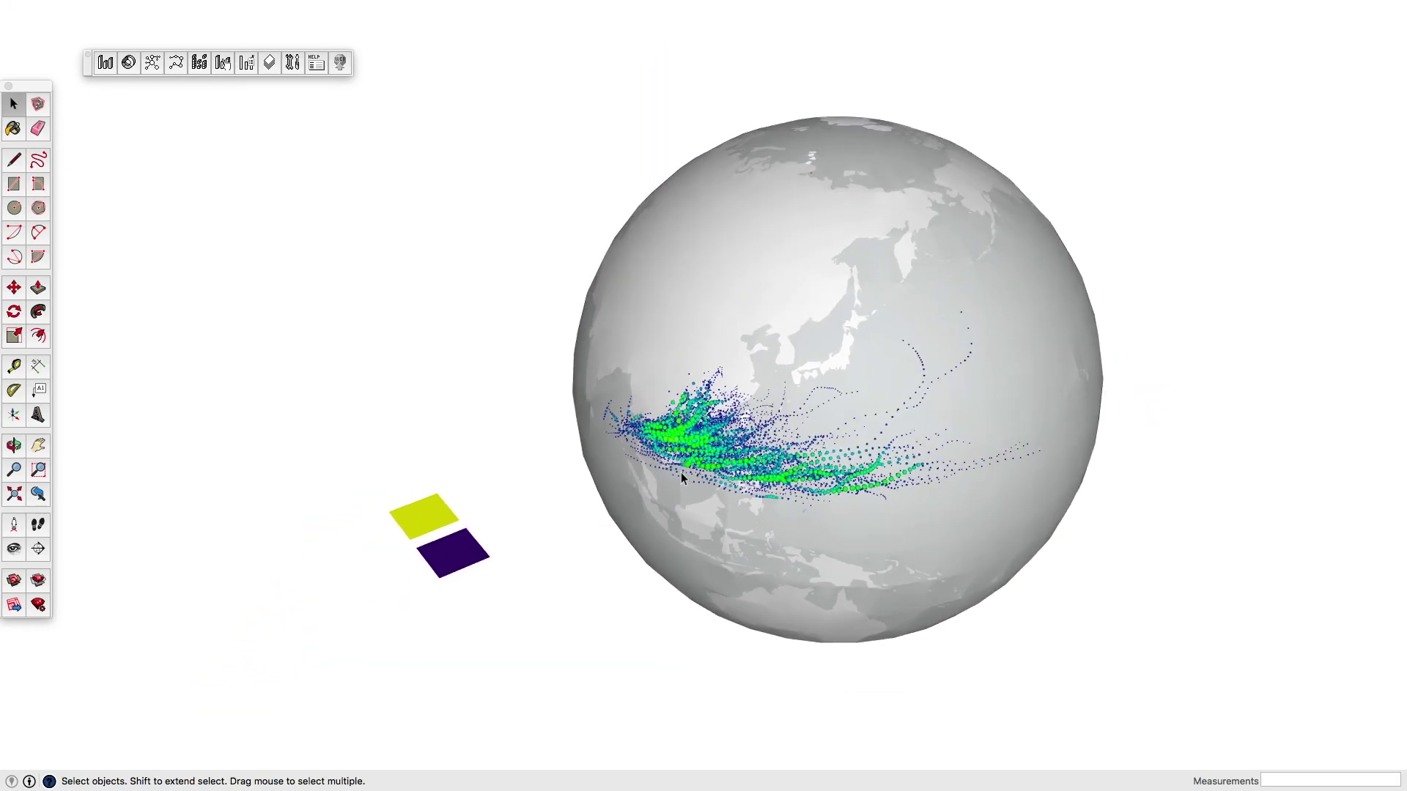
{"action": "scroll", "coordinate": [715, 507], "scroll_direction": "up", "scroll_amount": 3}
{"action": "key", "text": "o"}
{"action": "mouse_move", "coordinate": [728, 512]}
{"action": "left_mouse_down"}
{"action": "mouse_move", "coordinate": [727, 553]}
{"action": "mouse_move", "coordinate": [789, 537]}
{"action": "left_mouse_up"}
{"action": "scroll", "coordinate": [693, 580], "scroll_direction": "down", "scroll_amount": 2}
{"action": "key", "text": "space"}
{"action": "mouse_move", "coordinate": [860, 577]}
{"action": "middle_mouse_down"}
{"action": "mouse_move", "coordinate": [973, 575]}
{"action": "mouse_move", "coordinate": [1156, 527]}
{"action": "middle_mouse_up"}
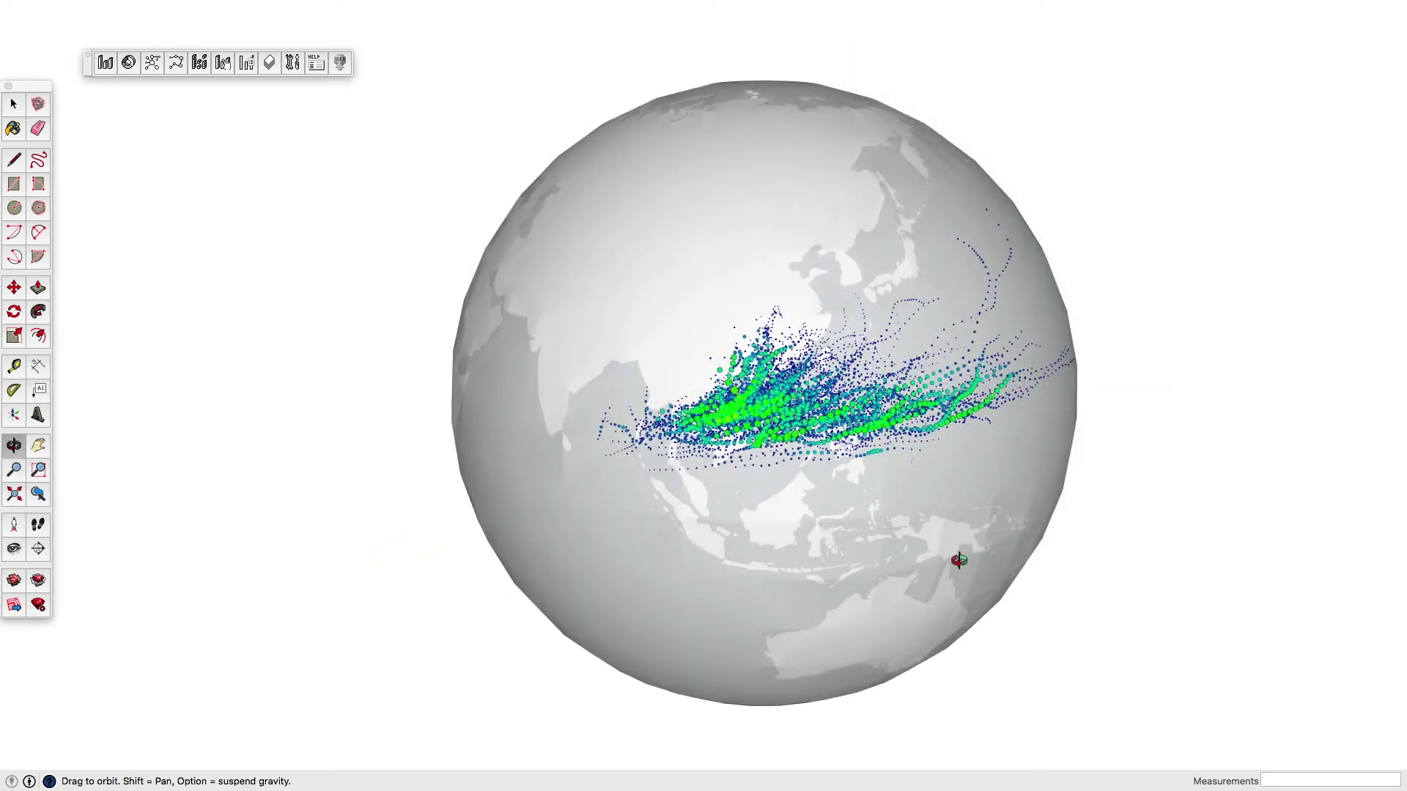
{"action": "middle_click_drag", "start_coordinate": [959, 560], "coordinate": [813, 575]}
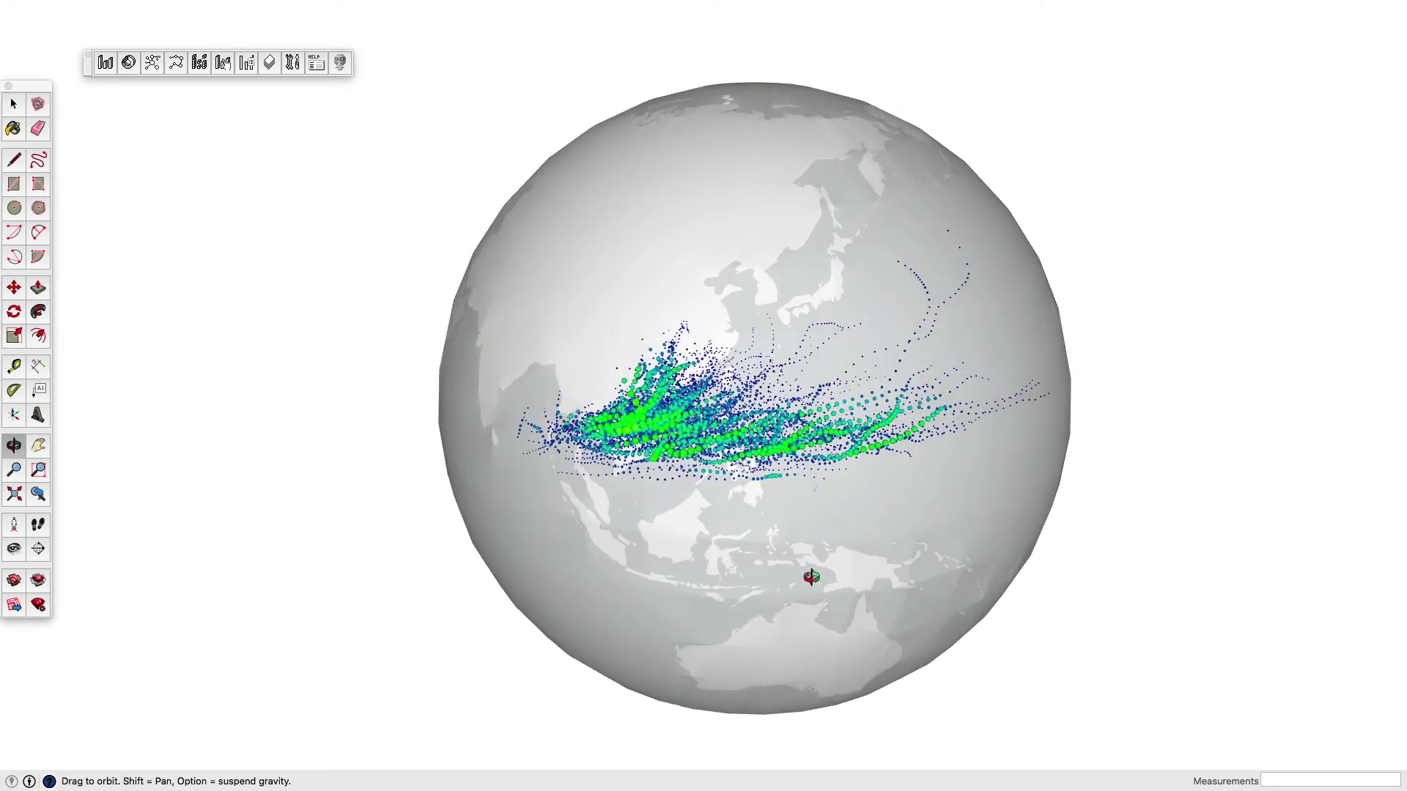
{"action": "scroll", "coordinate": [792, 572], "scroll_direction": "up", "scroll_amount": 2}
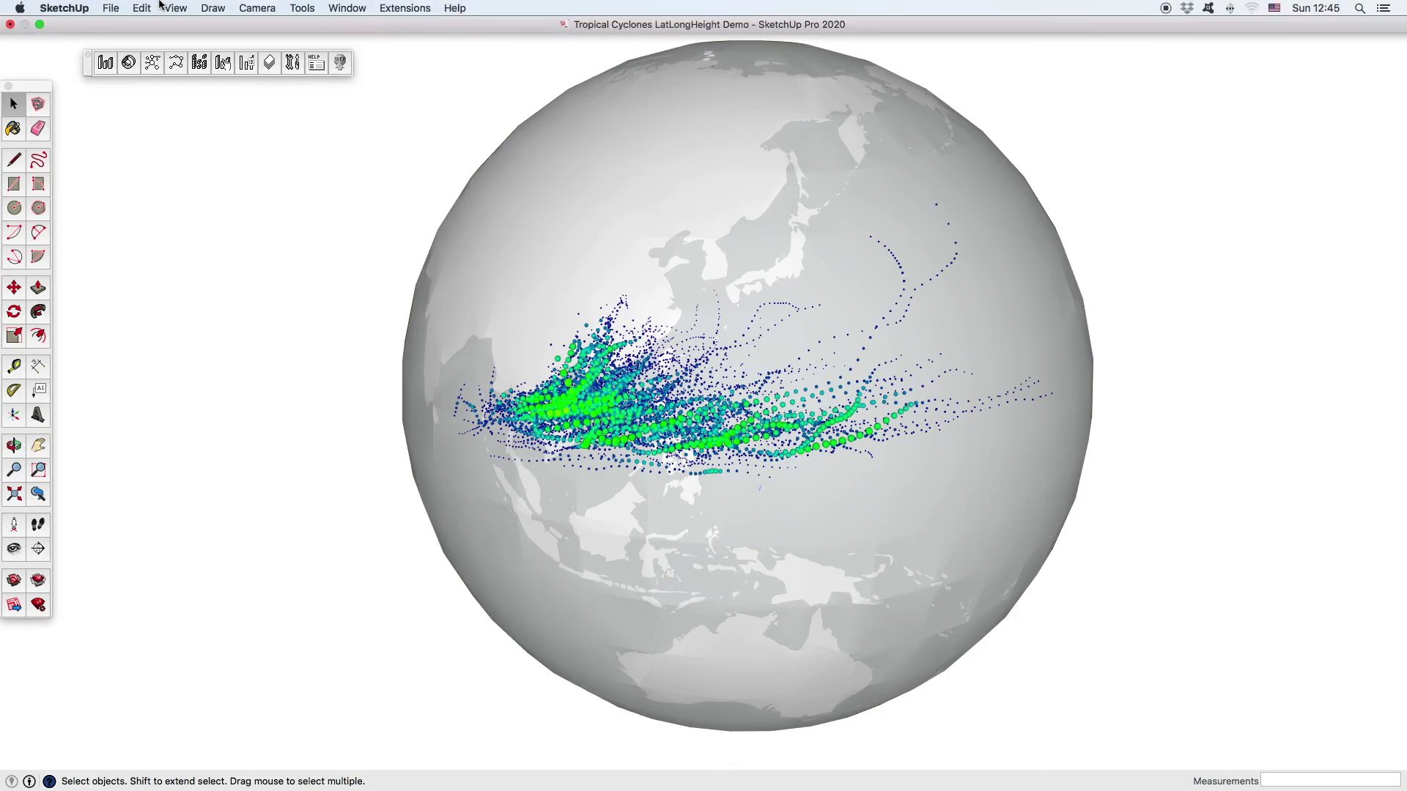
Turn edges back on to restore the coastlines and track lines.
{"action": "left_click", "coordinate": [178, 11]}
{"action": "mouse_move", "coordinate": [198, 242]}
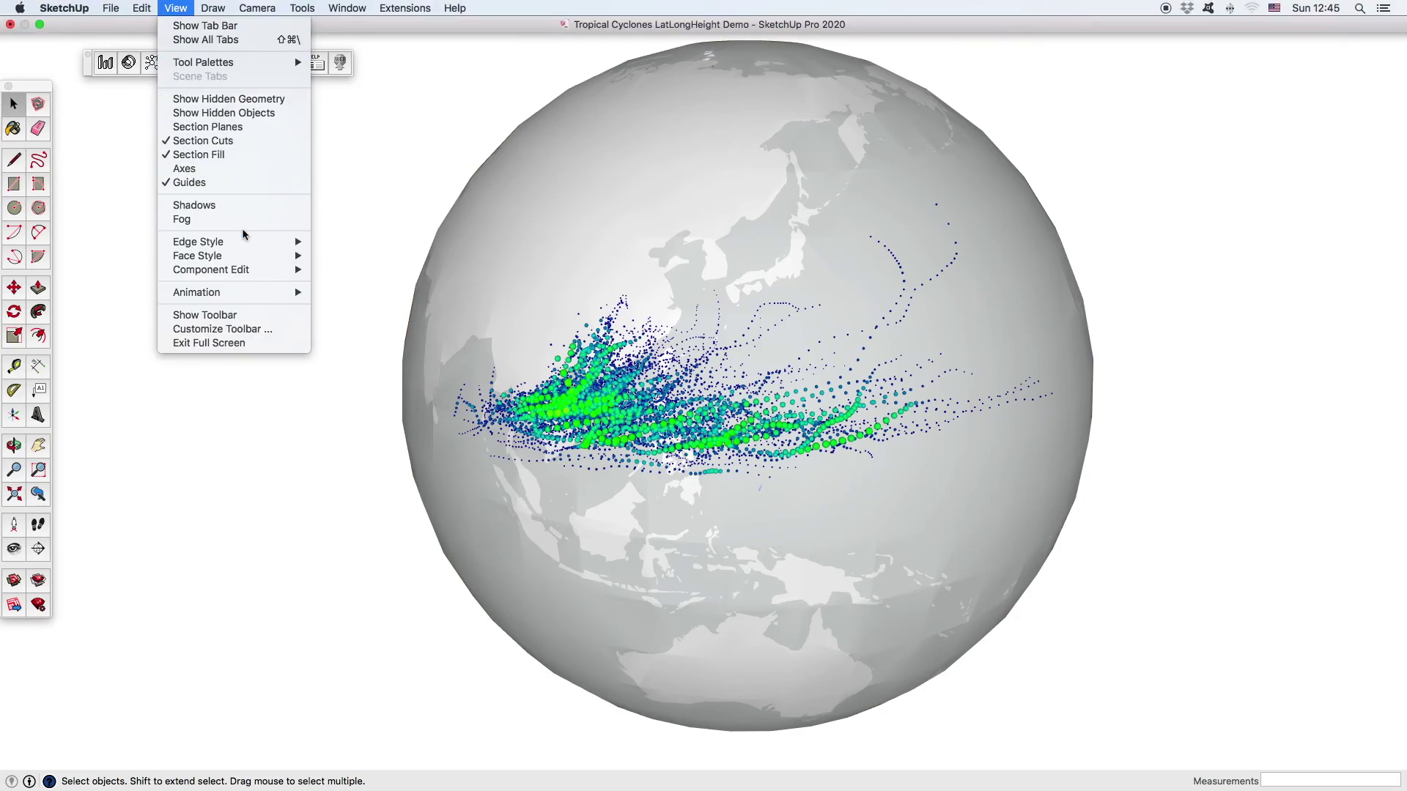
{"action": "left_click", "coordinate": [342, 243]}
{"action": "mouse_move", "coordinate": [822, 542]}
{"action": "middle_mouse_down"}
{"action": "mouse_move", "coordinate": [778, 540]}
{"action": "mouse_move", "coordinate": [847, 534]}
{"action": "mouse_move", "coordinate": [422, 169]}
{"action": "middle_mouse_up"}
Hide the LSS Trace nodes layer and orbit to centre Asia and the black tracks.
{"action": "left_click", "coordinate": [269, 63]}
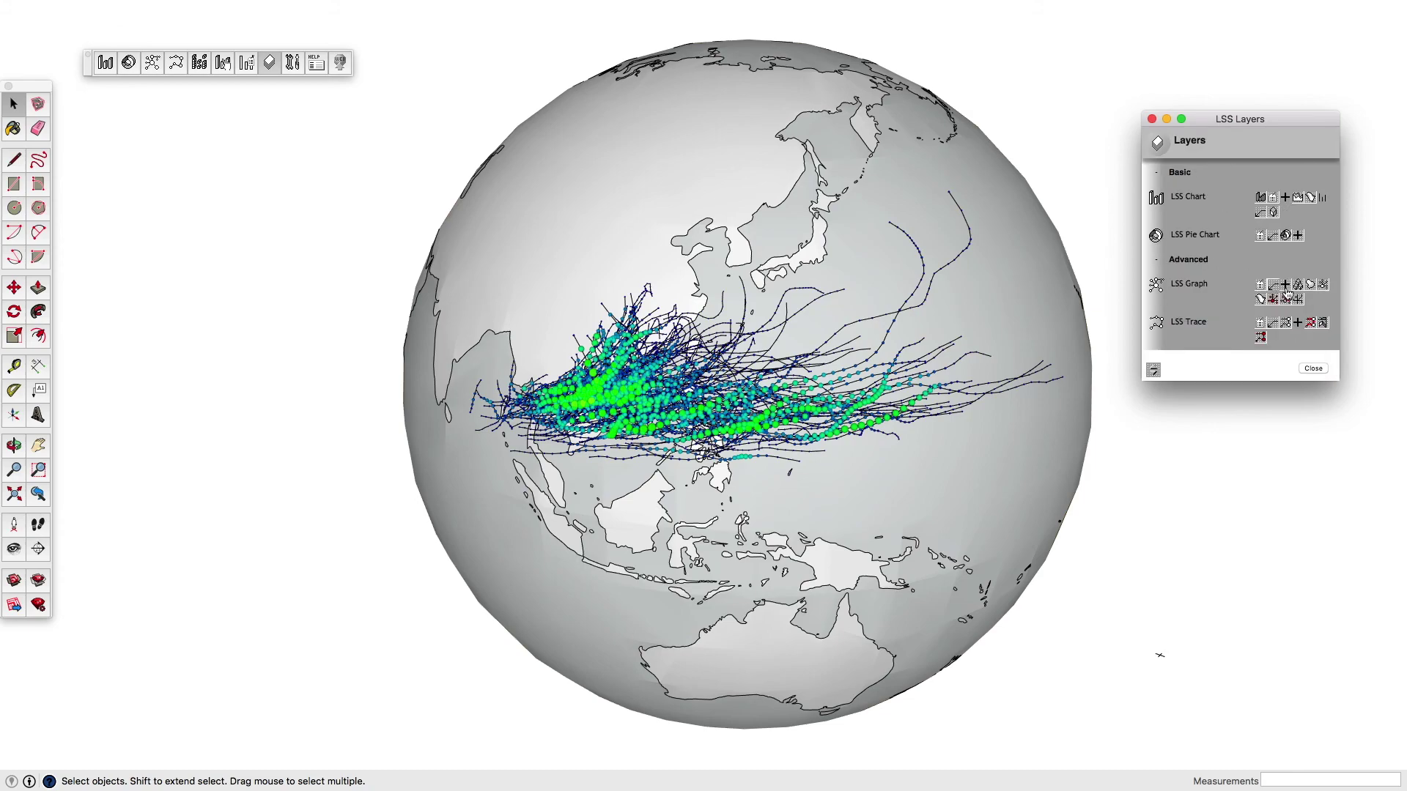
{"action": "left_click", "coordinate": [1260, 336]}
{"action": "left_click", "coordinate": [1152, 118]}
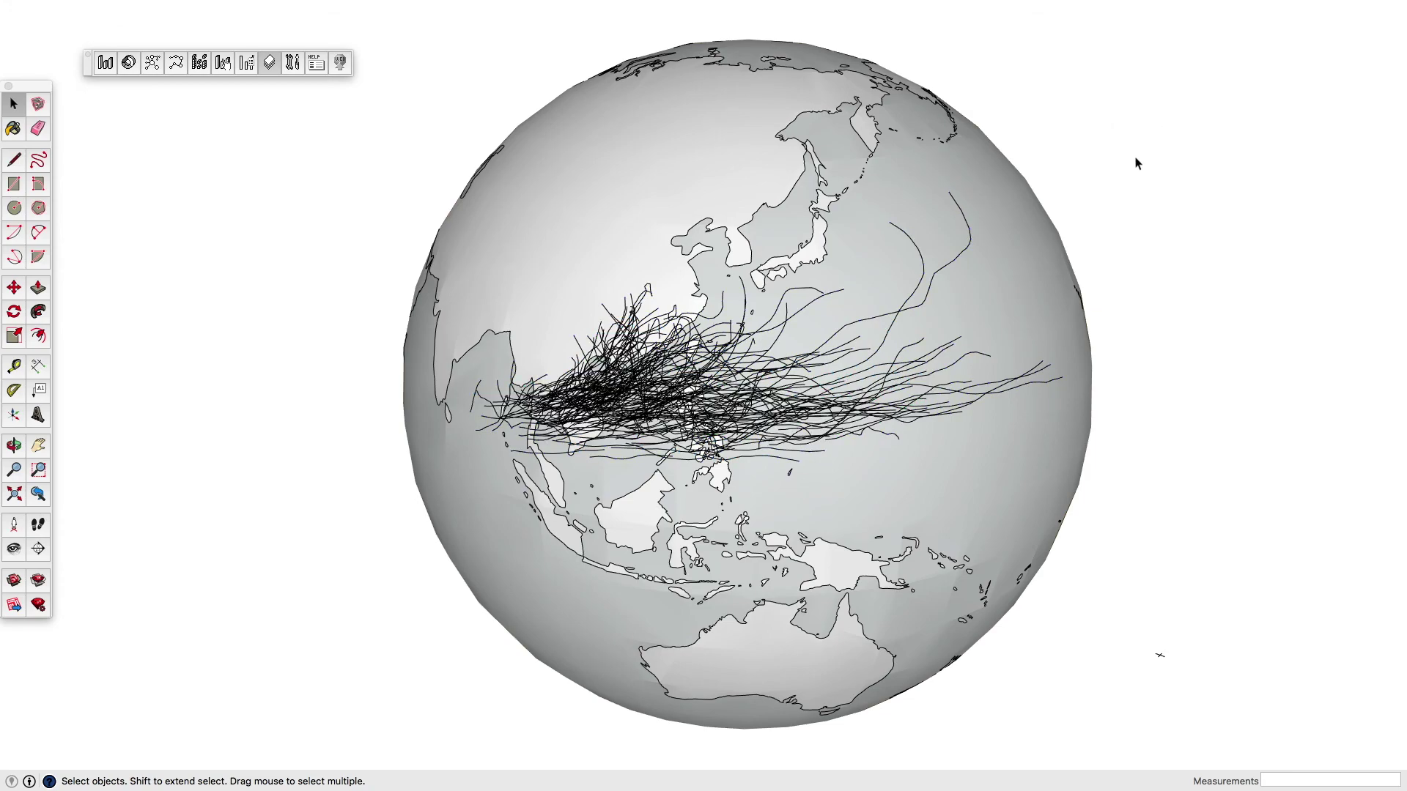
{"action": "key", "text": "o"}
{"action": "left_click_drag", "start_coordinate": [980, 464], "coordinate": [951, 507]}
{"action": "key", "text": "space"}
{"action": "scroll", "coordinate": [732, 476], "scroll_direction": "up", "scroll_amount": 5}
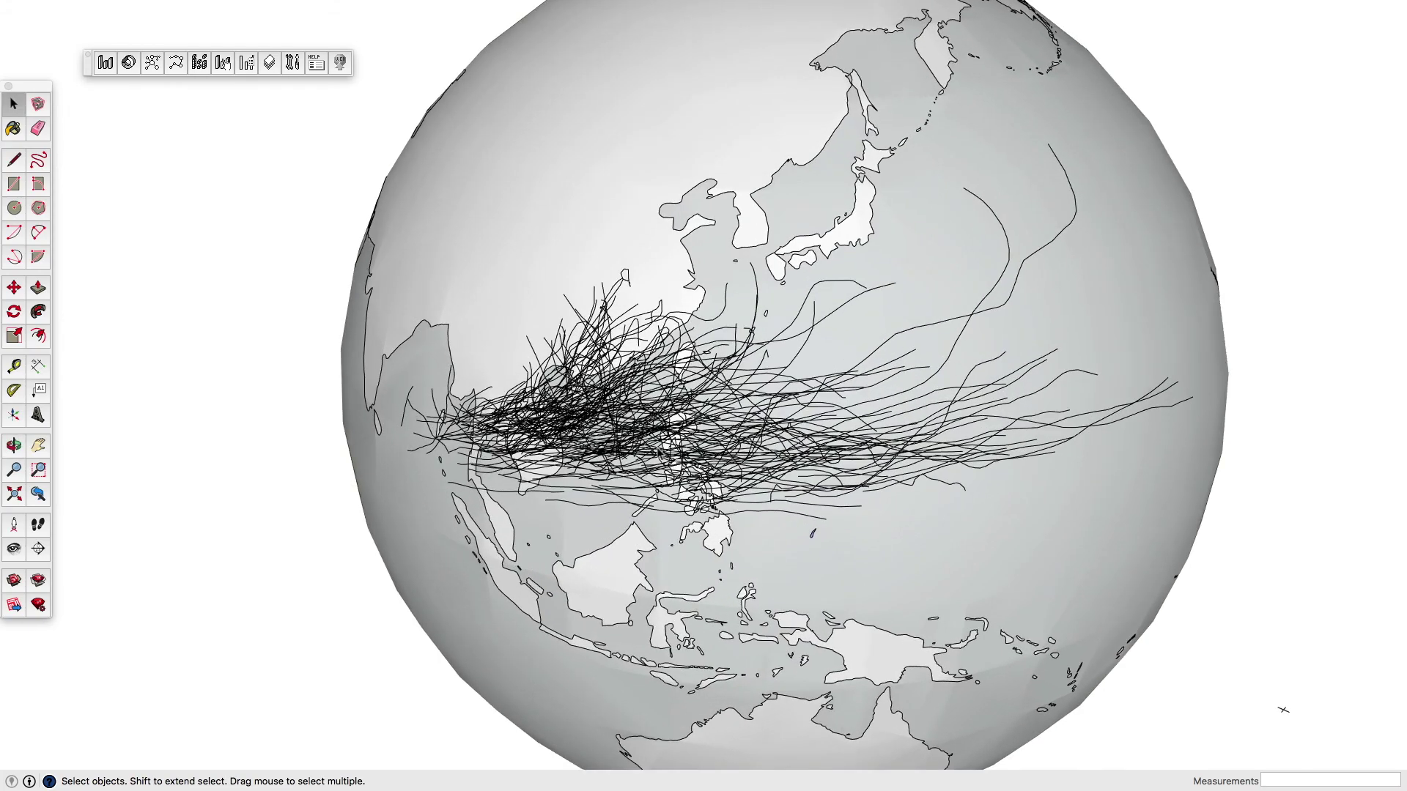
{"action": "middle_click_drag", "start_coordinate": [733, 468], "coordinate": [709, 489]}
{"action": "scroll", "coordinate": [709, 489], "scroll_direction": "down", "scroll_amount": 5}
{"action": "key", "text": "o"}
{"action": "mouse_move", "coordinate": [1209, 684]}
{"action": "left_mouse_down"}
{"action": "mouse_move", "coordinate": [1024, 448]}
{"action": "mouse_move", "coordinate": [1365, 430]}
{"action": "mouse_move", "coordinate": [1224, 389]}
{"action": "mouse_move", "coordinate": [1006, 493]}
{"action": "left_mouse_up"}
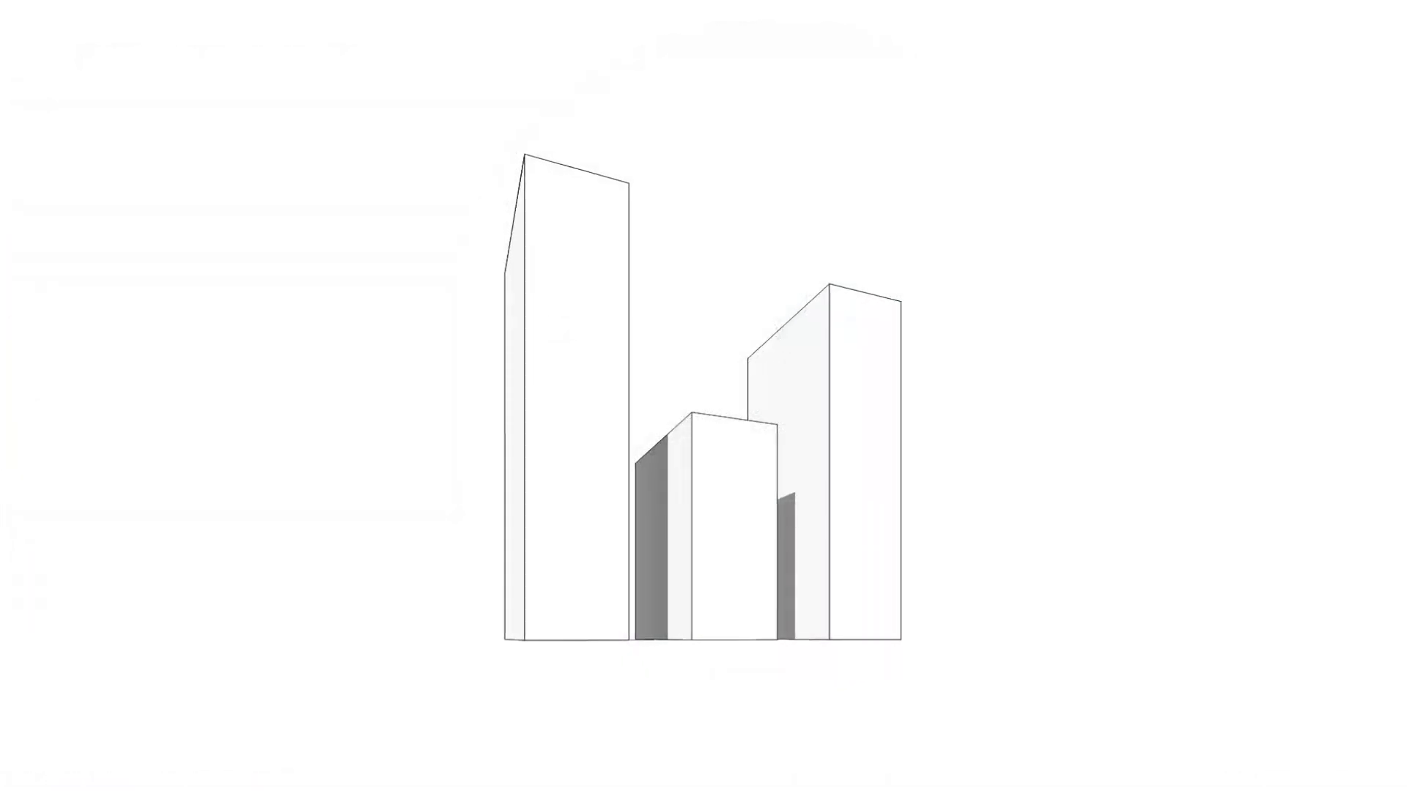